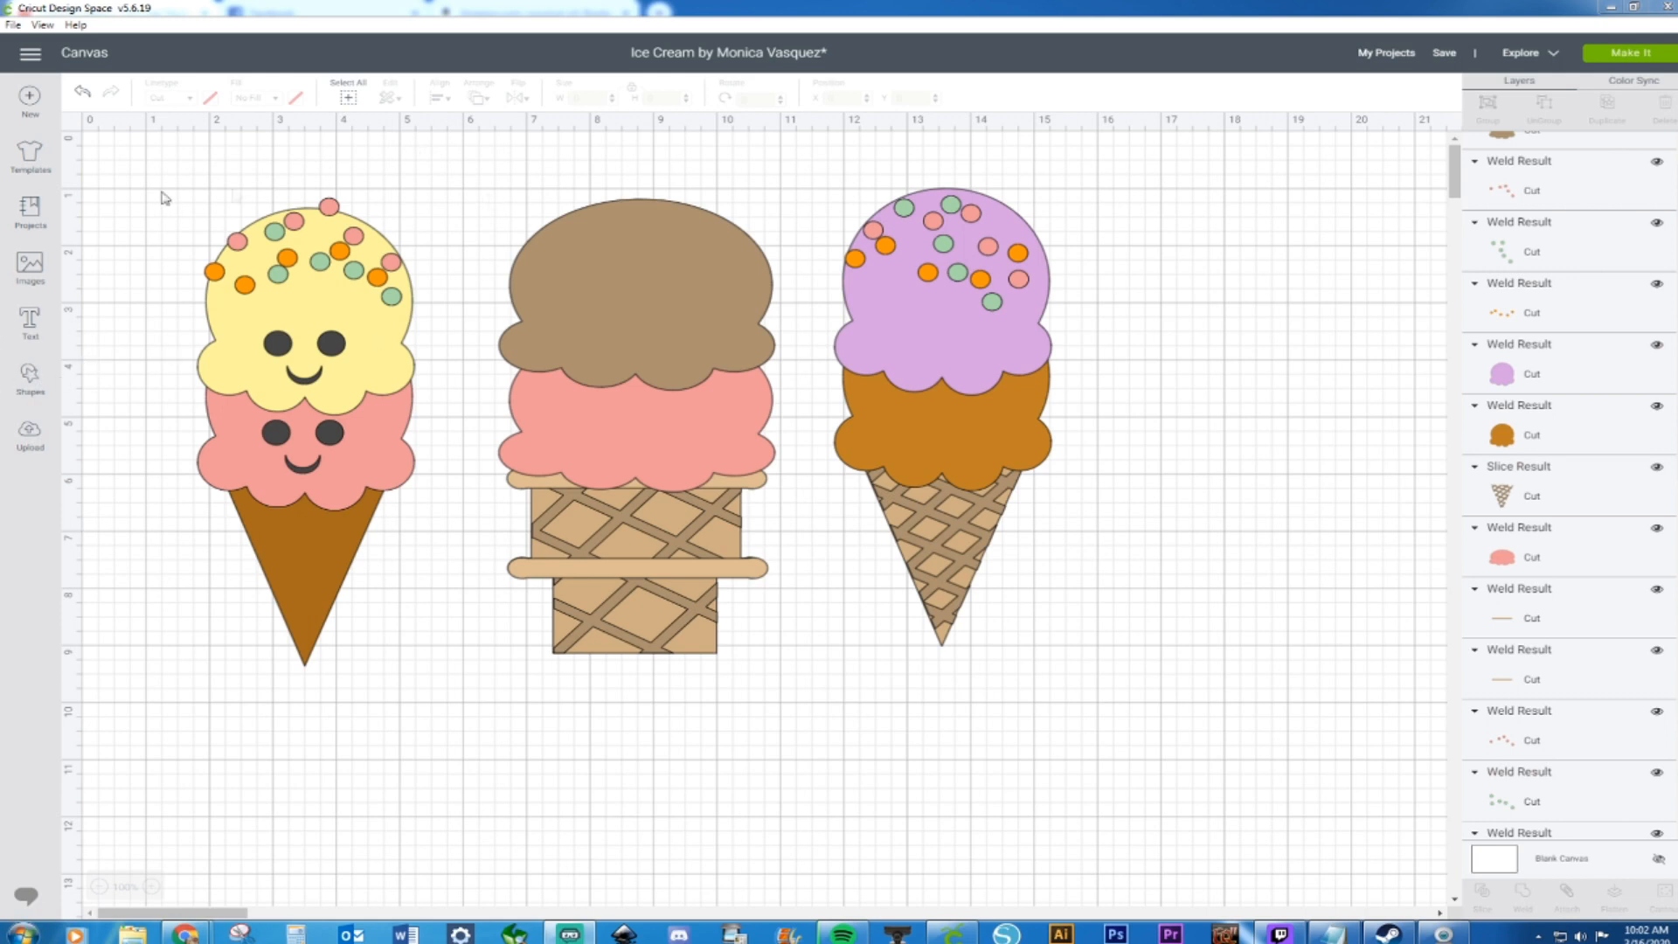
{"action": "left_click_drag", "start_coordinate": [120, 178], "coordinate": [430, 753]}
{"action": "left_click", "coordinate": [647, 758]}
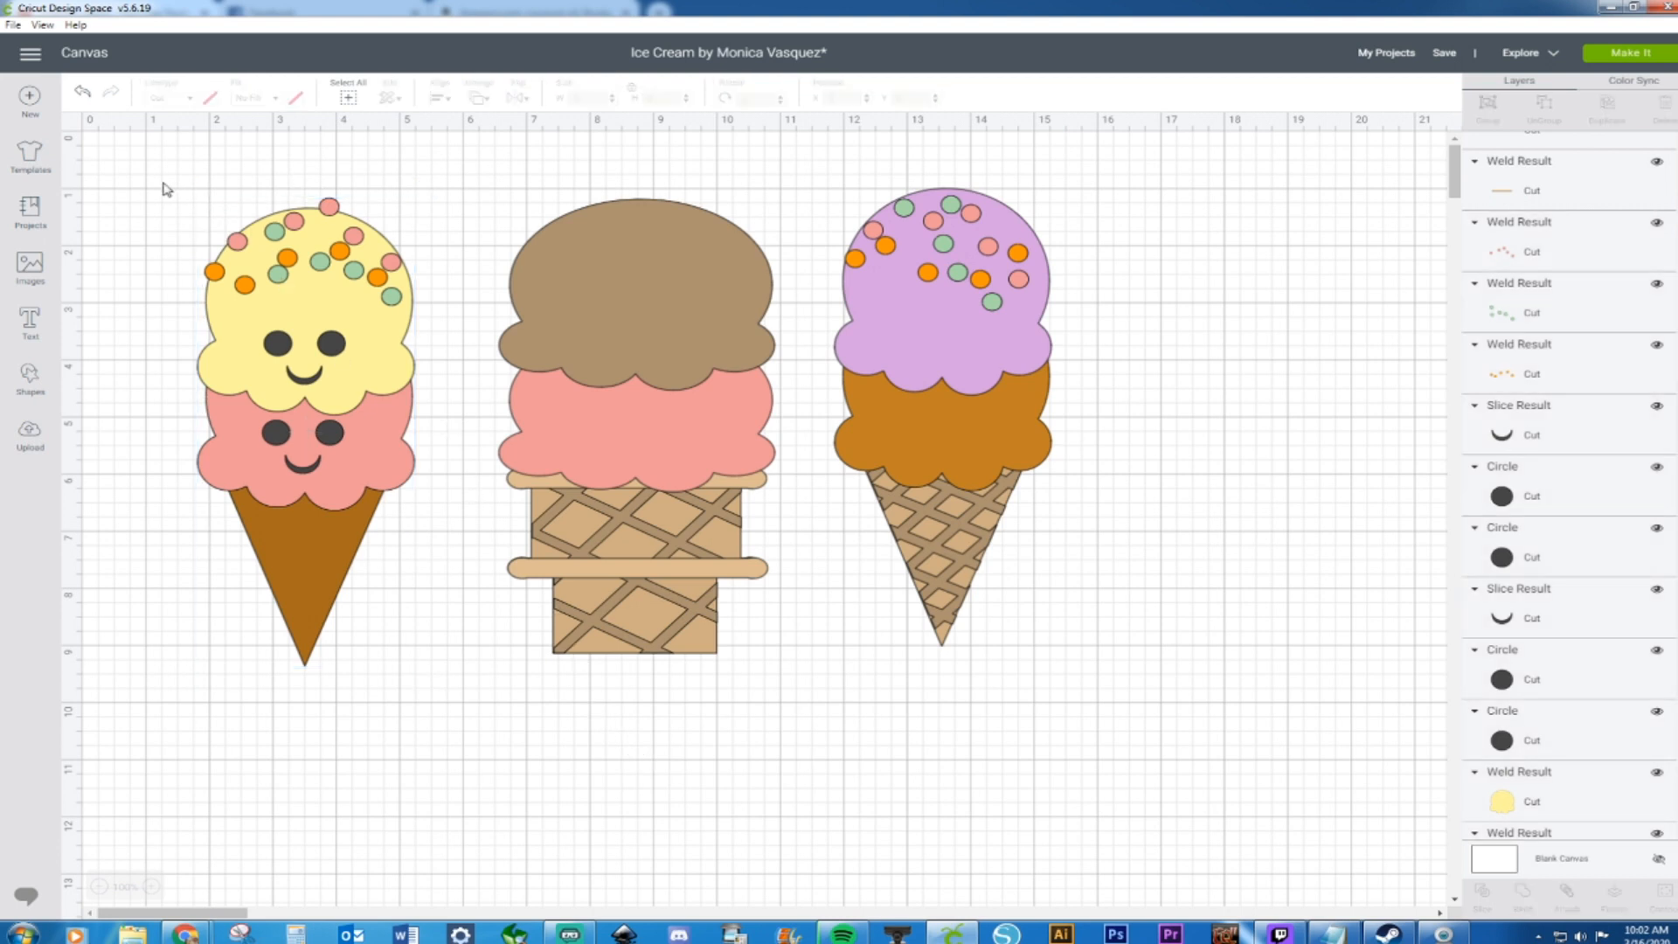
Start a new project, choosing to save the existing ice cream project first
{"action": "left_click", "coordinate": [25, 101]}
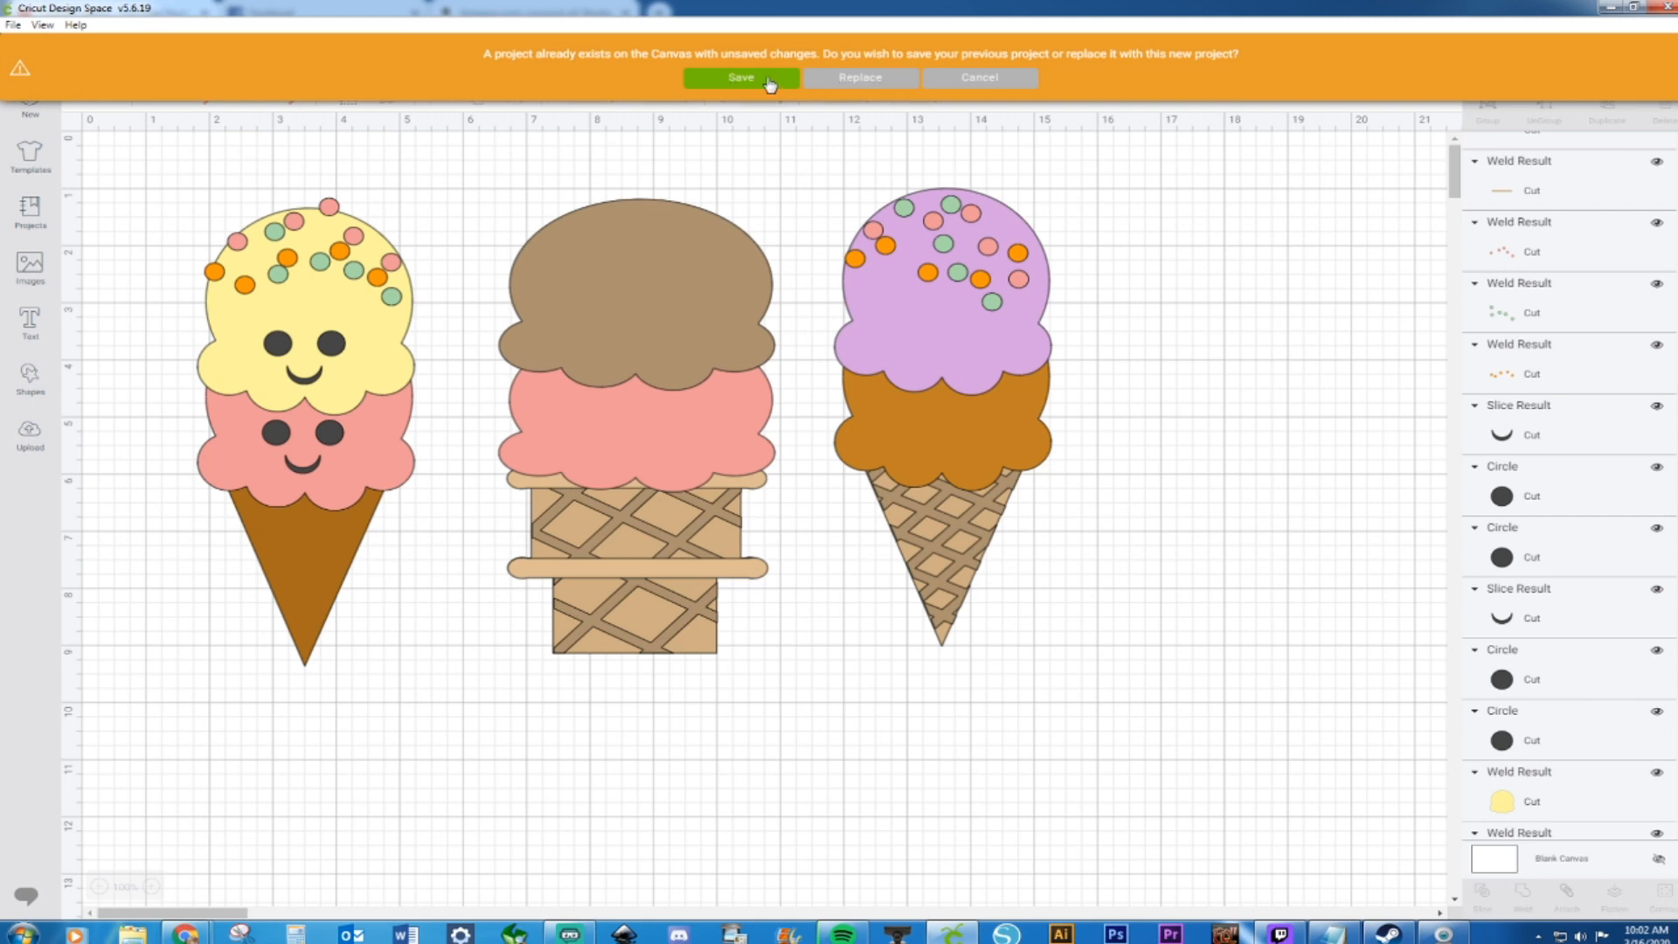
{"action": "left_click", "coordinate": [769, 84]}
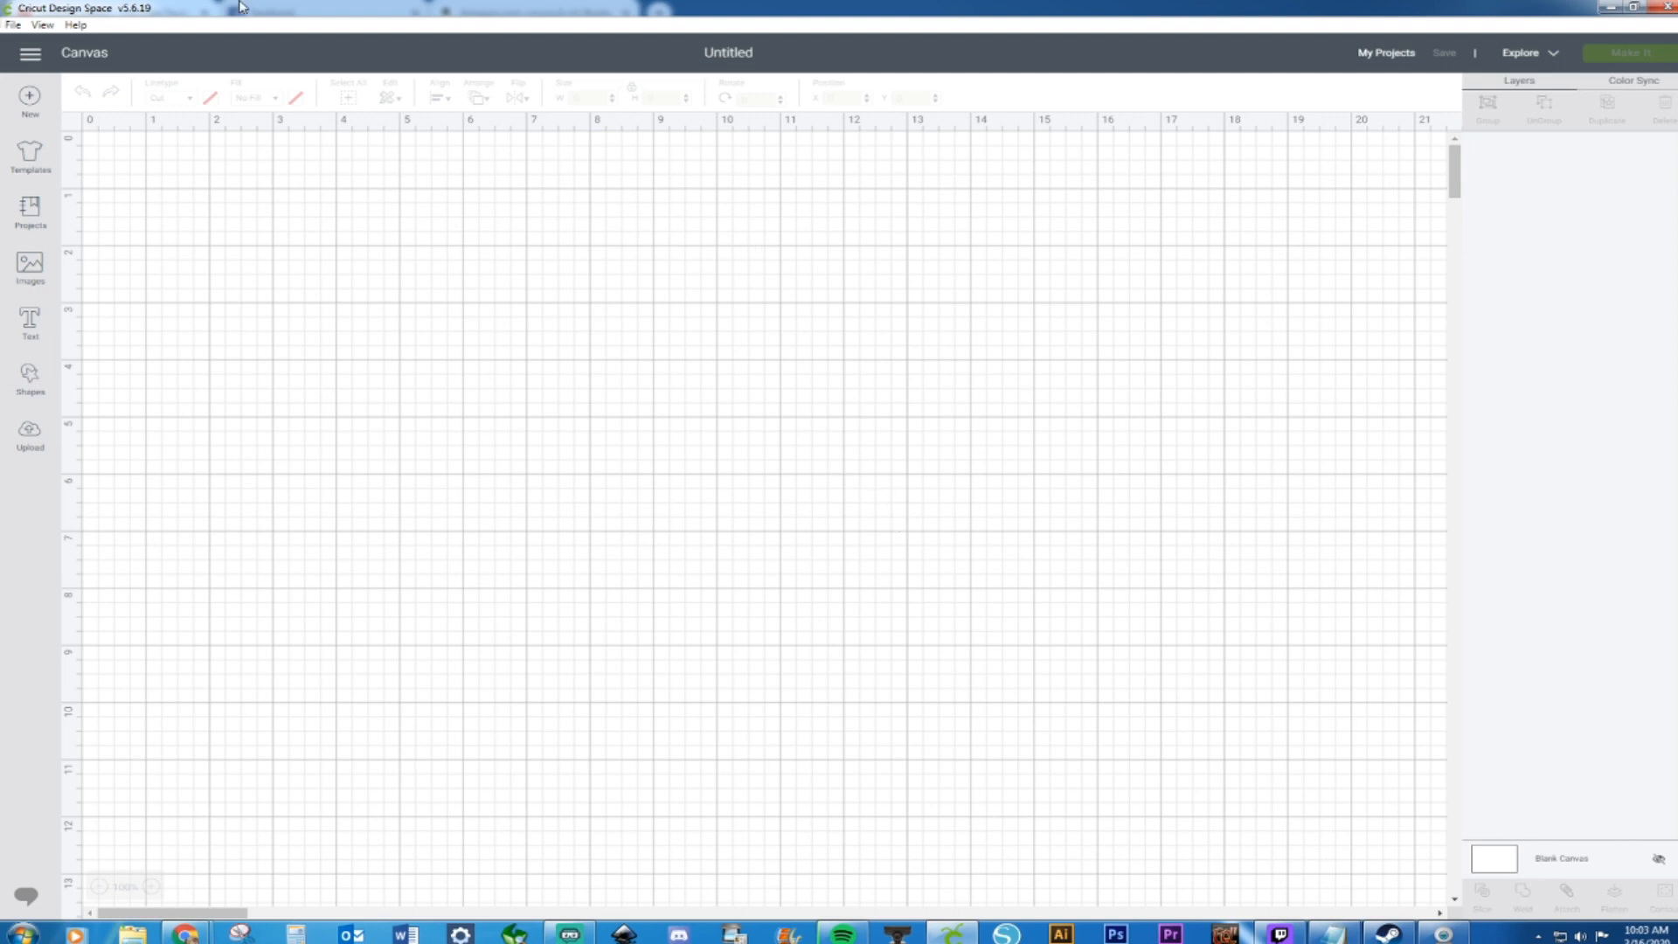
Add a circle, unlock its proportions, stretch it to about 3.94 by 3.64 inches and move it slightly right
{"action": "left_click", "coordinate": [31, 381]}
{"action": "left_click", "coordinate": [173, 267]}
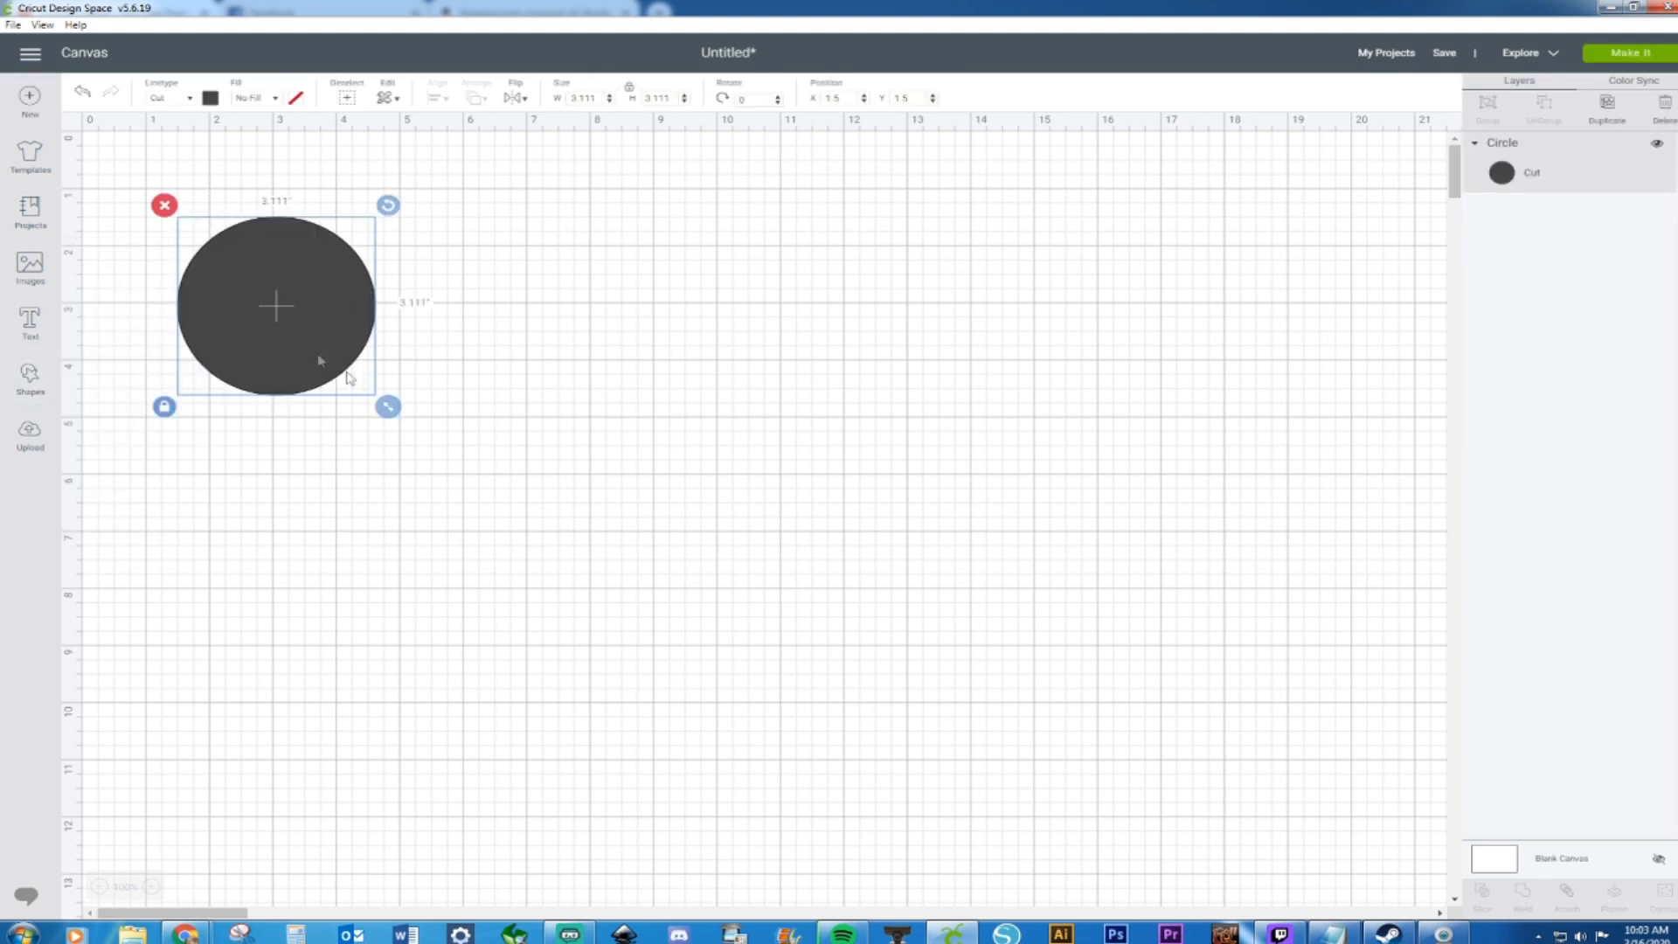
{"action": "left_click", "coordinate": [165, 406]}
{"action": "left_click_drag", "start_coordinate": [397, 412], "coordinate": [445, 440]}
{"action": "left_click_drag", "start_coordinate": [352, 290], "coordinate": [476, 276]}
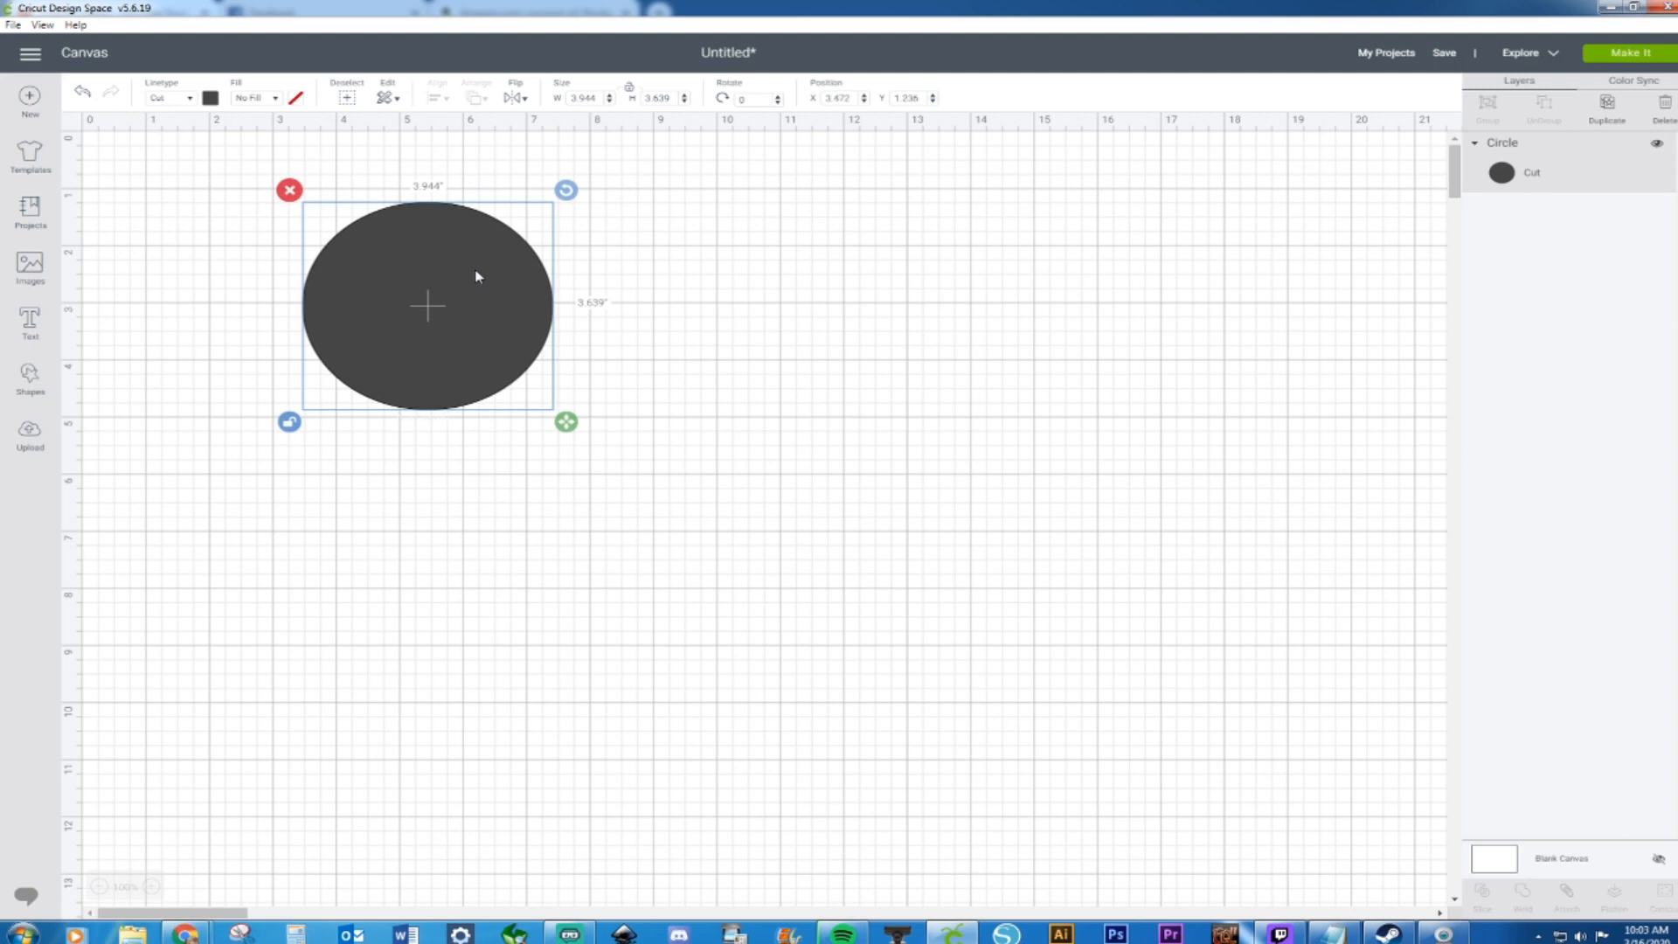
Add a second circle, shrink it to about 1.39 inches and place it at the large circle's lower-left edge
{"action": "left_click", "coordinate": [30, 379]}
{"action": "left_click", "coordinate": [163, 275]}
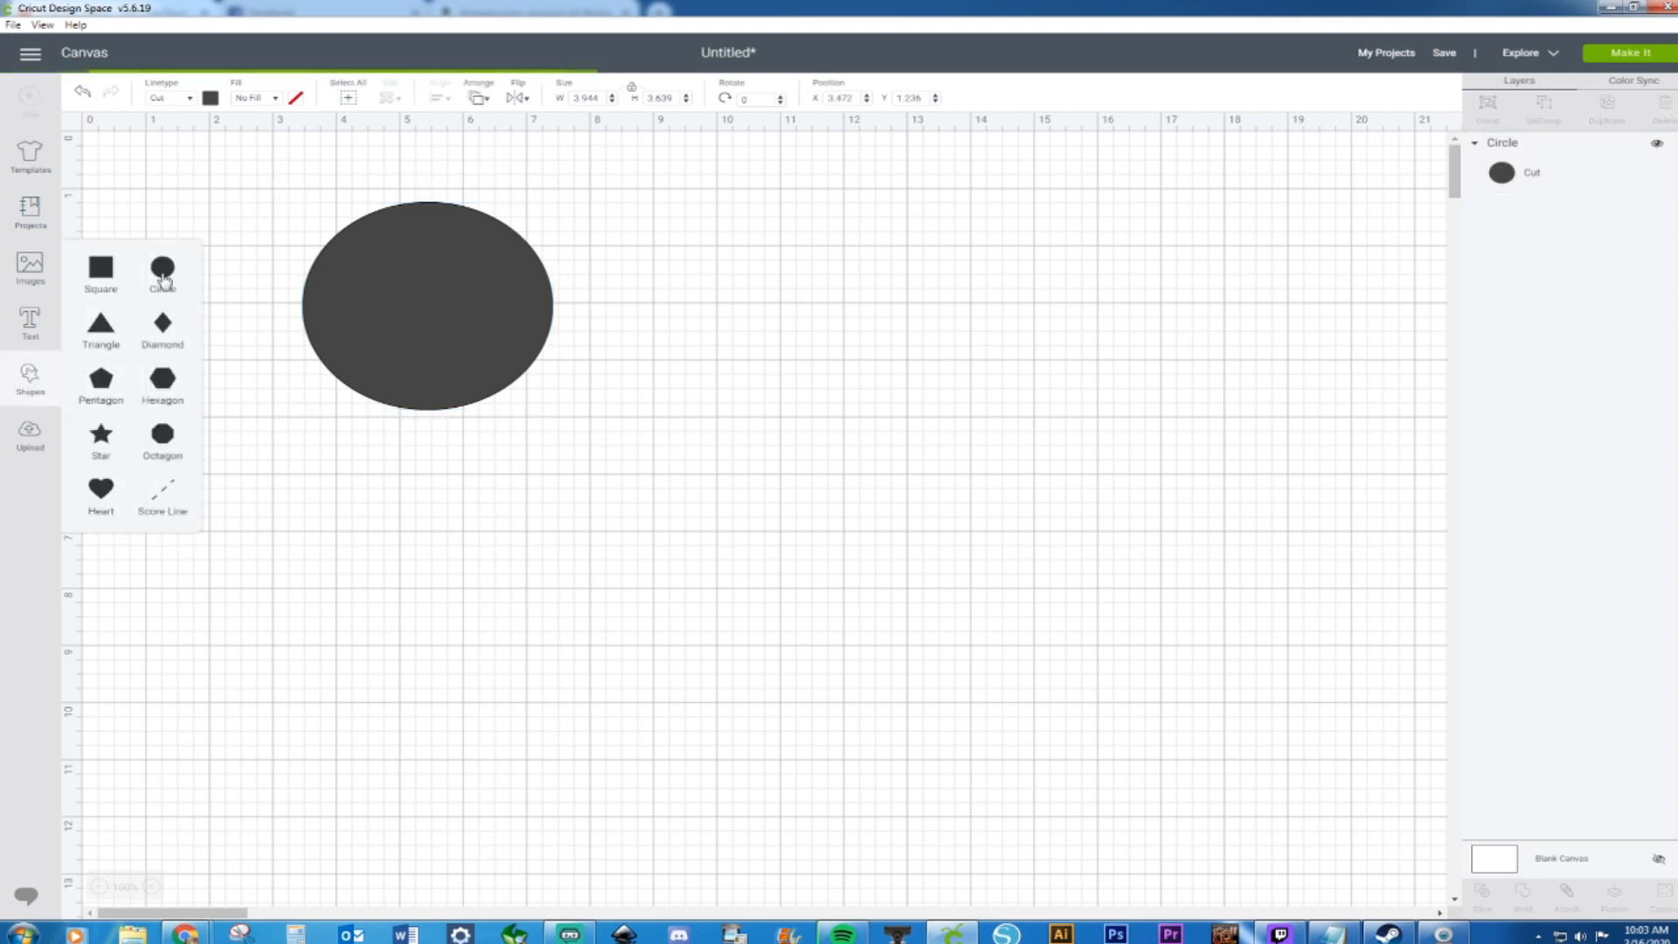
{"action": "left_click_drag", "start_coordinate": [308, 343], "coordinate": [348, 426]}
{"action": "left_click_drag", "start_coordinate": [468, 524], "coordinate": [386, 428]}
Duplicate the small circle and arrange the copies as a row of five overlapping scallops along the large circle's lower edge
{"action": "key", "text": "ctrl+d"}
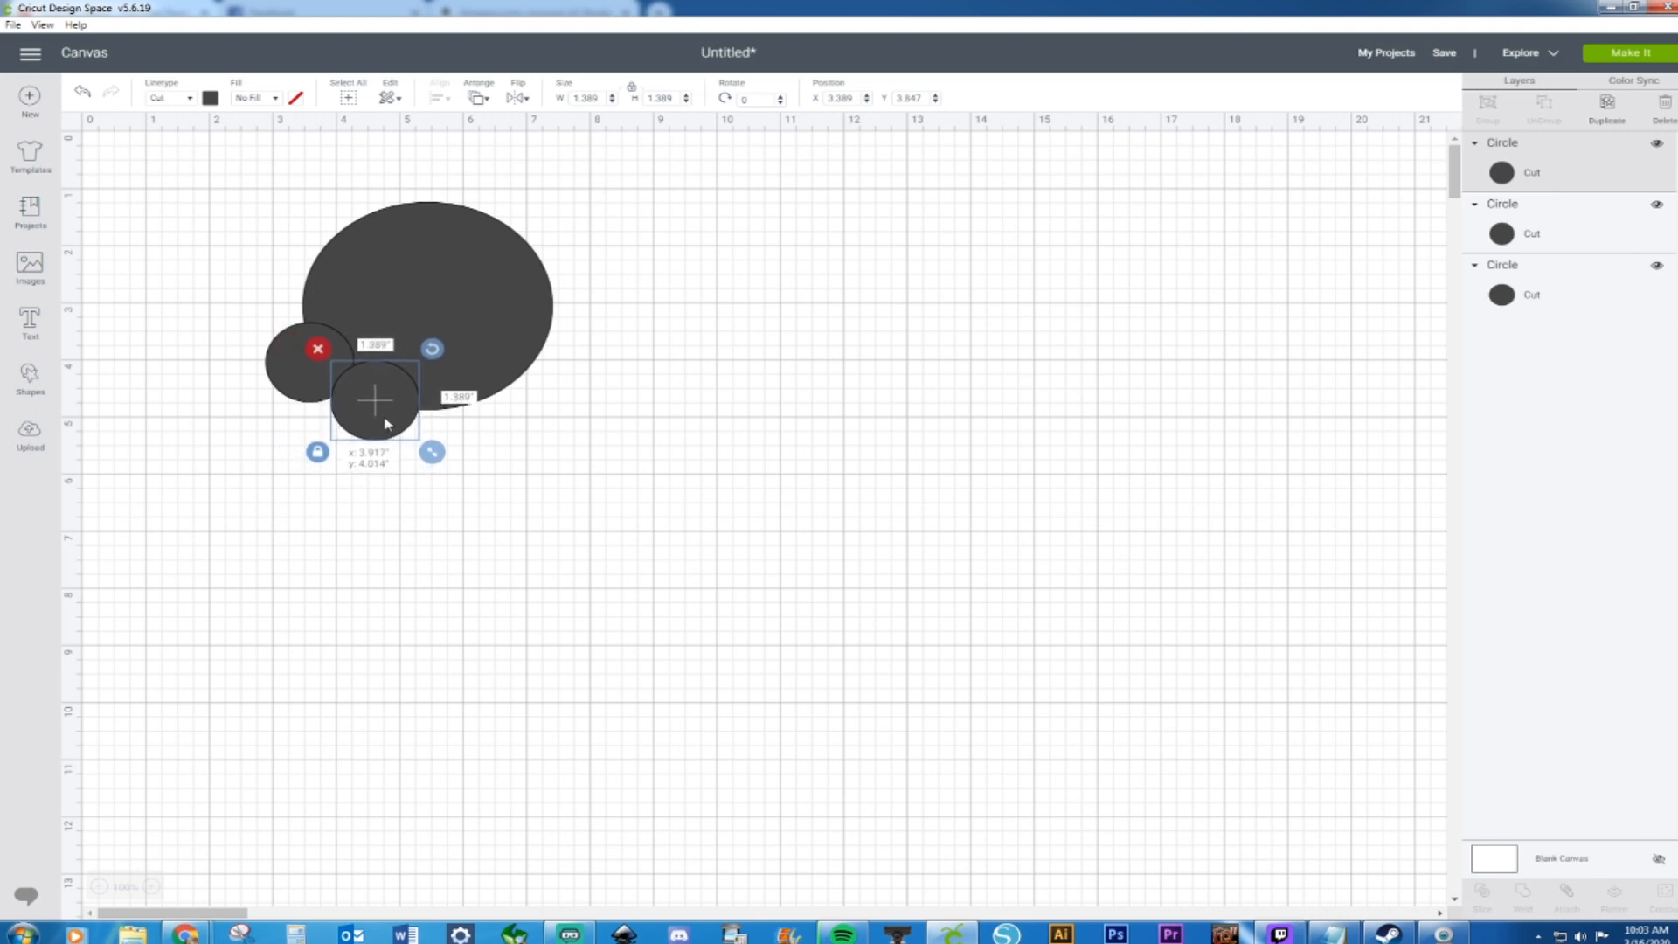
{"action": "key", "text": "ctrl+d"}
{"action": "left_click_drag", "start_coordinate": [415, 447], "coordinate": [565, 340]}
{"action": "key", "text": "ctrl+d"}
{"action": "key", "text": "ctrl+d"}
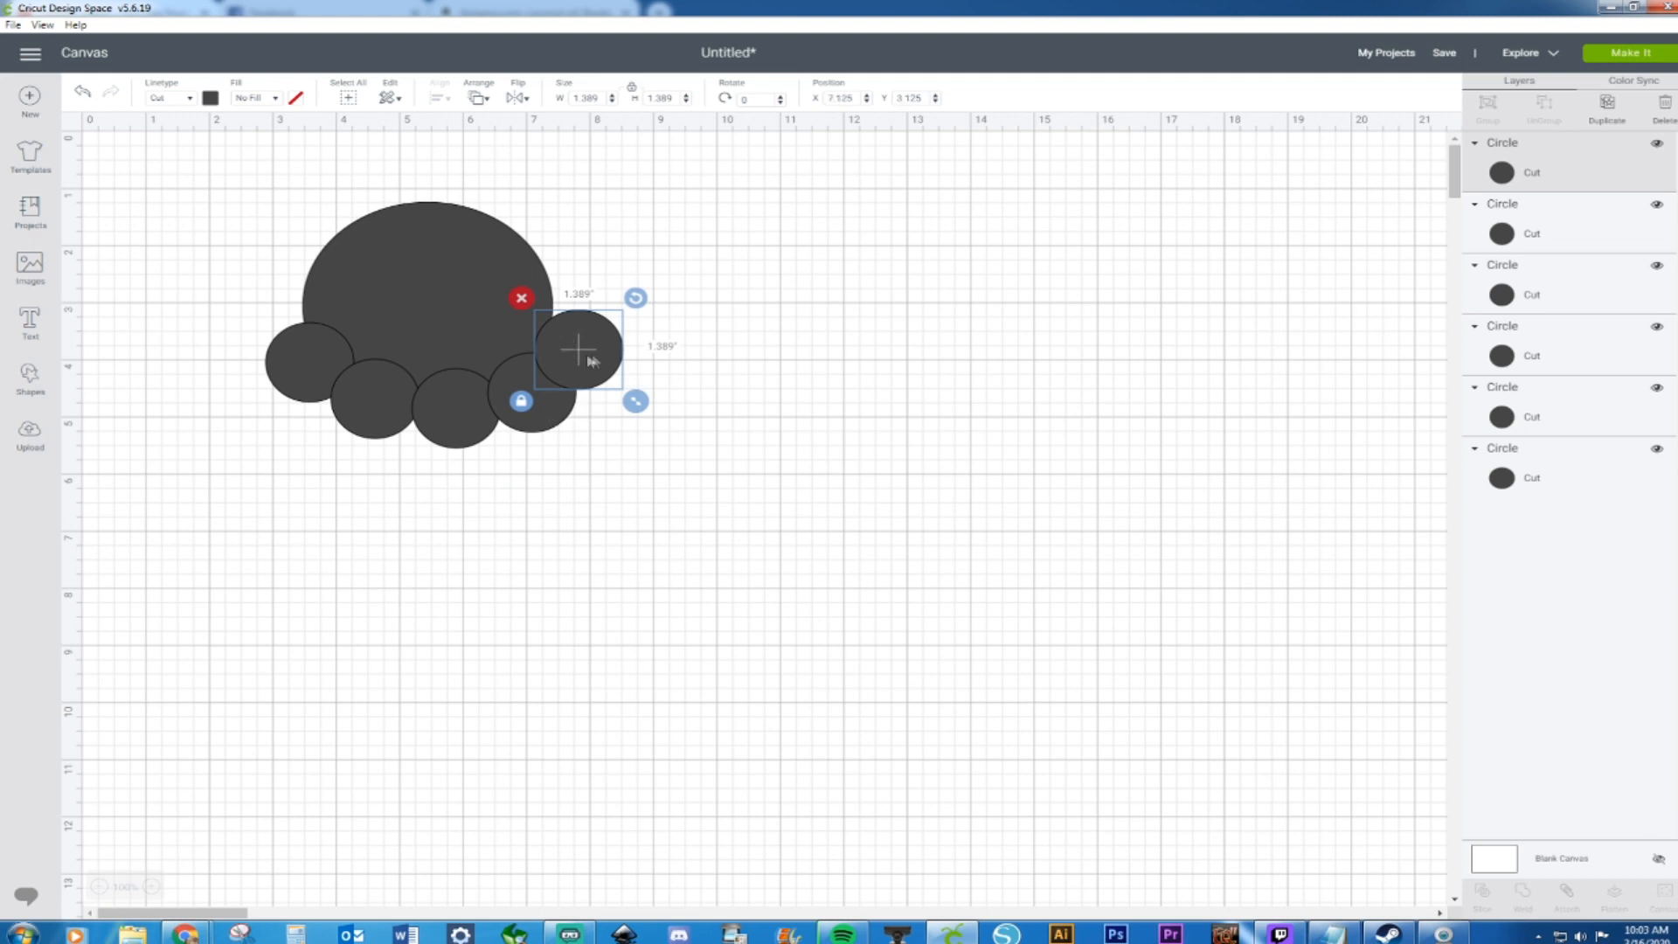
Select all five small circles, shrink them together to about 5.21 by 2.24 inches and centre them under the large circle
{"action": "left_click", "coordinate": [522, 402]}
{"action": "left_click", "coordinate": [531, 424], "text": "shift"}
{"action": "left_click", "coordinate": [479, 436], "text": "shift"}
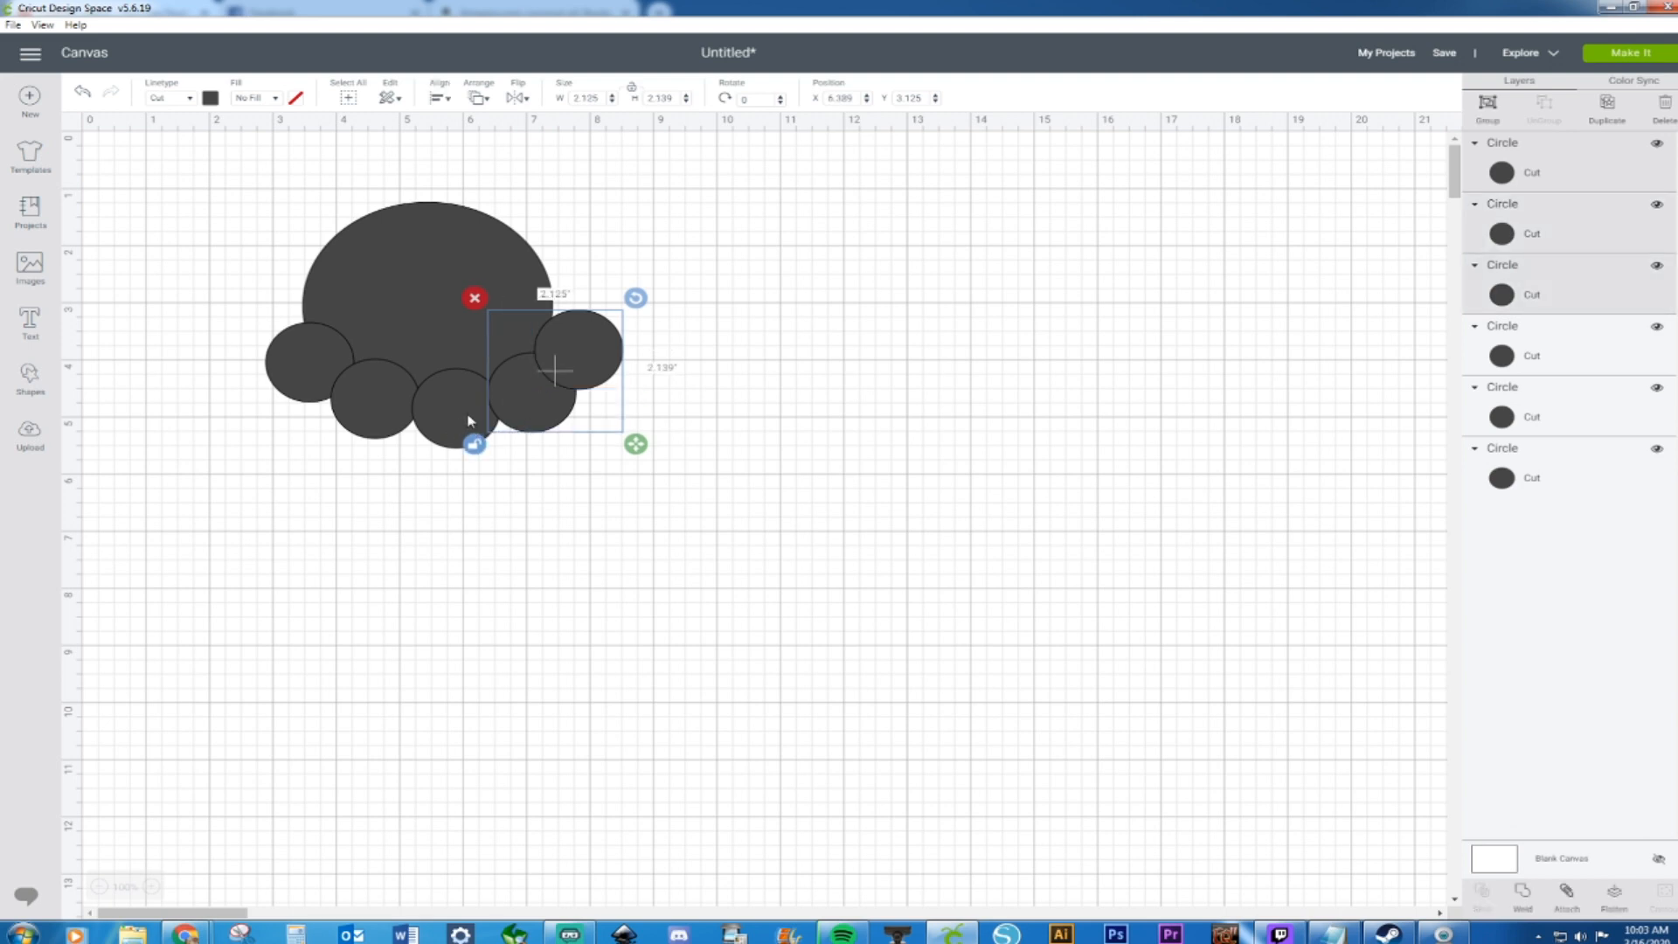
{"action": "left_click", "coordinate": [390, 409], "text": "shift"}
{"action": "left_click", "coordinate": [334, 398], "text": "shift"}
{"action": "left_click_drag", "start_coordinate": [636, 460], "coordinate": [606, 450]}
{"action": "left_click_drag", "start_coordinate": [511, 409], "coordinate": [505, 408]}
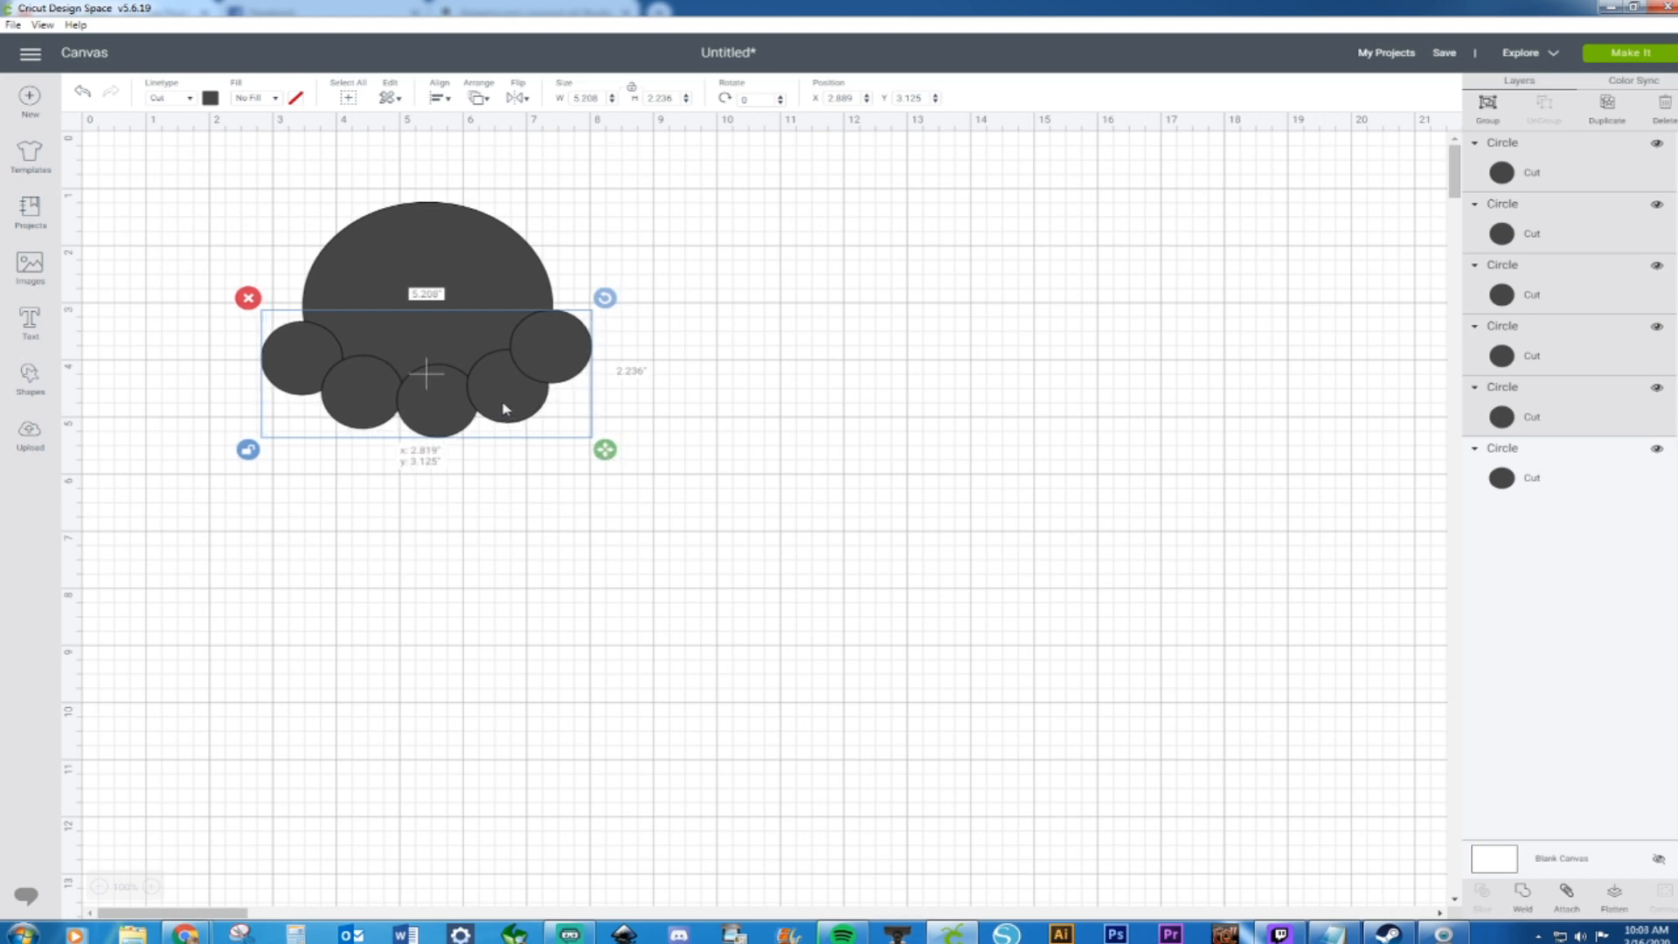
{"action": "left_click", "coordinate": [722, 399]}
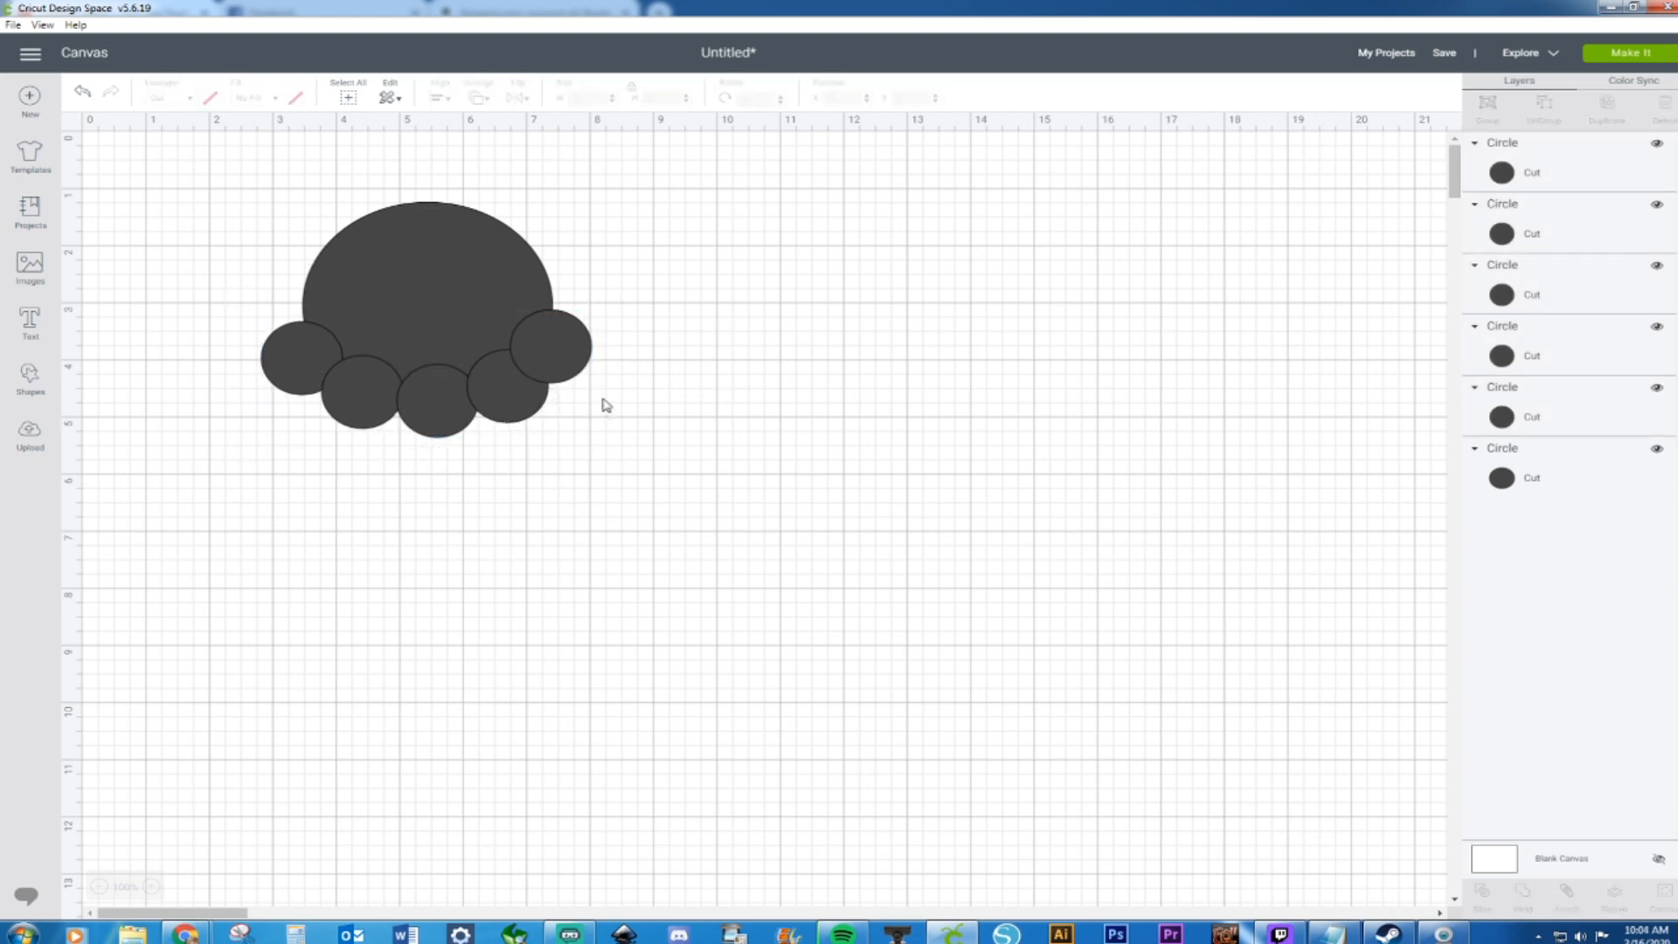
{"action": "left_click_drag", "start_coordinate": [234, 186], "coordinate": [721, 554]}
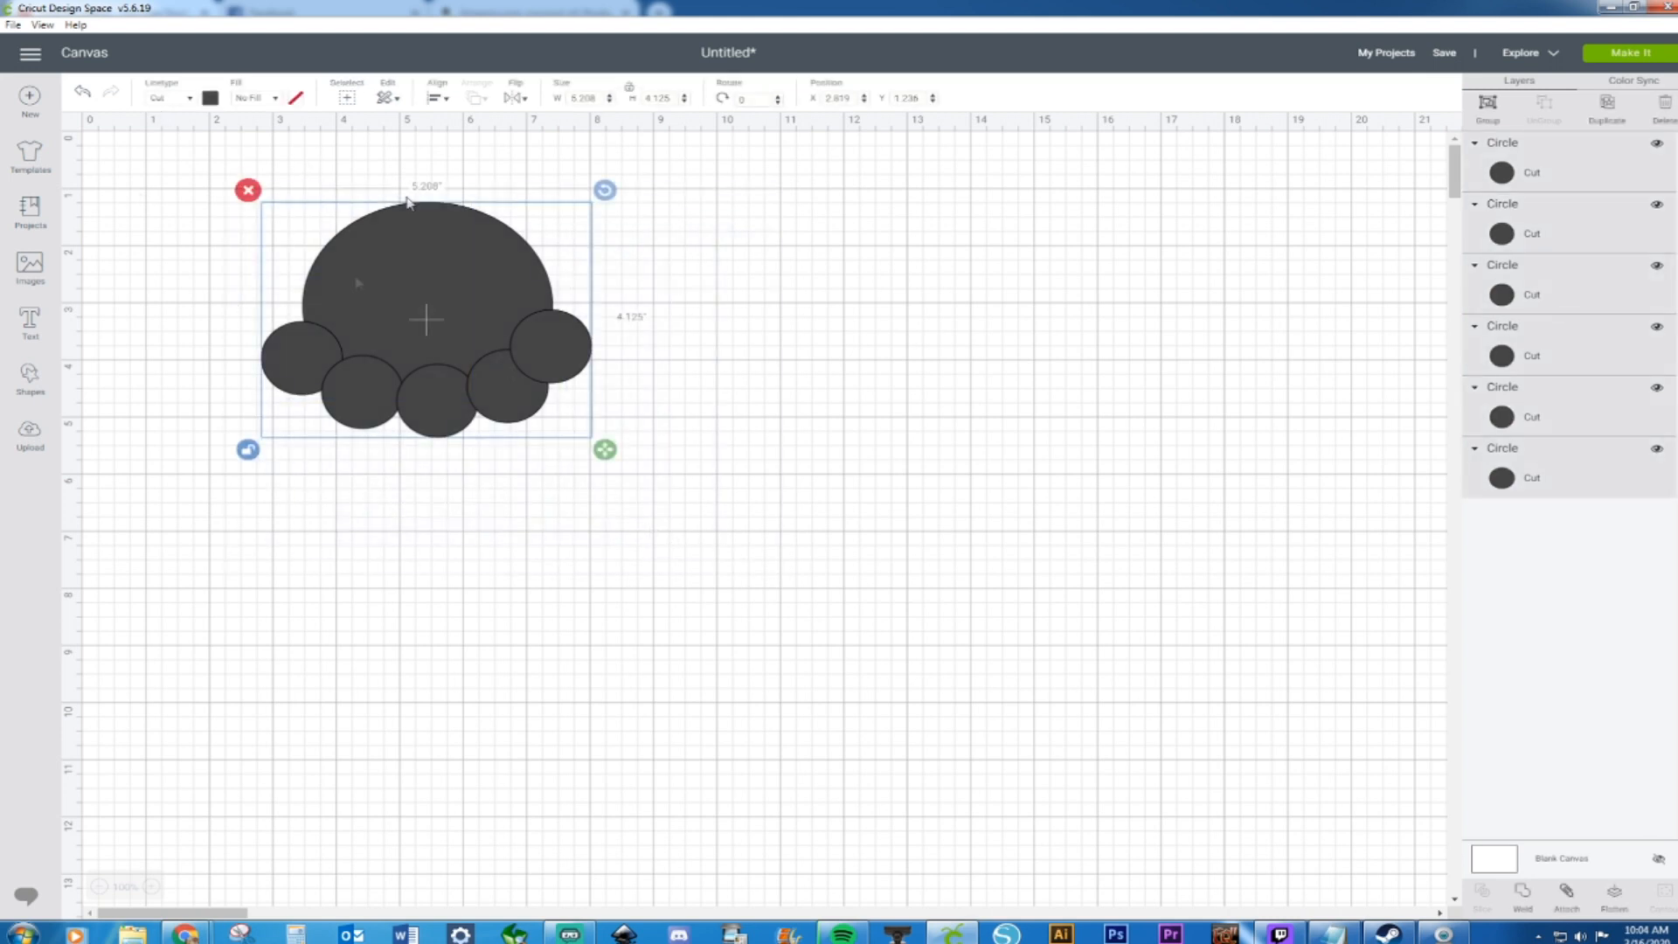
{"action": "right_click", "coordinate": [413, 343]}
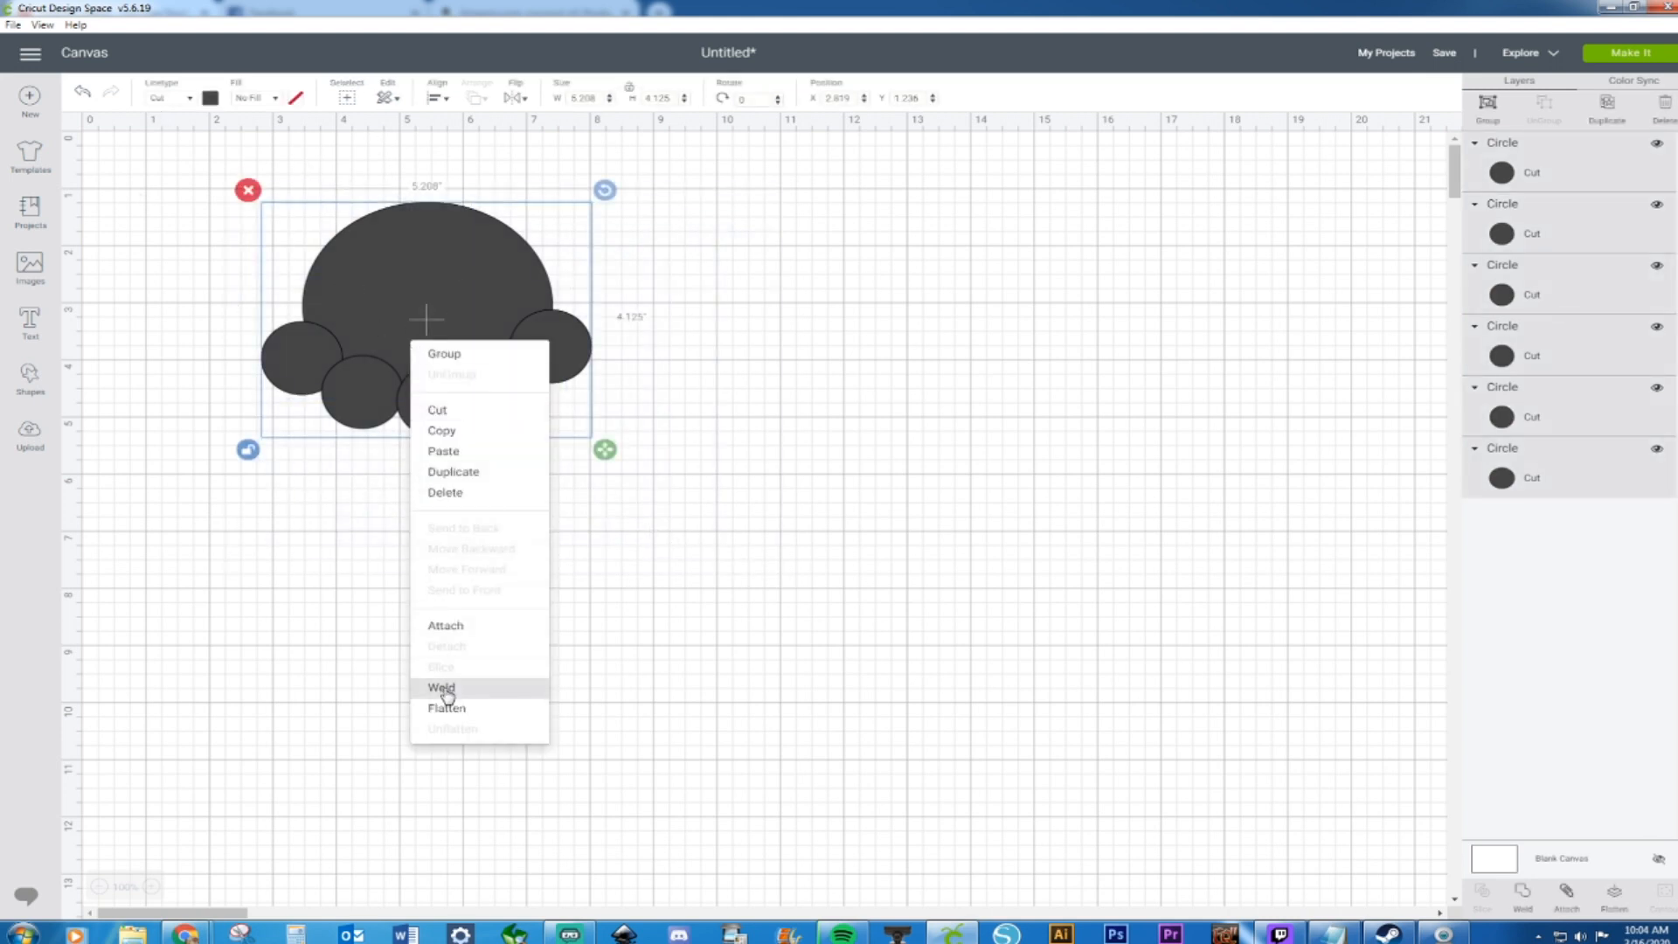
{"action": "left_click", "coordinate": [730, 575]}
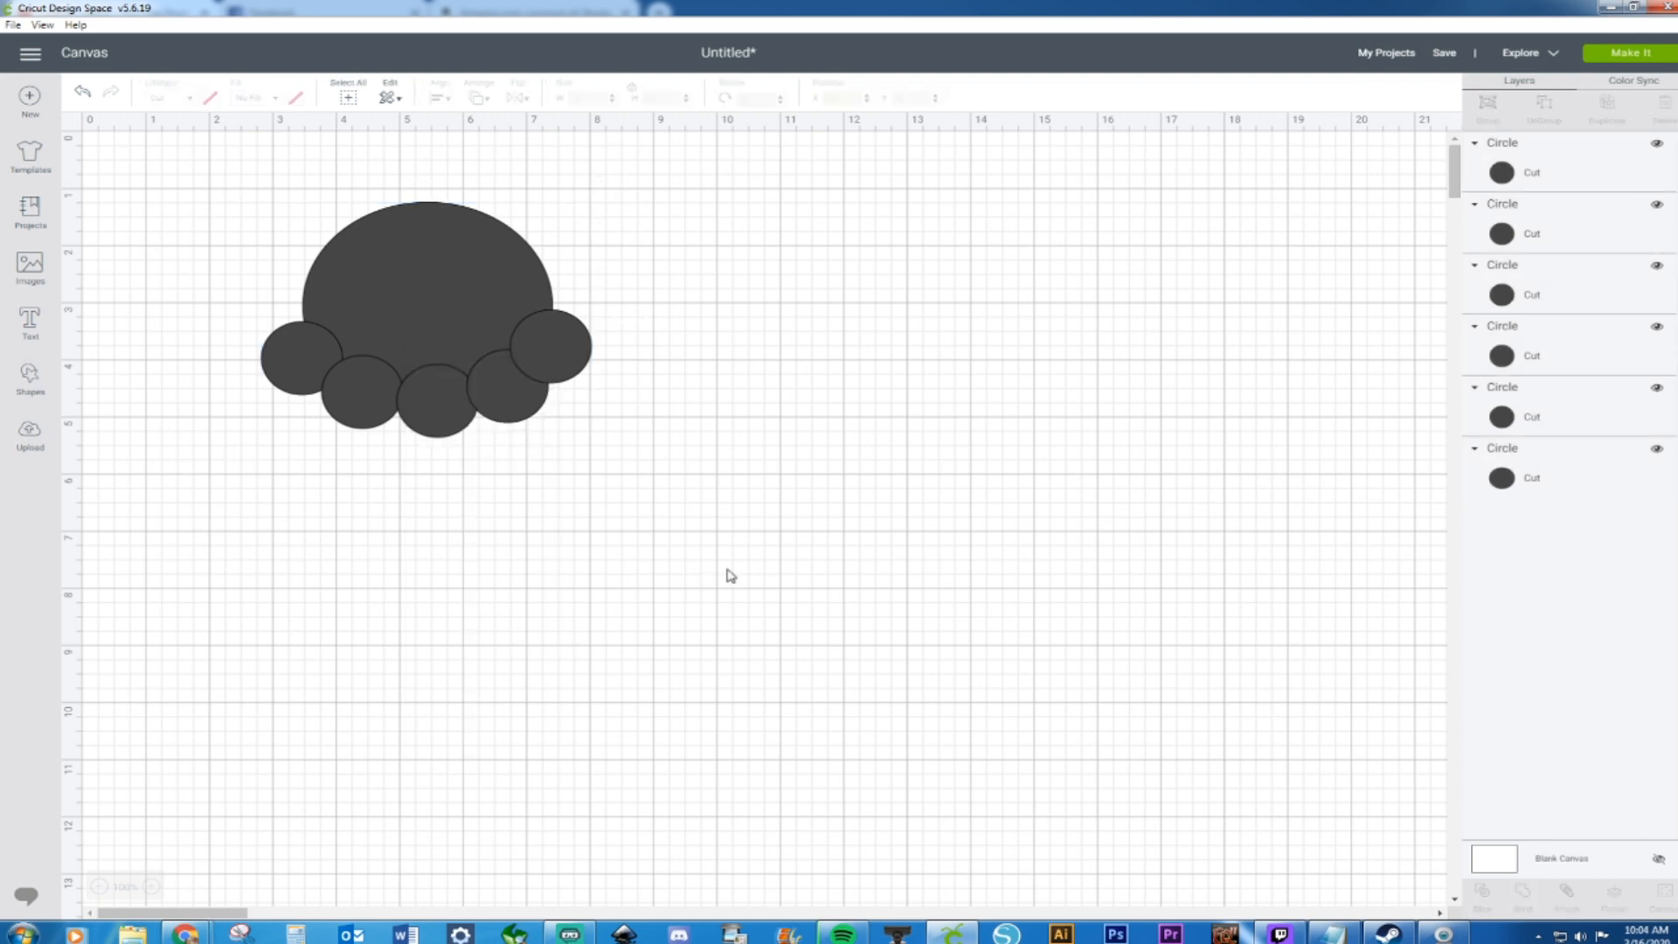
Weld the large circle and the five small circles into a single scoop shape
{"action": "left_click_drag", "start_coordinate": [210, 178], "coordinate": [730, 530]}
{"action": "right_click", "coordinate": [449, 324]}
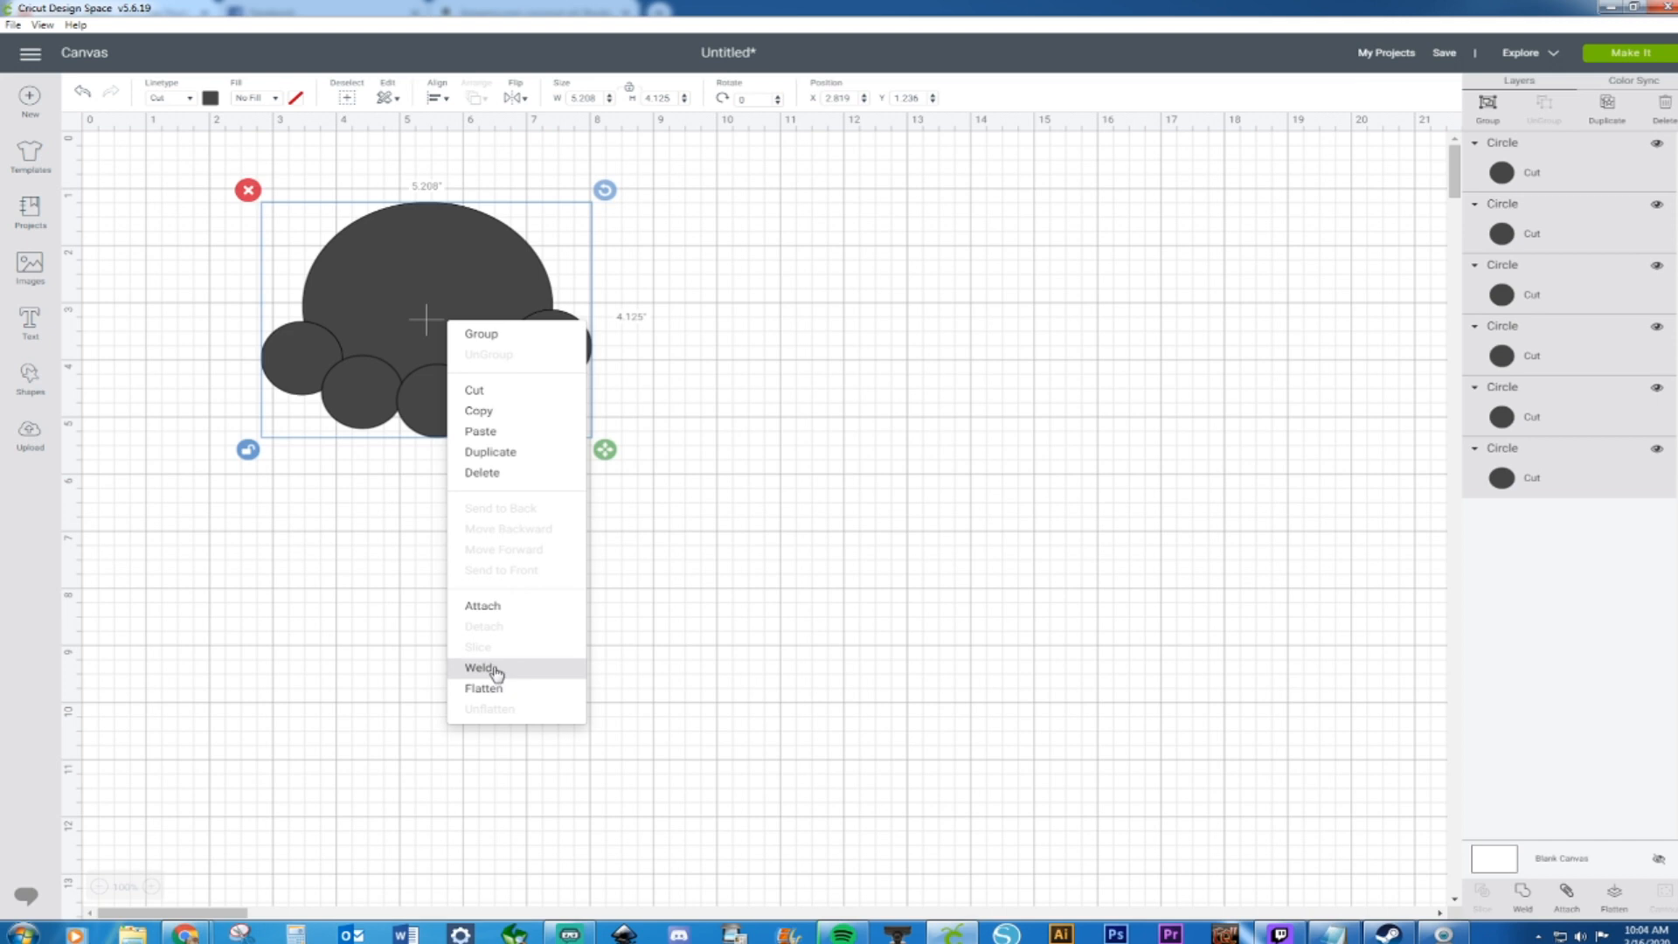
{"action": "left_click", "coordinate": [507, 690]}
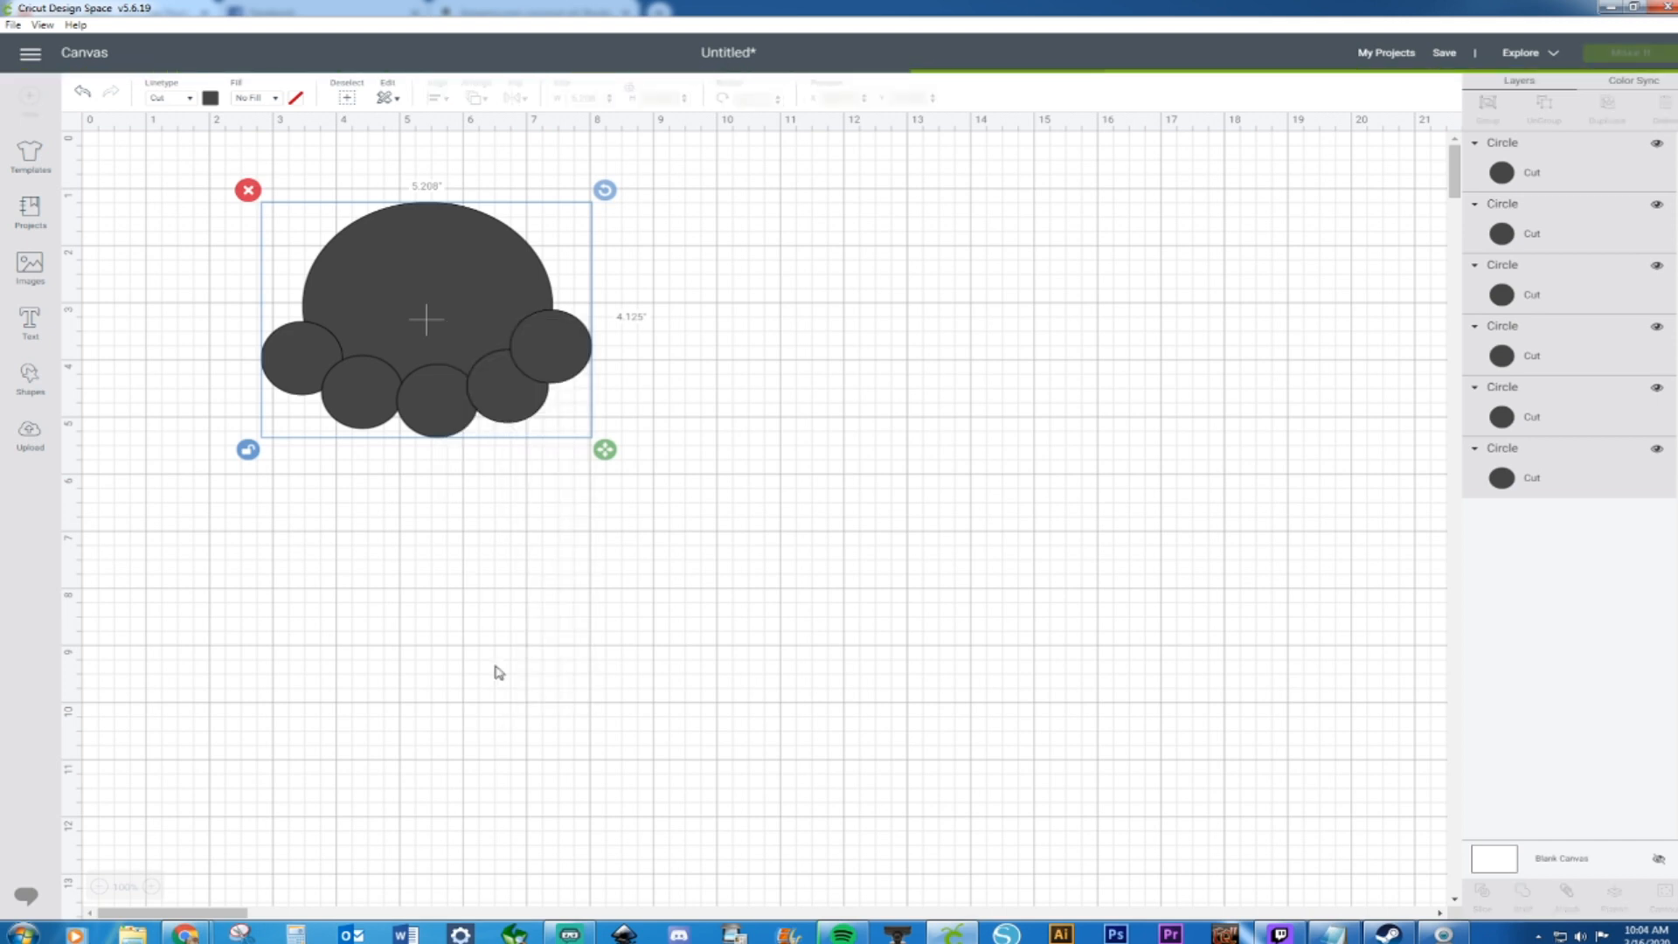
{"action": "left_click", "coordinate": [426, 362]}
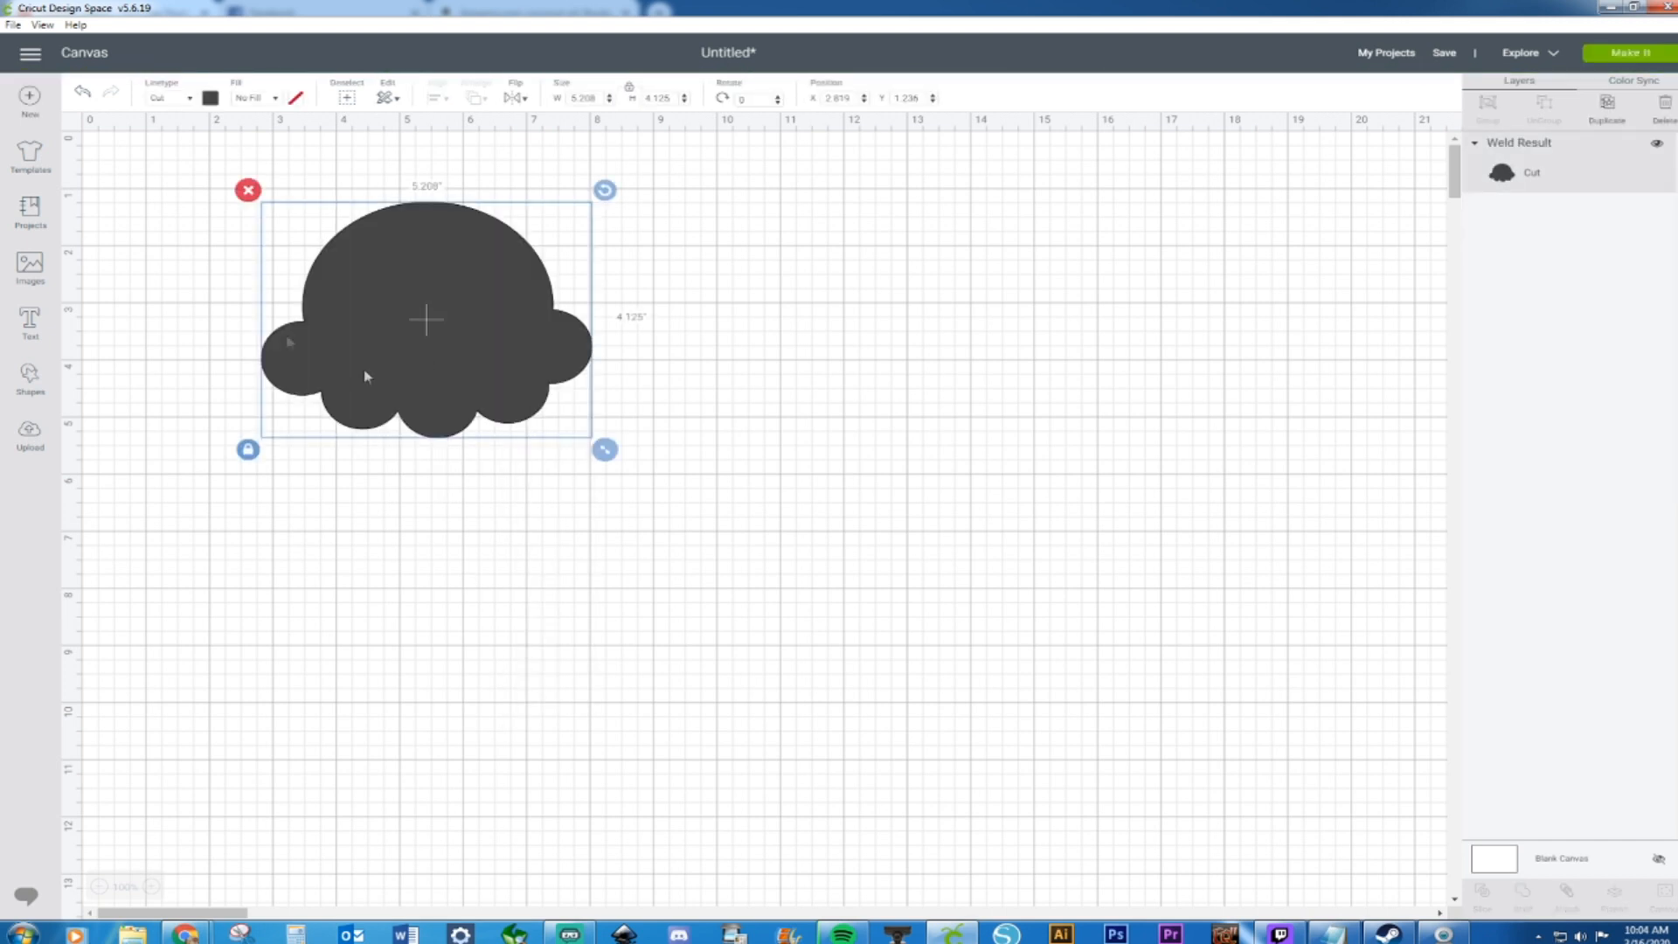
Change the welded scoop's material color to pale yellow
{"action": "left_click", "coordinate": [30, 378]}
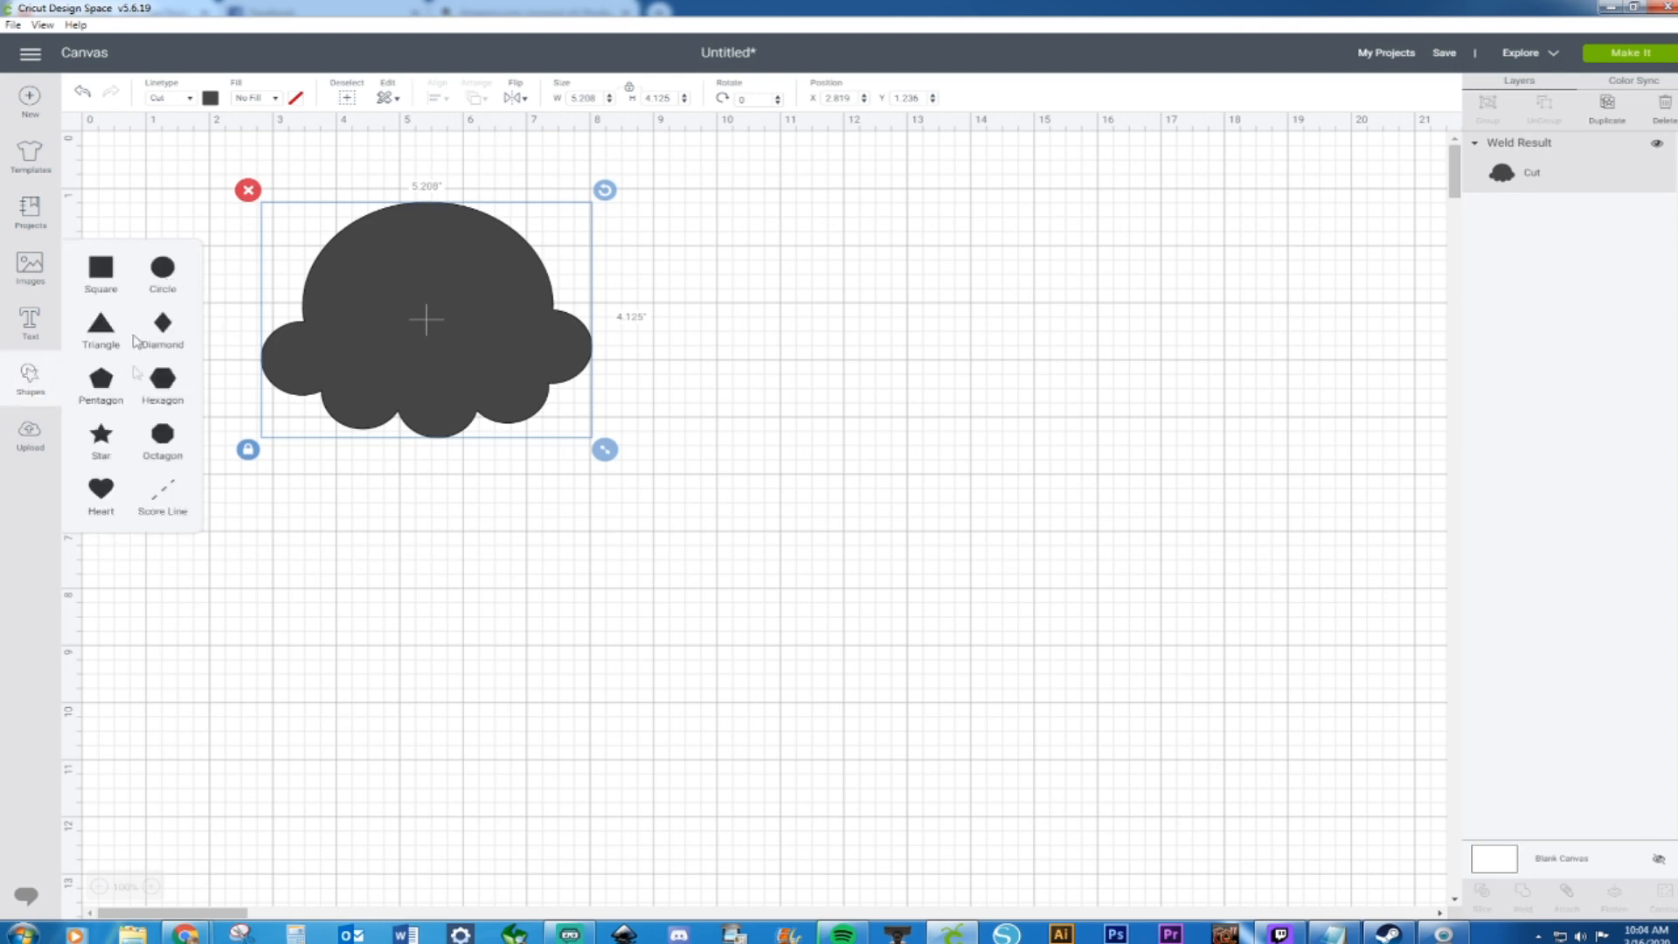
{"action": "left_click", "coordinate": [487, 258]}
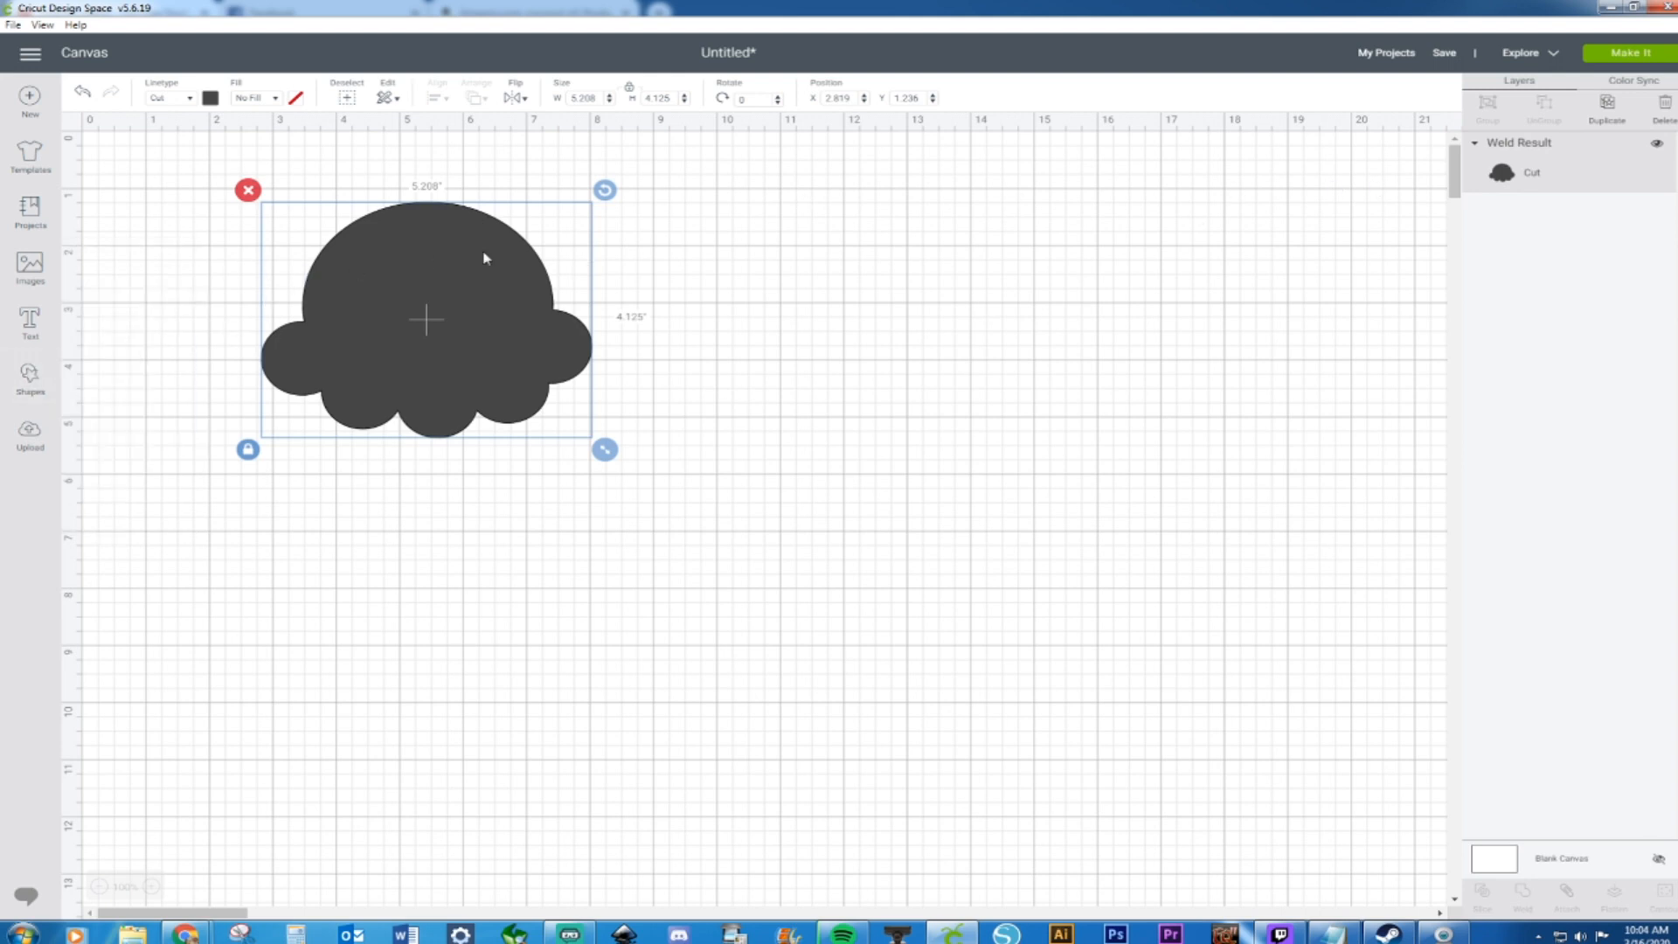
{"action": "left_click", "coordinate": [211, 98]}
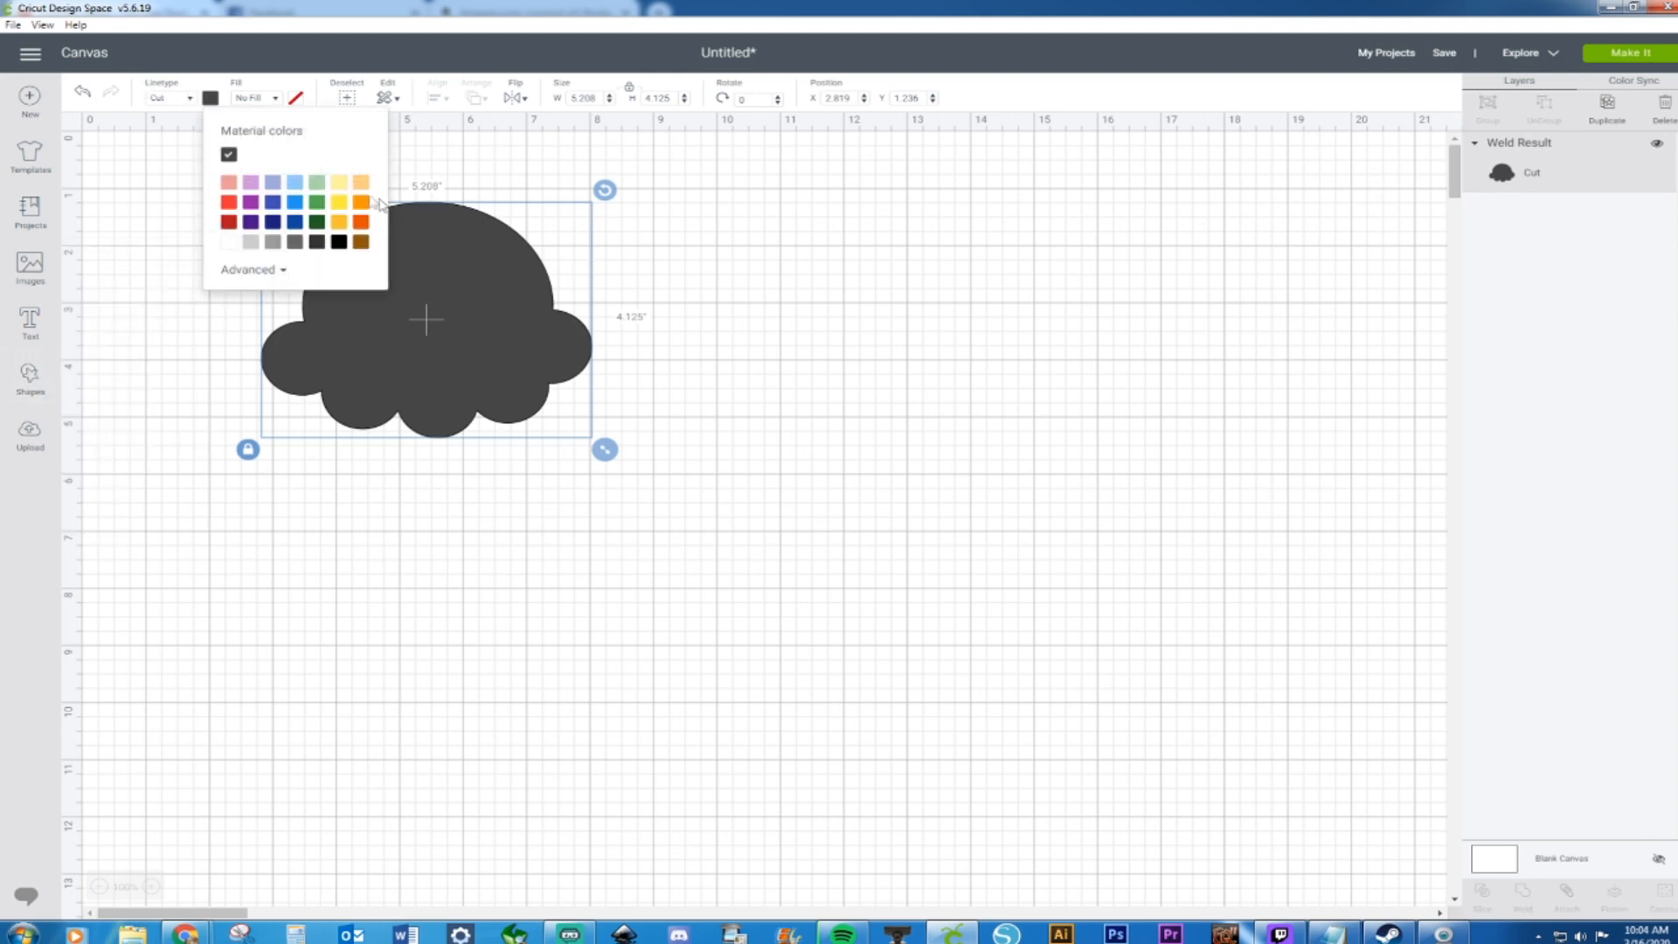
{"action": "left_click", "coordinate": [341, 182]}
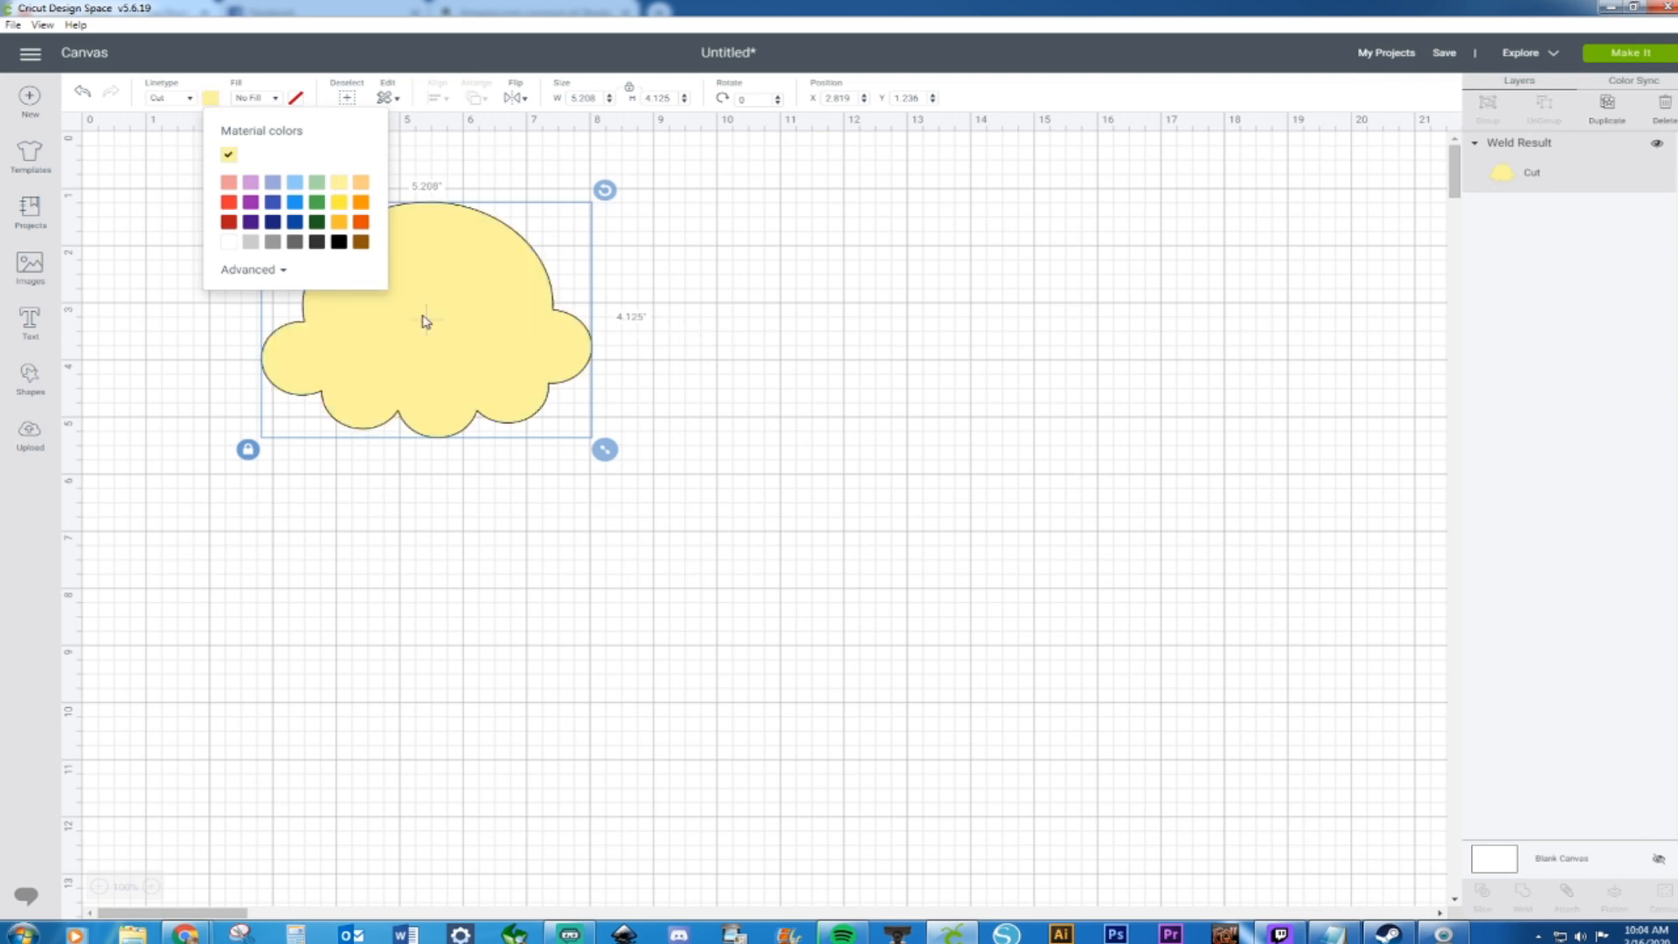
Duplicate the yellow scoop, place the copy below the original and send it to the back
{"action": "key", "text": "ctrl+d"}
{"action": "left_click_drag", "start_coordinate": [458, 341], "coordinate": [439, 468]}
{"action": "right_click", "coordinate": [419, 438]}
{"action": "left_click", "coordinate": [483, 628]}
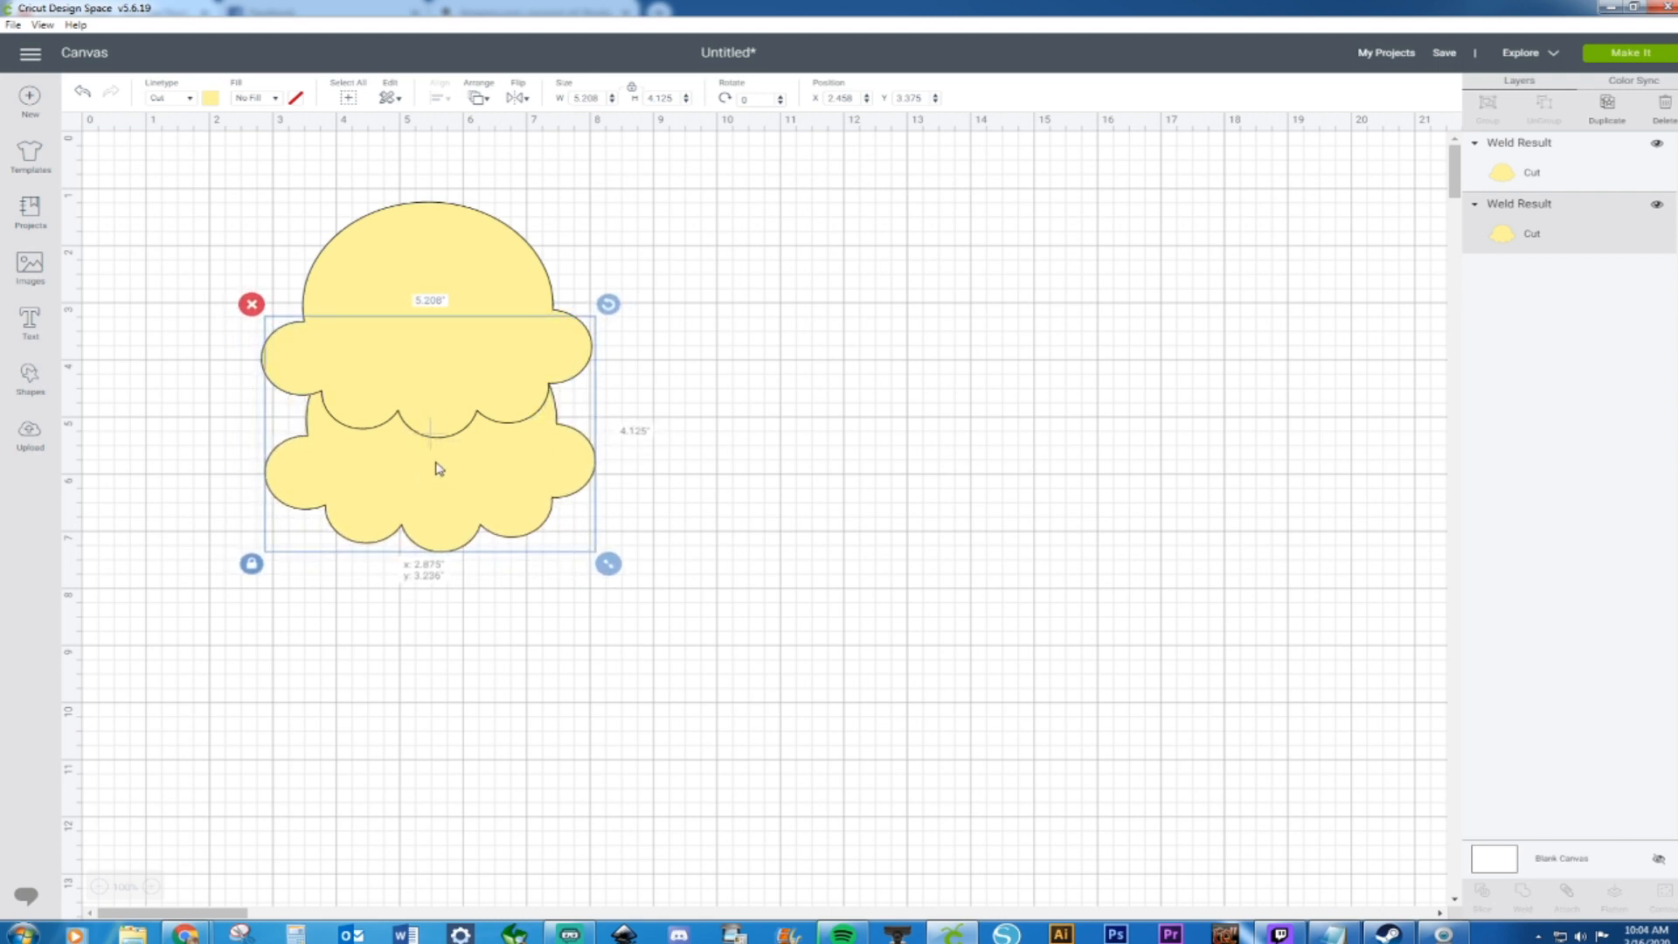
Change the lower scoop's material color to light pink
{"action": "left_click", "coordinate": [211, 98]}
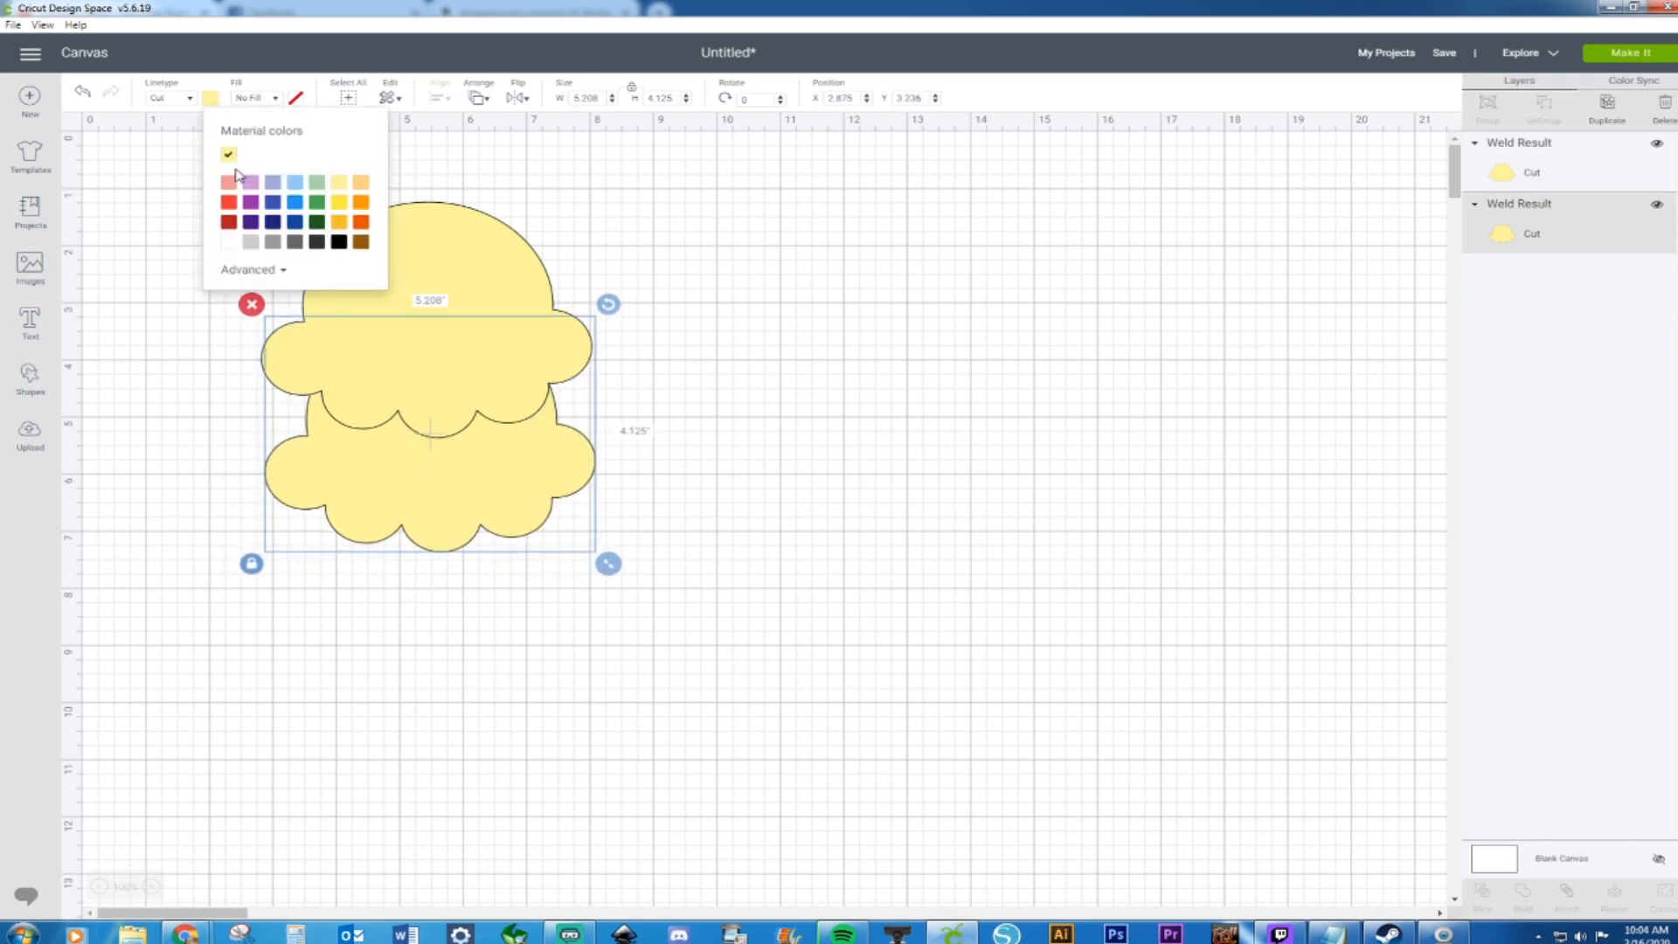
{"action": "left_click", "coordinate": [229, 182]}
{"action": "left_click", "coordinate": [839, 356]}
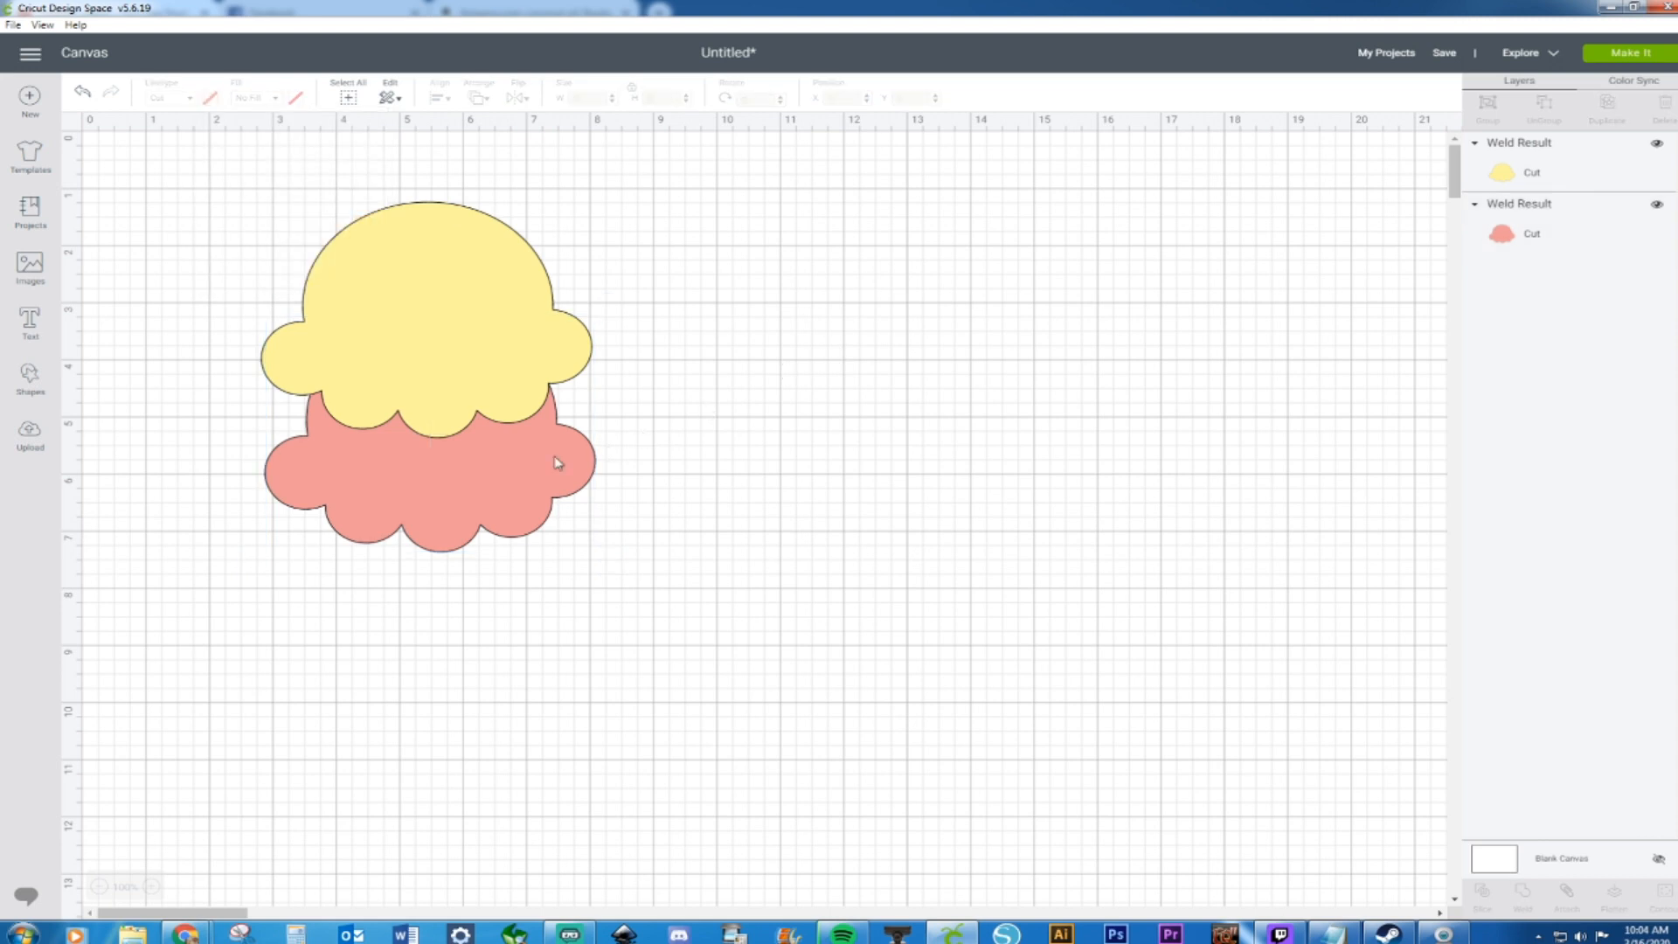
Adjust the pink scoop beneath the yellow one and move both scoops together to about X 1.99, Y 1
{"action": "left_click", "coordinate": [500, 469]}
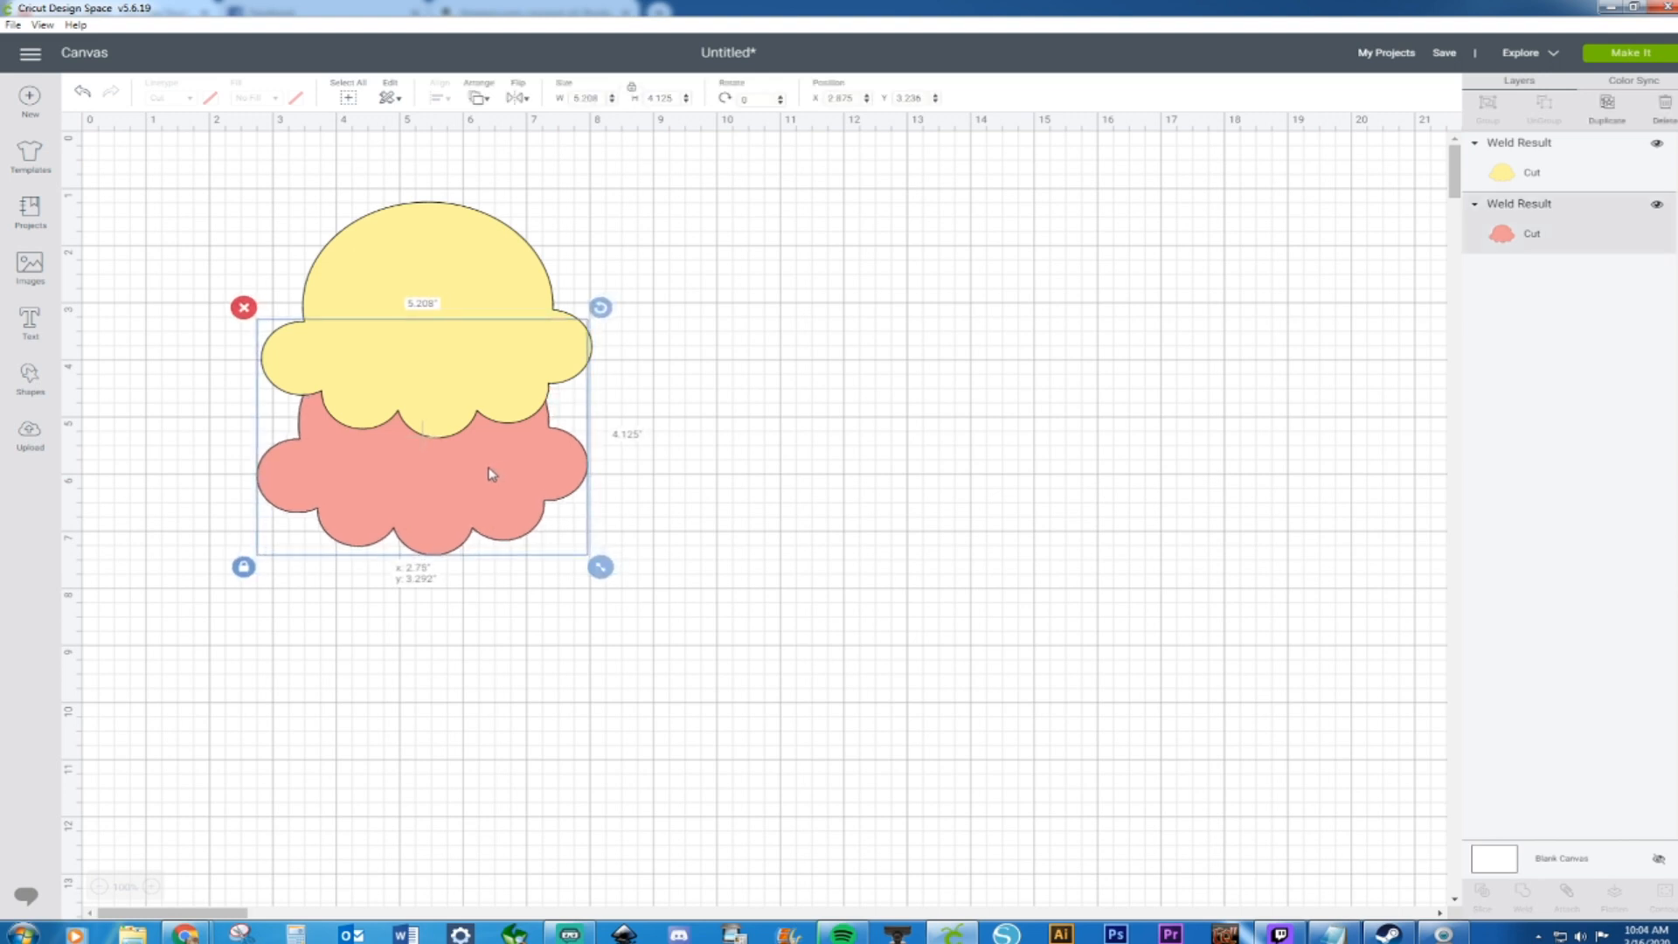
{"action": "left_click_drag", "start_coordinate": [244, 224], "coordinate": [607, 523]}
{"action": "left_click_drag", "start_coordinate": [521, 457], "coordinate": [463, 439]}
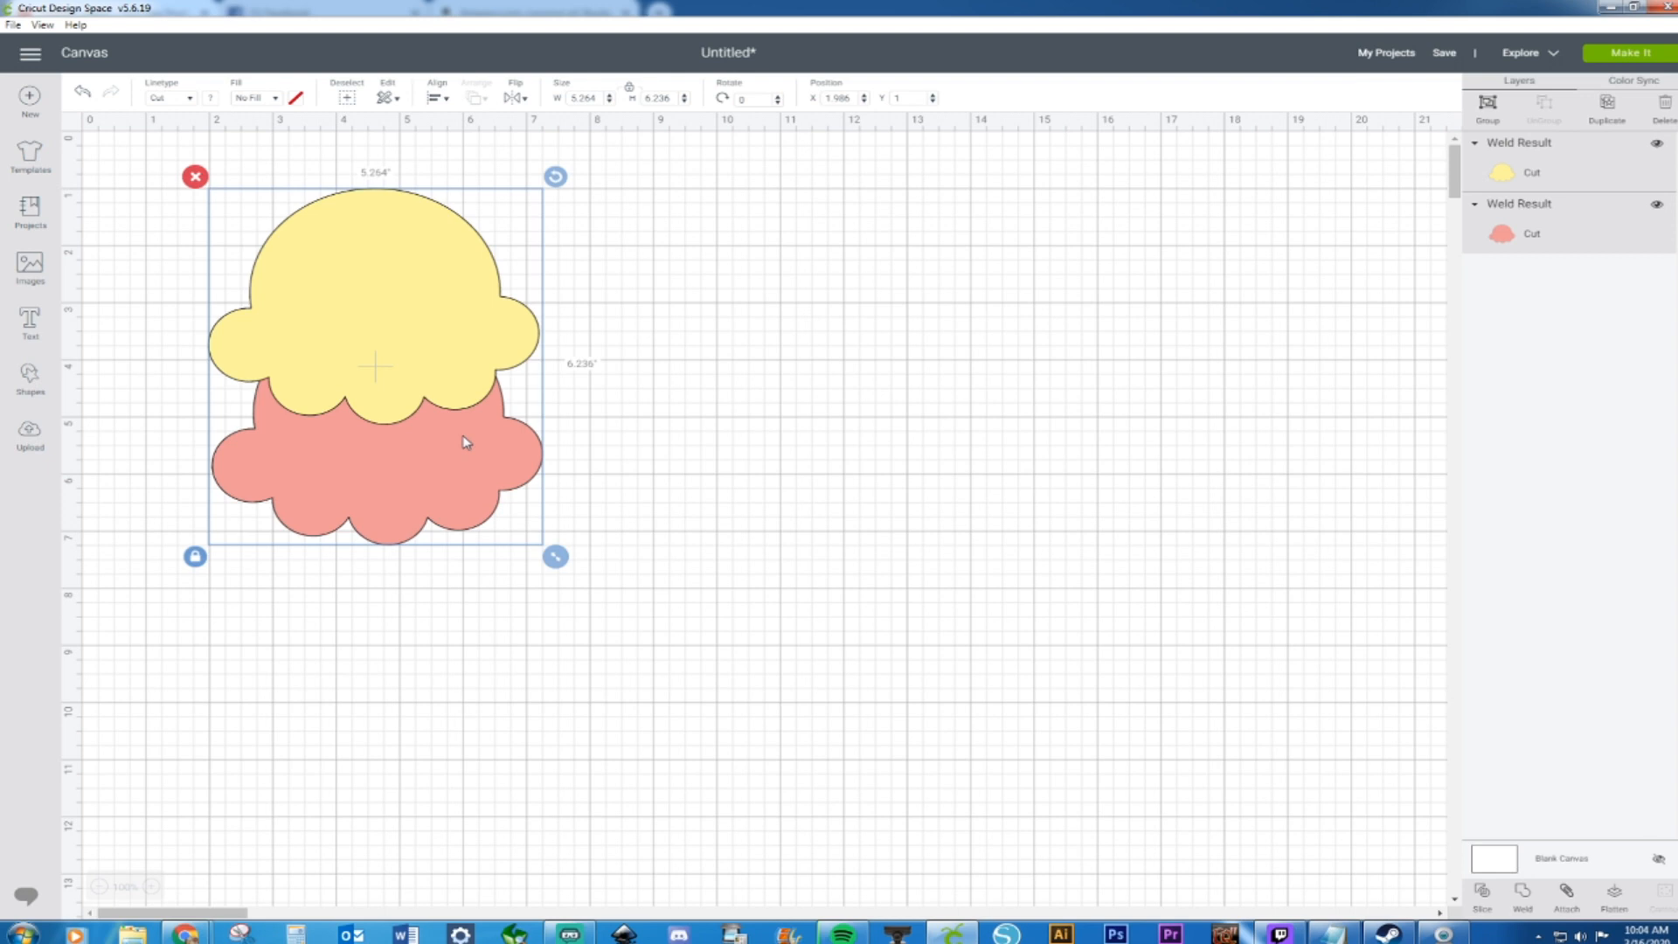
{"action": "left_click", "coordinate": [678, 445]}
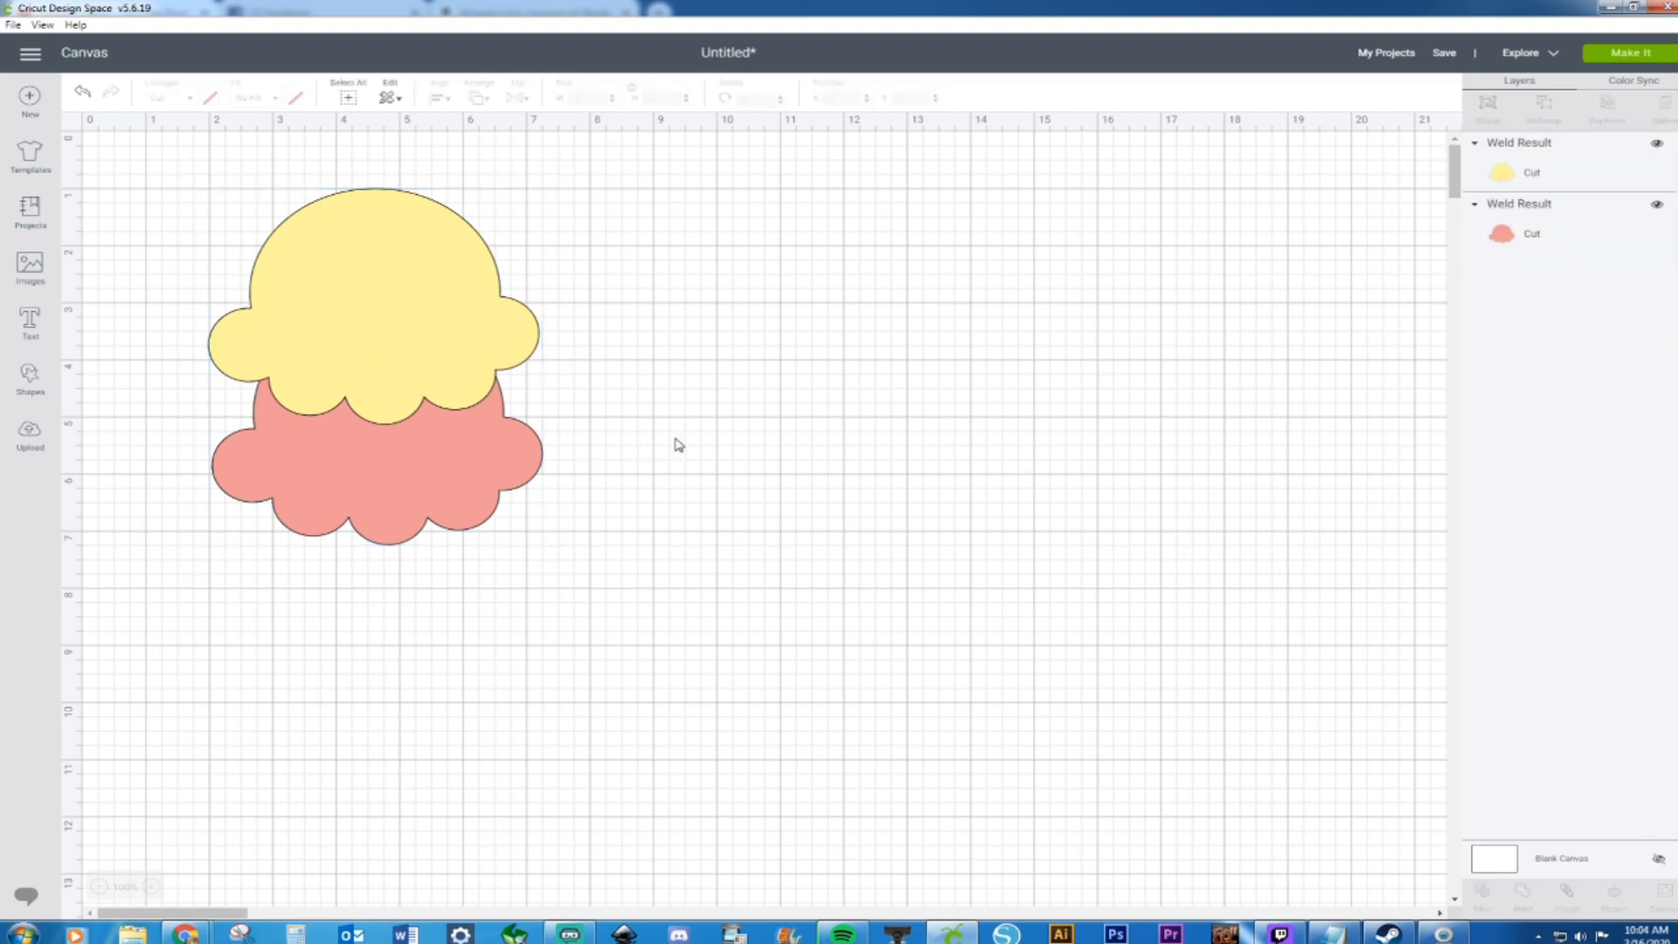
Add a square and place it in the empty area to the right of the scoops
{"action": "left_click", "coordinate": [29, 378]}
{"action": "left_click", "coordinate": [102, 270]}
{"action": "left_click_drag", "start_coordinate": [378, 393], "coordinate": [830, 384]}
Add a triangle to the right of the scoops and move the square farther right, out of the way
{"action": "left_click", "coordinate": [29, 382]}
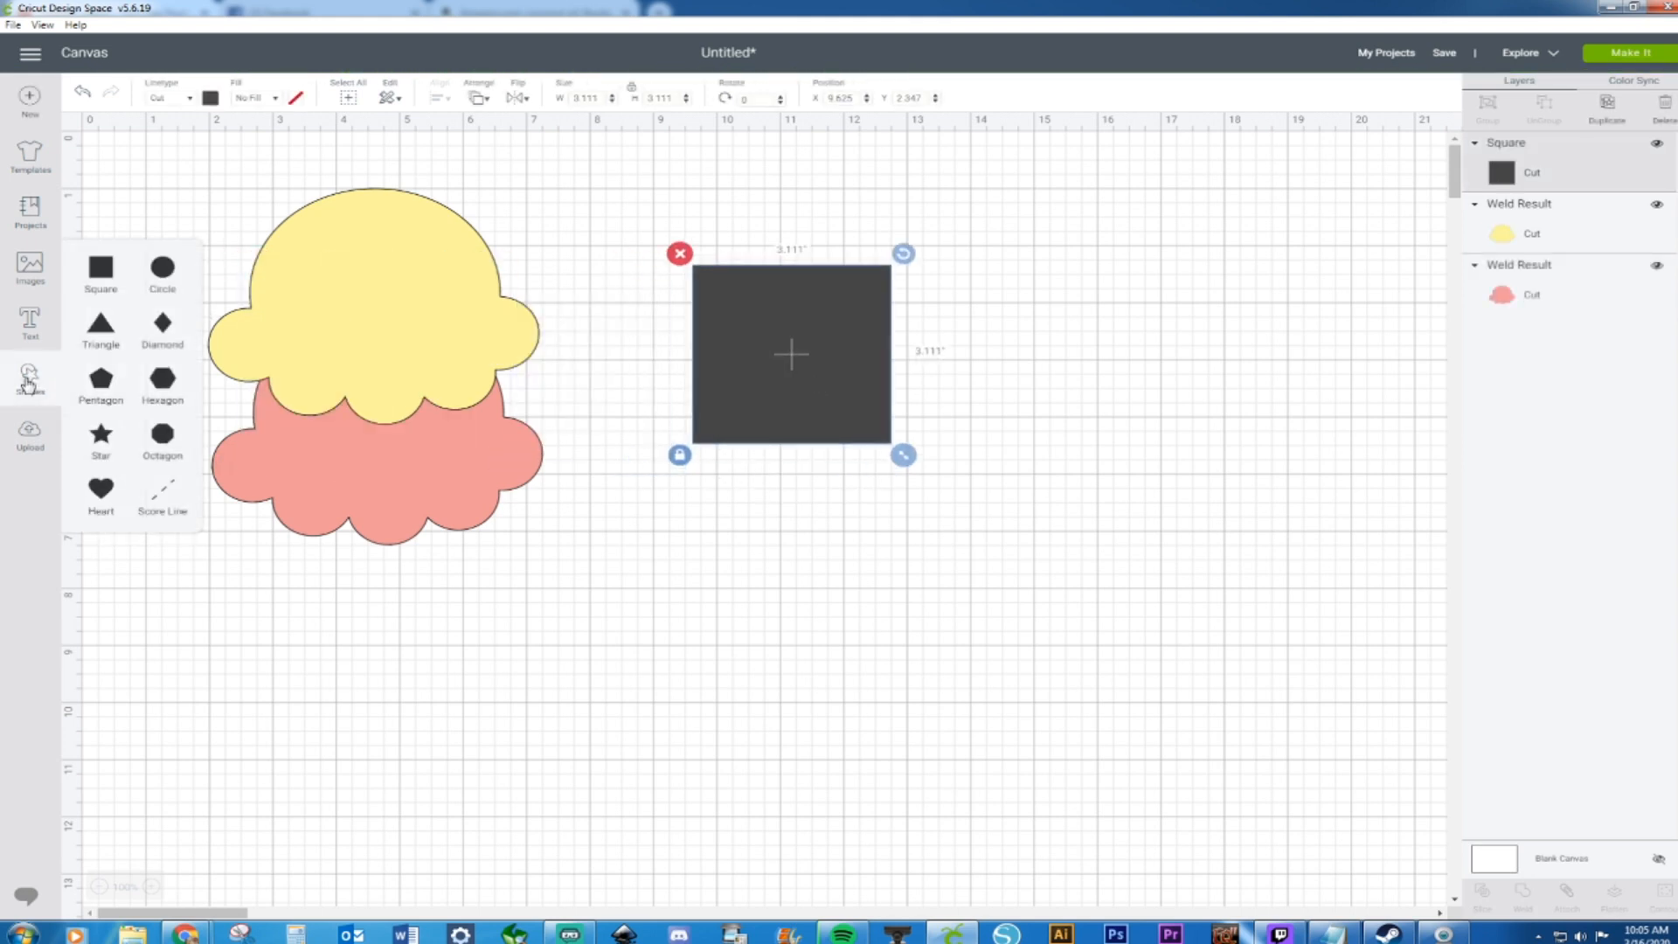
{"action": "left_click", "coordinate": [100, 332]}
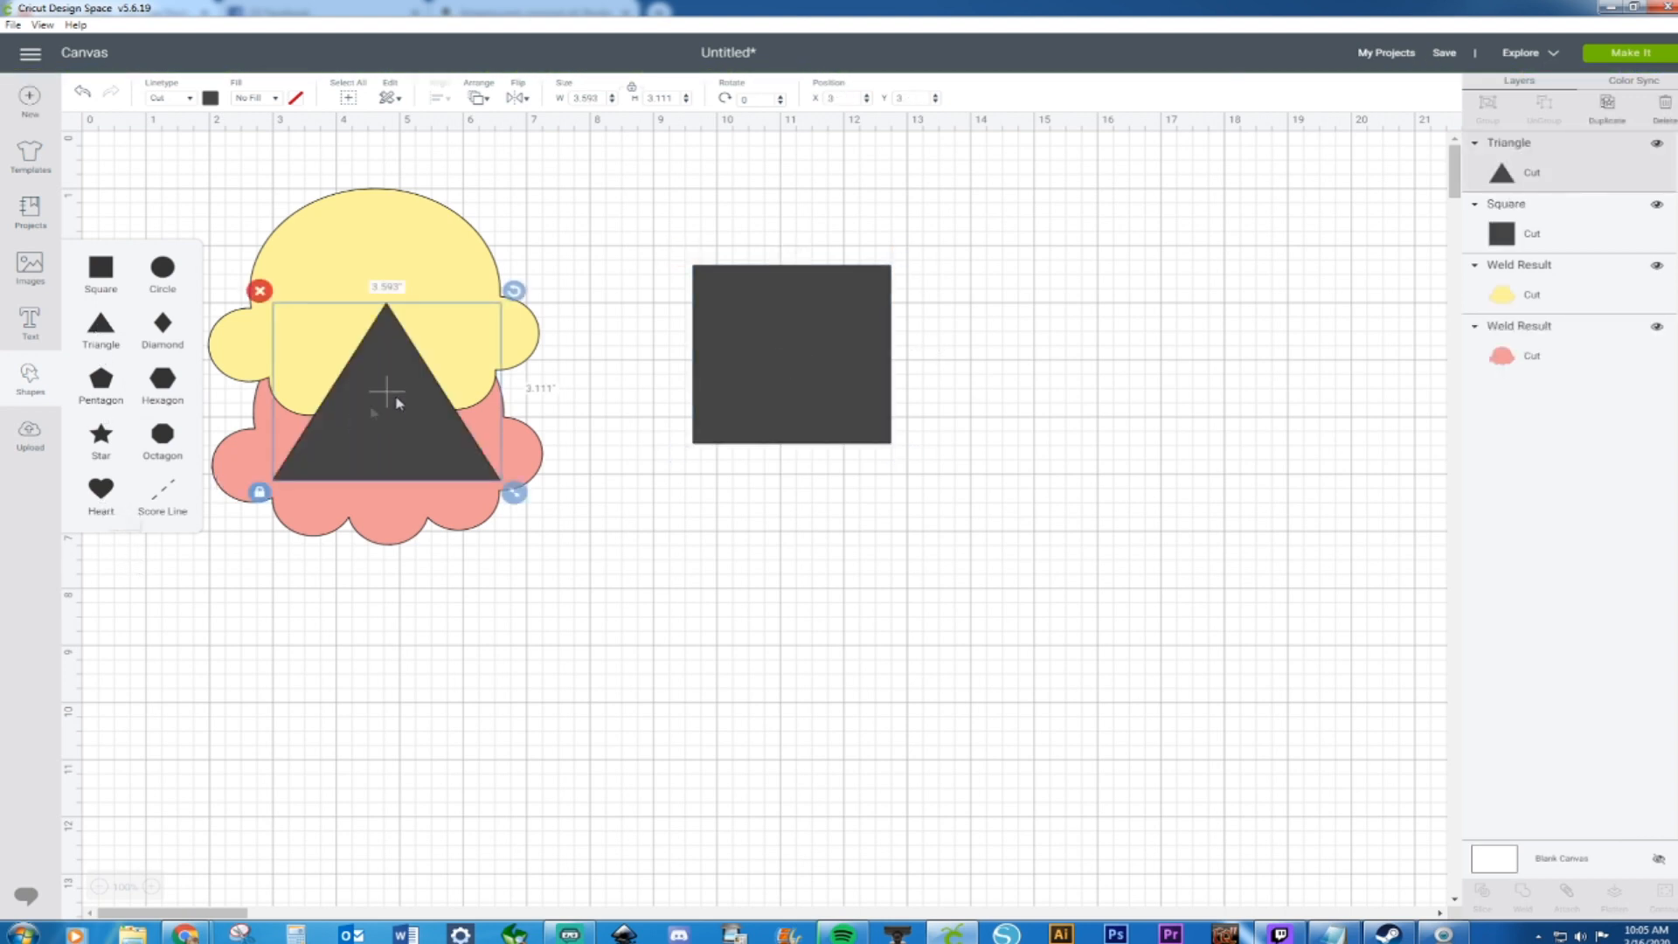
{"action": "left_click_drag", "start_coordinate": [371, 413], "coordinate": [724, 559]}
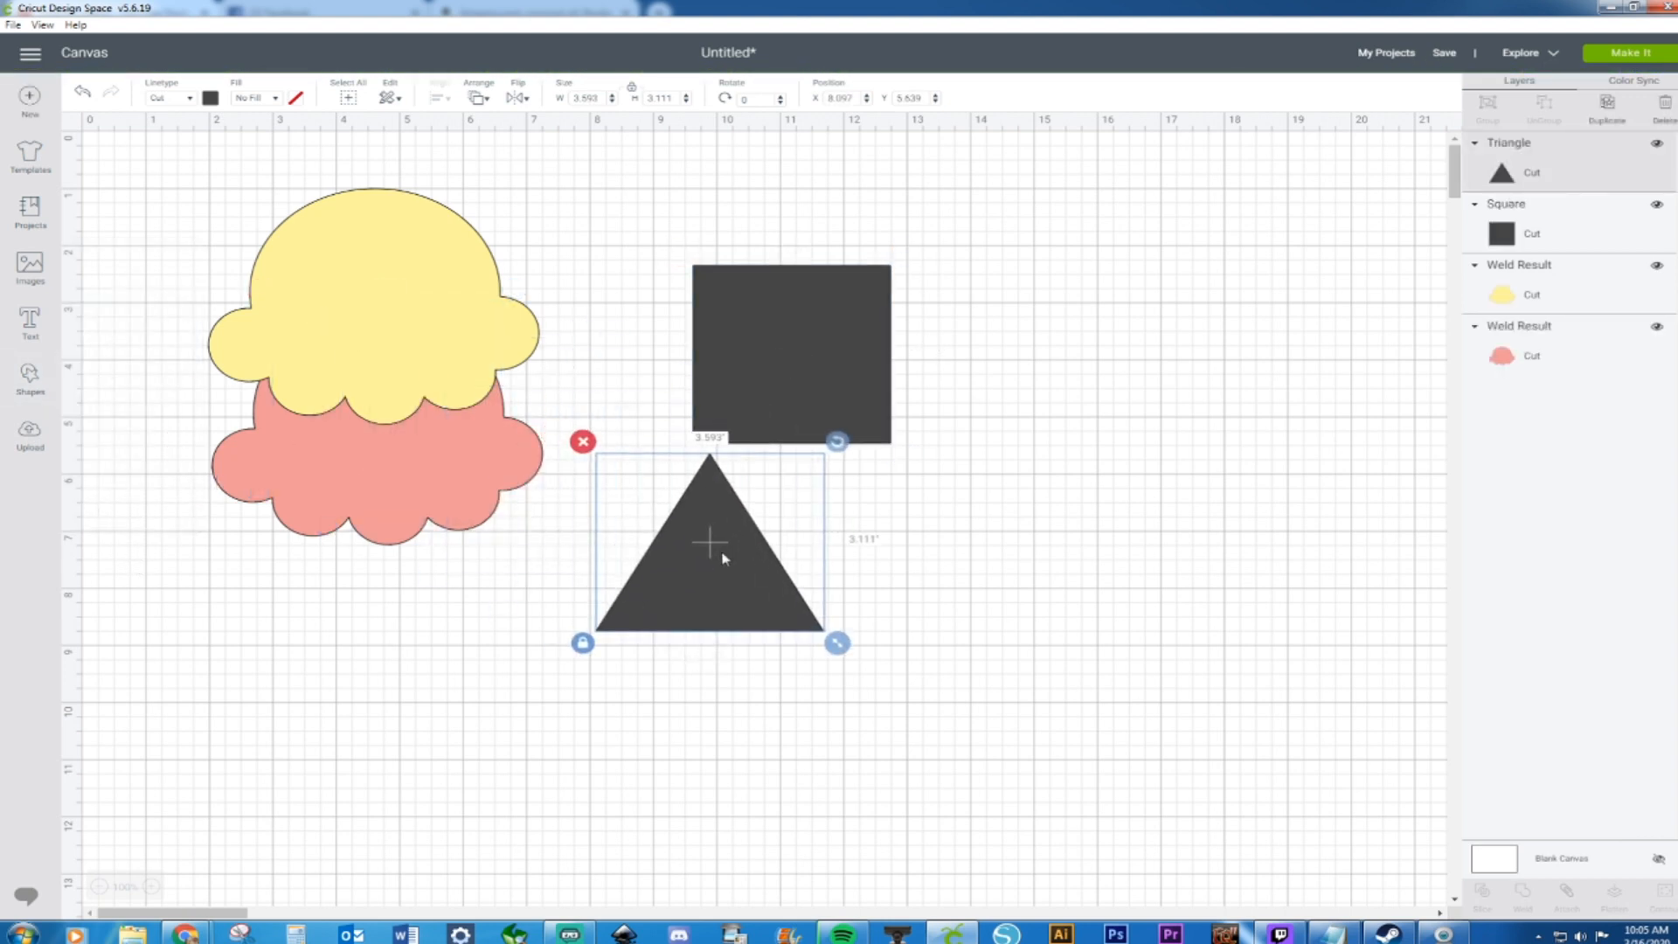
{"action": "left_click_drag", "start_coordinate": [729, 439], "coordinate": [1197, 378]}
Flip the triangle vertically and position it as a cone at the pink scoop's lower edge
{"action": "left_click", "coordinate": [710, 572]}
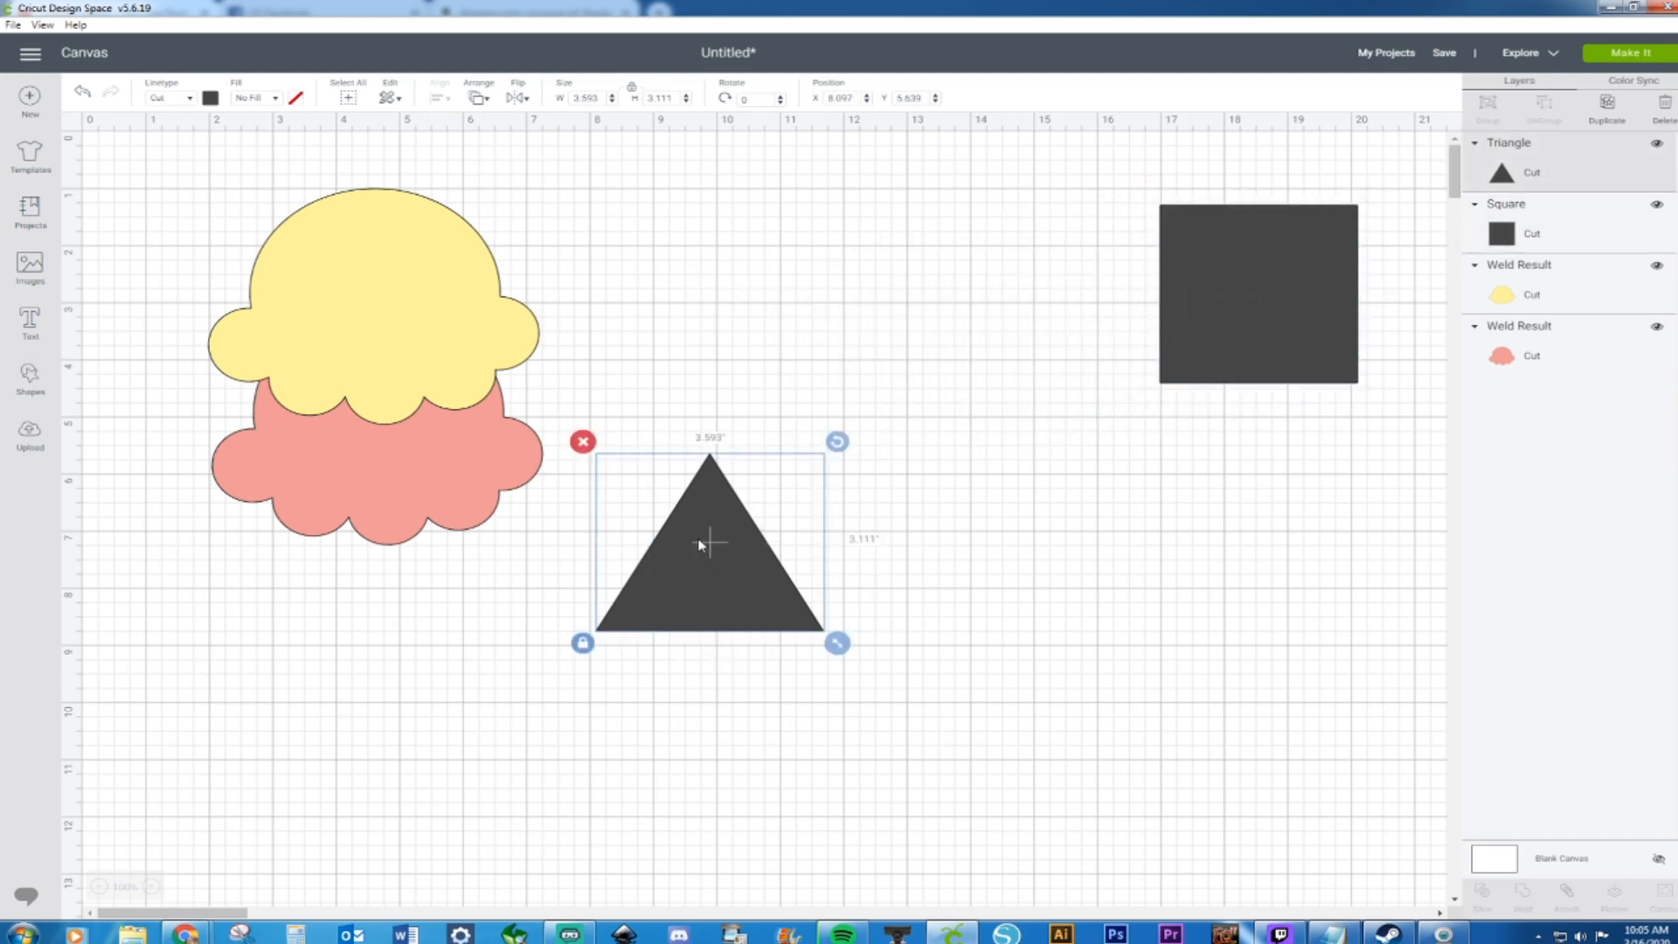
{"action": "left_click", "coordinate": [520, 97]}
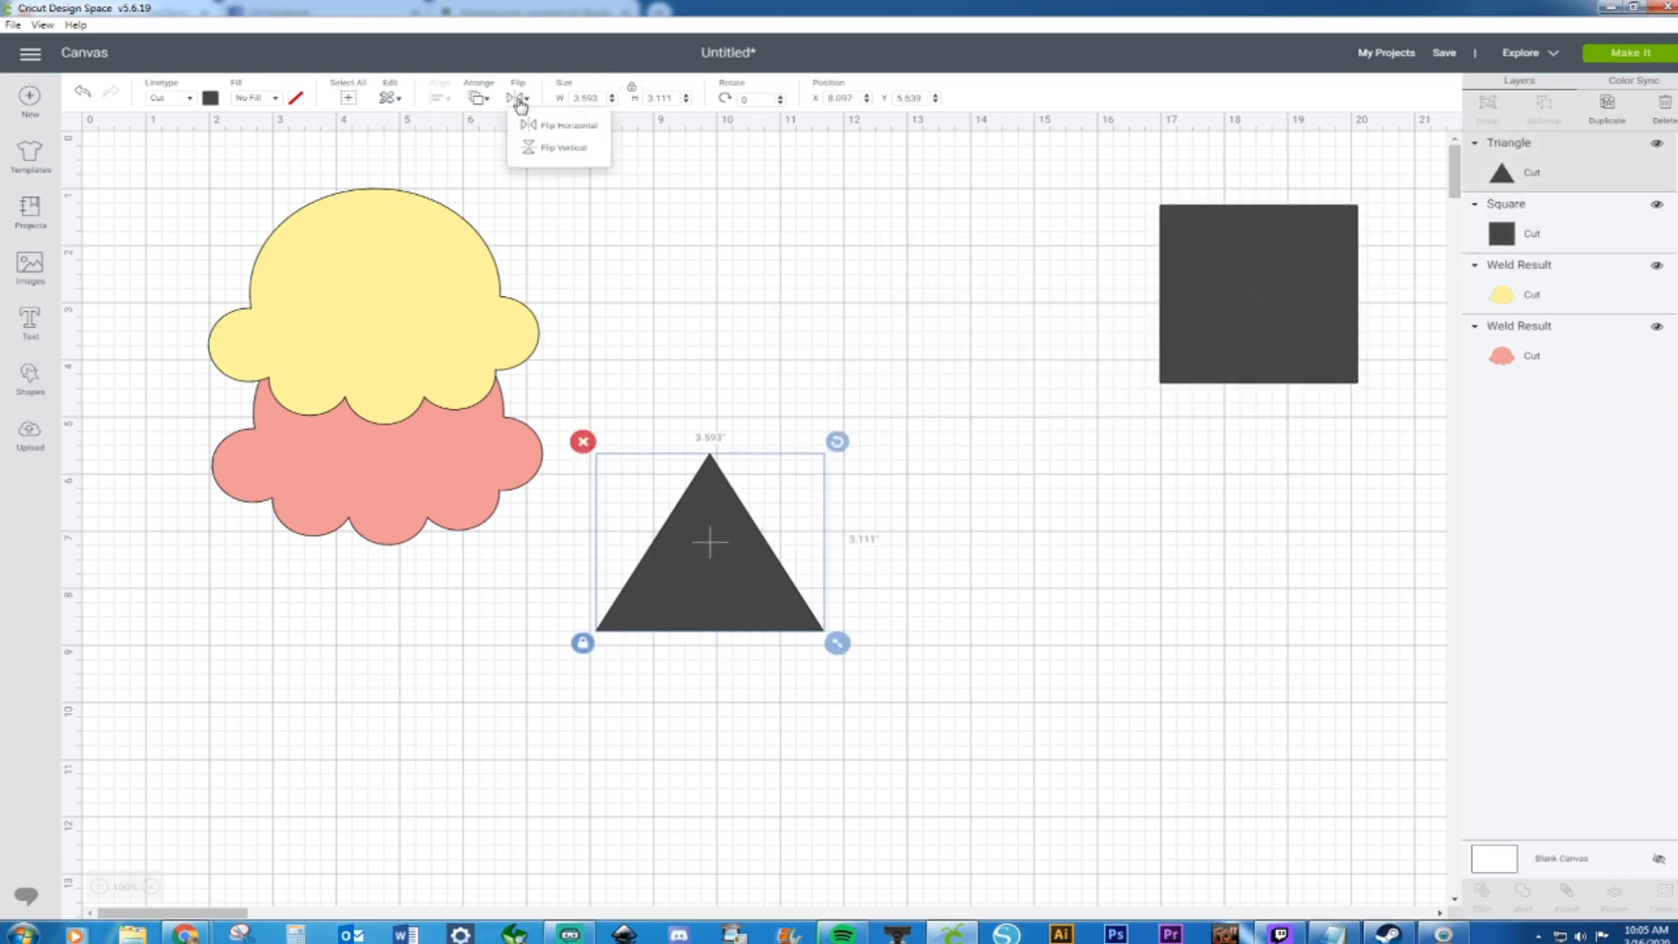
{"action": "left_click", "coordinate": [534, 154]}
{"action": "left_click_drag", "start_coordinate": [773, 494], "coordinate": [428, 581]}
Send the triangle cone behind the scoops and stretch it, with proportions unlocked, to about 4.7 inches tall
{"action": "right_click", "coordinate": [428, 581]}
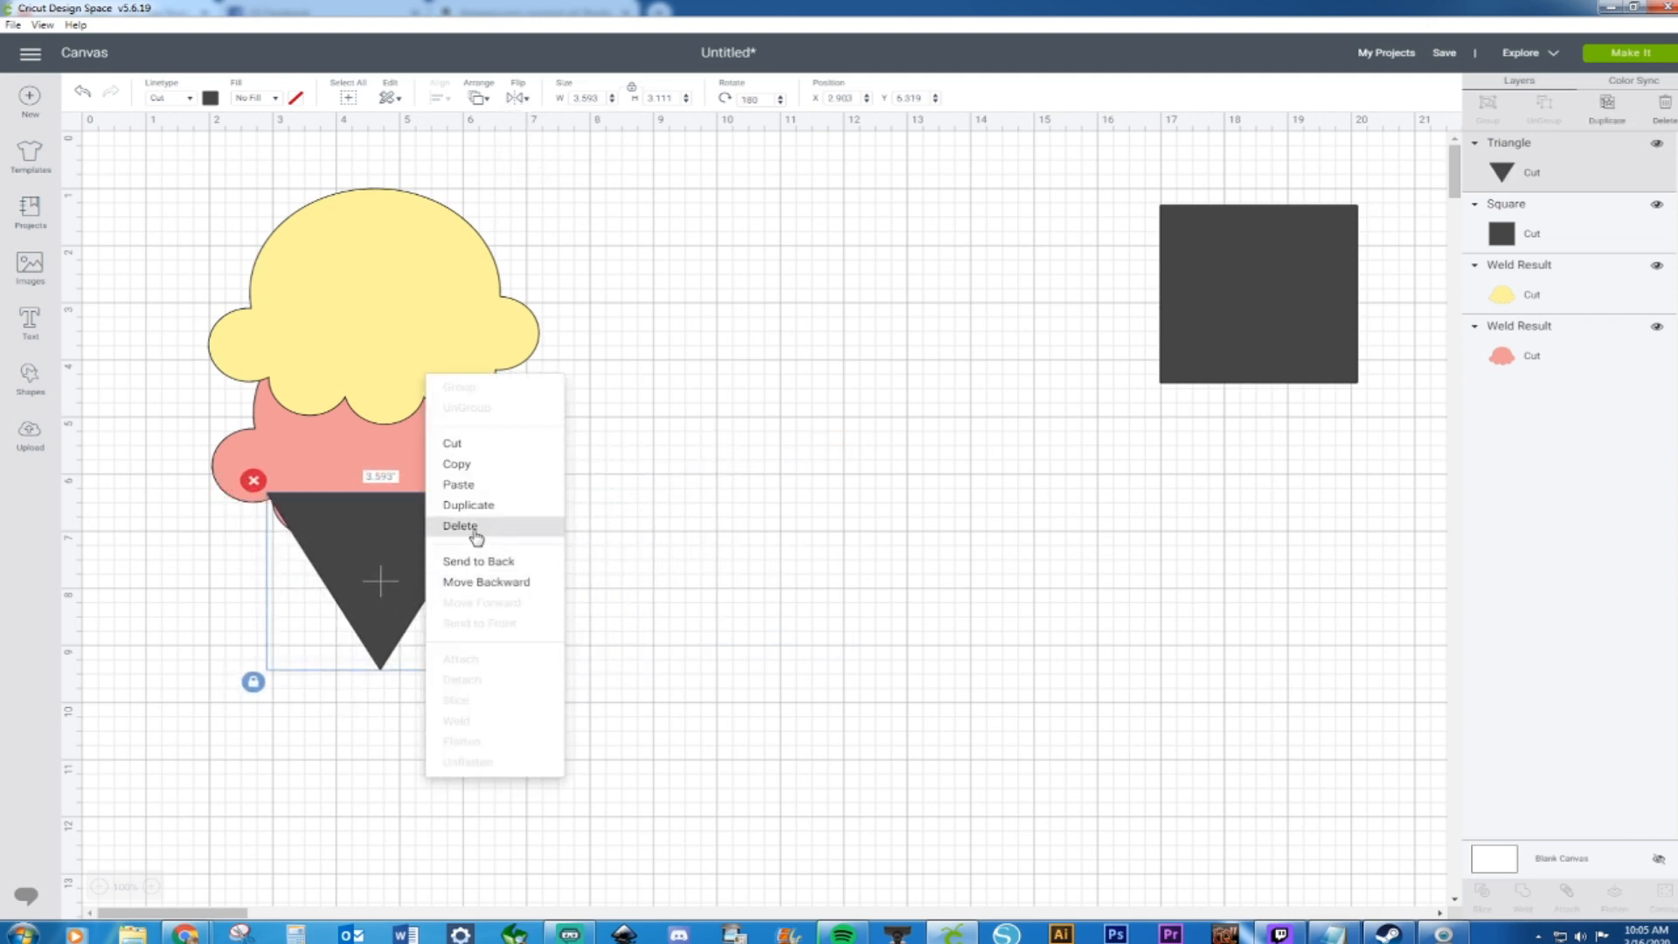
{"action": "left_click", "coordinate": [471, 561]}
{"action": "left_click_drag", "start_coordinate": [358, 602], "coordinate": [356, 607]}
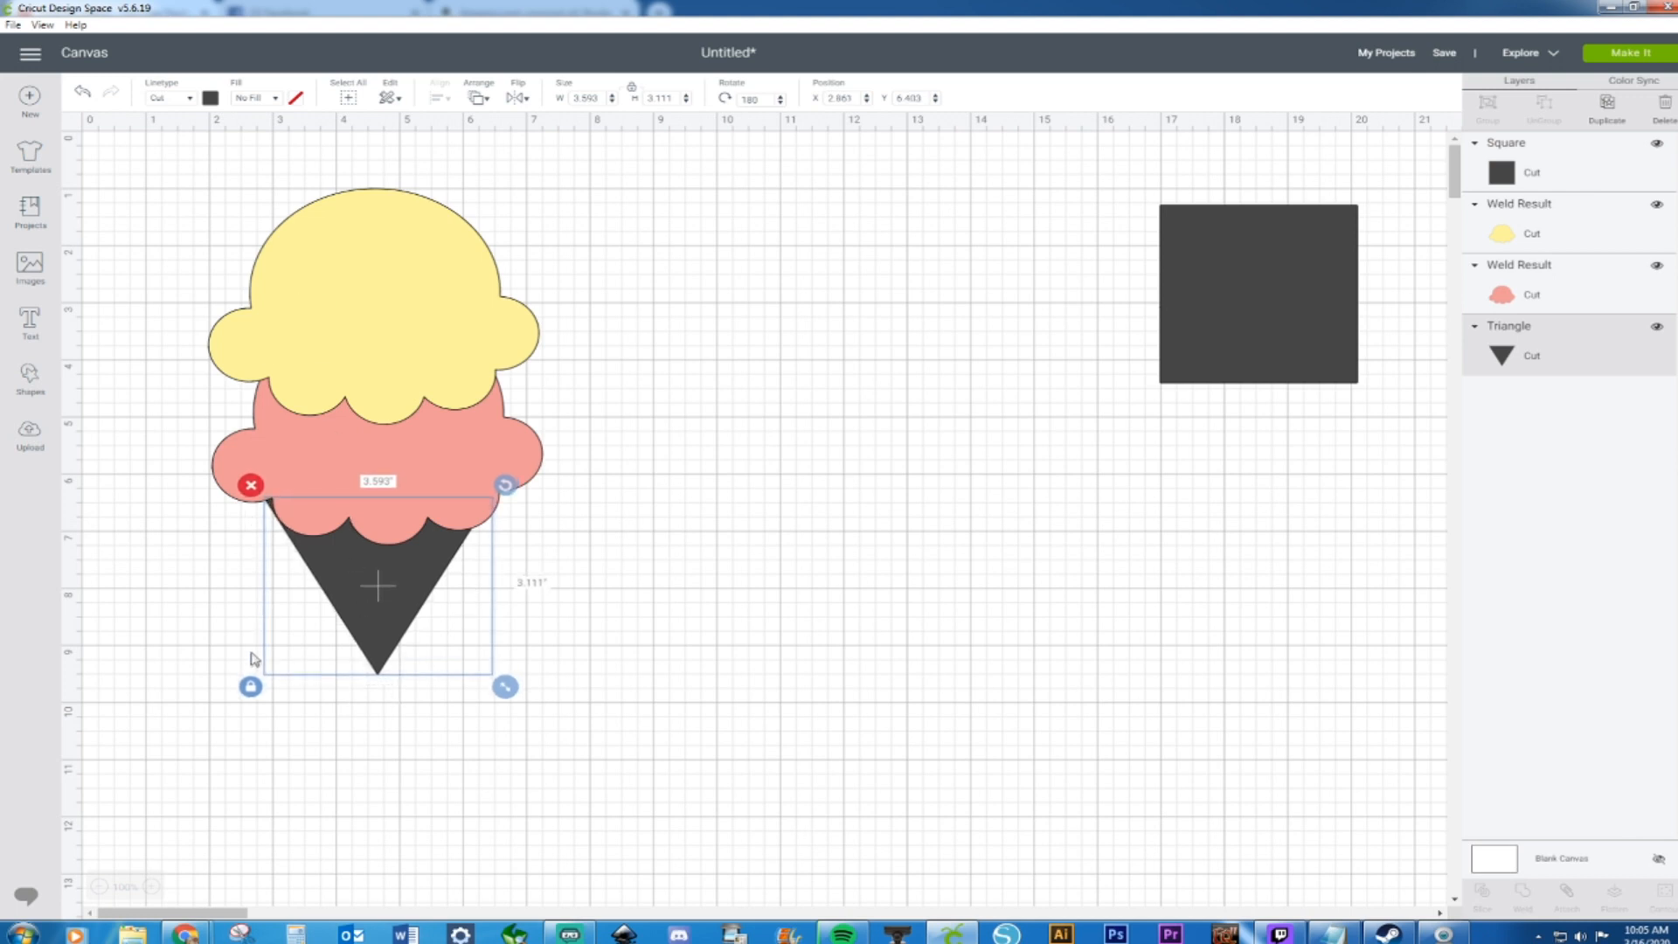
{"action": "left_click_drag", "start_coordinate": [509, 695], "coordinate": [506, 777]}
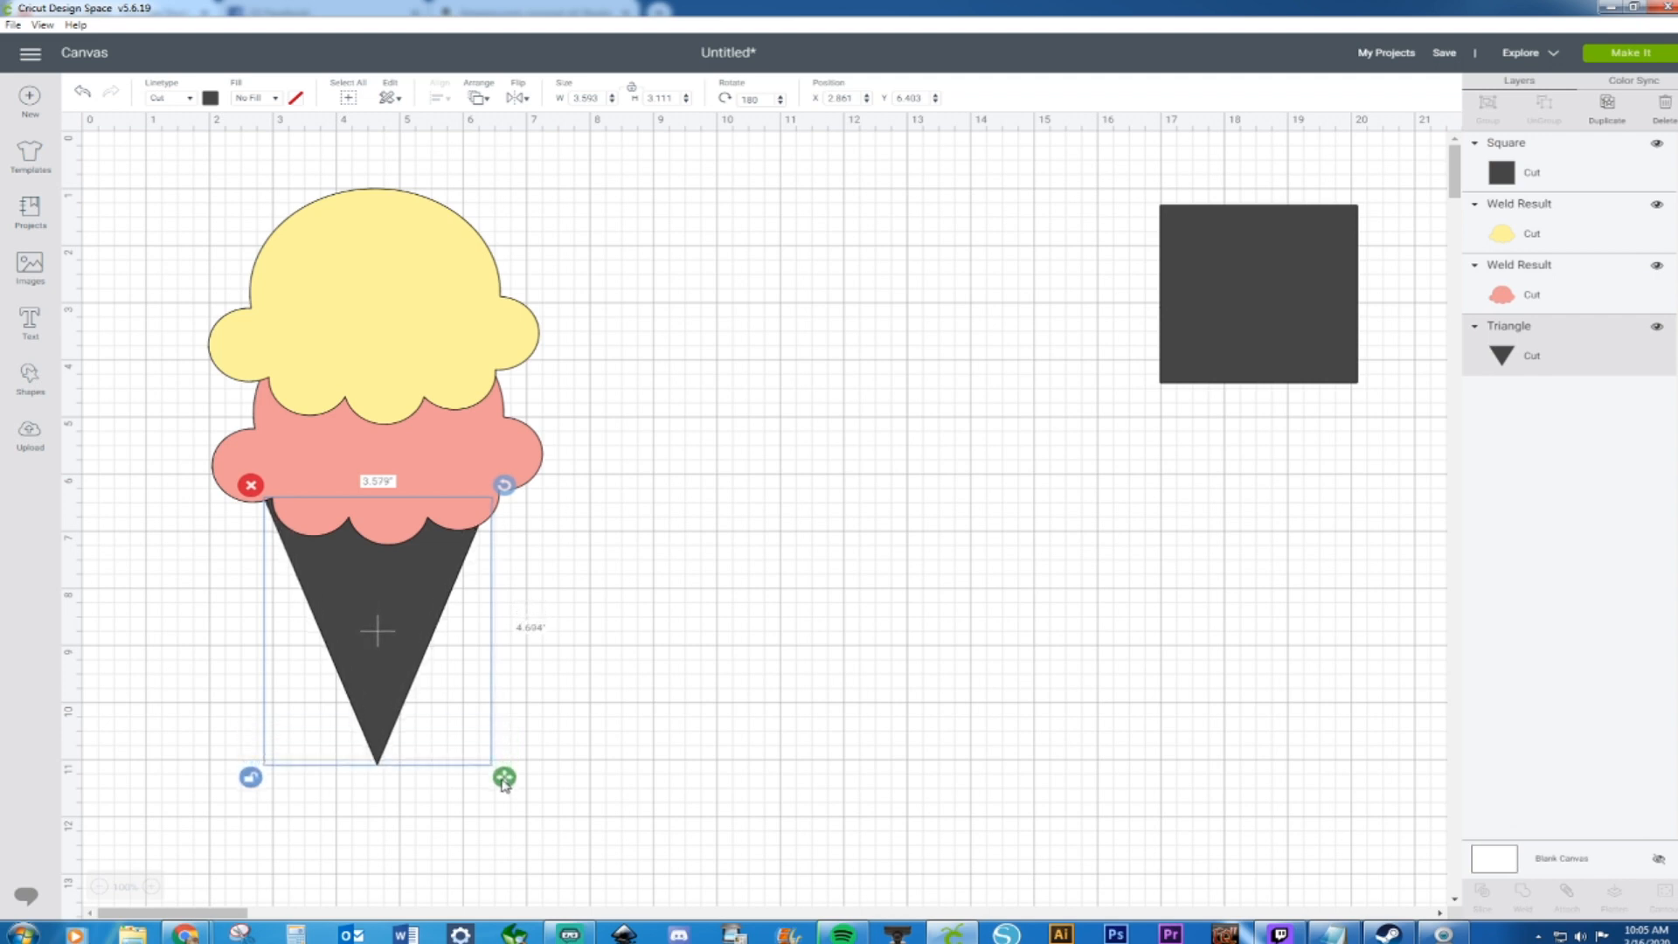
{"action": "left_click", "coordinate": [622, 641]}
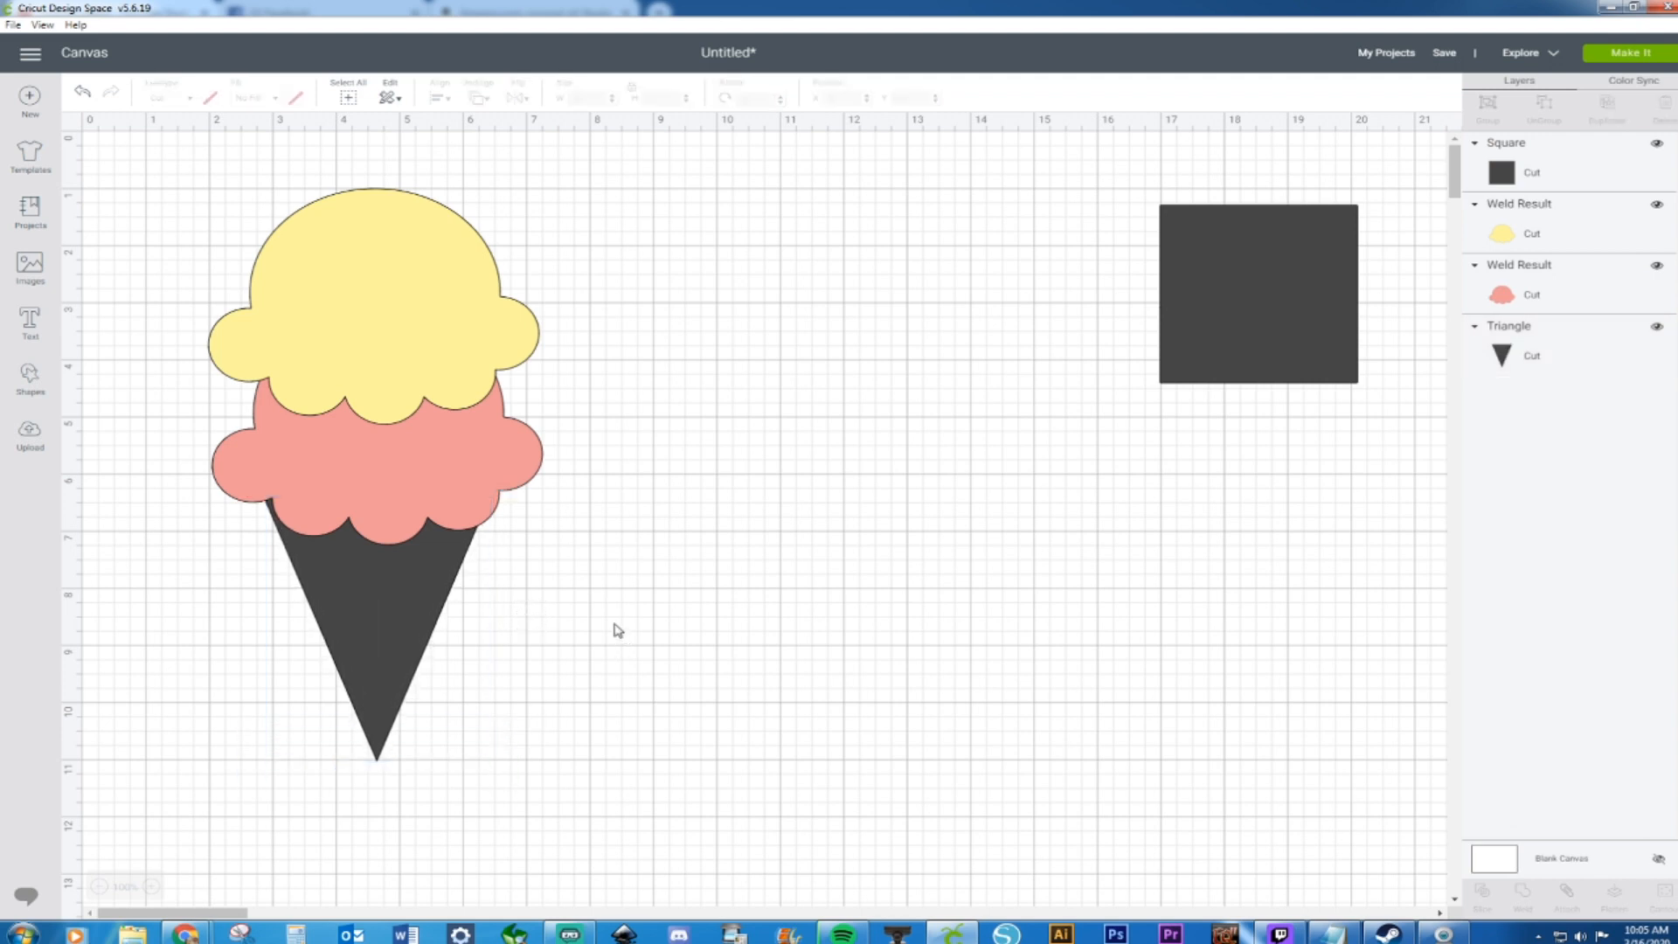
{"action": "left_click_drag", "start_coordinate": [144, 156], "coordinate": [638, 791]}
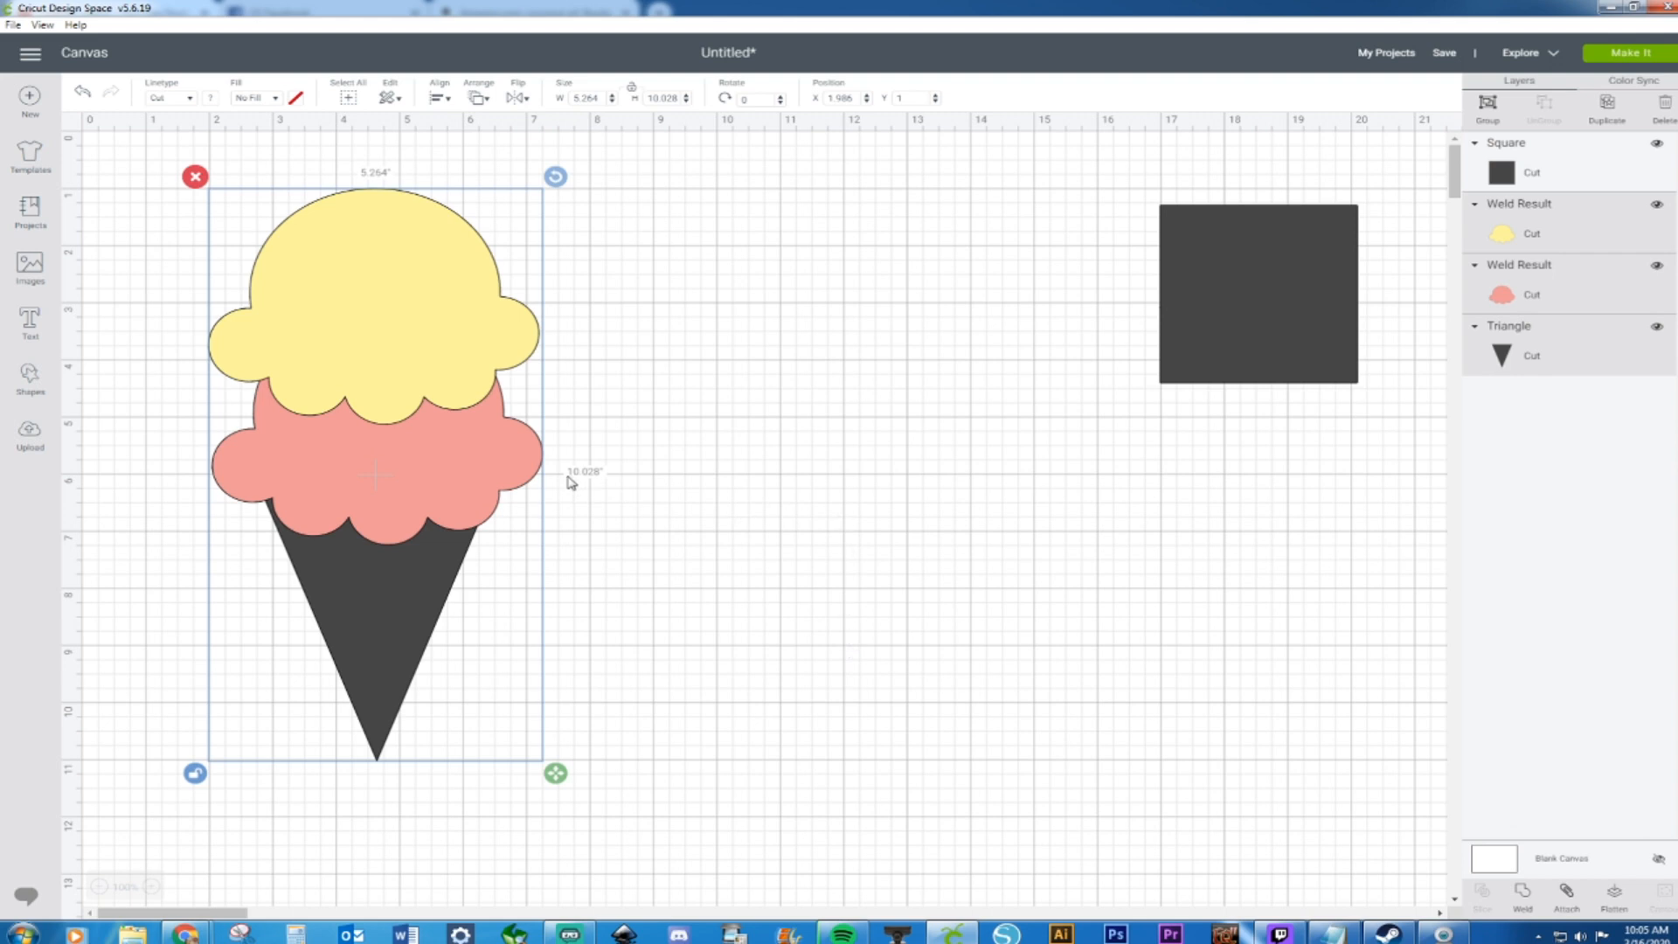
{"action": "left_click", "coordinate": [726, 583]}
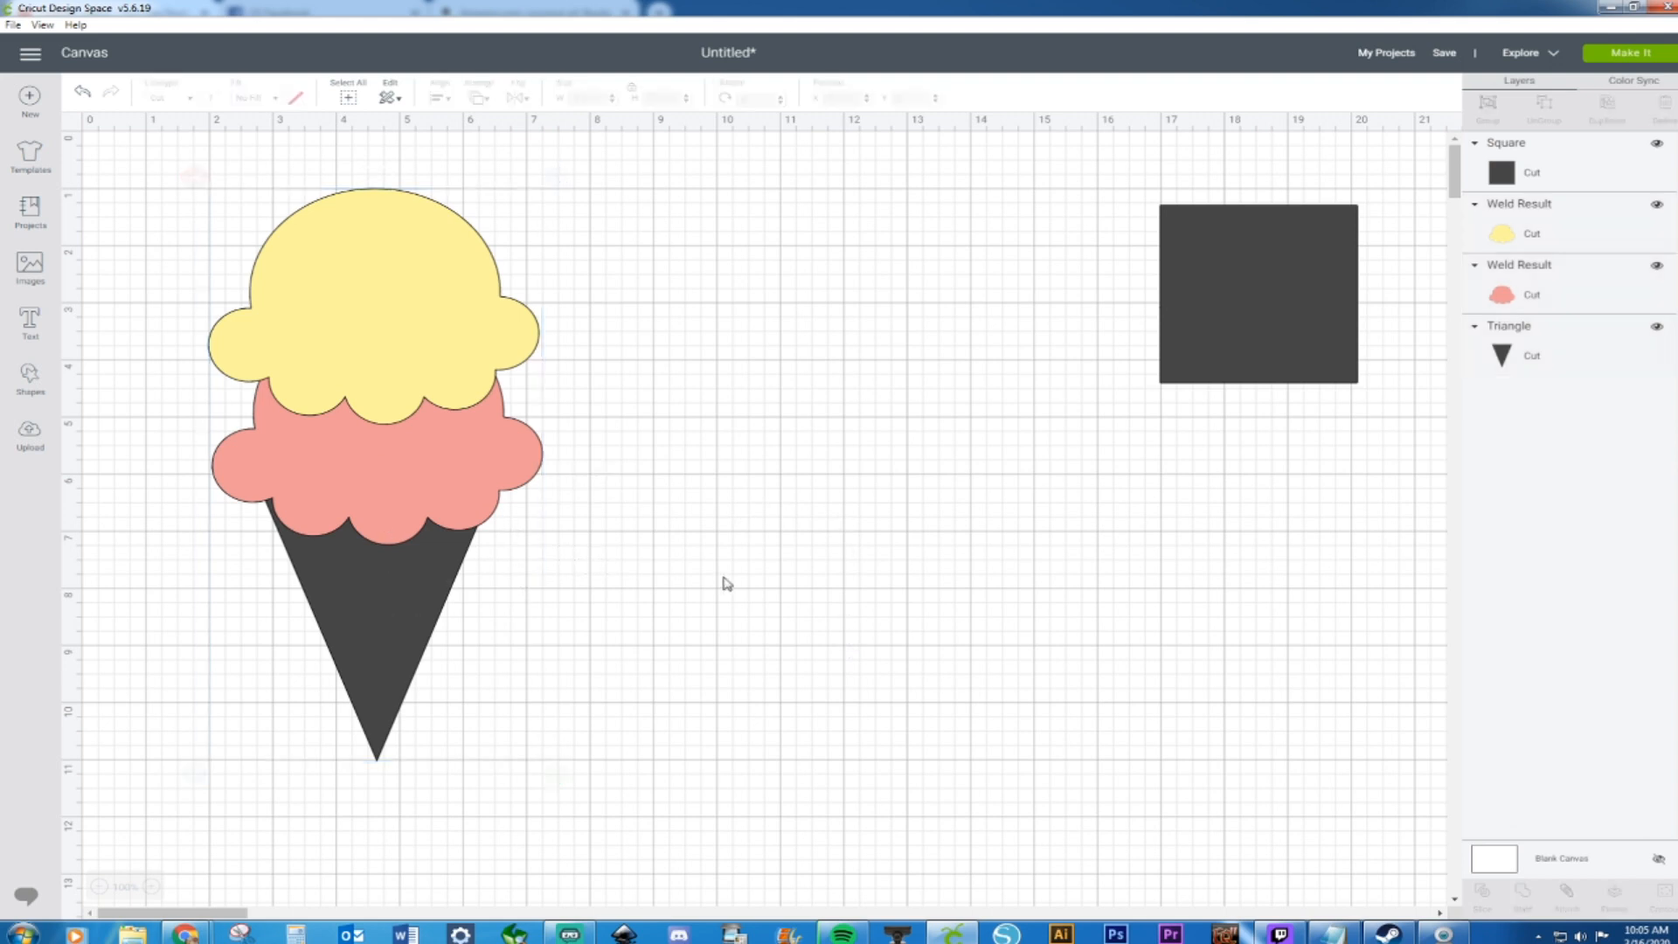
Move the triangle cone out from under the scoops, recolor it brown, and place it back beneath the pink scoop
{"action": "left_click", "coordinate": [428, 594]}
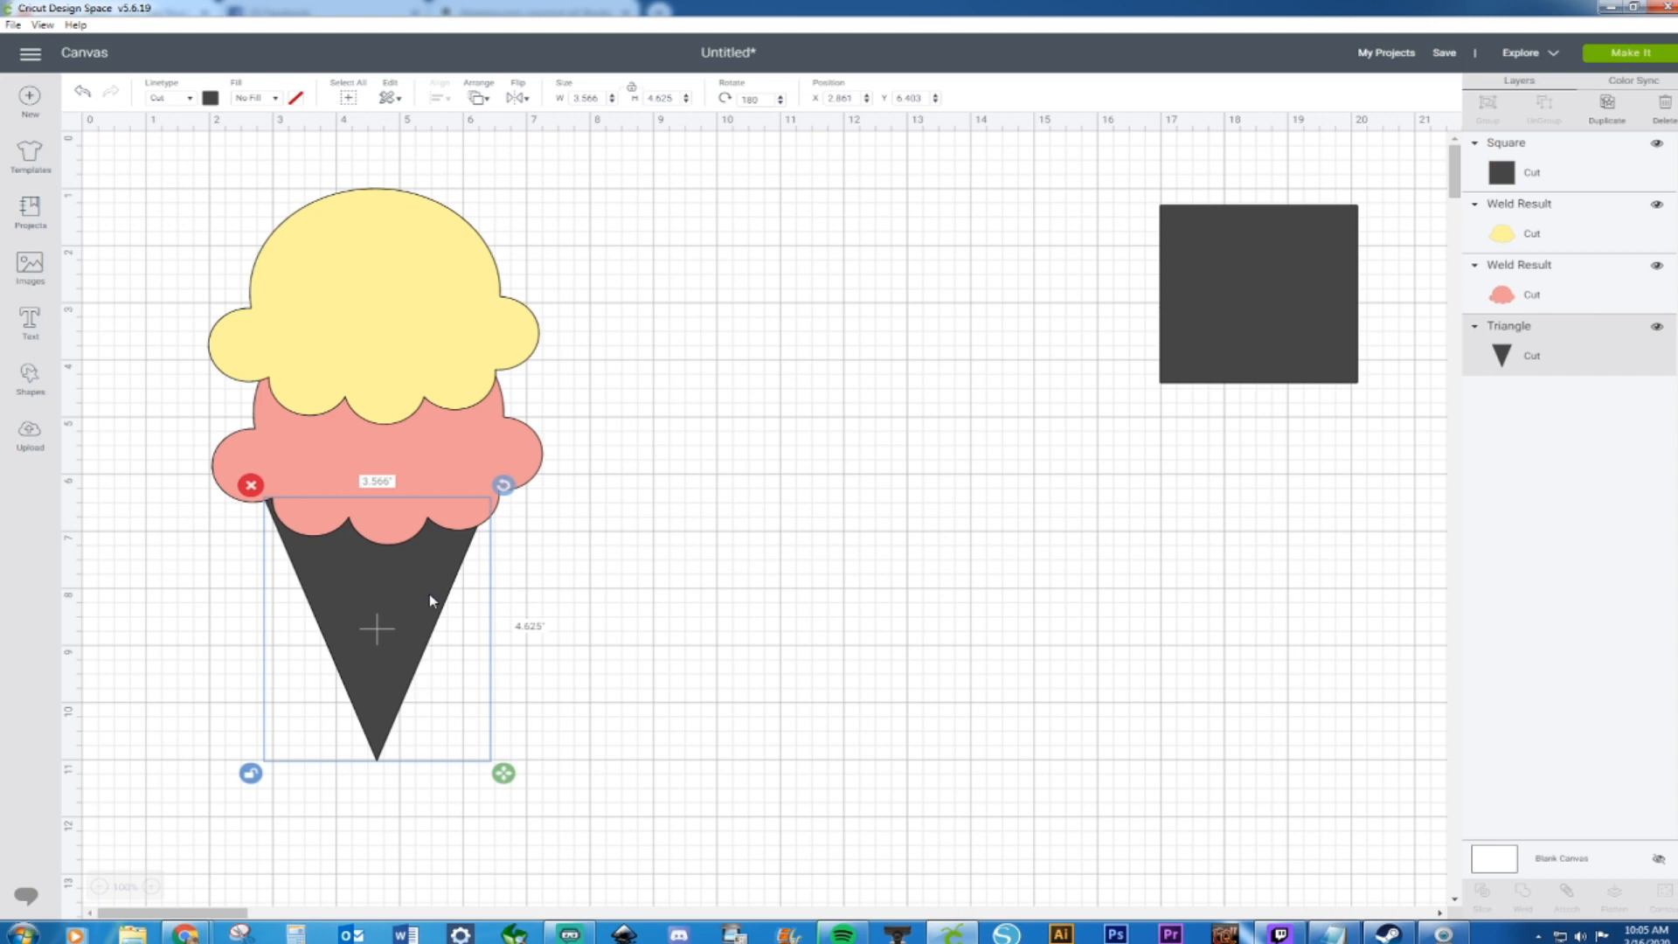
{"action": "left_click_drag", "start_coordinate": [430, 599], "coordinate": [763, 522]}
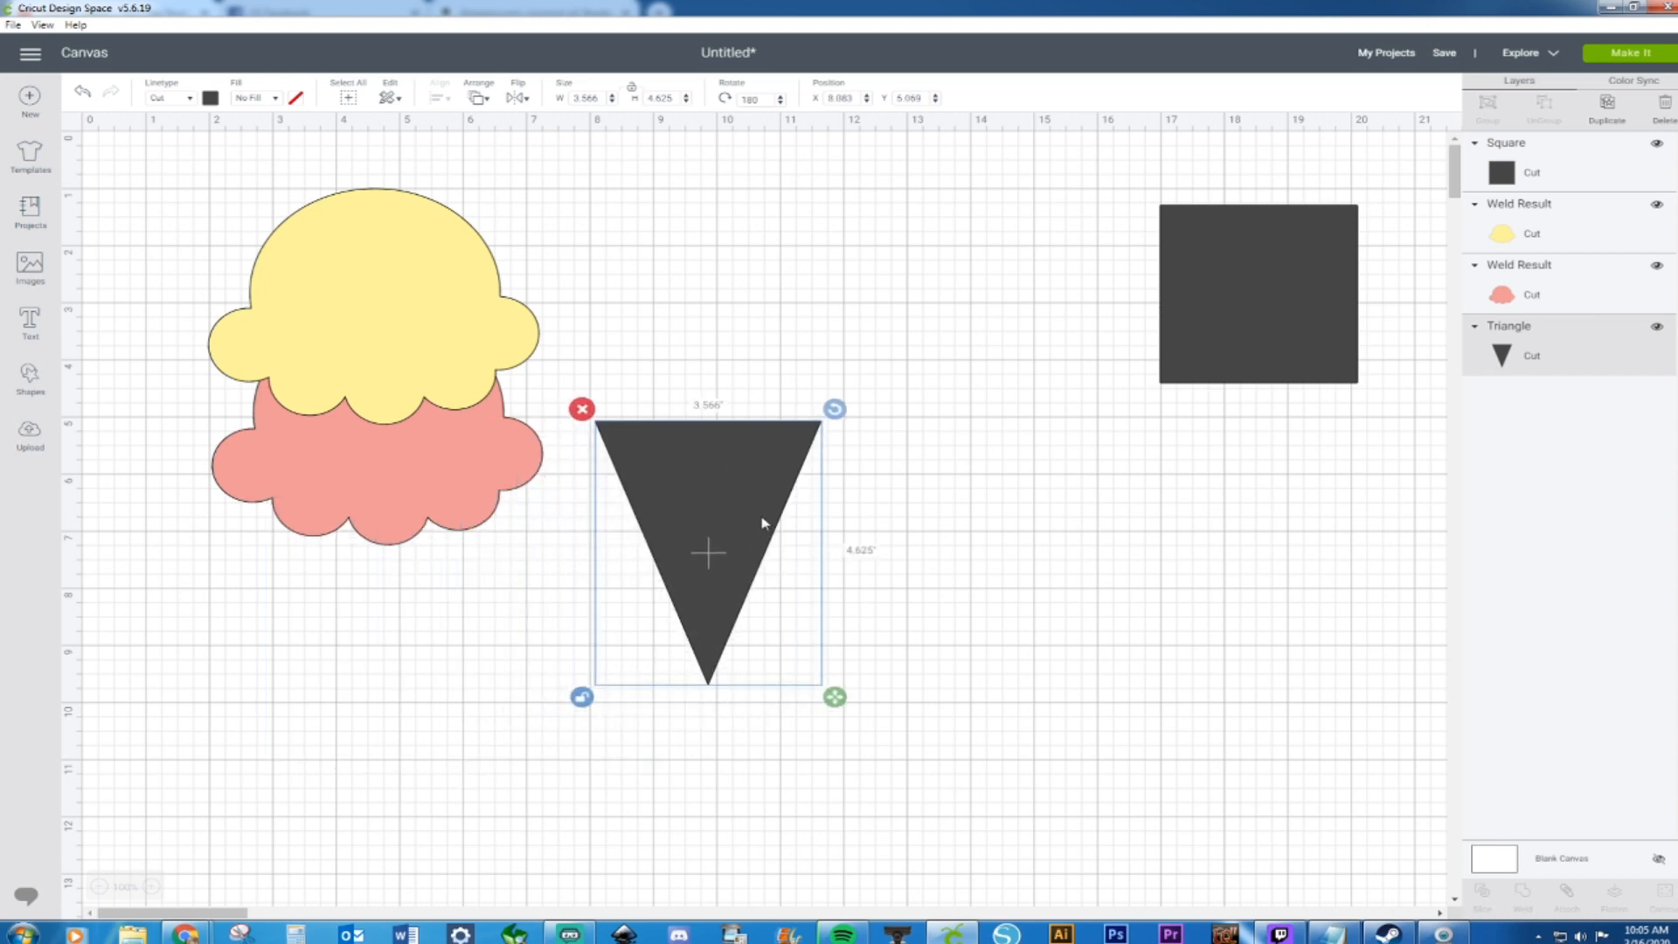
{"action": "left_click", "coordinate": [211, 97]}
{"action": "left_click", "coordinate": [361, 244]}
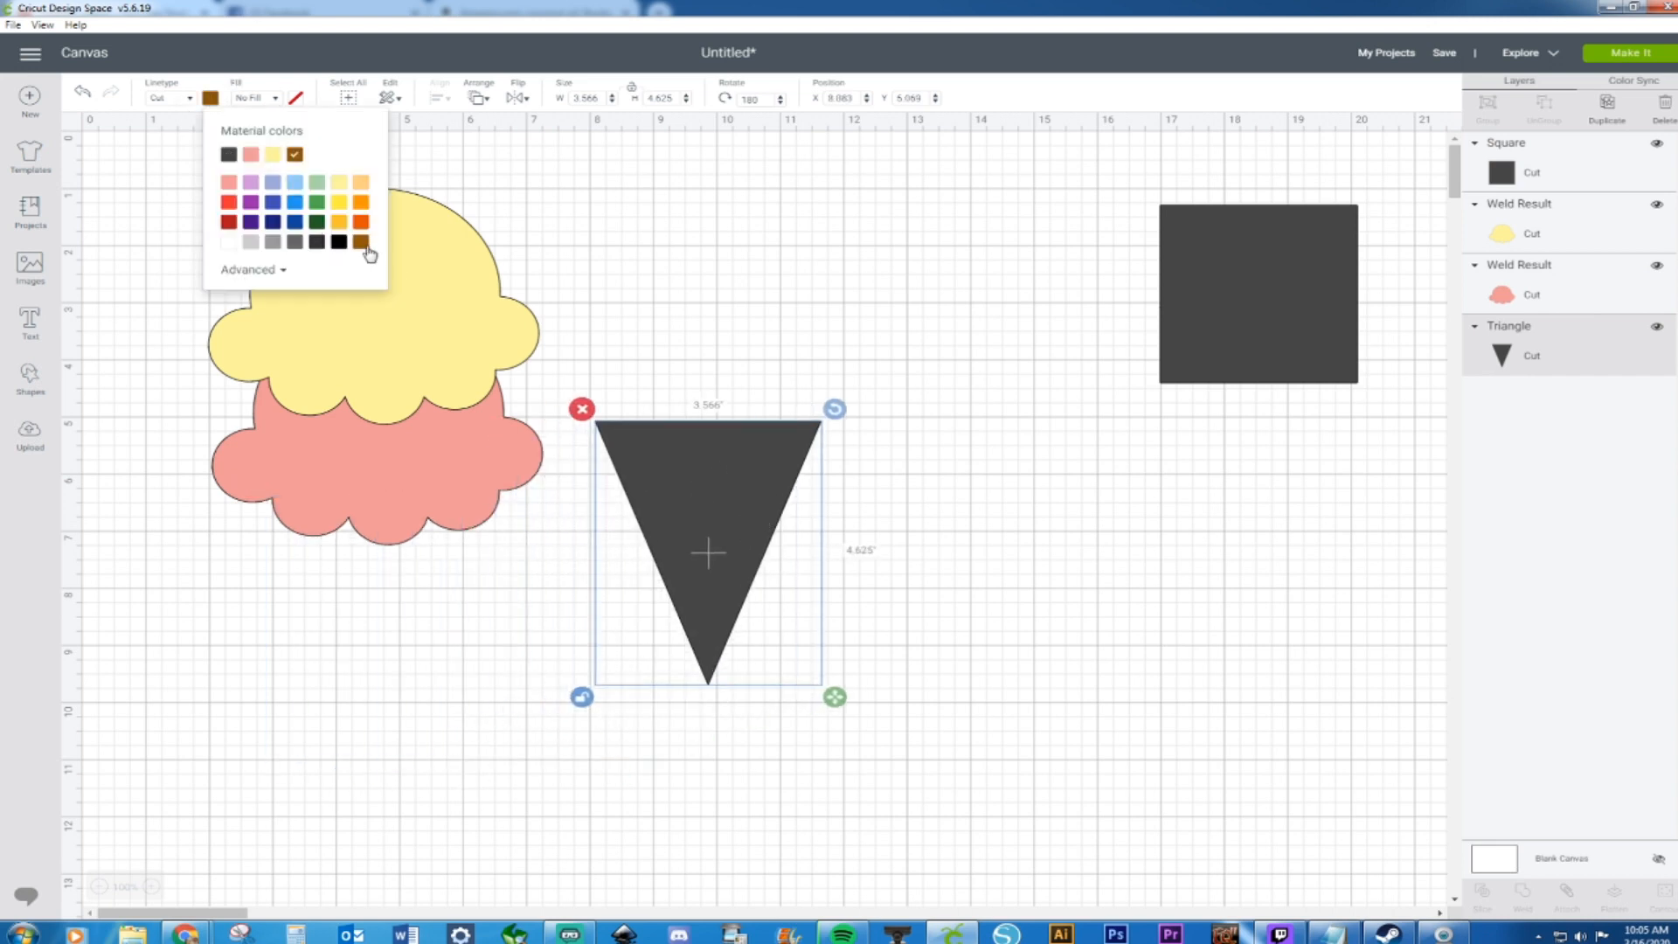
{"action": "left_click", "coordinate": [685, 280]}
{"action": "left_click_drag", "start_coordinate": [689, 527], "coordinate": [367, 597]}
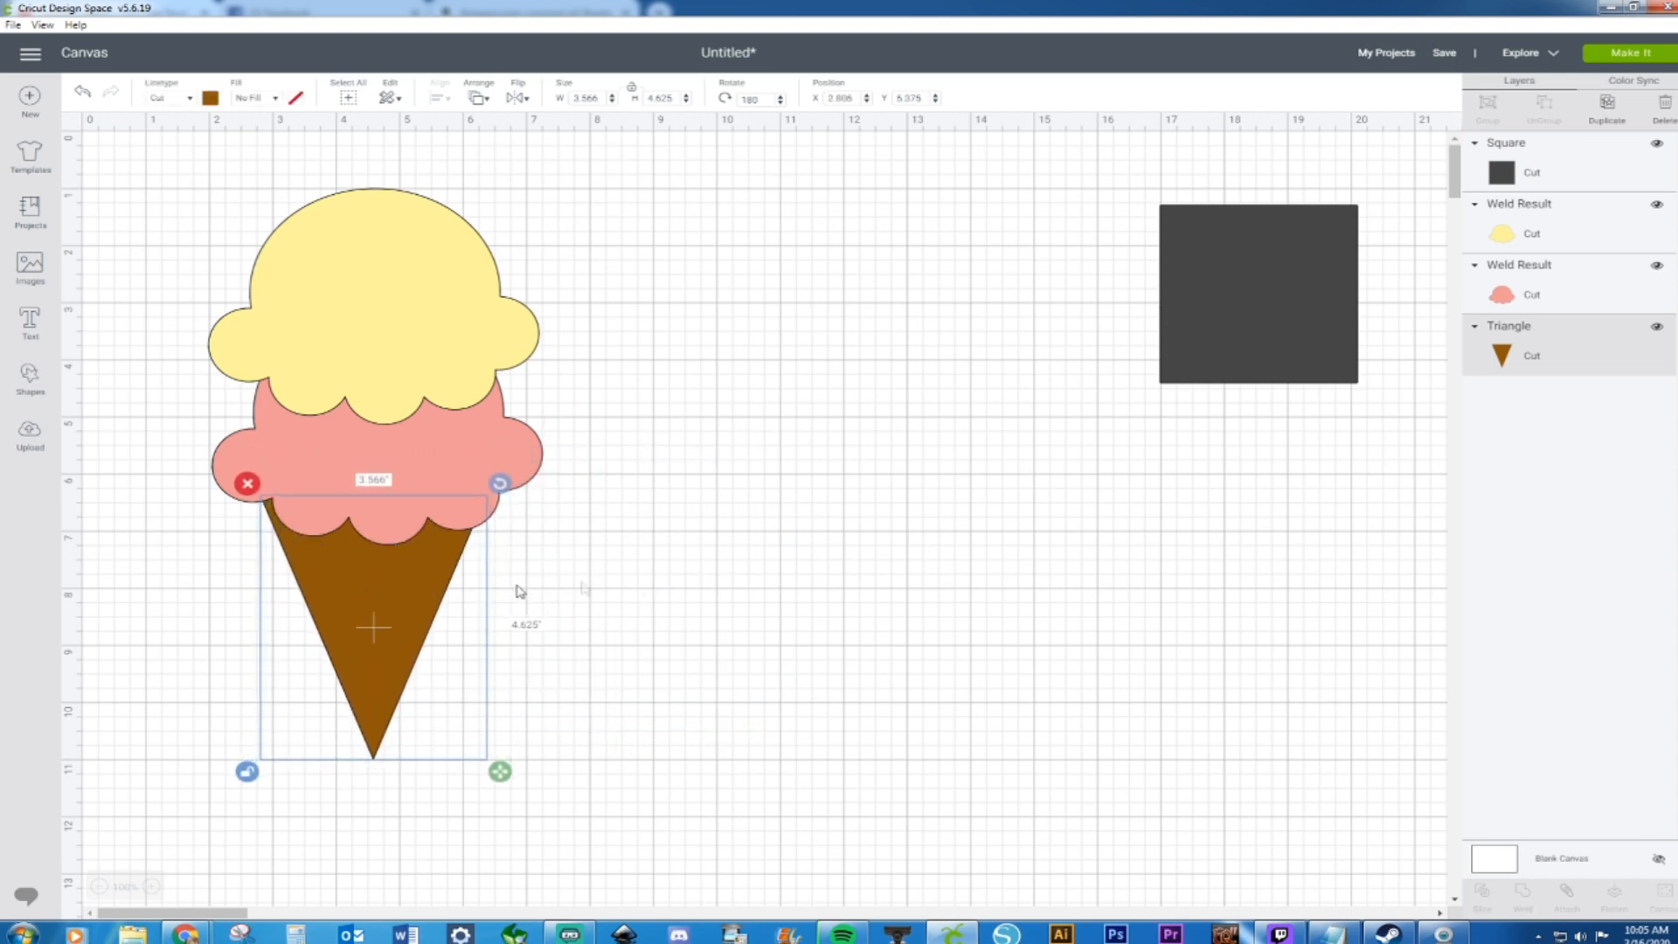
{"action": "left_click", "coordinate": [589, 585]}
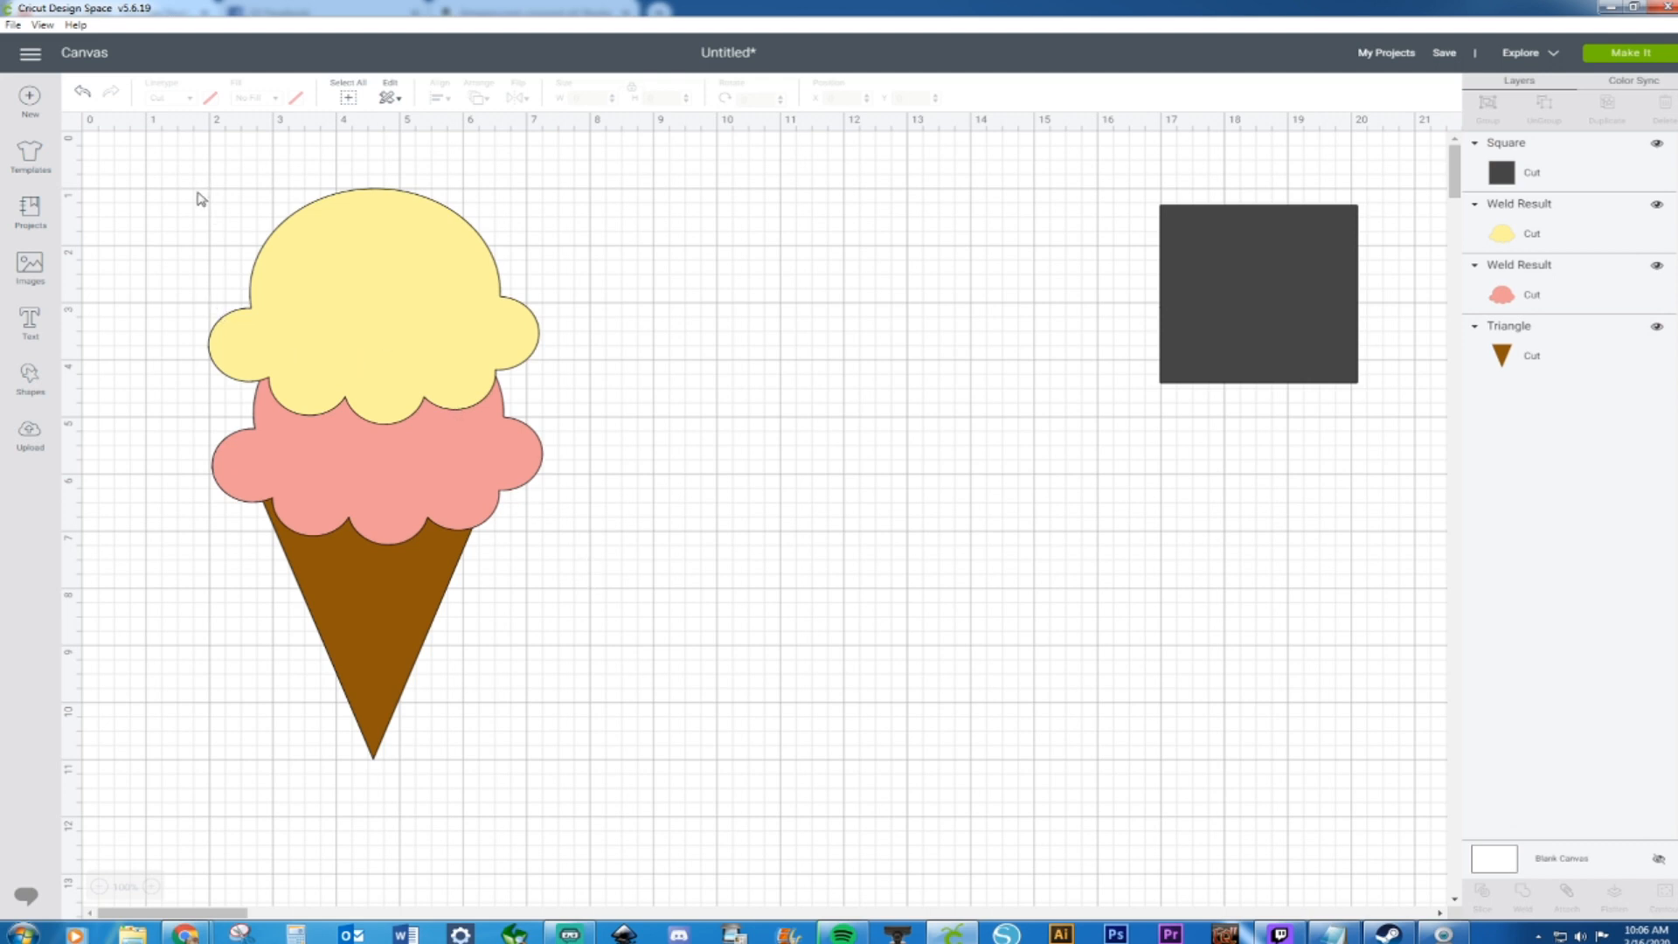
Shift the whole ice cream cone left, then copy and paste it and place the copy directly to its right
{"action": "left_click_drag", "start_coordinate": [205, 133], "coordinate": [556, 815]}
{"action": "left_click_drag", "start_coordinate": [449, 562], "coordinate": [336, 567]}
{"action": "key", "text": "ctrl+c"}
{"action": "key", "text": "ctrl+v"}
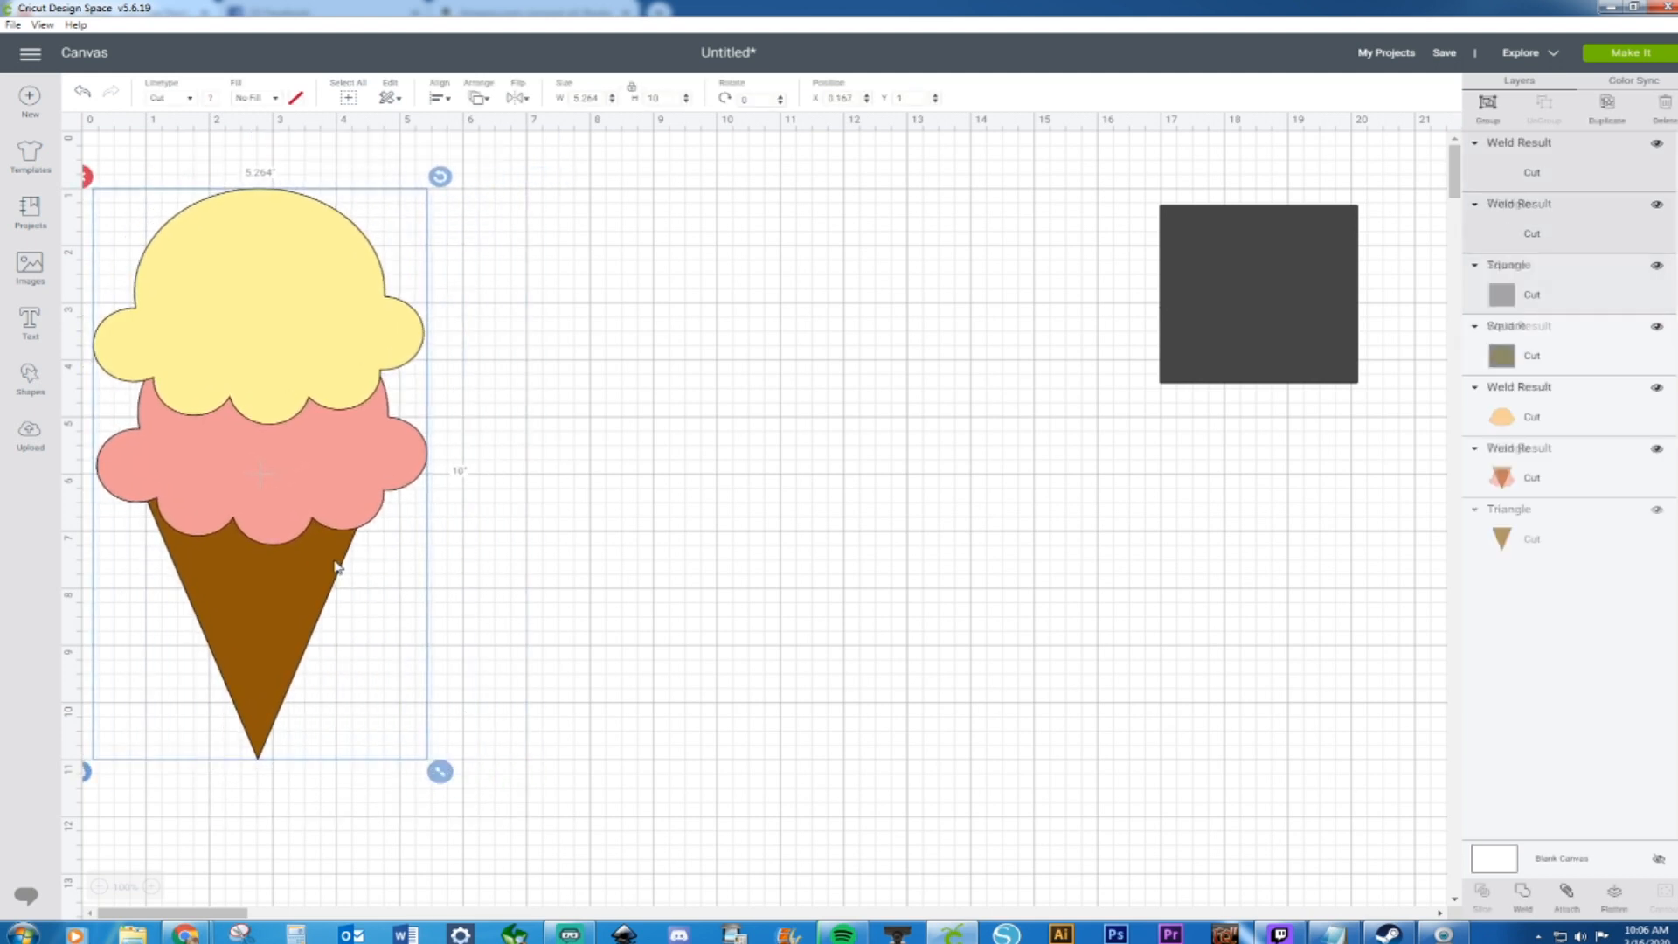
{"action": "left_click_drag", "start_coordinate": [345, 460], "coordinate": [652, 416]}
{"action": "left_click", "coordinate": [871, 449]}
Duplicate the second ice cream's triangle and move the copy to the empty area on the right, below the square
{"action": "left_click", "coordinate": [646, 572]}
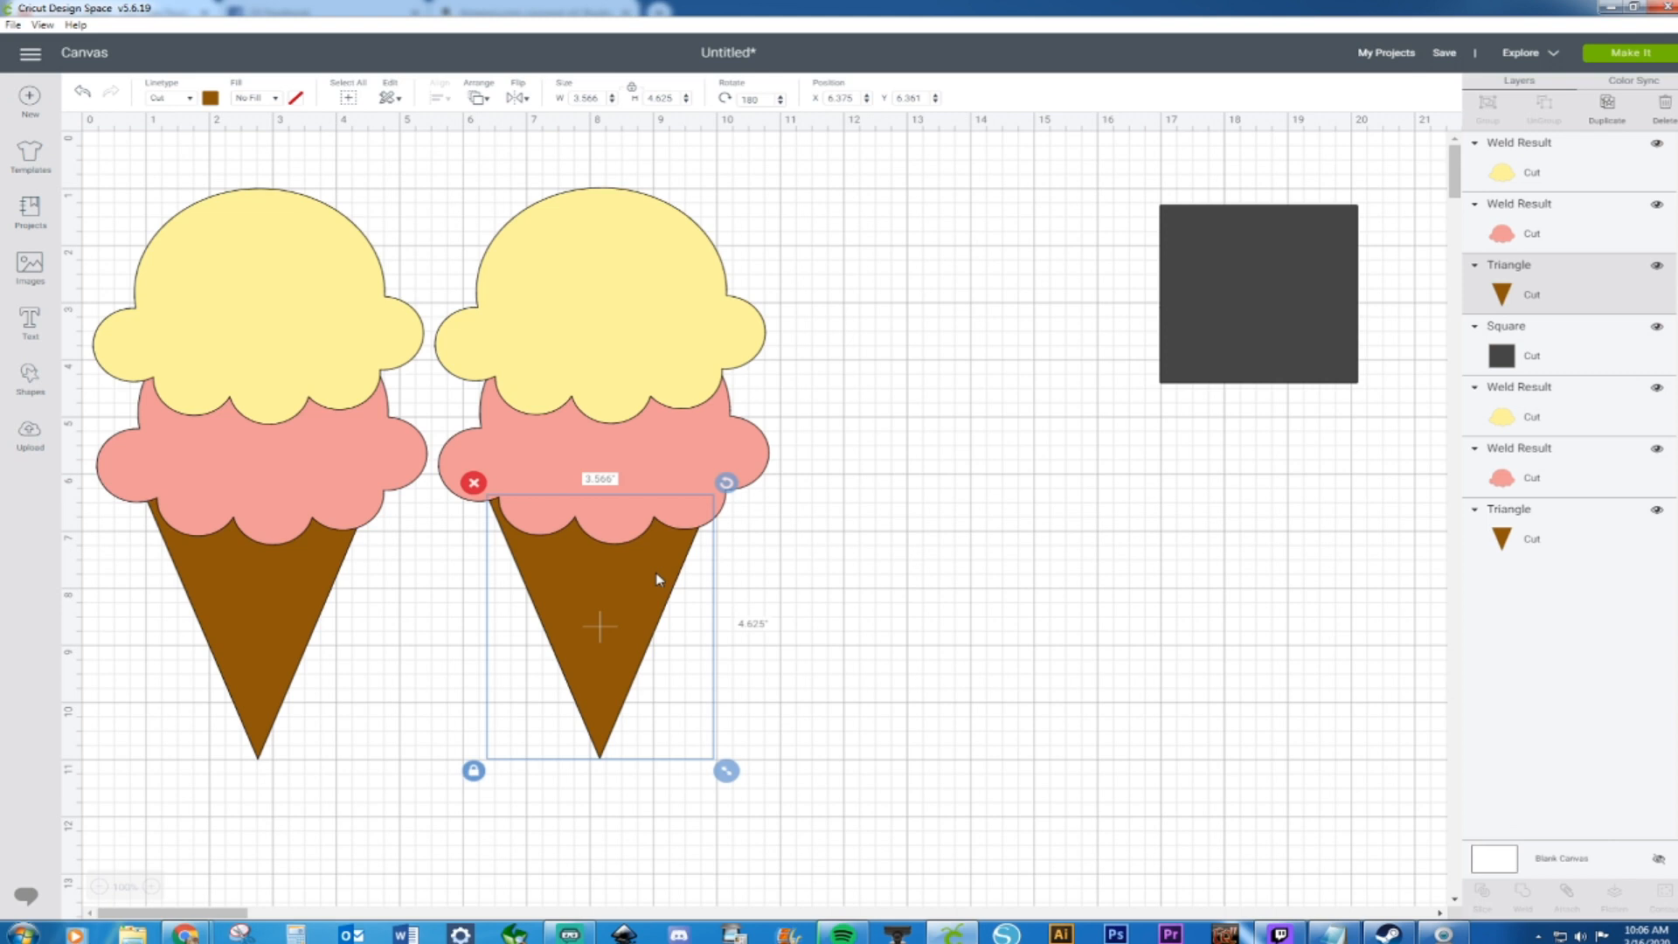
{"action": "key", "text": "ctrl+d"}
{"action": "left_click_drag", "start_coordinate": [658, 579], "coordinate": [977, 582]}
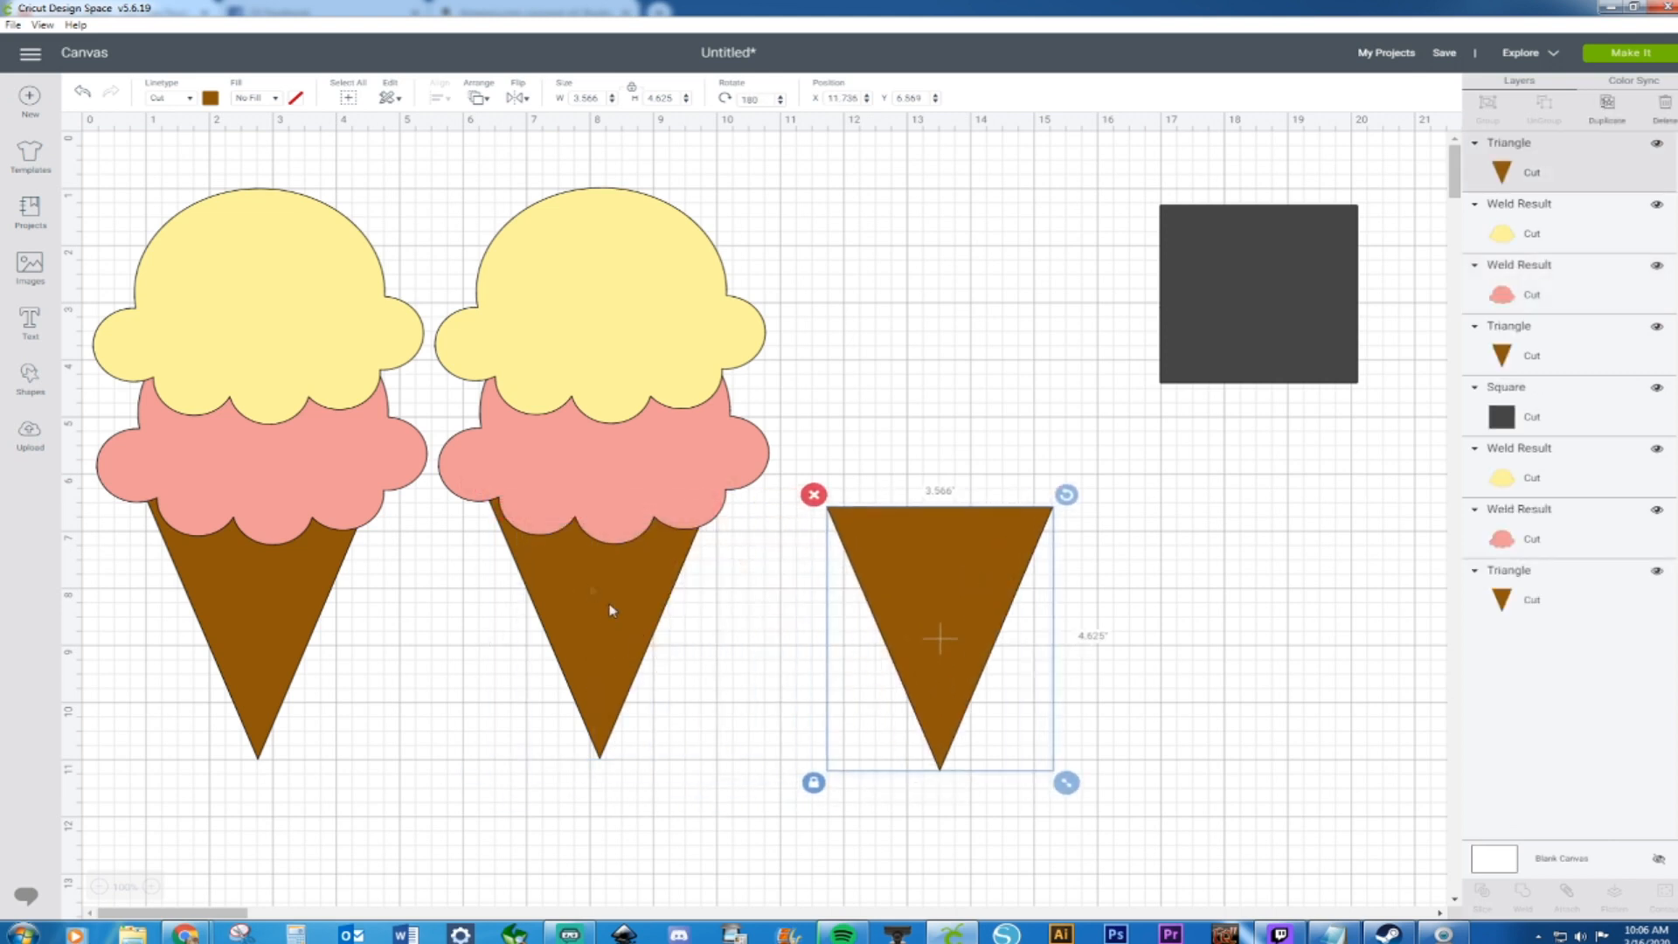
{"action": "mouse_move", "coordinate": [1008, 577]}
{"action": "left_mouse_down"}
{"action": "mouse_move", "coordinate": [1029, 545]}
{"action": "mouse_move", "coordinate": [1032, 561]}
{"action": "left_mouse_up"}
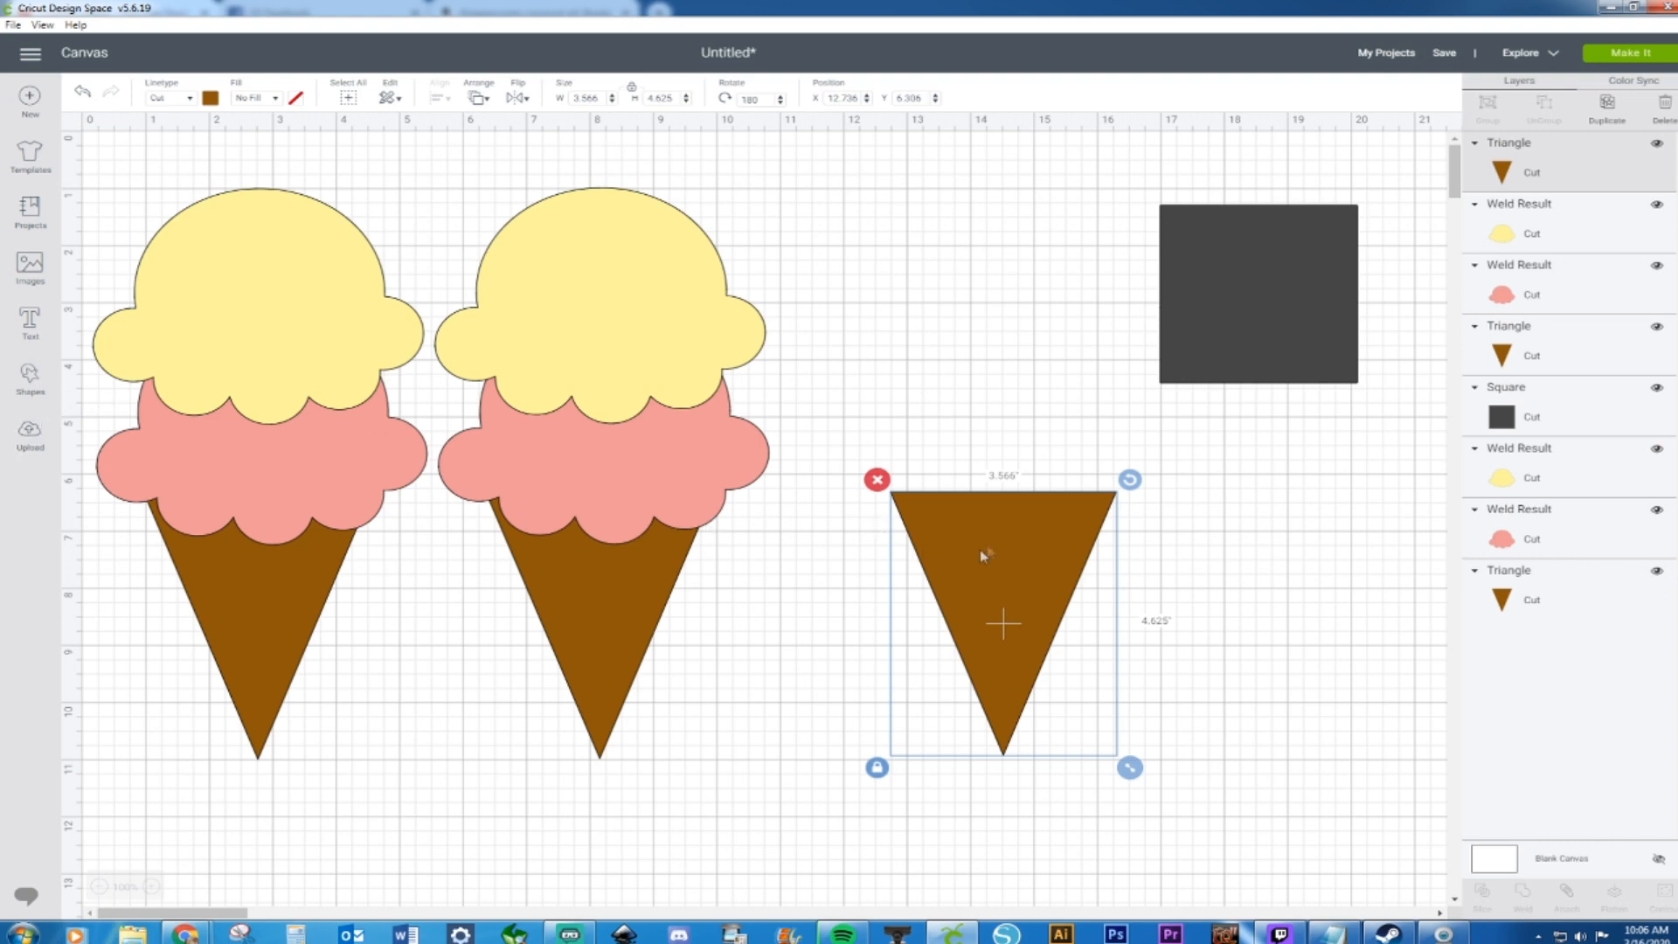
Recolor the loose triangle with a custom lighter brown, about #c88a35
{"action": "left_click", "coordinate": [209, 97]}
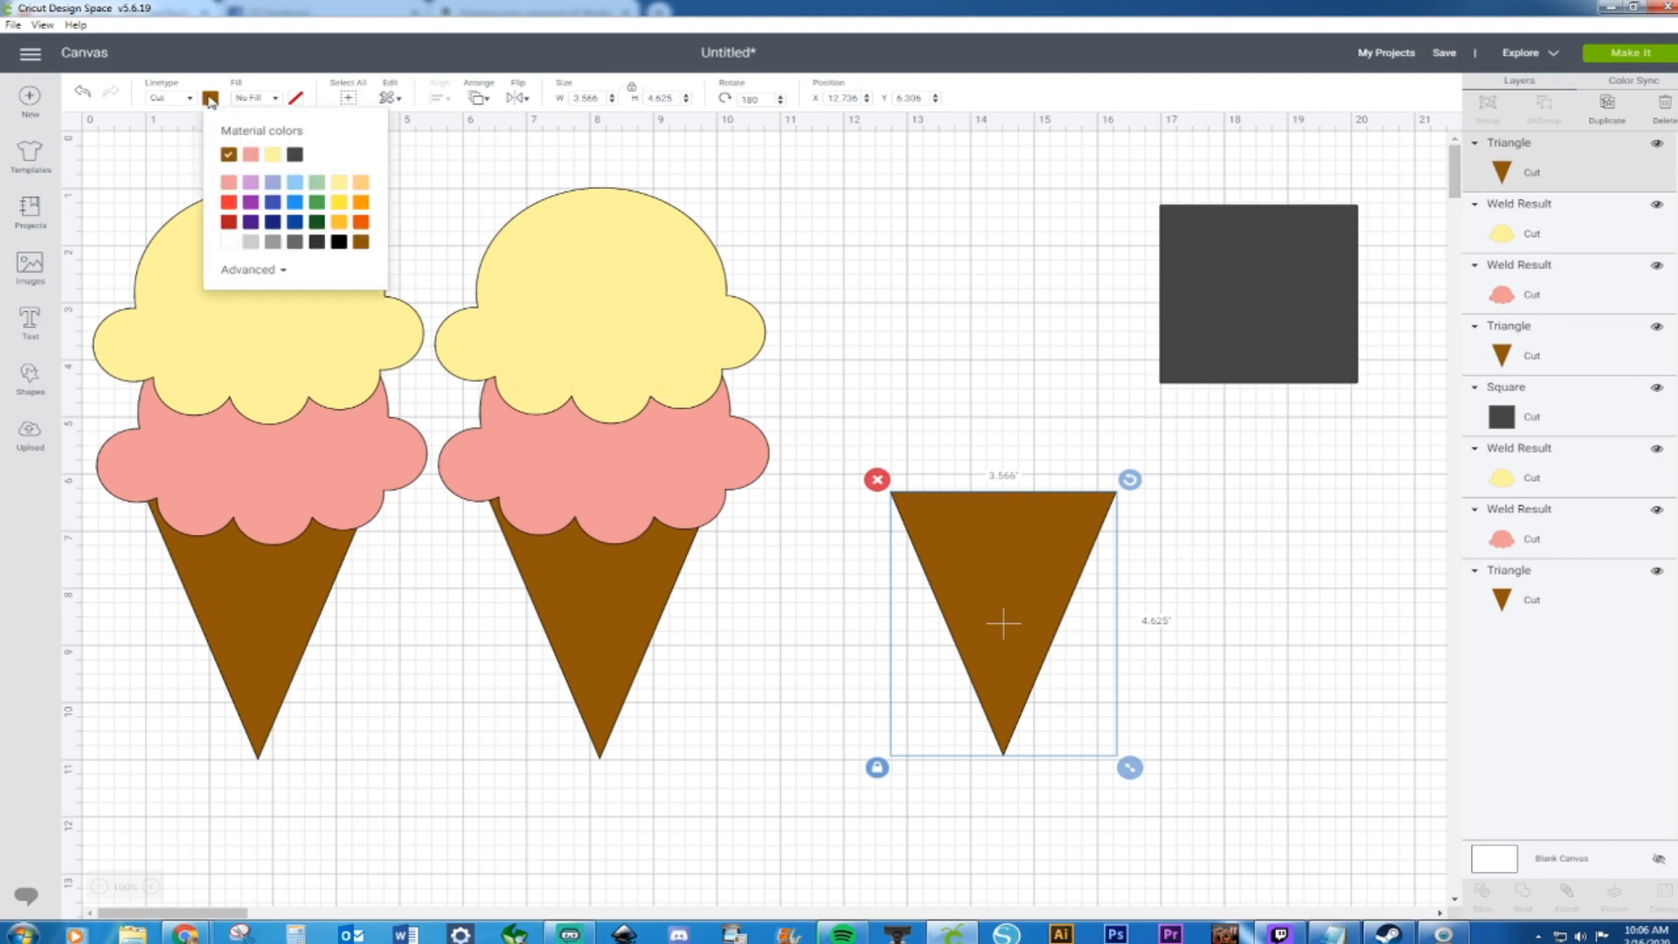
{"action": "left_click", "coordinate": [235, 272]}
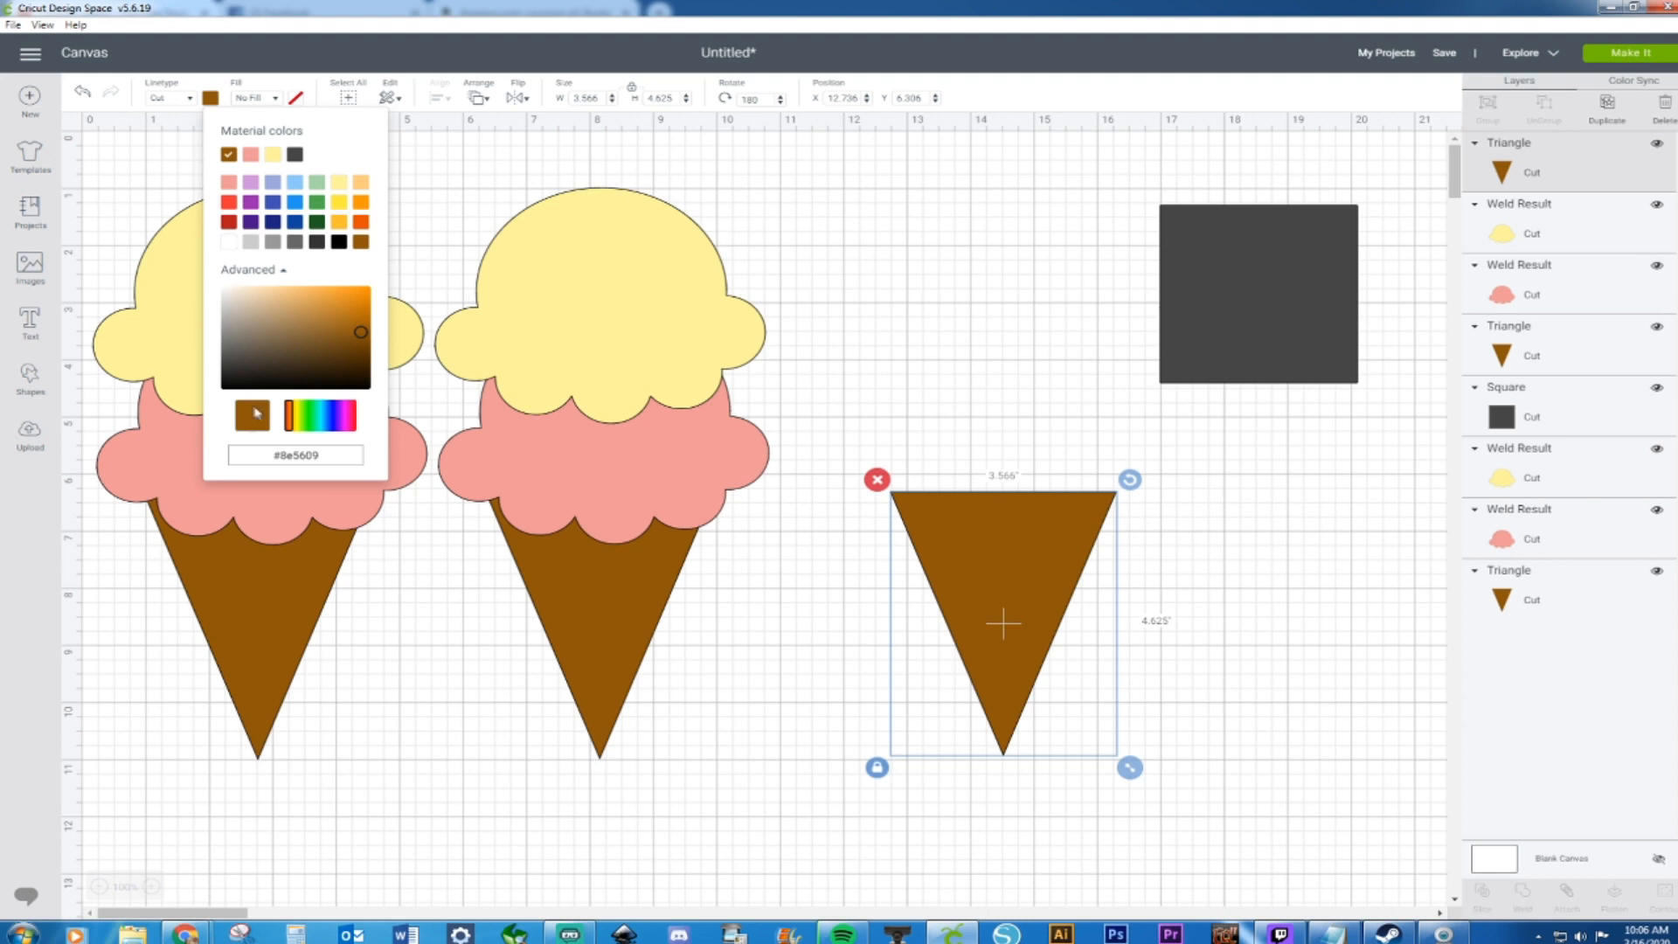
{"action": "left_click_drag", "start_coordinate": [358, 335], "coordinate": [330, 308]}
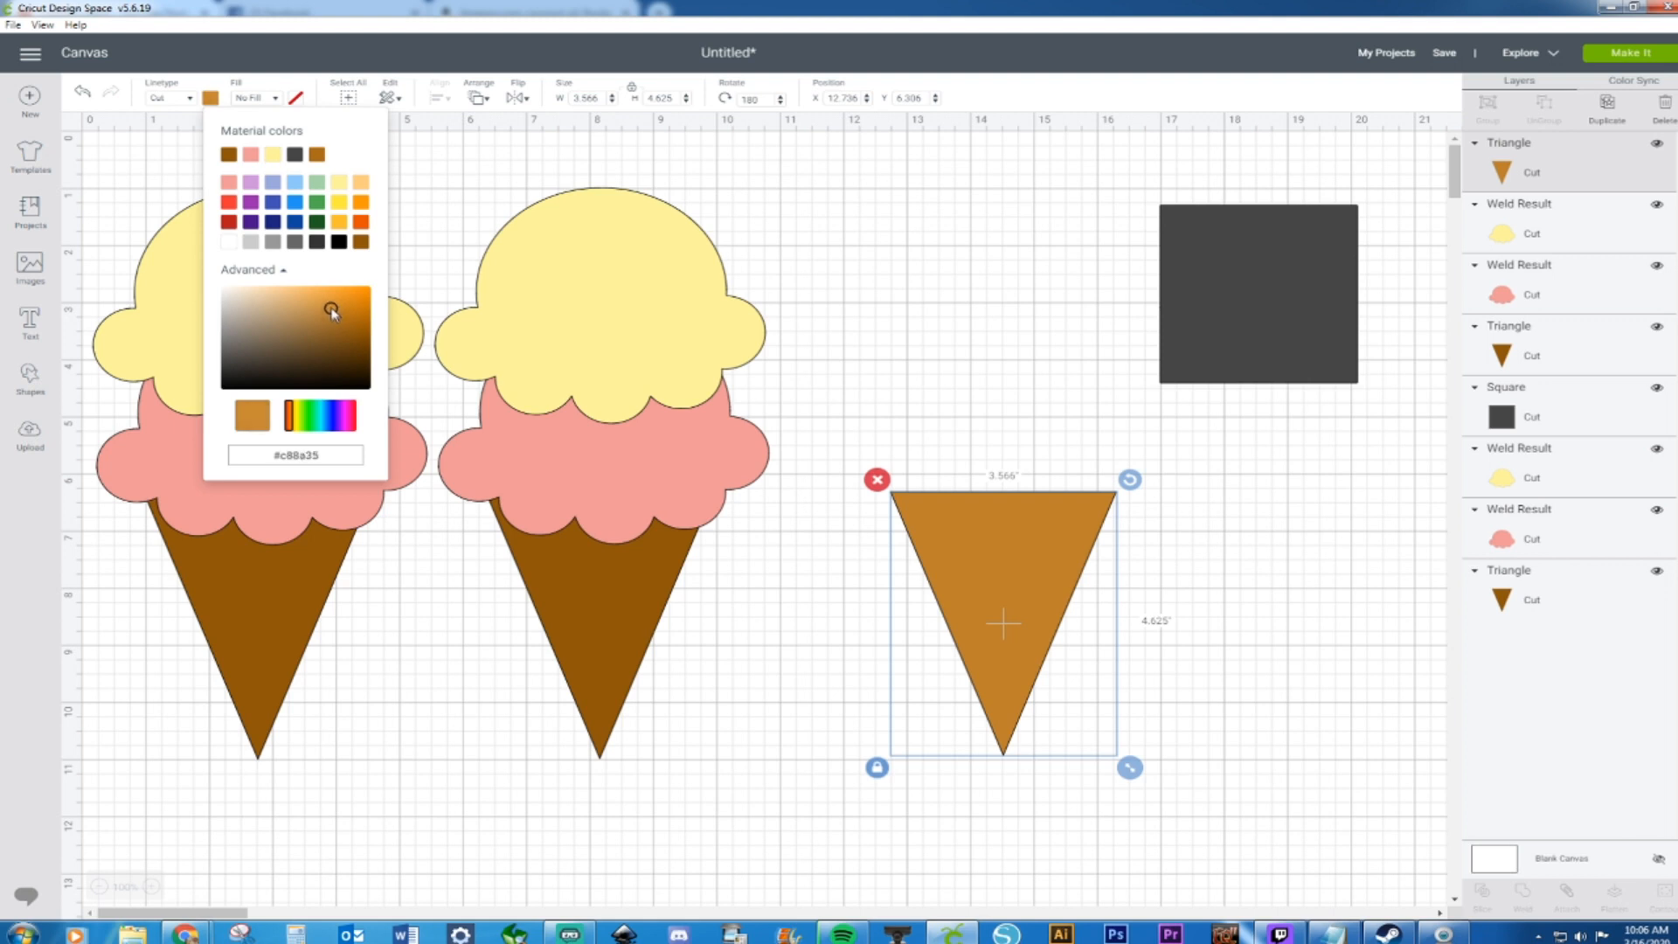
{"action": "left_click", "coordinate": [915, 332]}
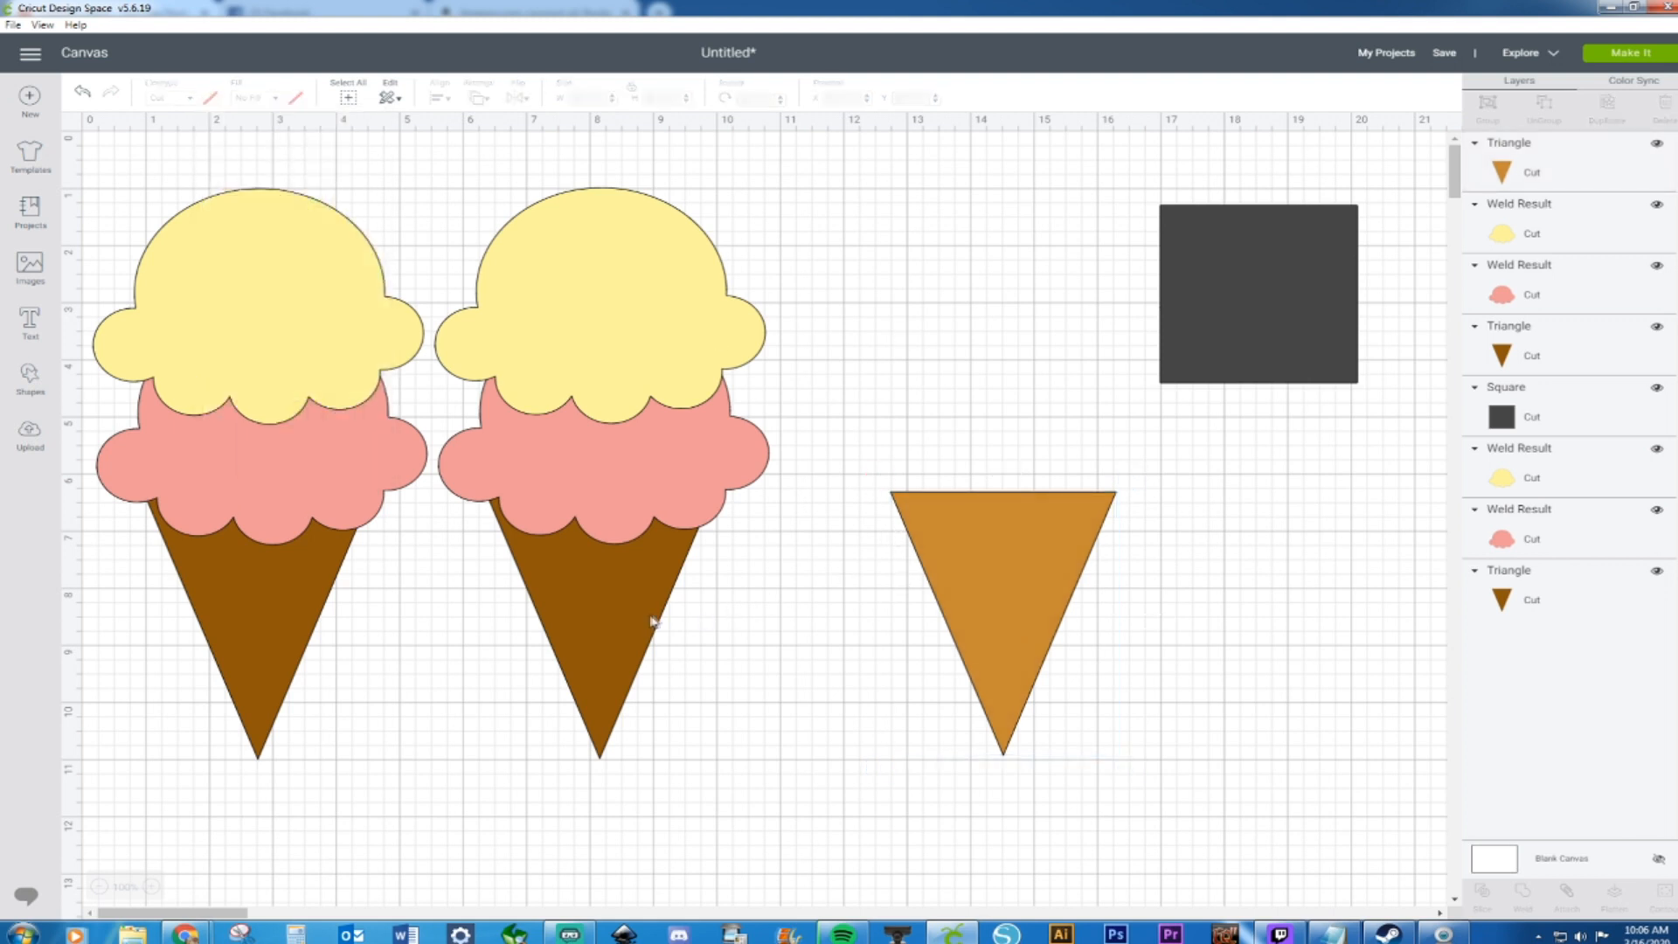
Recolor the second ice cream's cone with the new light brown and set the loose triangle back to dark brown
{"action": "left_click", "coordinate": [654, 620]}
{"action": "left_click", "coordinate": [209, 98]}
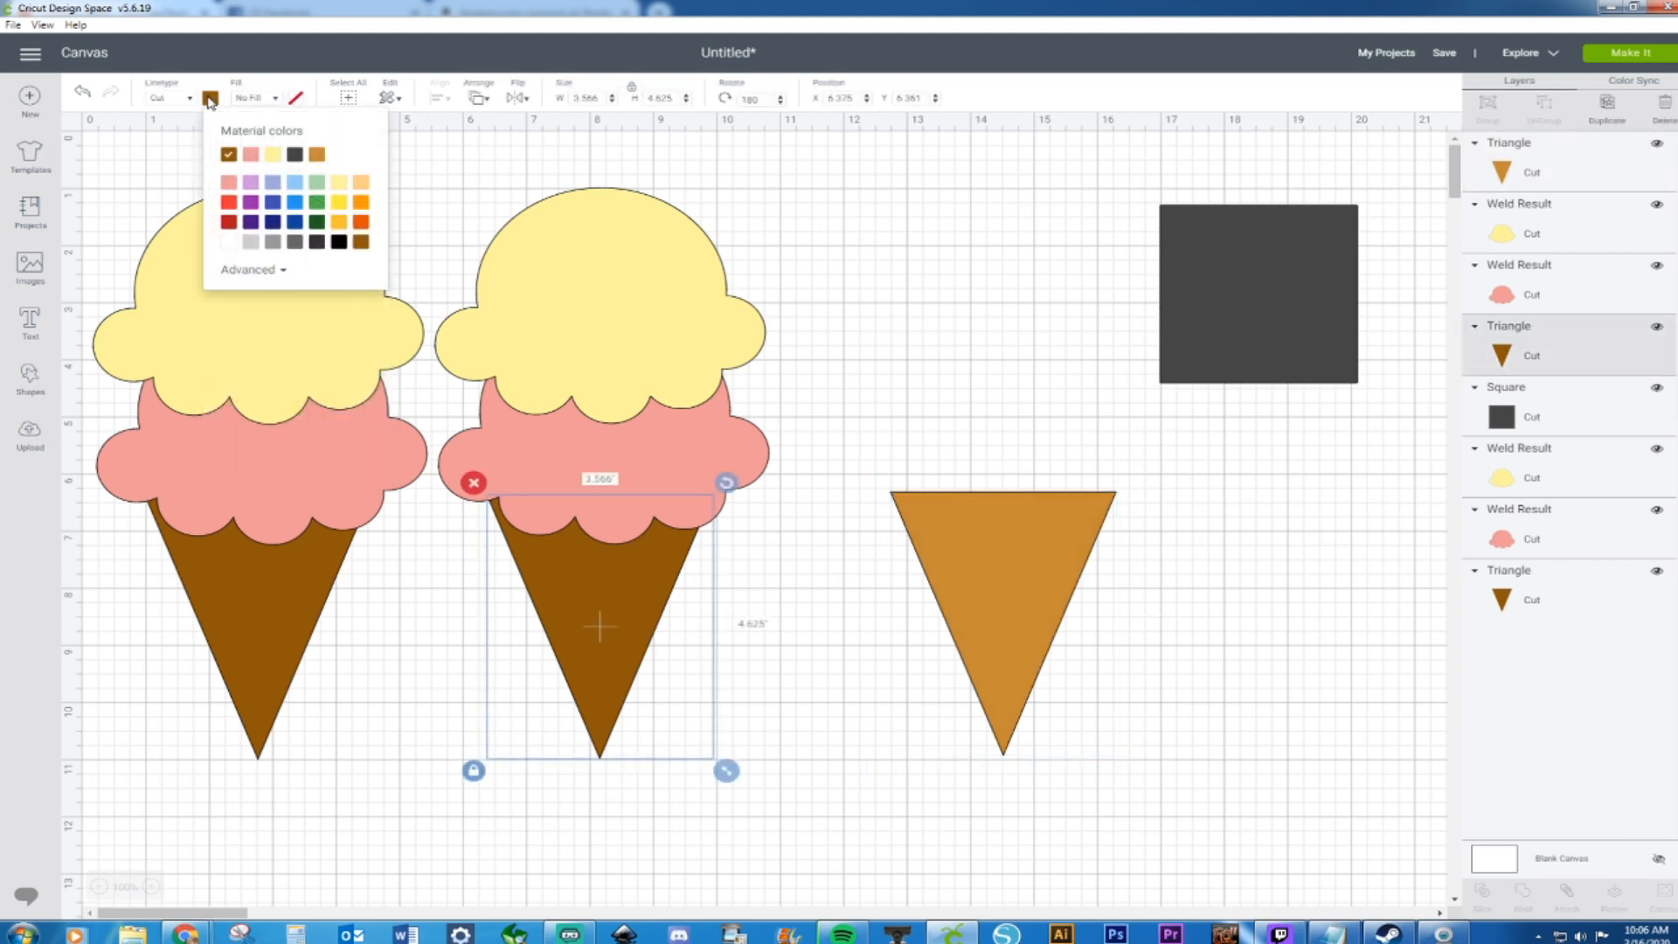
{"action": "left_click", "coordinate": [317, 154]}
{"action": "left_click", "coordinate": [1052, 574]}
{"action": "left_click", "coordinate": [211, 99]}
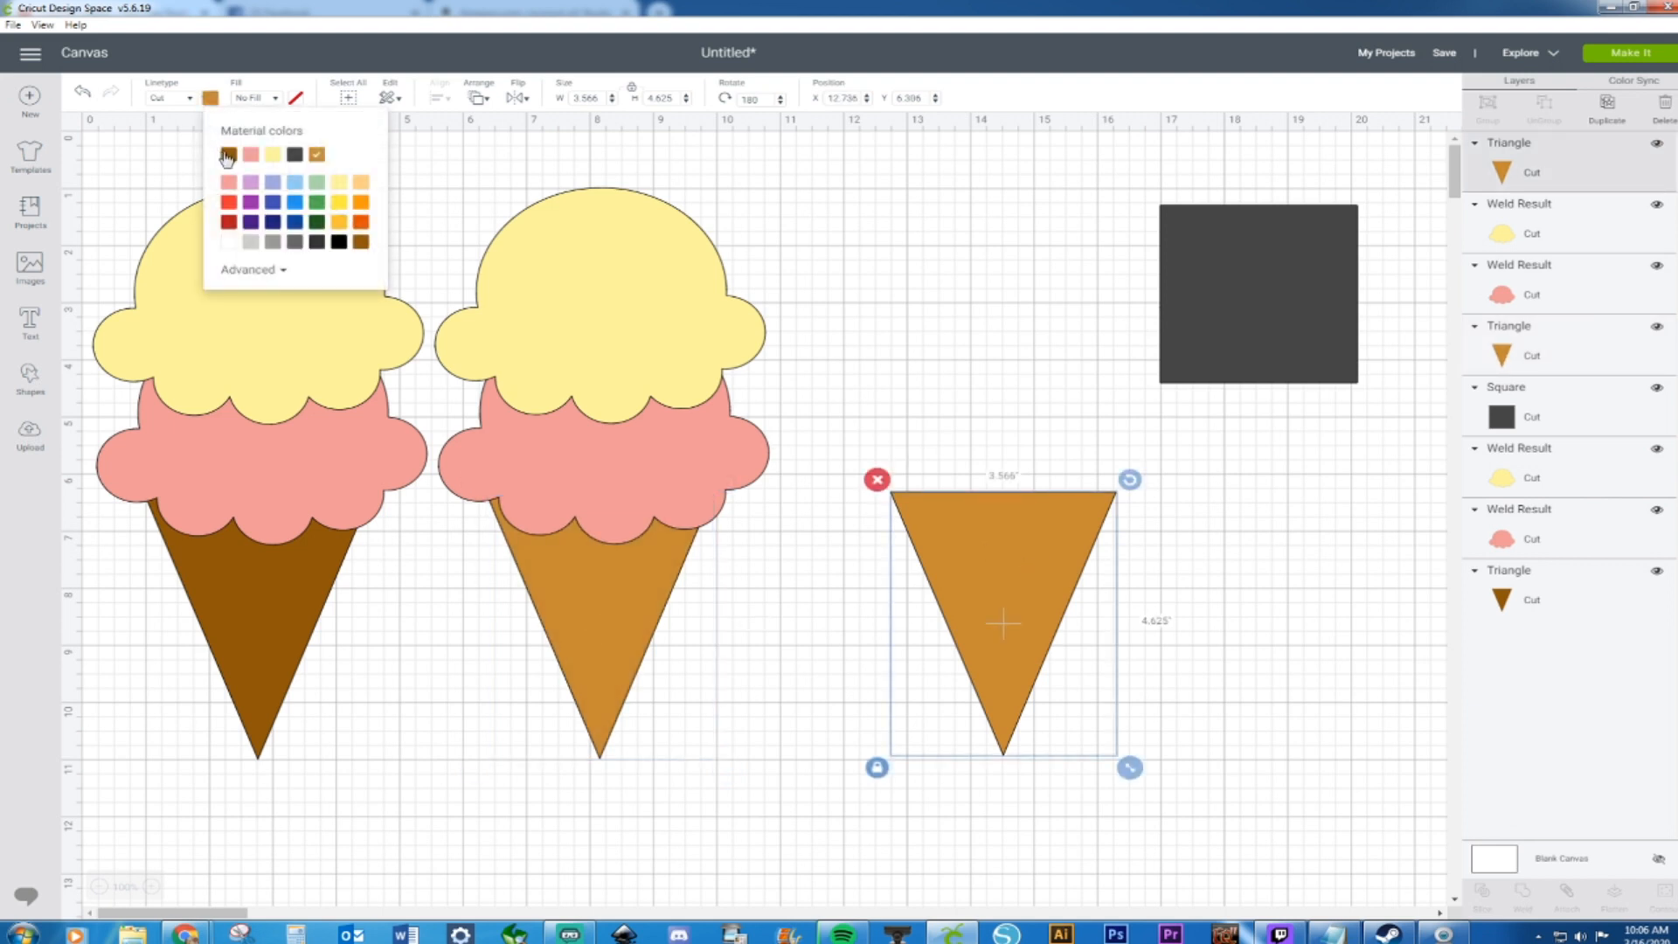
{"action": "left_click", "coordinate": [228, 155]}
{"action": "left_click", "coordinate": [882, 248]}
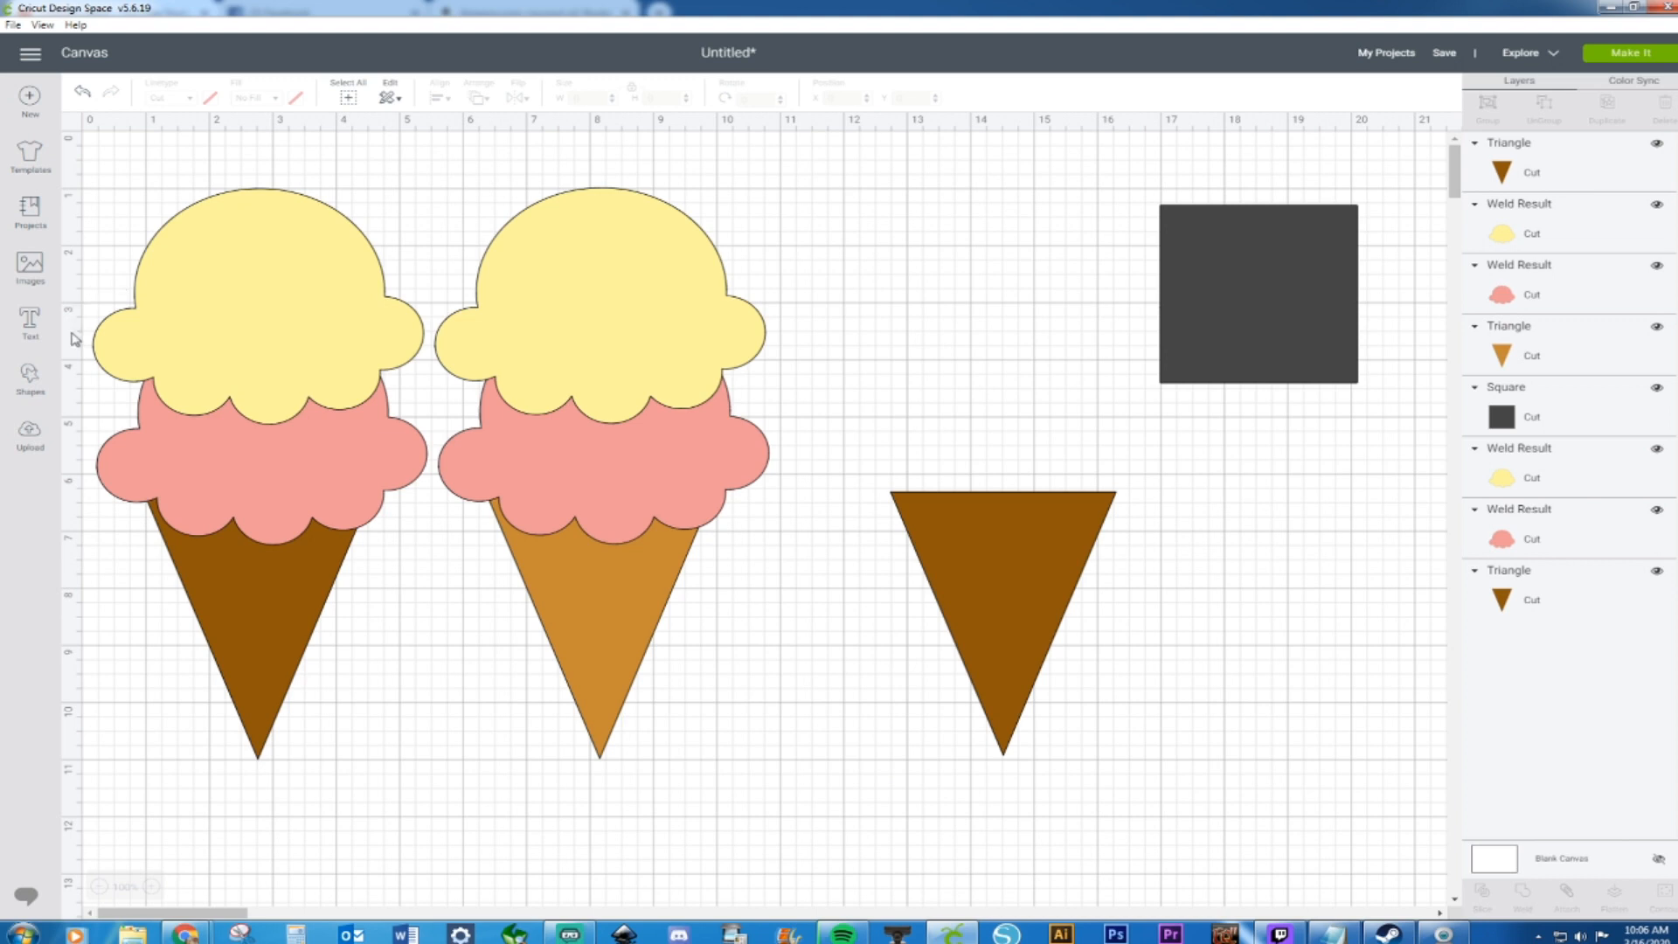
Add a new square near the loose triangle and reshape it, with proportions unlocked, into a bar about 4.4 by 0.22 inches
{"action": "left_click", "coordinate": [29, 381]}
{"action": "left_click", "coordinate": [88, 271]}
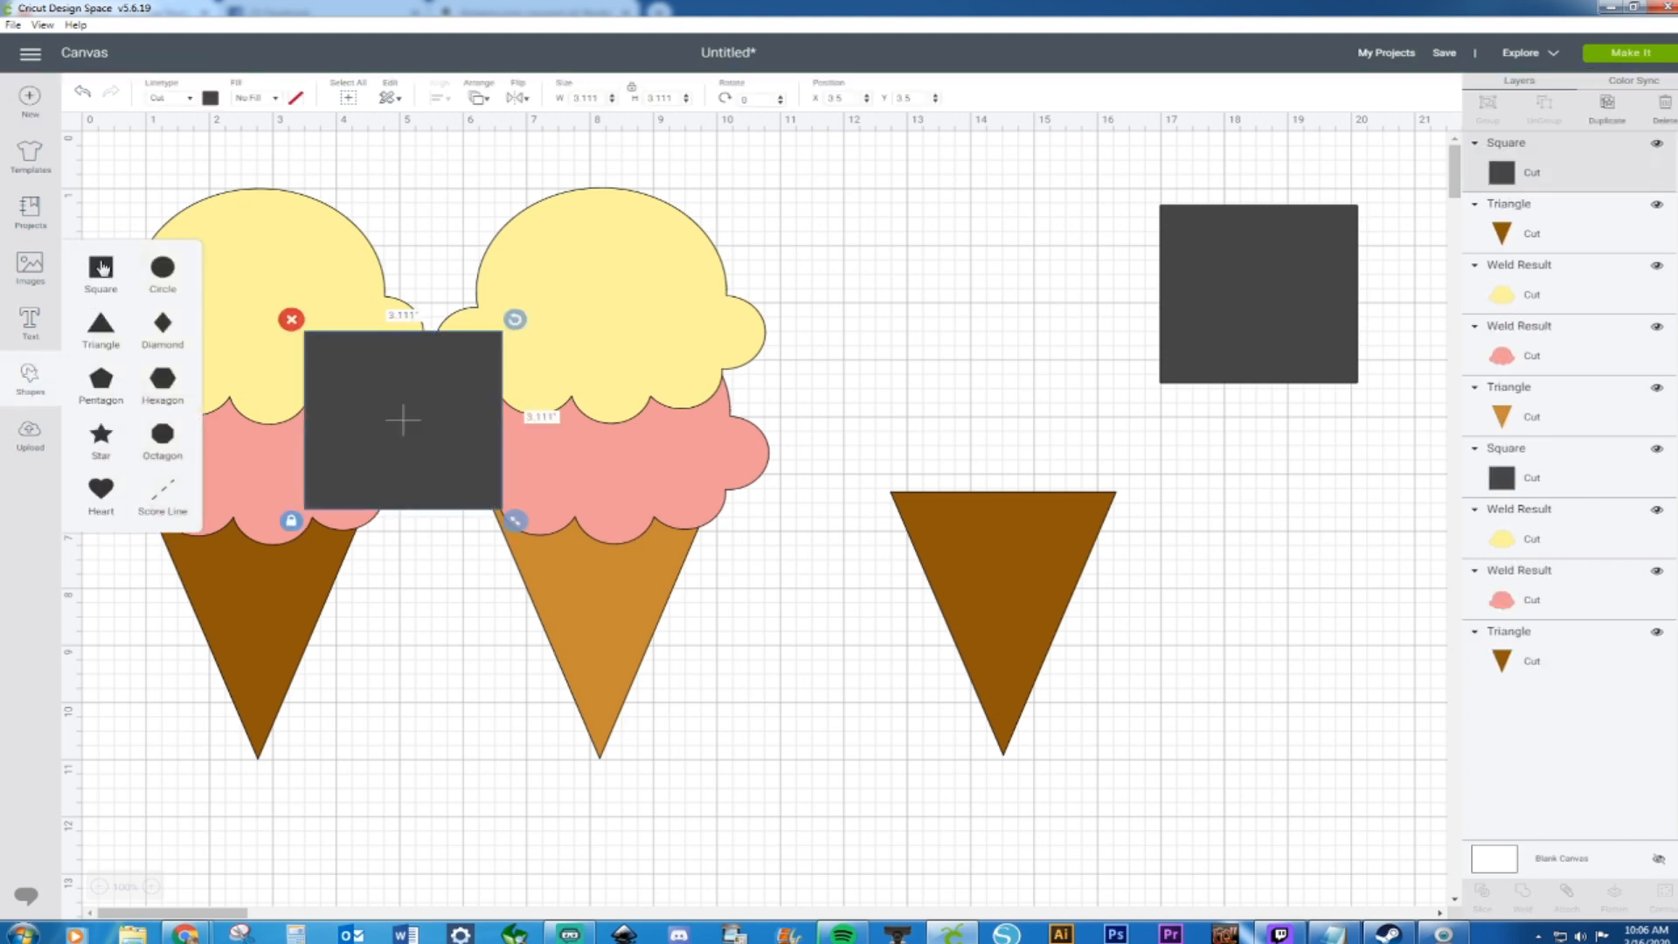
{"action": "left_click_drag", "start_coordinate": [348, 381], "coordinate": [859, 483]}
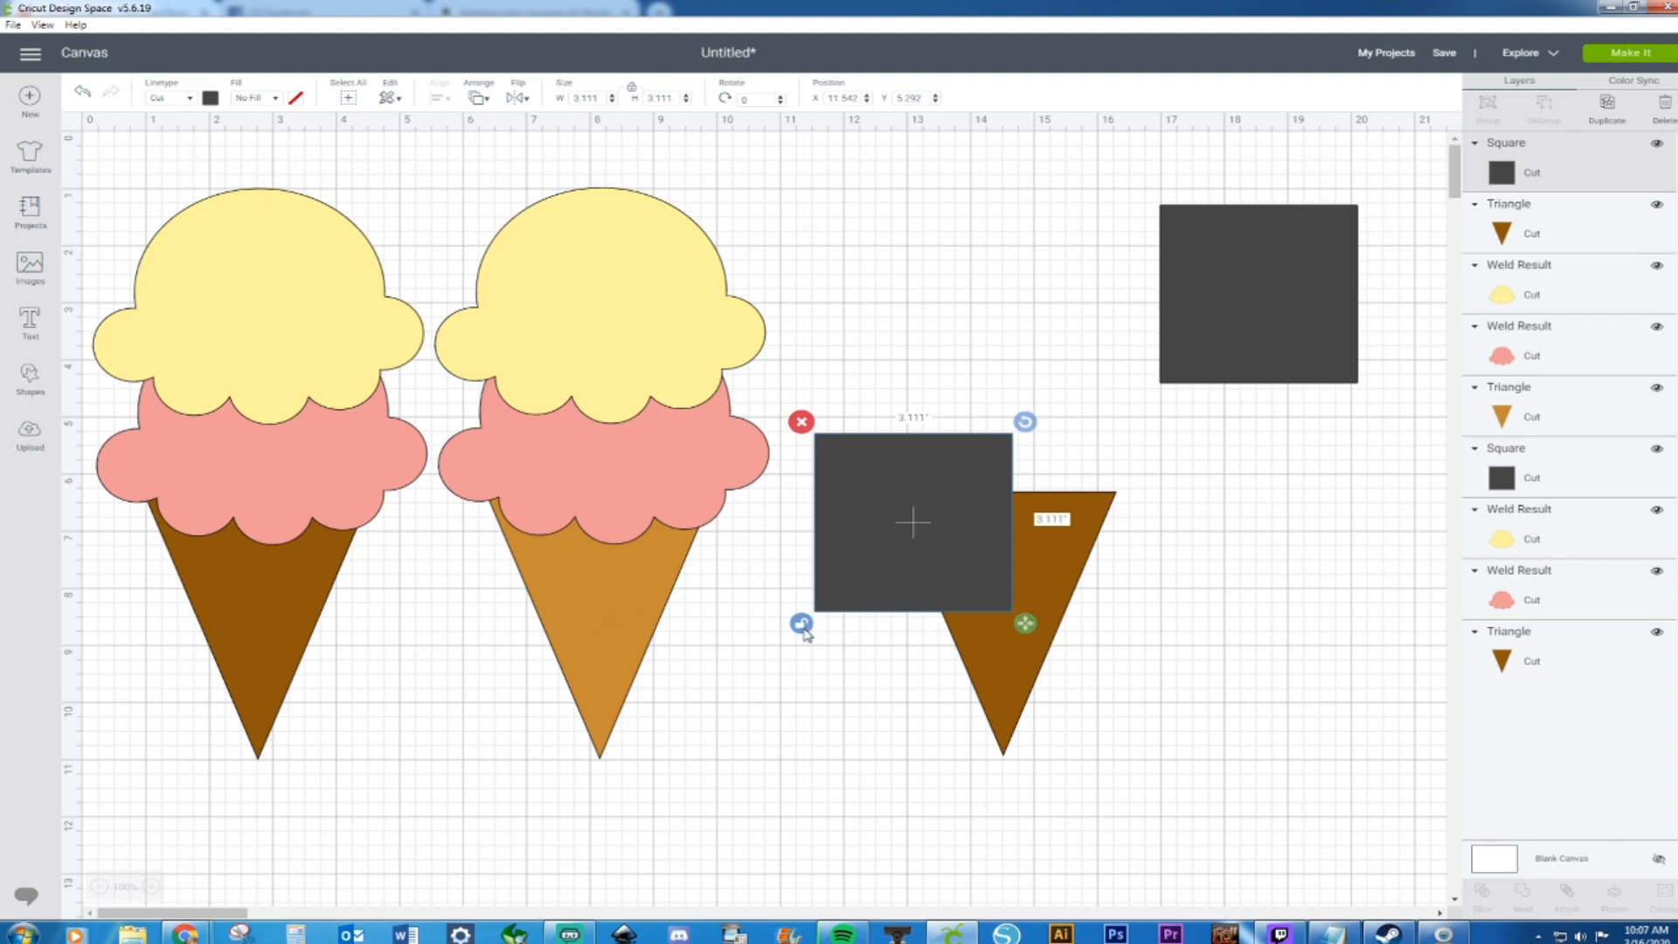
{"action": "left_click_drag", "start_coordinate": [1026, 624], "coordinate": [1108, 458]}
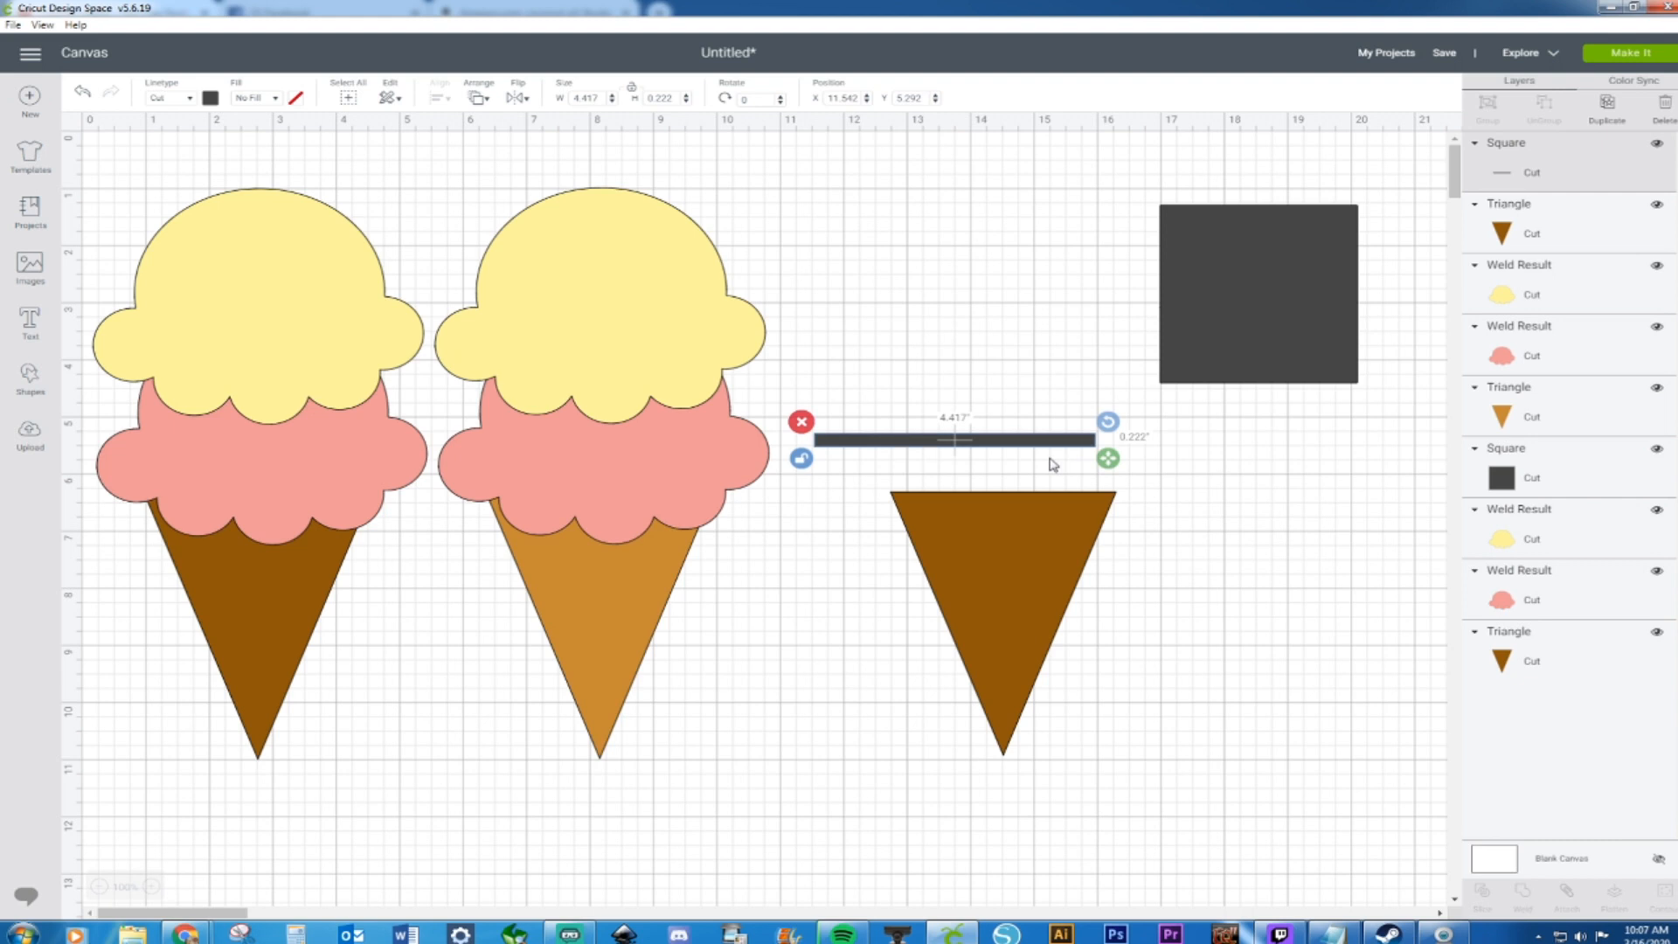
Lay the bar across the loose triangle near its upper edge, lengthen it to about 6.7 inches, and remove the spare copy
{"action": "left_click_drag", "start_coordinate": [1009, 437], "coordinate": [1080, 554]}
{"action": "key", "text": "ctrl+d"}
{"action": "left_click", "coordinate": [1321, 512]}
{"action": "left_click_drag", "start_coordinate": [1188, 487], "coordinate": [1311, 567]}
{"action": "left_click", "coordinate": [1250, 587]}
{"action": "left_click", "coordinate": [1228, 574]}
{"action": "key", "text": "Delete"}
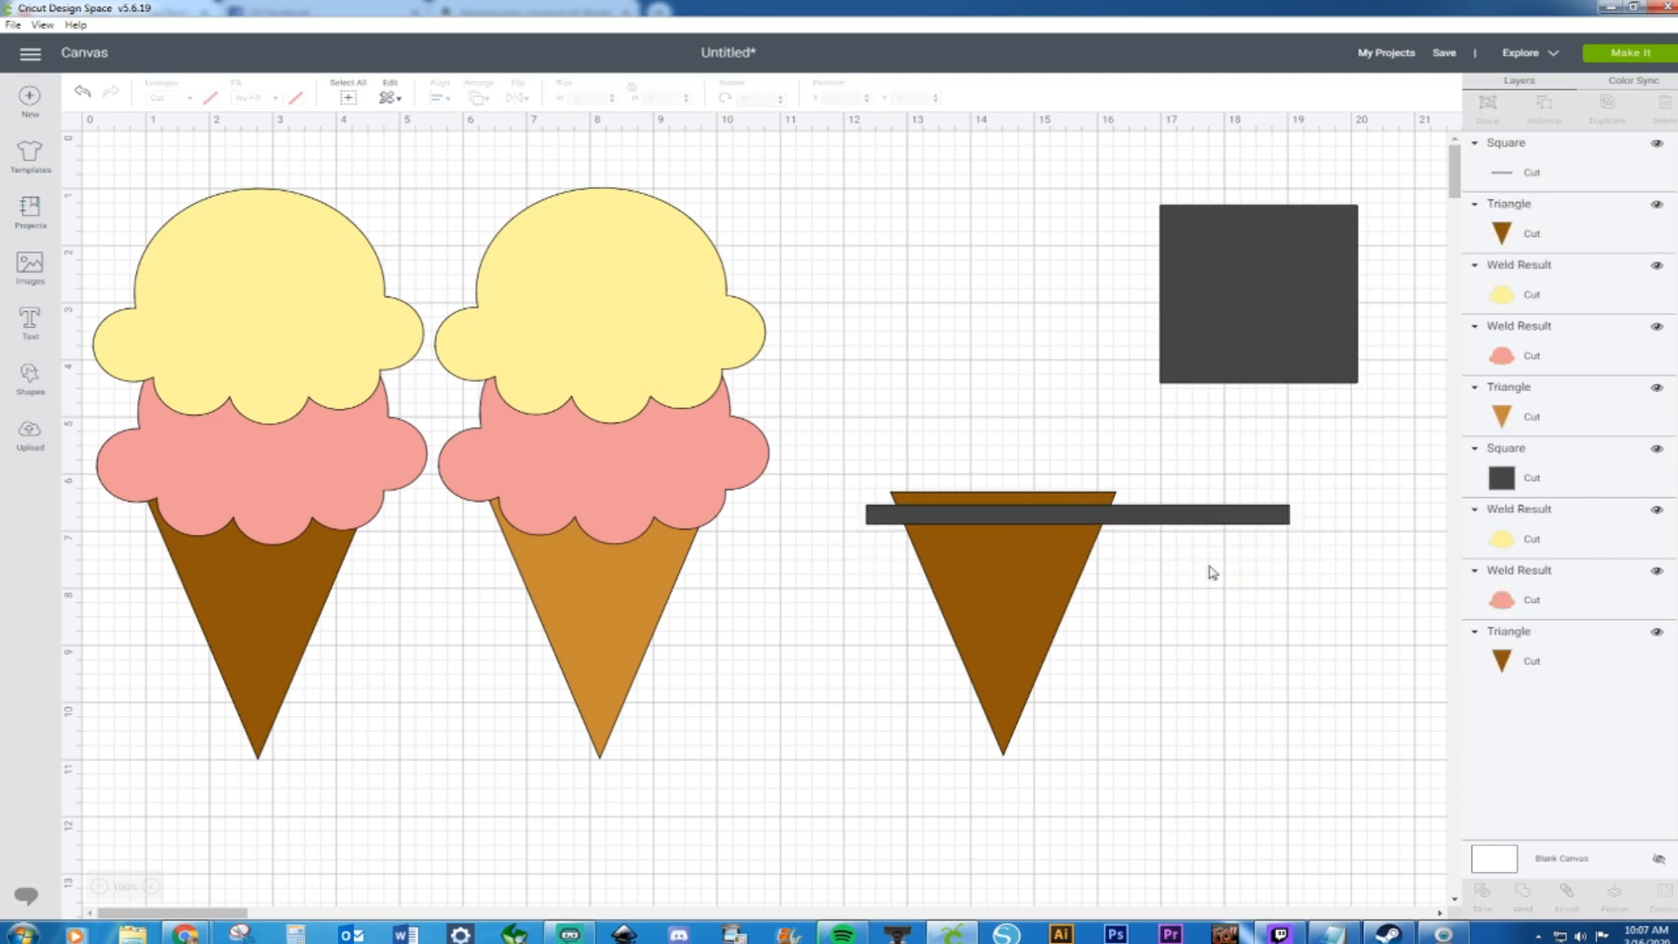
Duplicate the bar four times and stack the copies down the loose triangle as horizontal stripes
{"action": "left_click", "coordinate": [1215, 522]}
{"action": "left_click_drag", "start_coordinate": [1311, 545], "coordinate": [1153, 612]}
{"action": "key", "text": "ctrl+d"}
{"action": "key", "text": "ctrl+d"}
{"action": "key", "text": "ctrl+d"}
{"action": "key", "text": "ctrl+d"}
{"action": "left_click", "coordinate": [1166, 531]}
Replace two crowded bars with fresh duplicates and respace the five stripes roughly evenly down to the triangle's tip
{"action": "left_click", "coordinate": [1173, 543]}
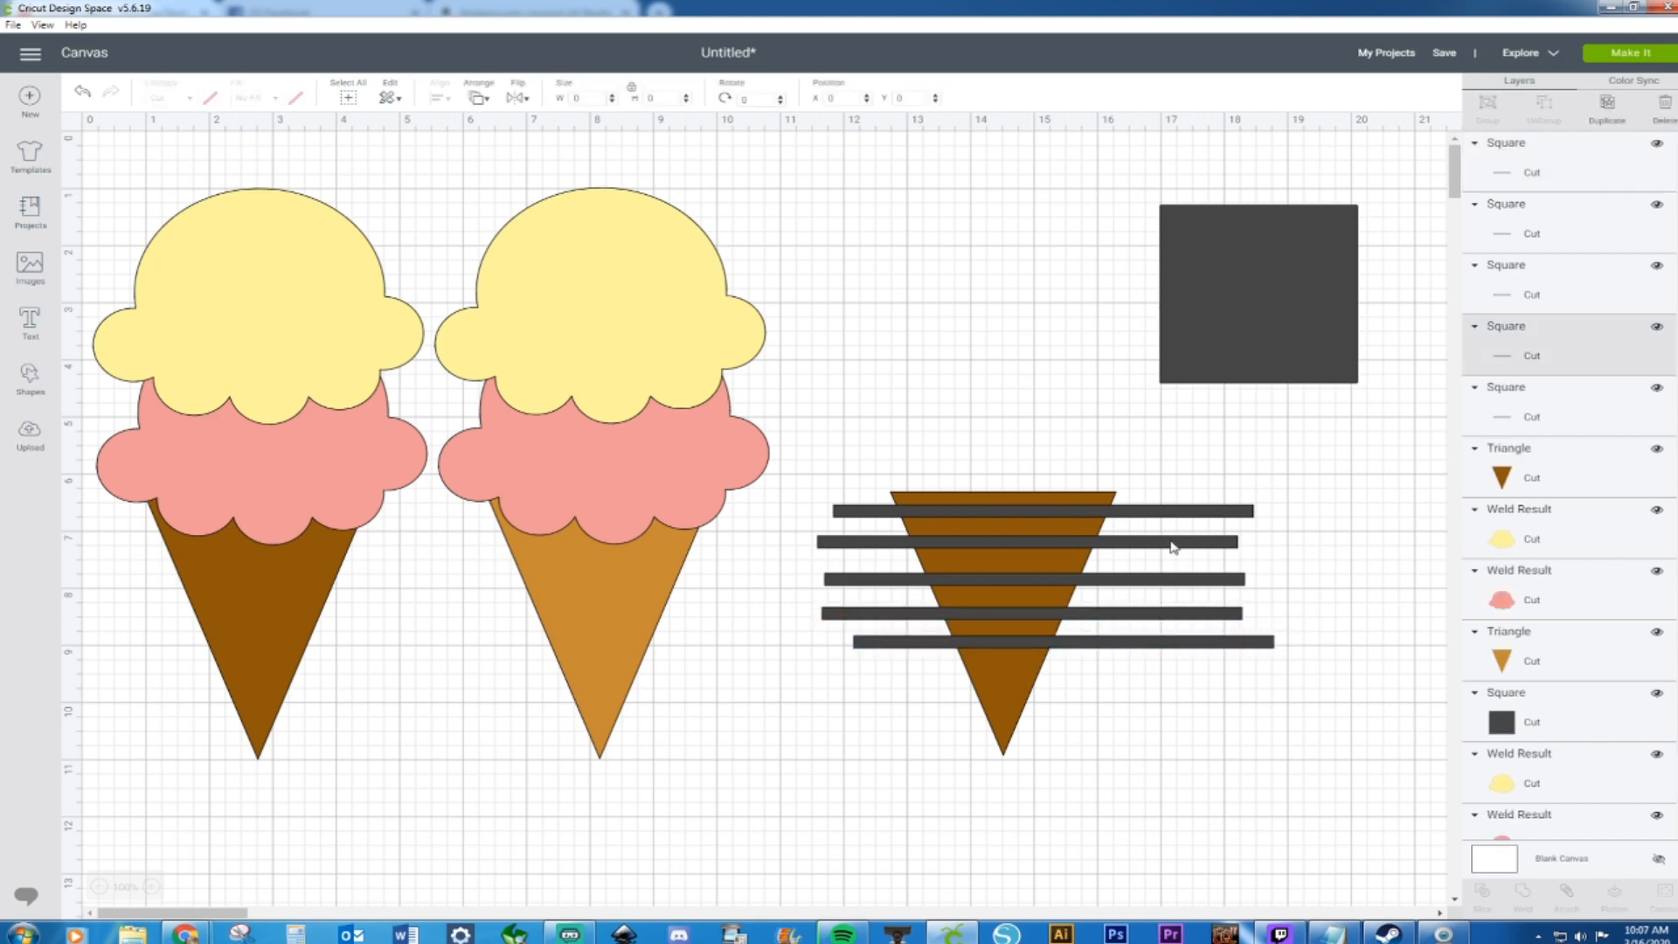
{"action": "key", "text": "Delete"}
{"action": "left_click", "coordinate": [1168, 611]}
{"action": "key", "text": "Delete"}
{"action": "left_click_drag", "start_coordinate": [1158, 583], "coordinate": [1153, 562]}
{"action": "left_click_drag", "start_coordinate": [1146, 645], "coordinate": [1122, 715]}
{"action": "key", "text": "ctrl+d"}
{"action": "key", "text": "ctrl+d"}
Select all five stripes and align their right ends
{"action": "left_click_drag", "start_coordinate": [1307, 491], "coordinate": [1179, 715]}
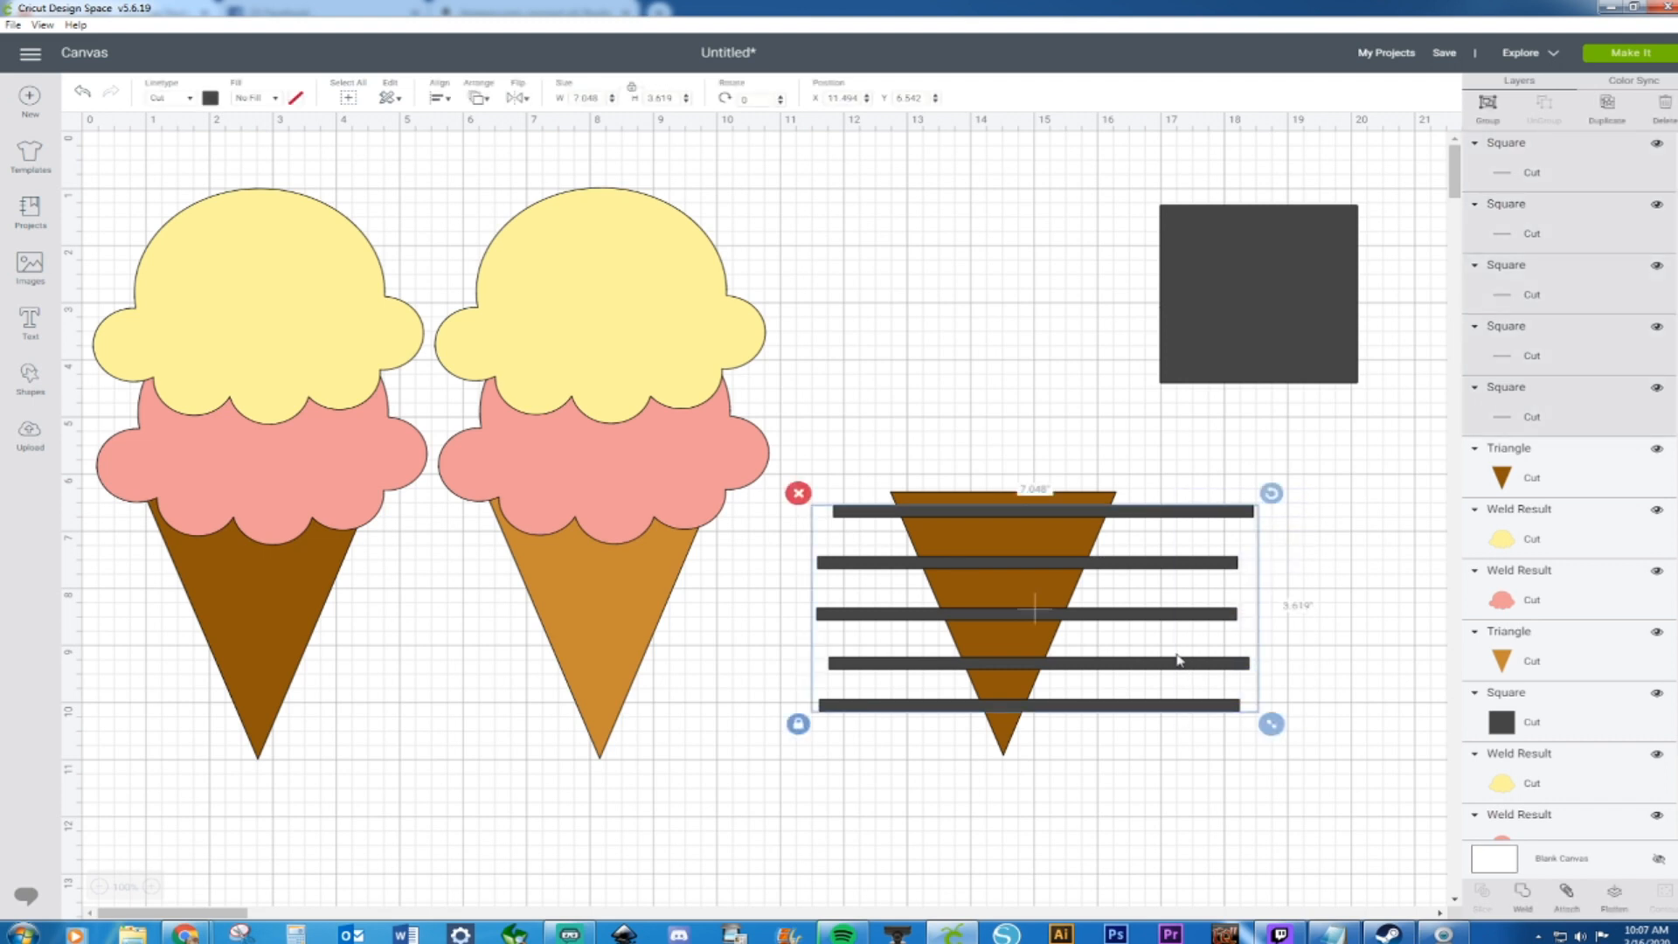
{"action": "left_click", "coordinate": [438, 99]}
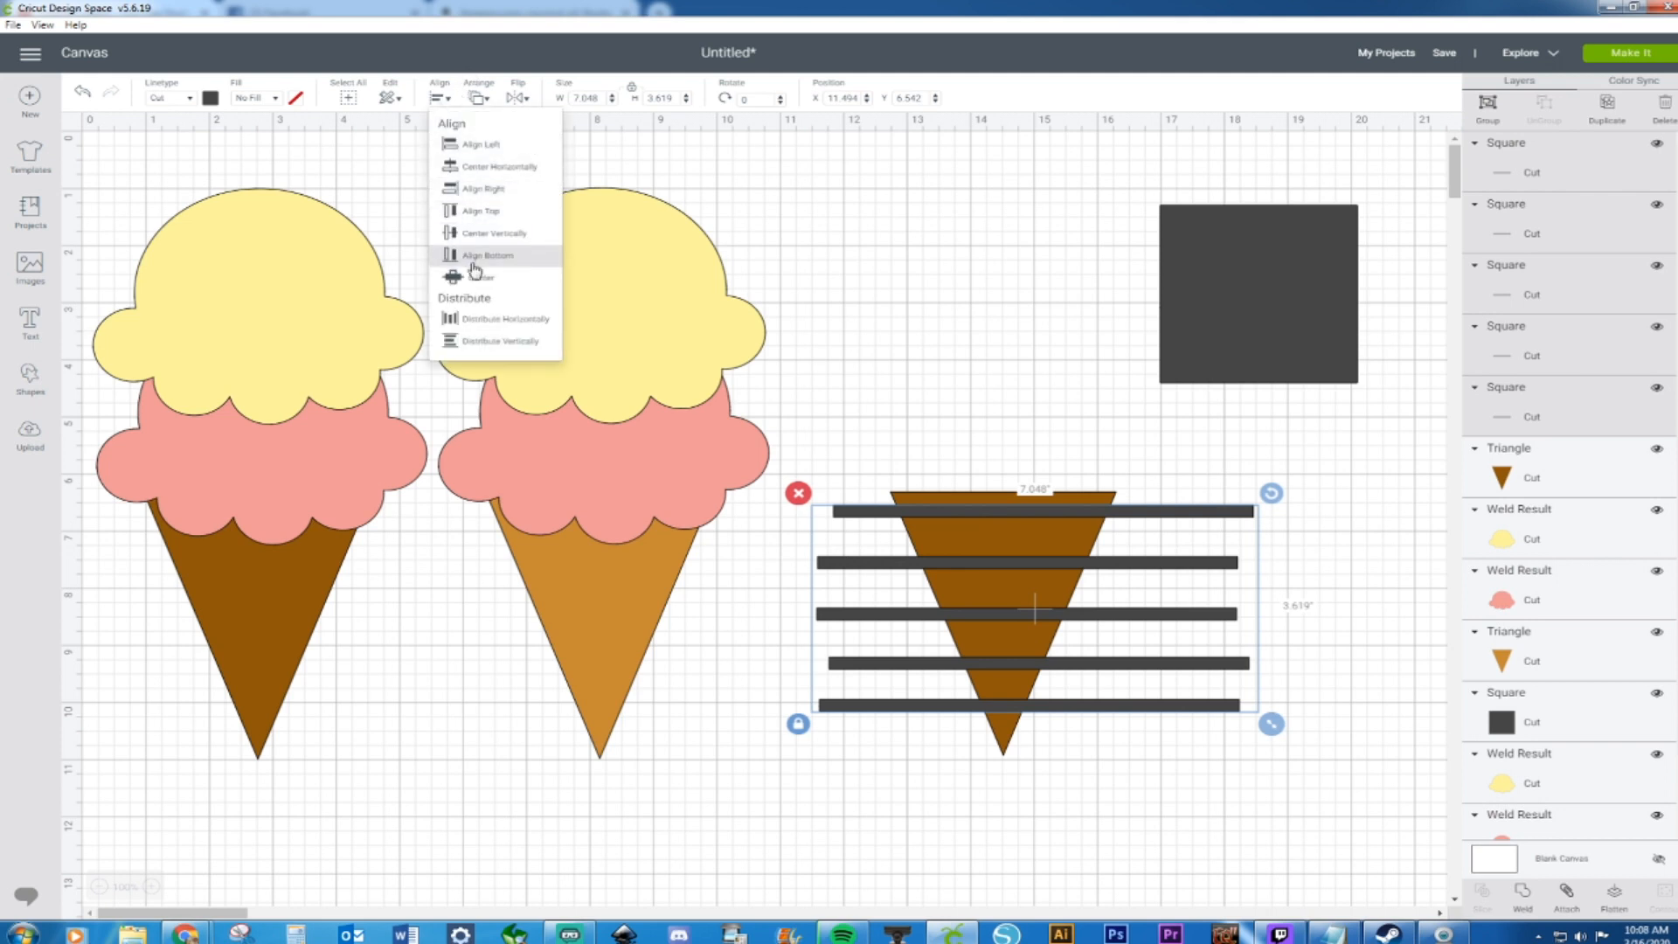
{"action": "left_click", "coordinate": [483, 189]}
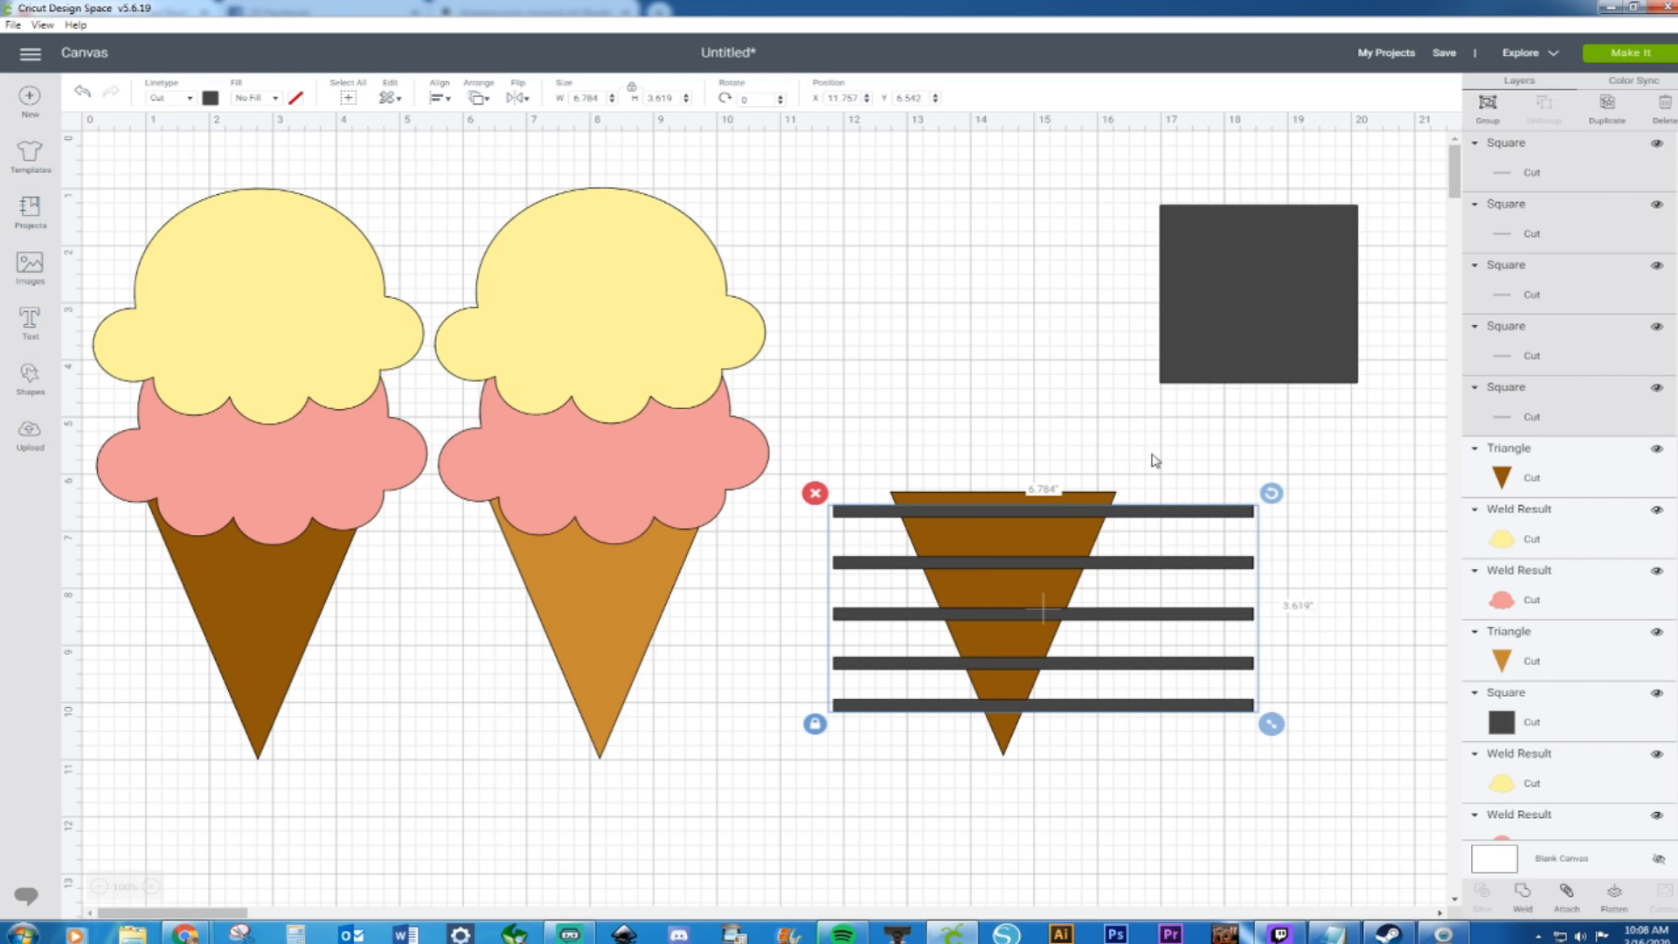
Weld the five aligned stripes into a single shape
{"action": "right_click", "coordinate": [1221, 534]}
{"action": "left_click", "coordinate": [1201, 489]}
{"action": "left_click_drag", "start_coordinate": [1221, 455], "coordinate": [1274, 850]}
{"action": "right_click", "coordinate": [1243, 706]}
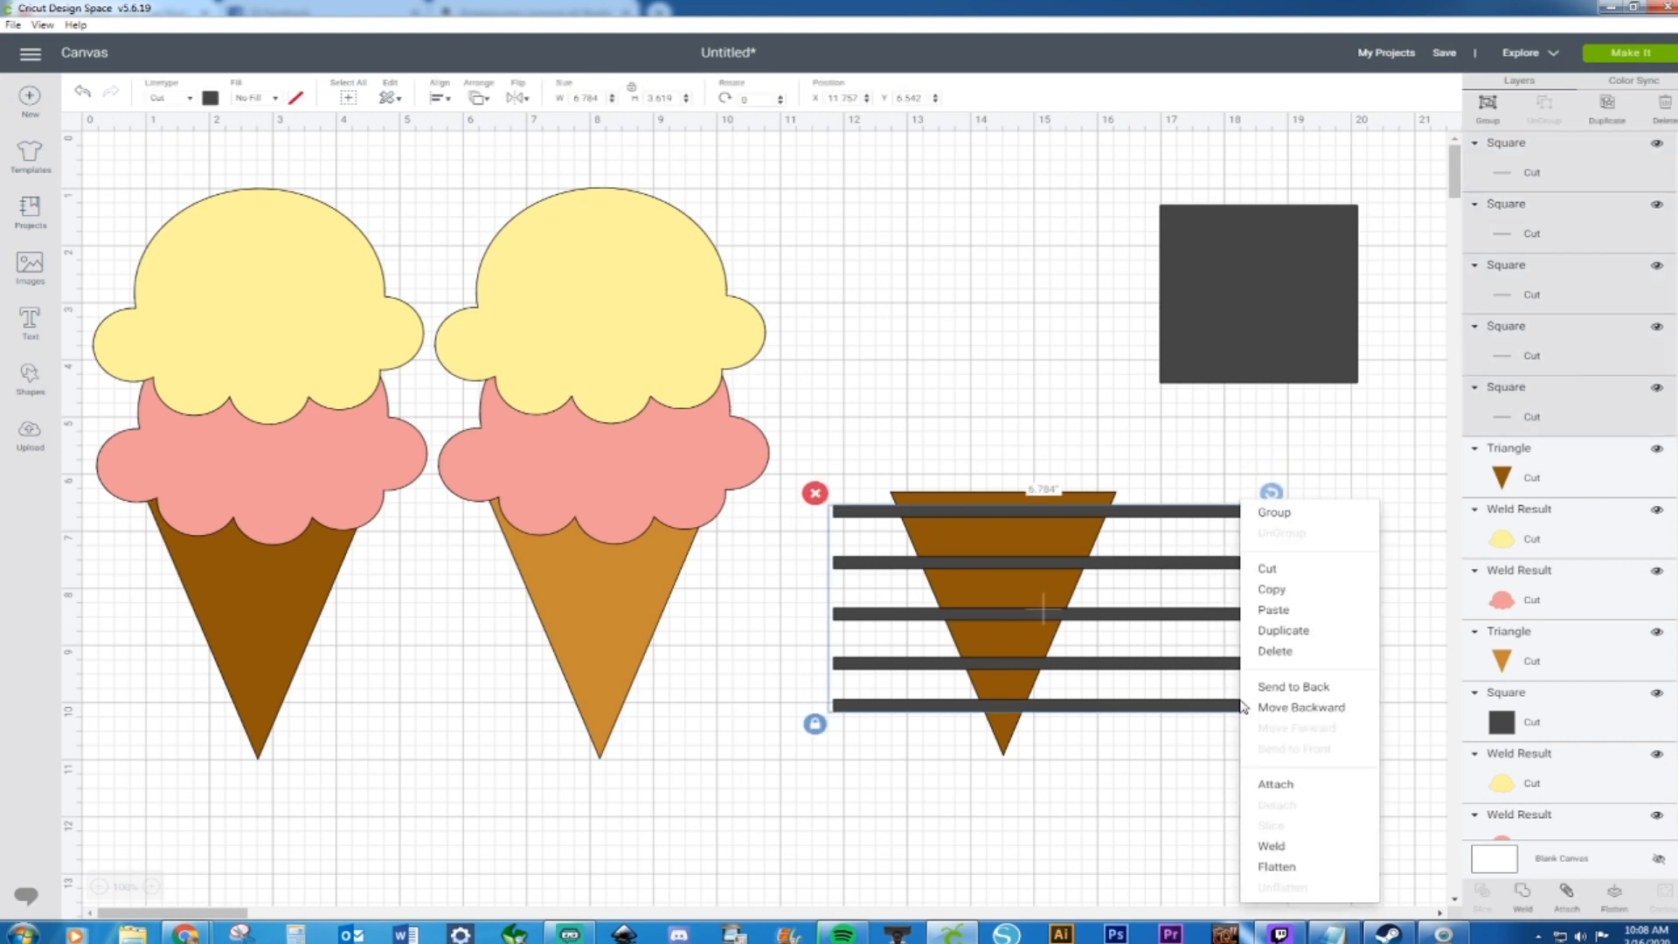
{"action": "left_click", "coordinate": [1280, 857]}
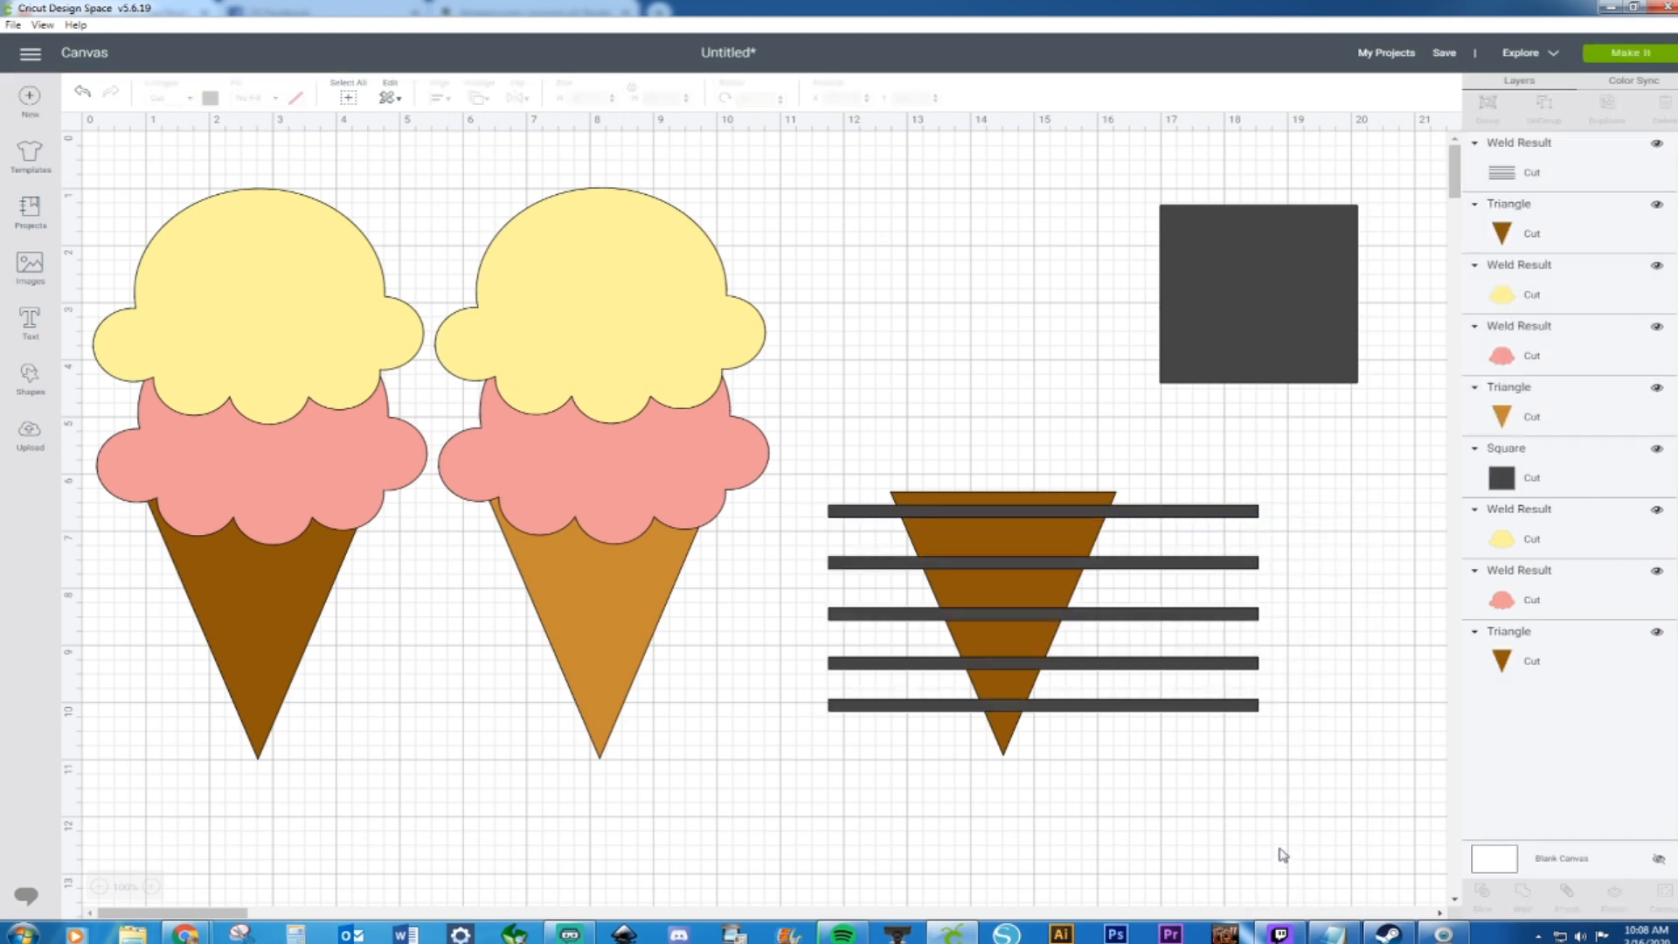
Duplicate the welded stripes and move the copy below the loose triangle
{"action": "left_click", "coordinate": [1250, 704]}
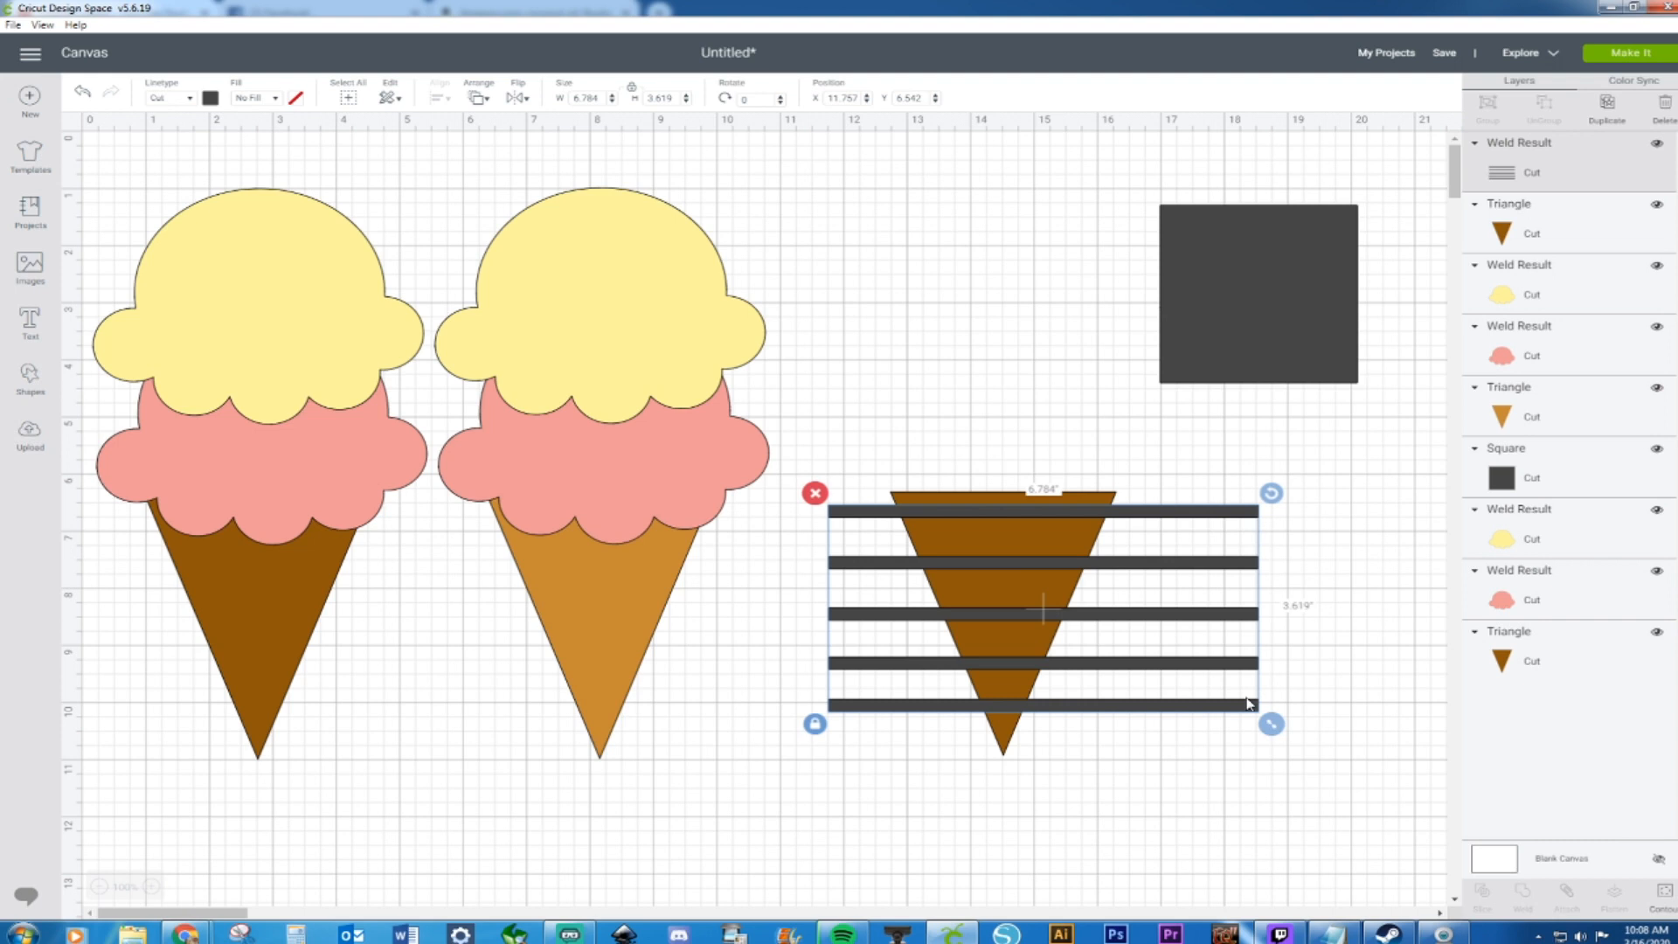
{"action": "key", "text": "ctrl+d"}
{"action": "left_click_drag", "start_coordinate": [1235, 736], "coordinate": [1173, 907]}
{"action": "left_click_drag", "start_coordinate": [1185, 759], "coordinate": [1190, 798]}
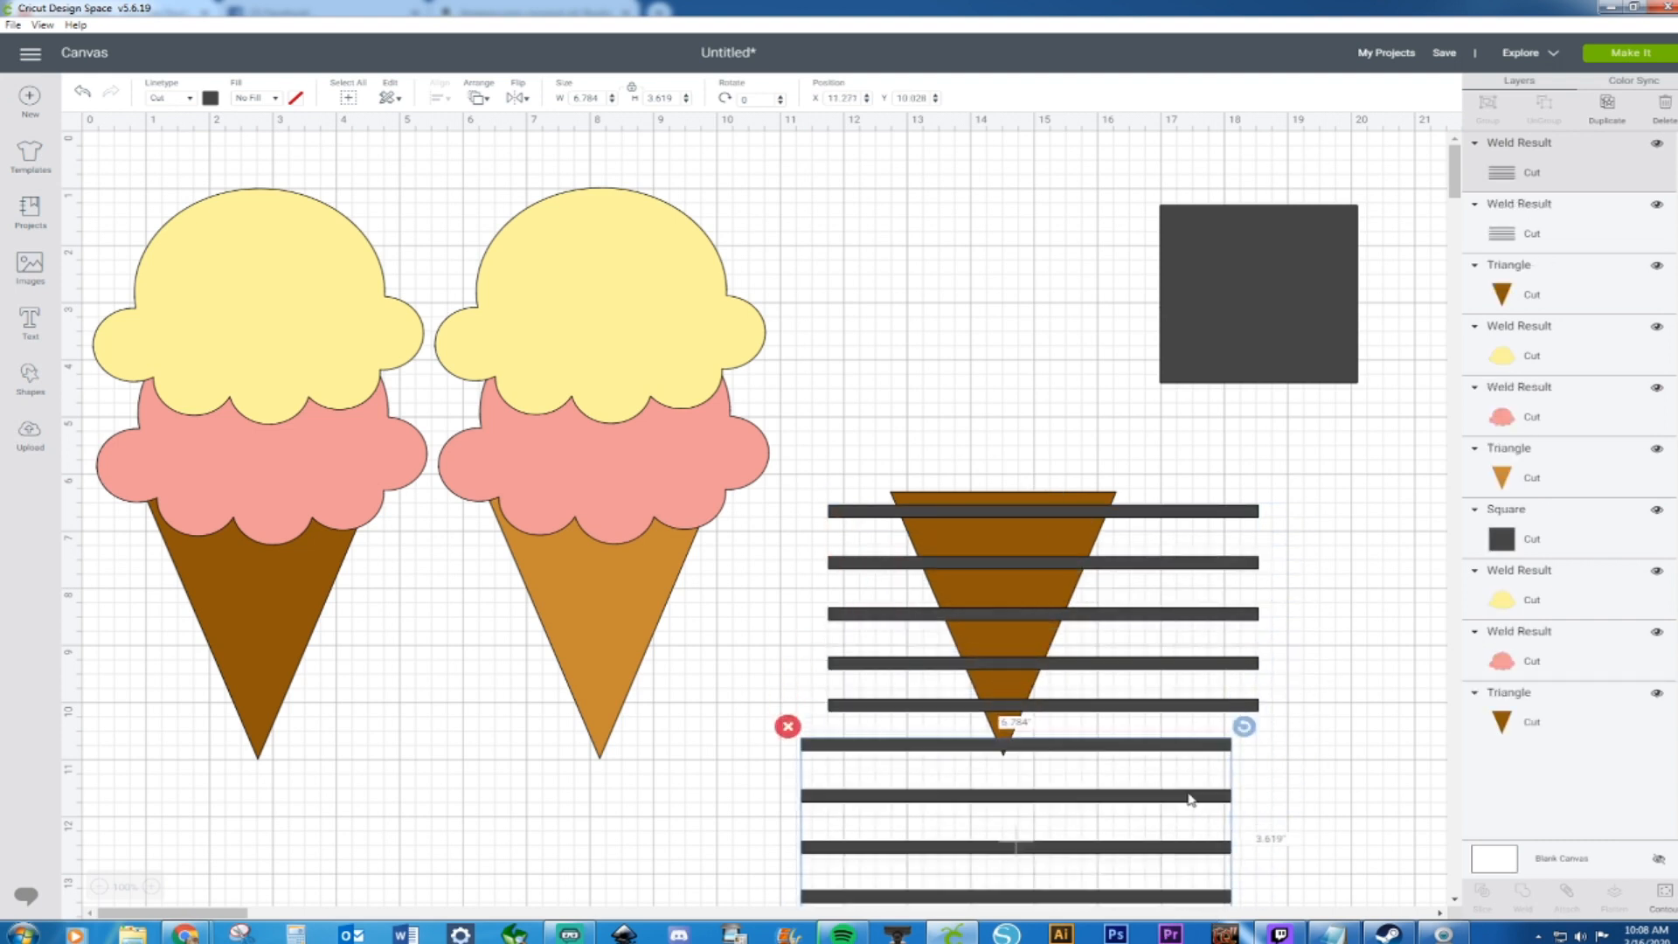
Rotate the stripes over the loose triangle counterclockwise to about 343 degrees and delete the horizontal copy below
{"action": "left_click", "coordinate": [1216, 526]}
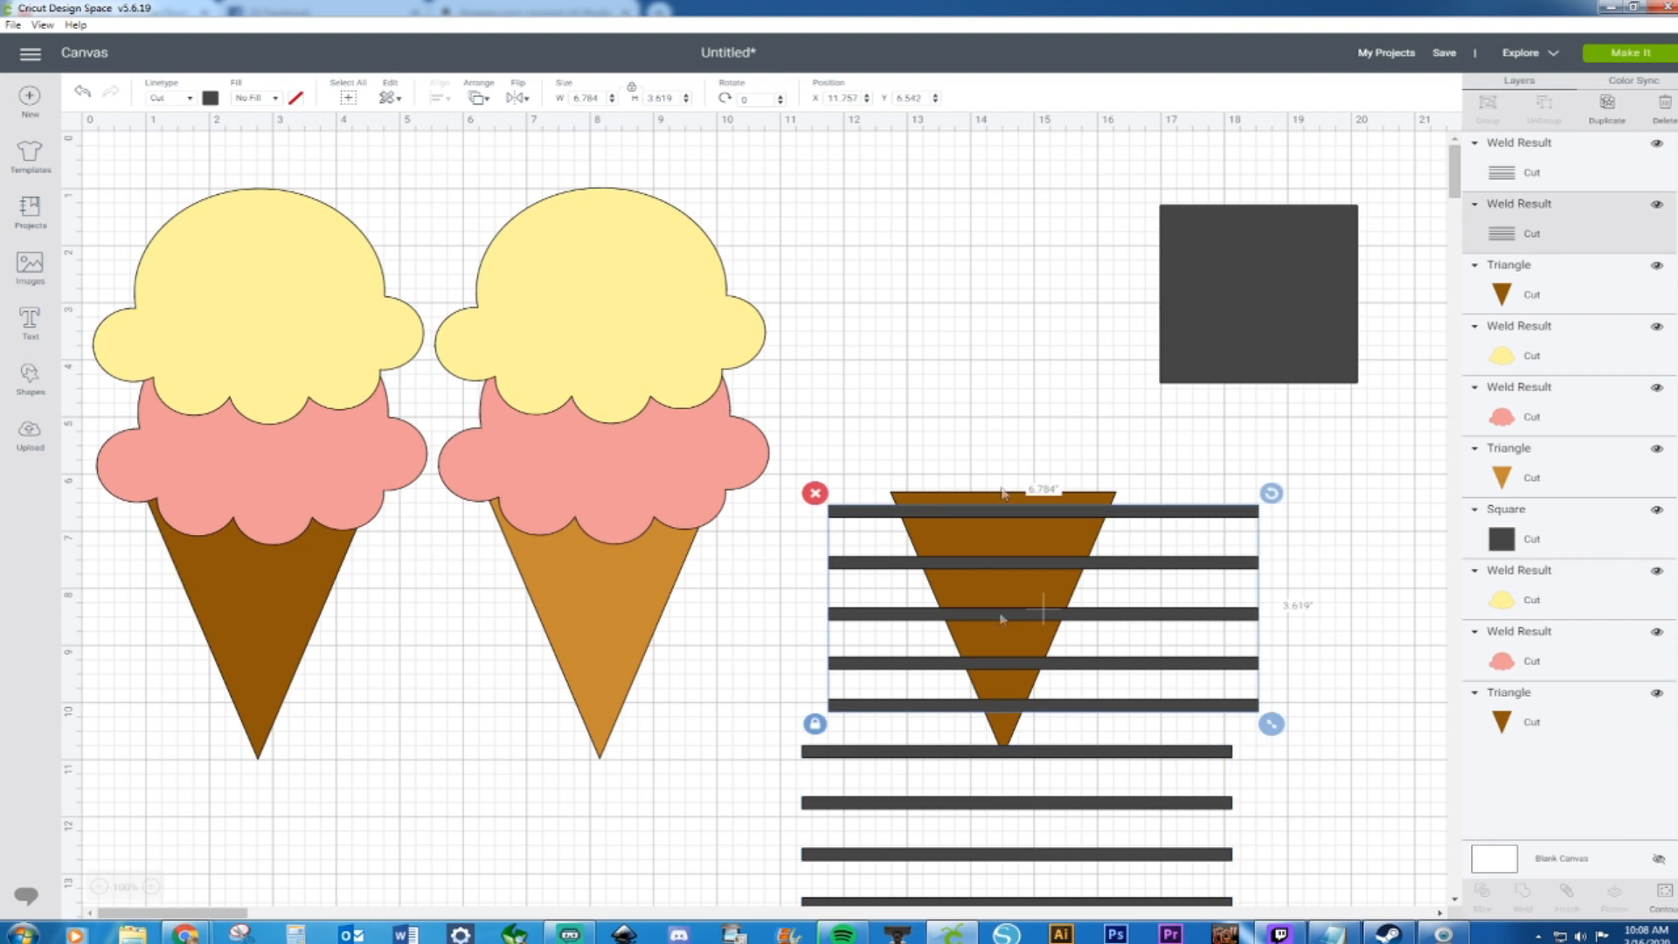
{"action": "left_click_drag", "start_coordinate": [1271, 493], "coordinate": [1180, 470]}
{"action": "left_click", "coordinate": [1164, 751]}
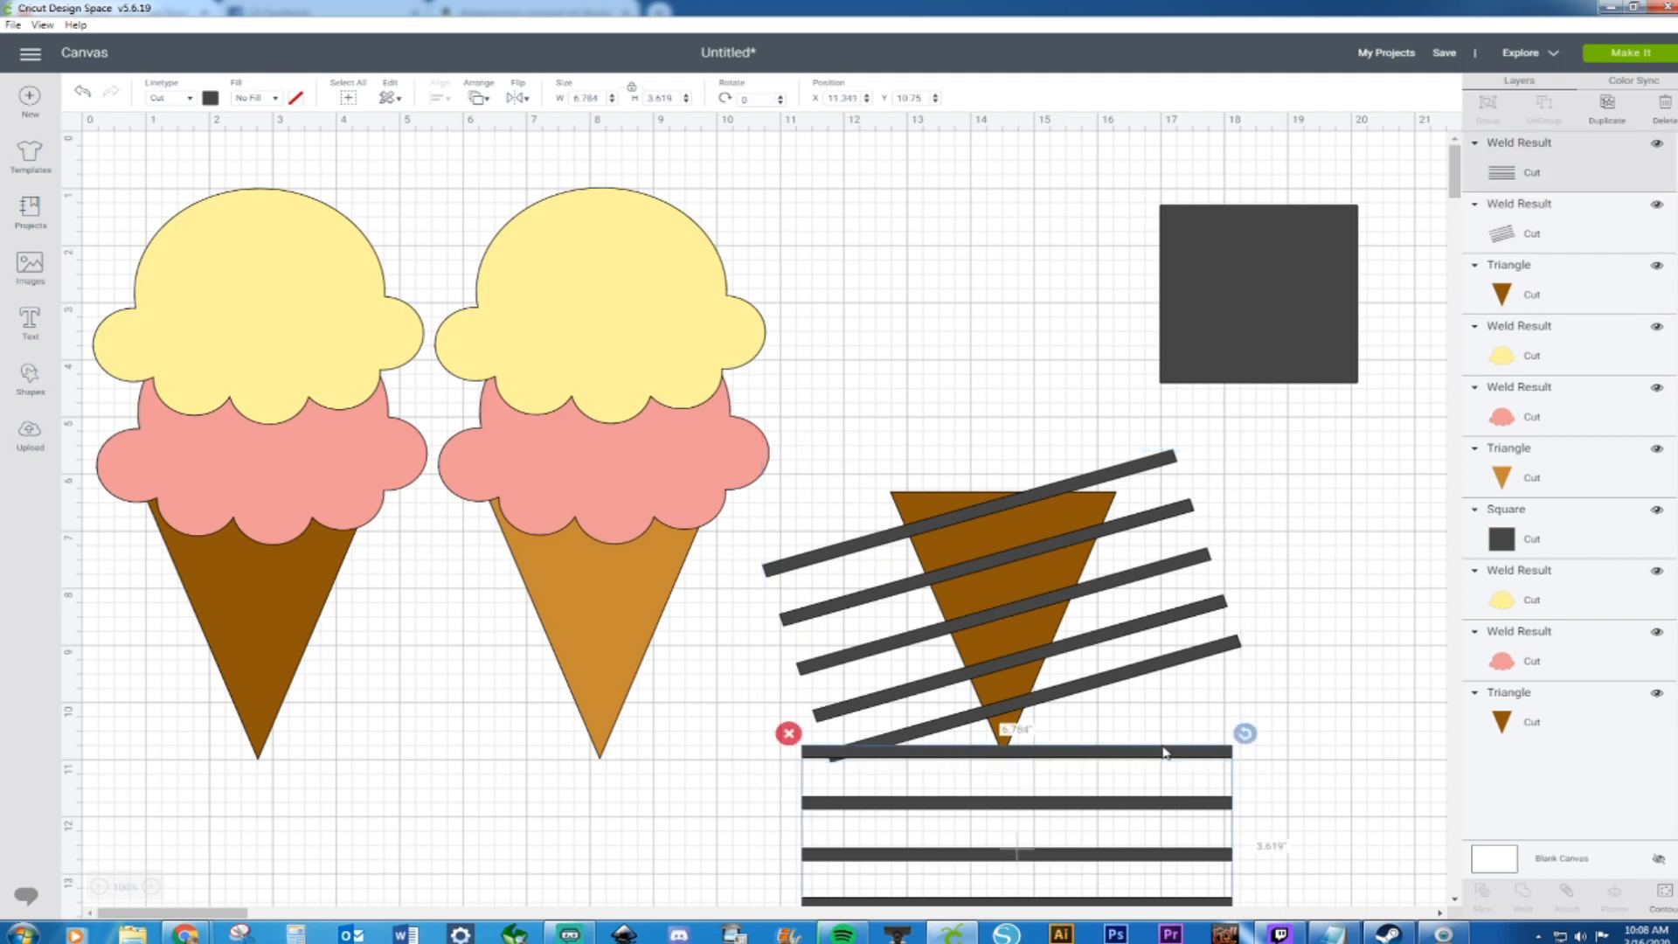
{"action": "key", "text": "Delete"}
Duplicate the slanted stripes over the loose triangle and rotate the copy to about 50 degrees so it crosses the originals
{"action": "left_click", "coordinate": [1160, 663]}
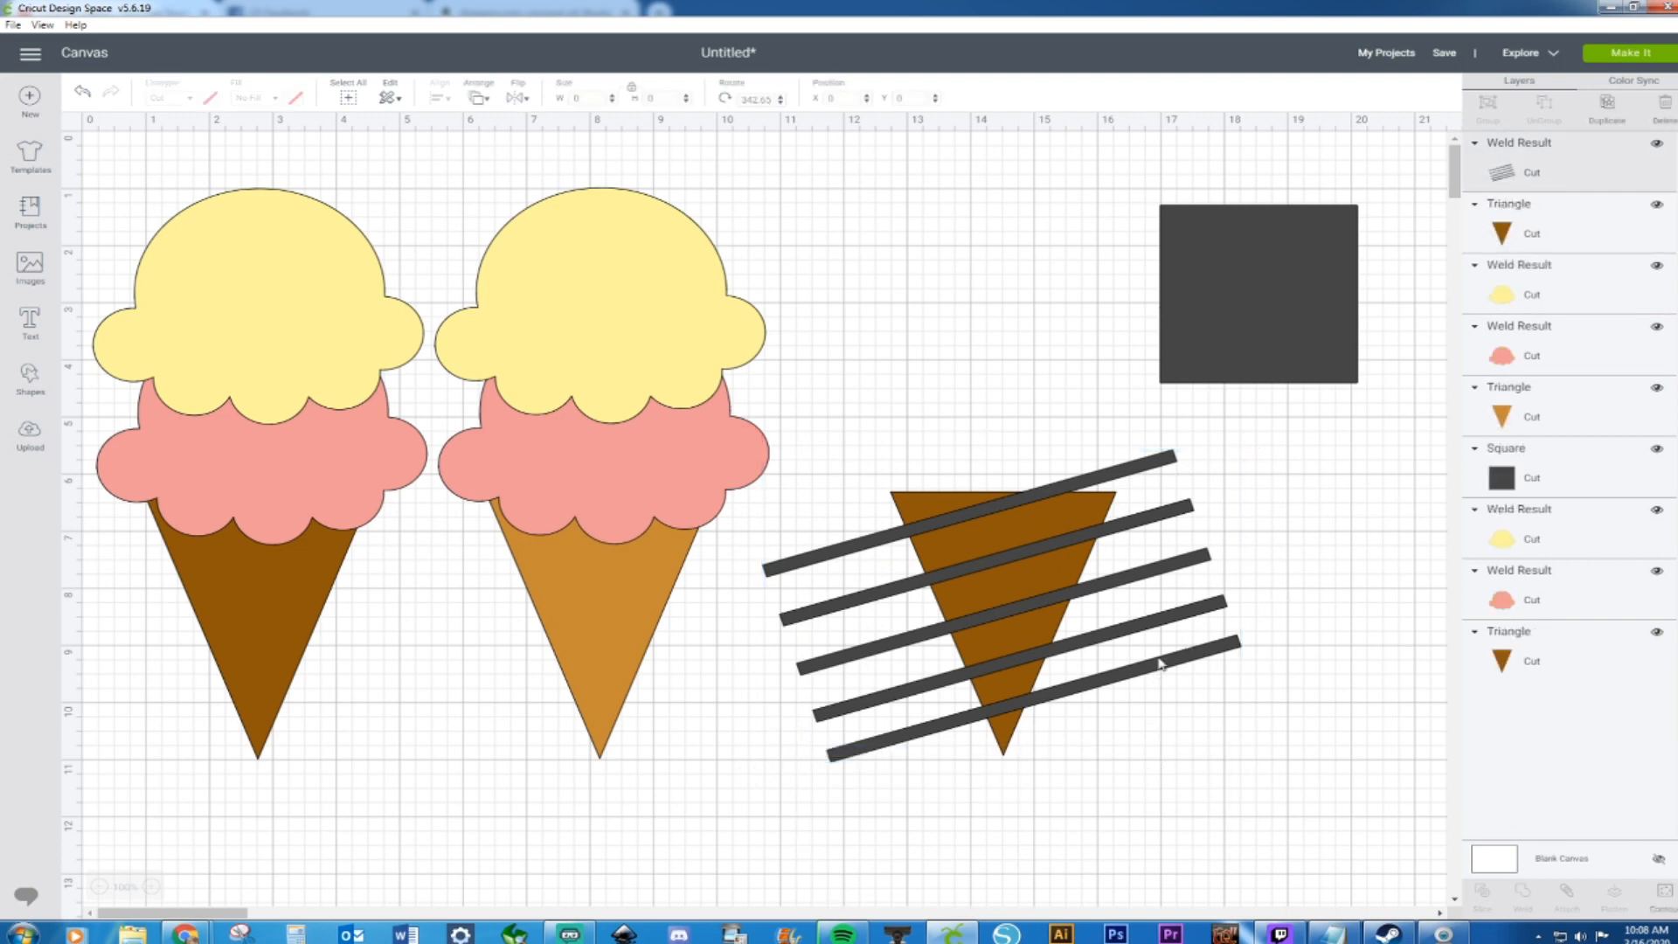
{"action": "key", "text": "ctrl+d"}
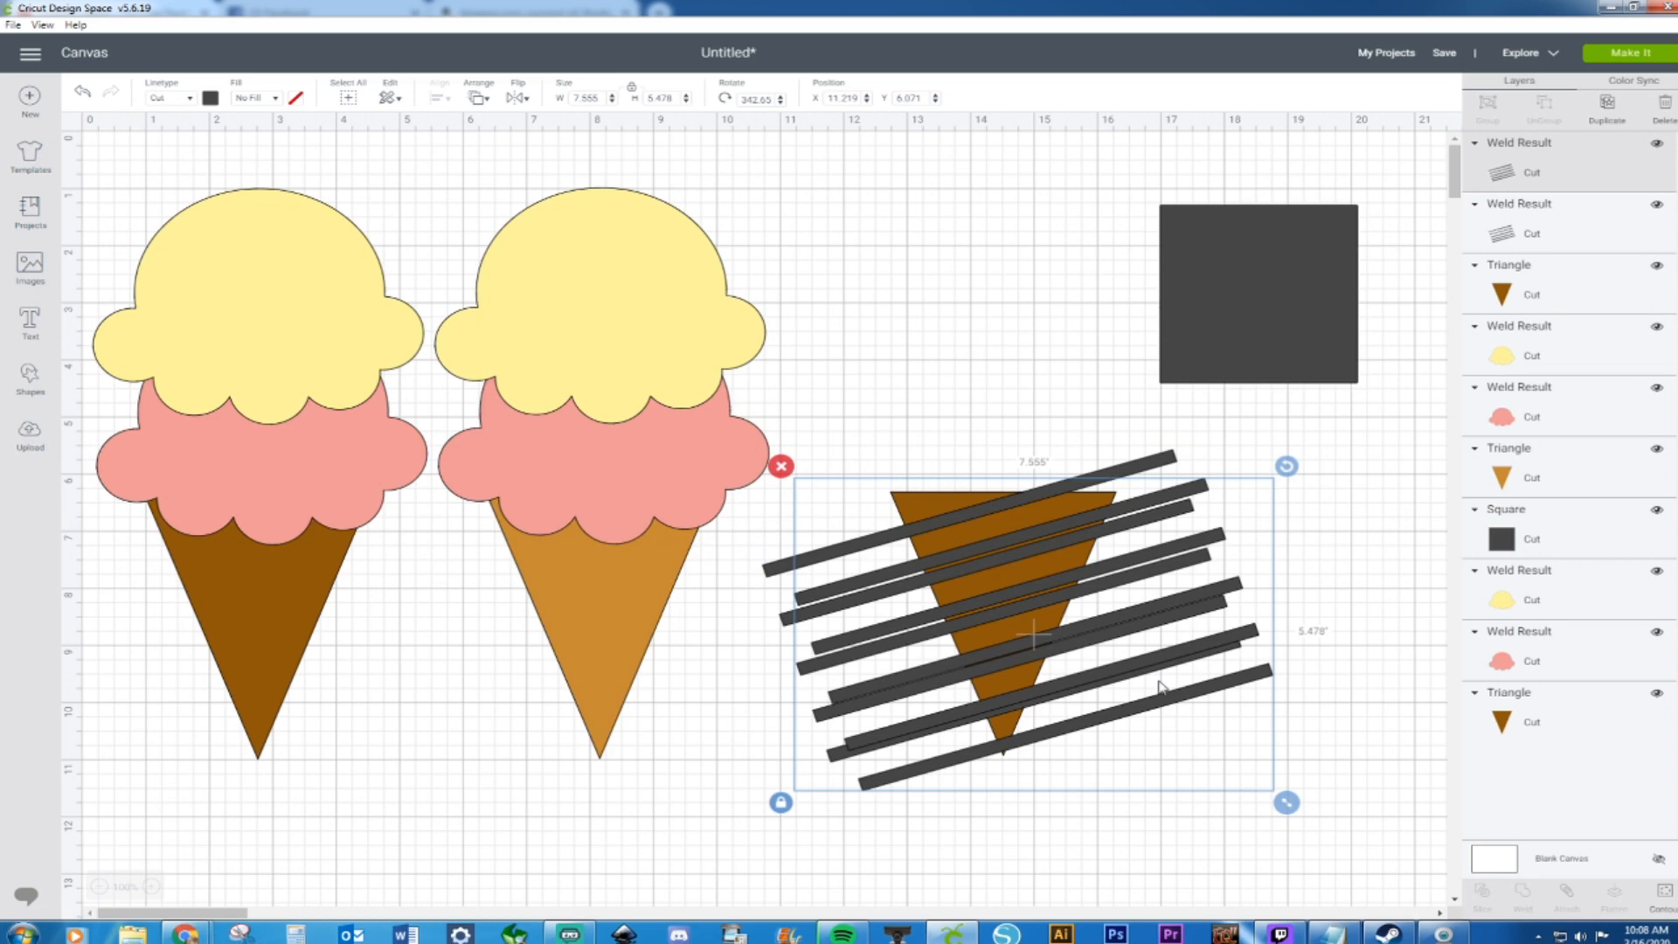
{"action": "left_click_drag", "start_coordinate": [1168, 703], "coordinate": [1182, 752]}
{"action": "left_click_drag", "start_coordinate": [1299, 524], "coordinate": [1023, 900]}
{"action": "left_click_drag", "start_coordinate": [1231, 746], "coordinate": [1190, 691]}
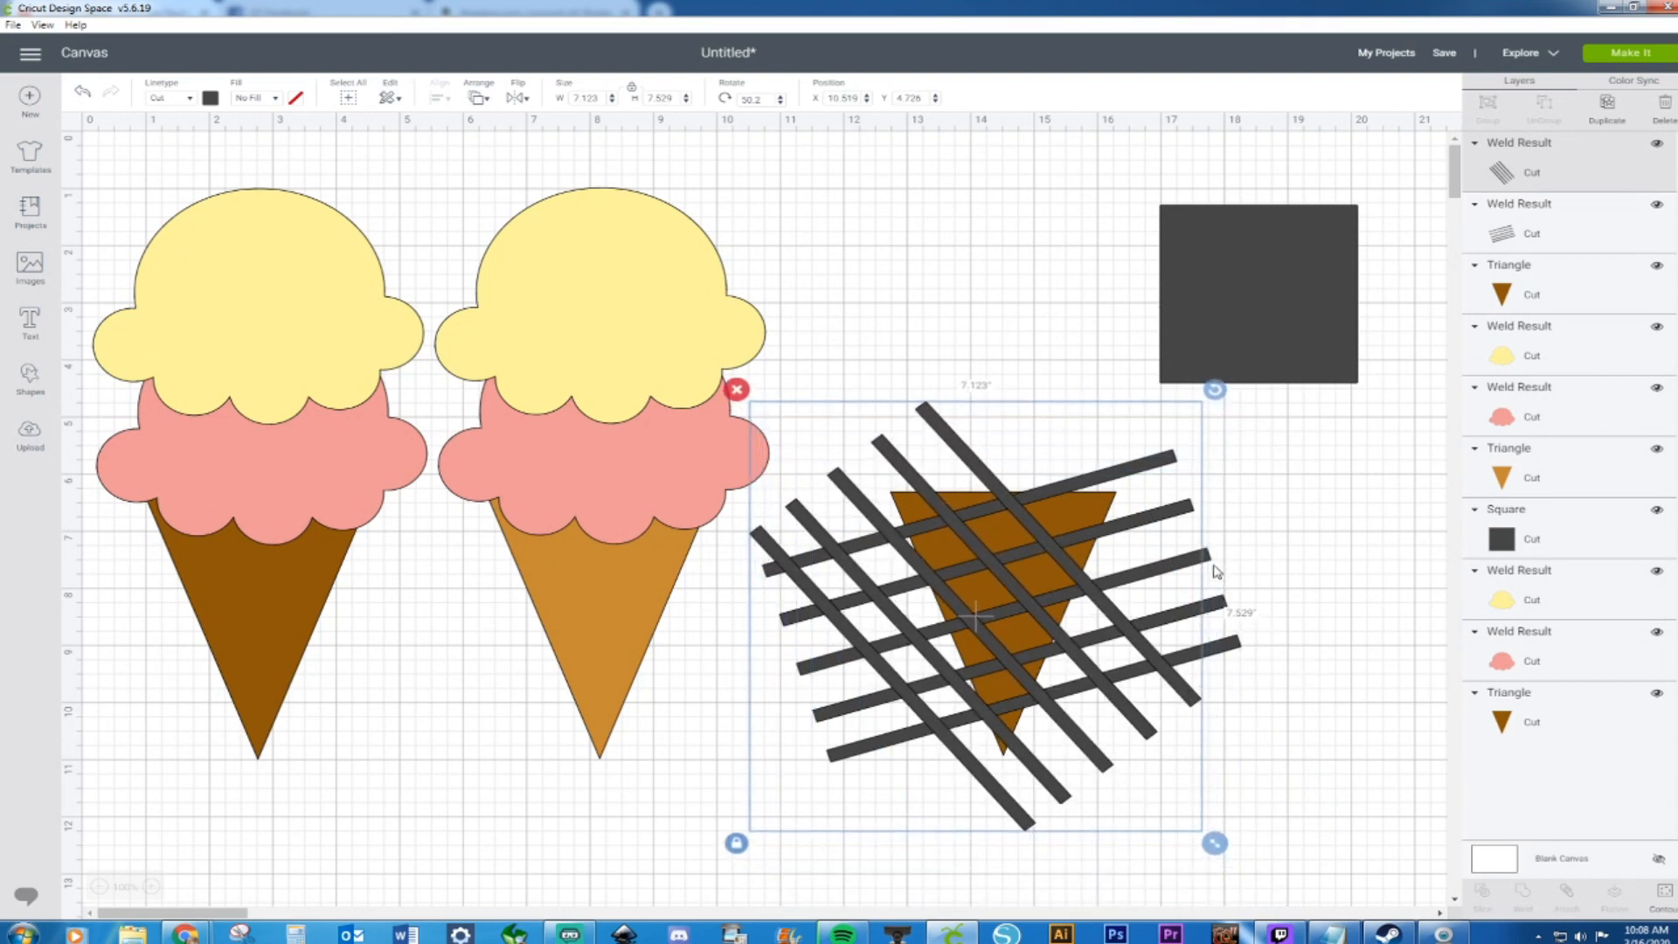
Adjust the crossing stripes over the loose triangle, placing the steeper set at about X 11.26, Y 4.24
{"action": "left_click_drag", "start_coordinate": [1159, 454], "coordinate": [1188, 452]}
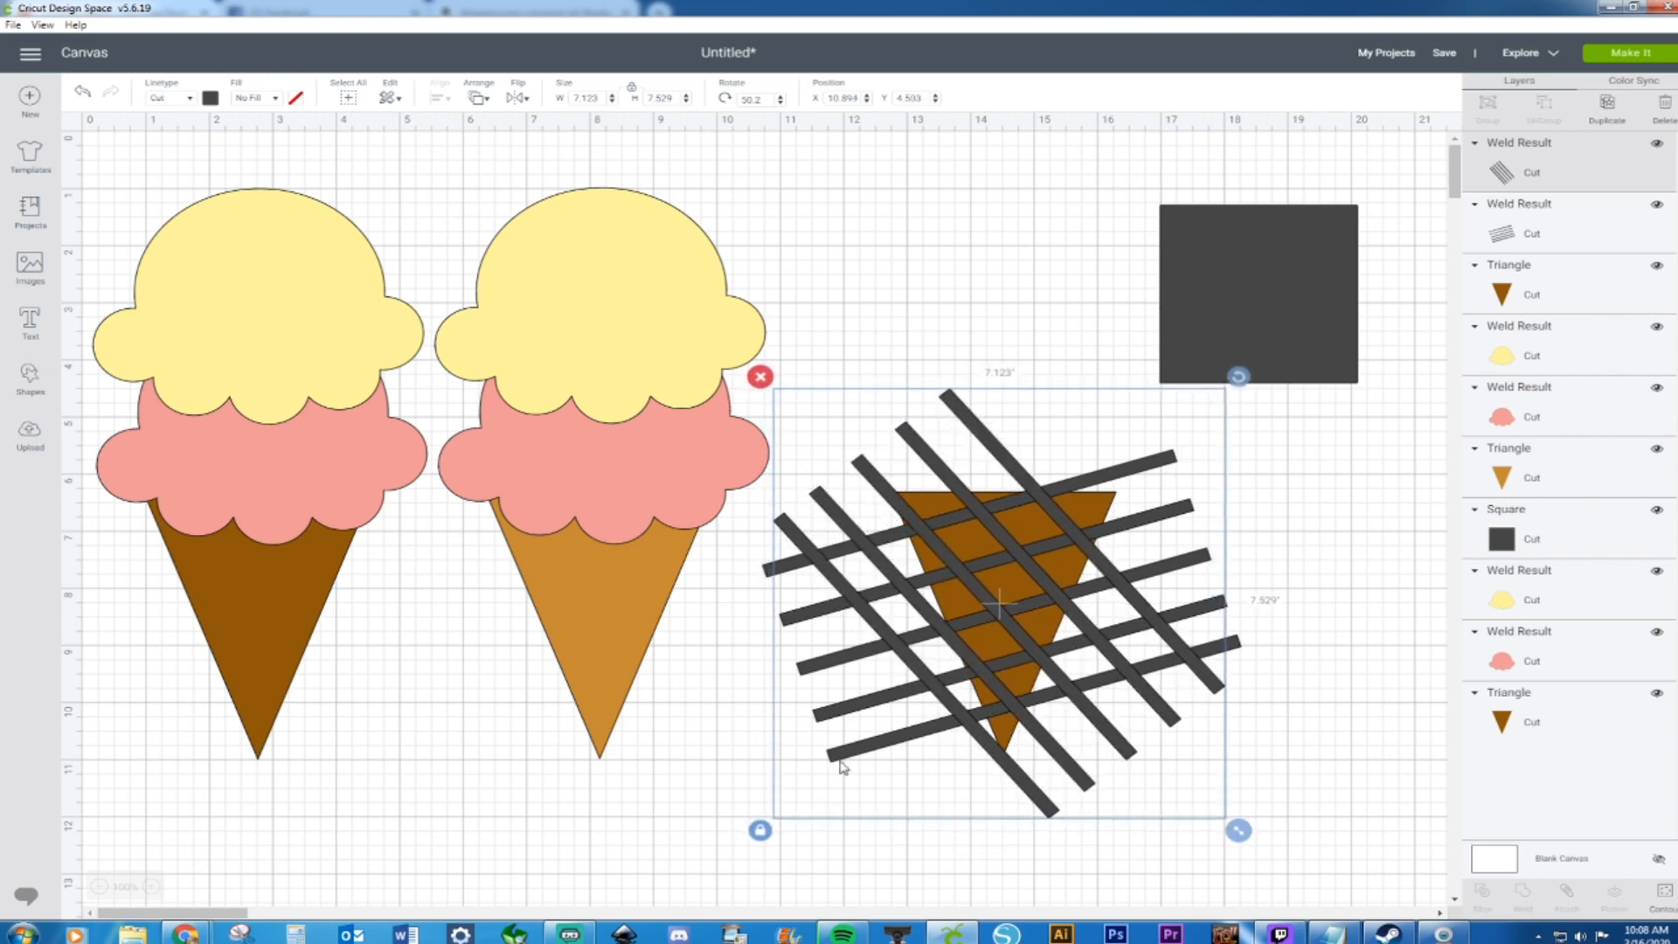
{"action": "left_click_drag", "start_coordinate": [1021, 780], "coordinate": [1255, 777]}
{"action": "mouse_move", "coordinate": [904, 731]}
{"action": "left_mouse_down"}
{"action": "mouse_move", "coordinate": [901, 715]}
{"action": "mouse_move", "coordinate": [901, 729]}
{"action": "left_mouse_up"}
{"action": "left_click_drag", "start_coordinate": [1343, 747], "coordinate": [1146, 729]}
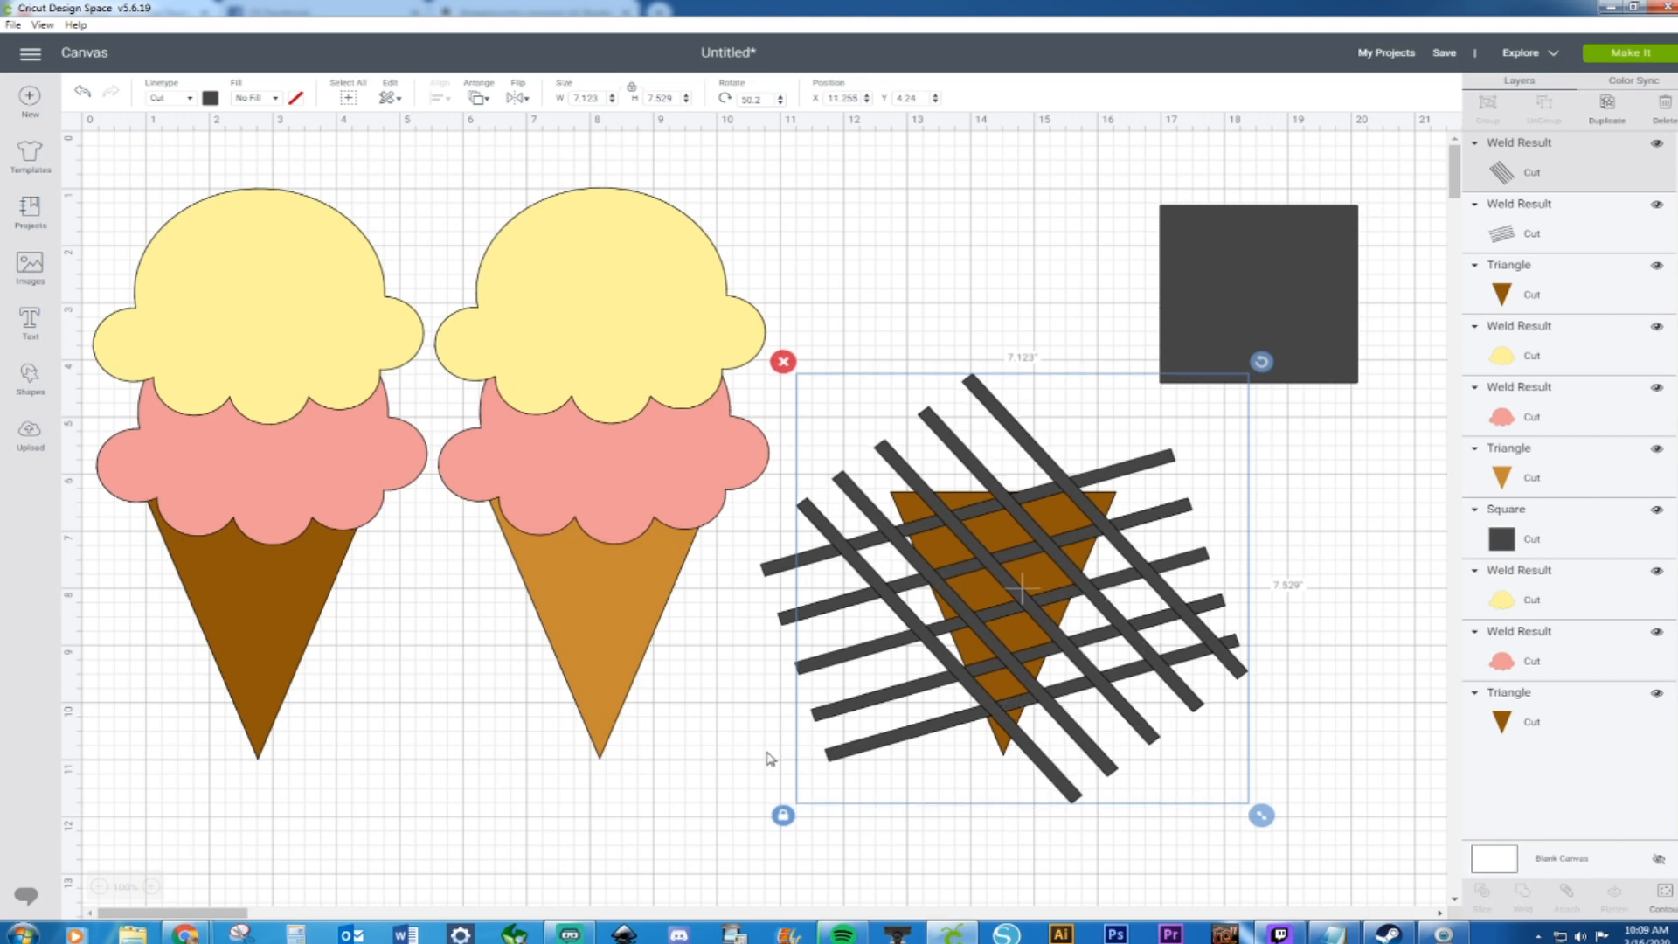
Weld the two crossing stripe sets into one lattice shape
{"action": "left_click", "coordinate": [853, 755]}
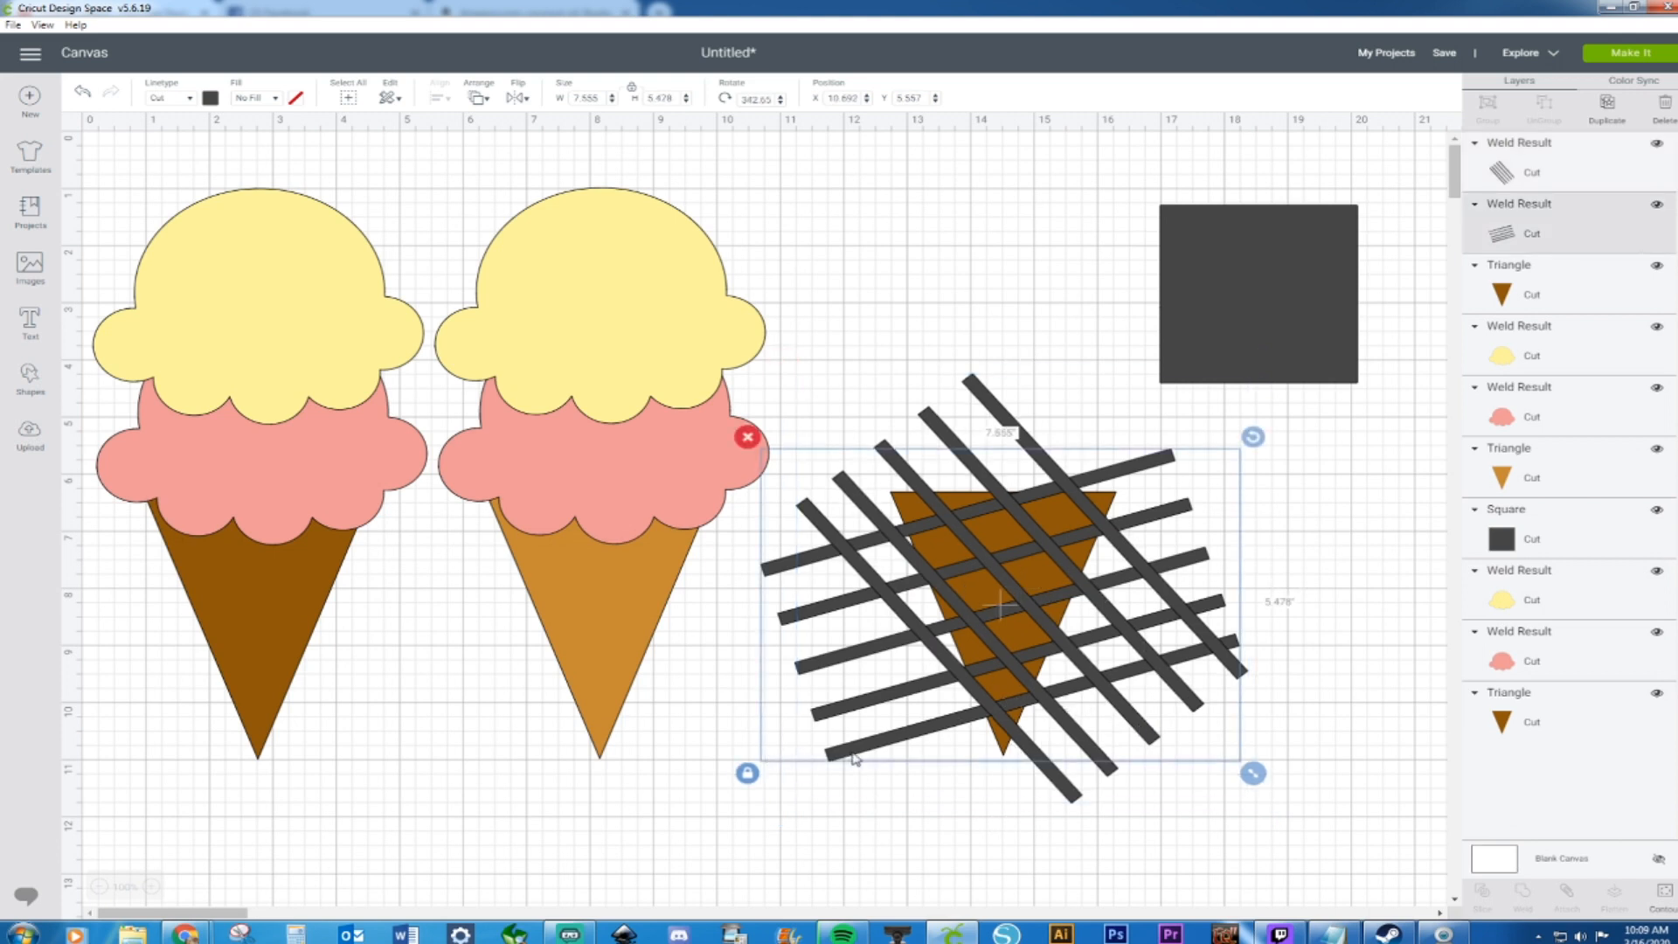
{"action": "left_click", "coordinate": [1070, 801], "text": "shift"}
{"action": "right_click", "coordinate": [1069, 801]}
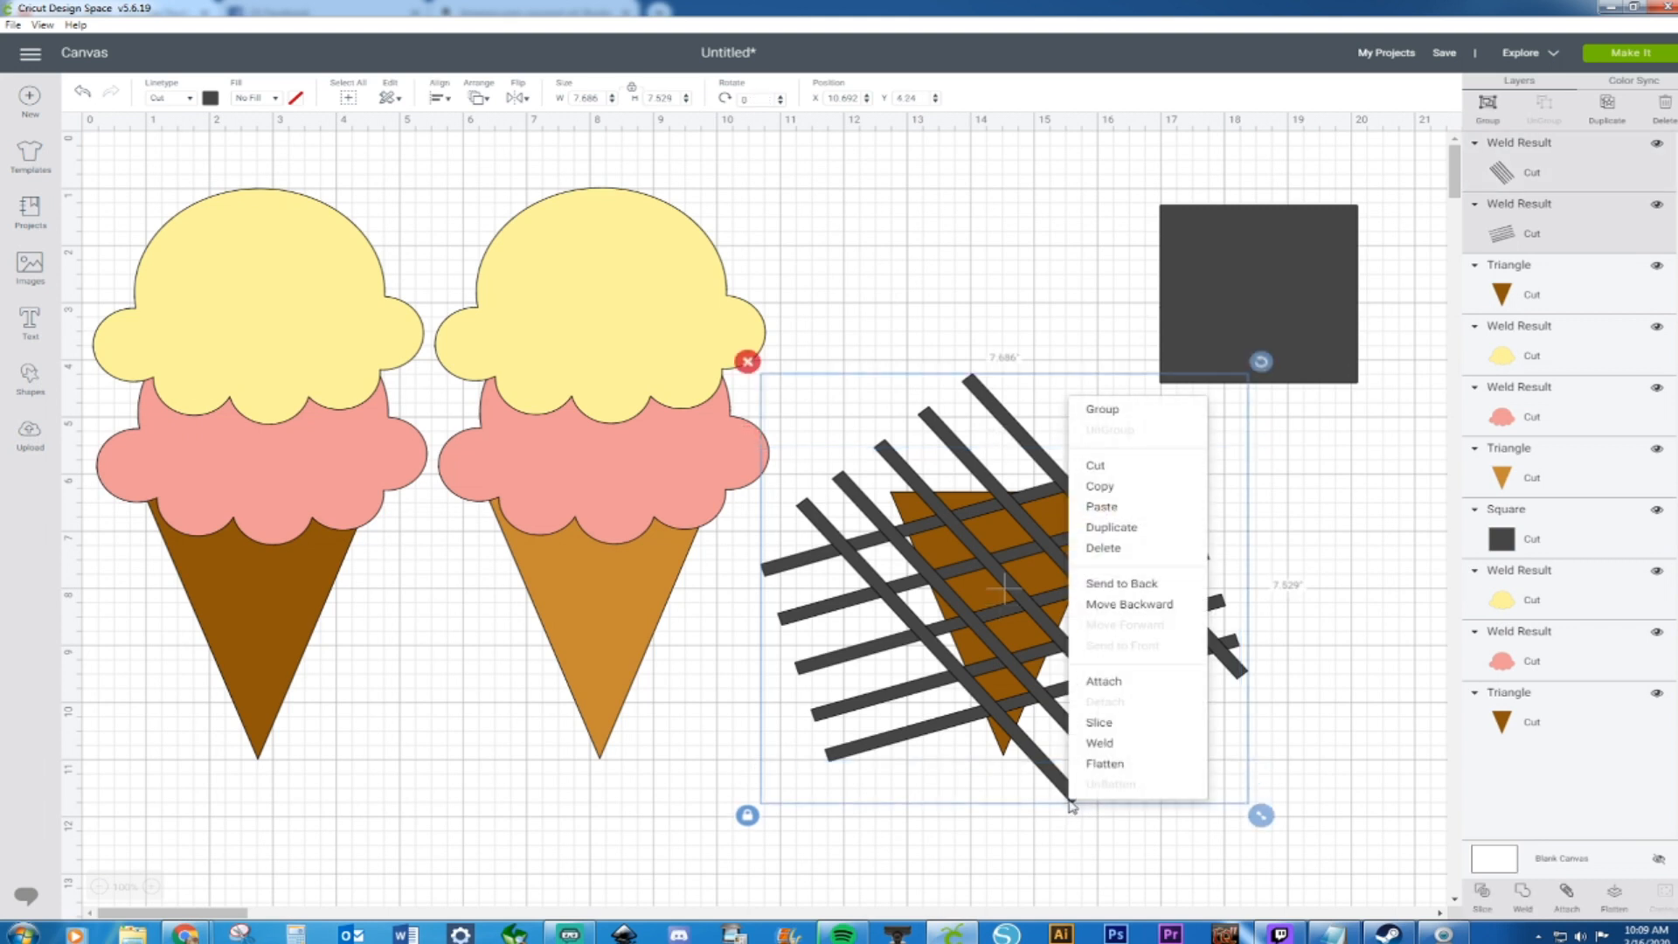
{"action": "left_click", "coordinate": [1097, 745]}
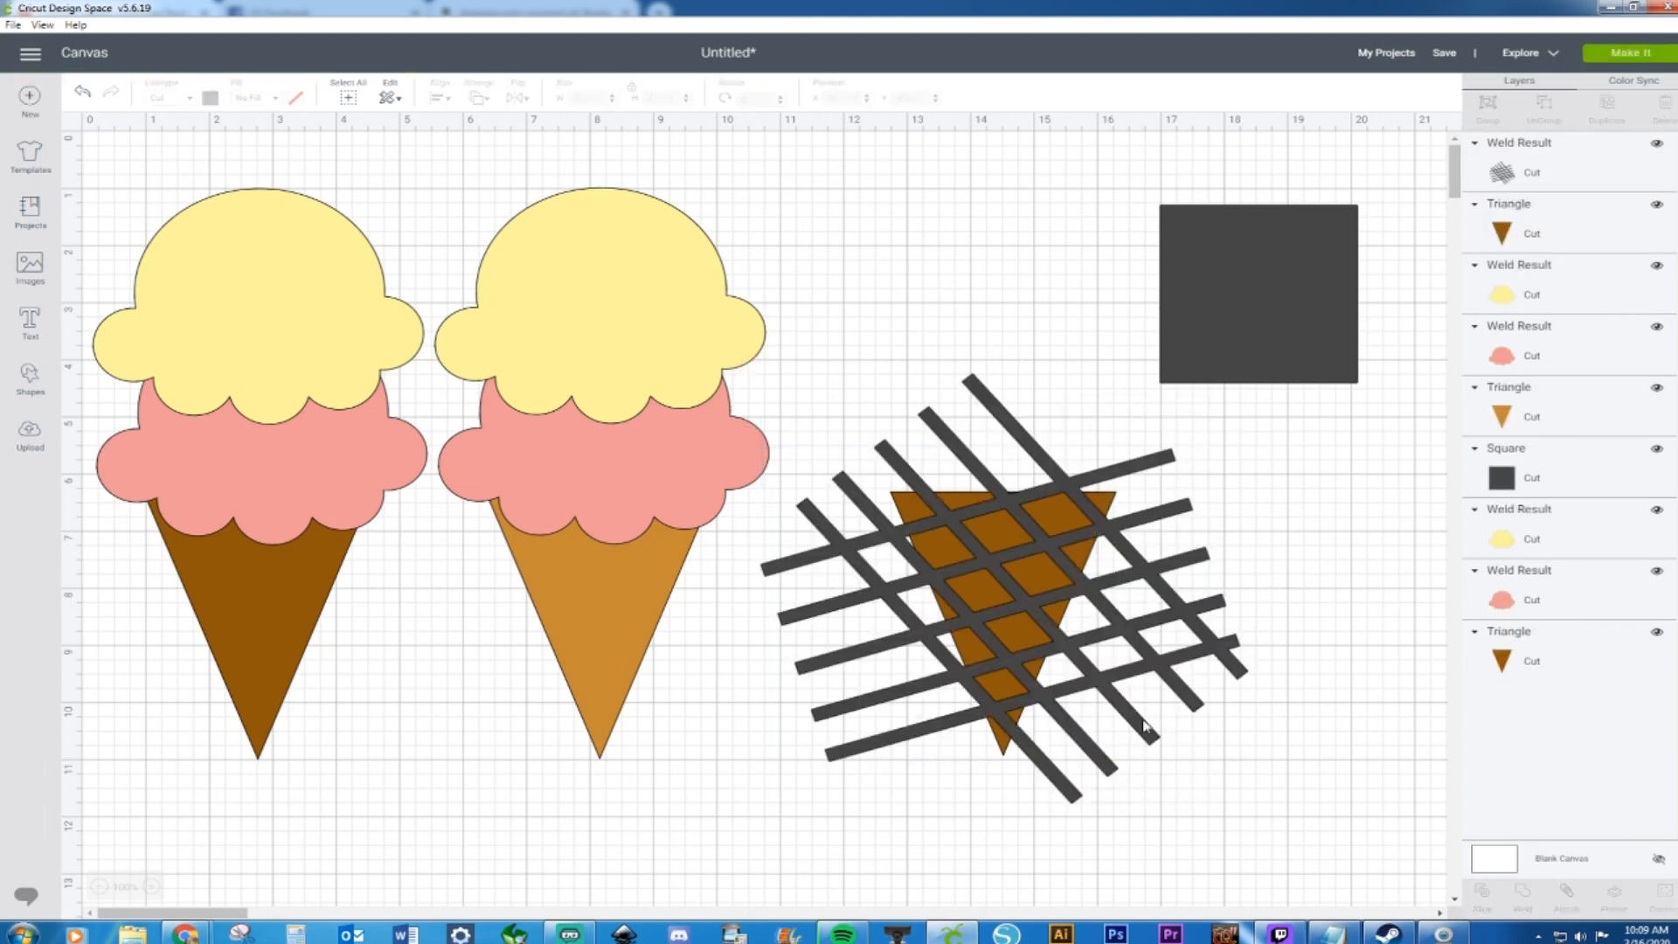
Rotate the lattice to about 343 degrees so its diamonds stand upright, and center it over the loose triangle
{"action": "left_click", "coordinate": [1189, 577]}
{"action": "left_click_drag", "start_coordinate": [1262, 362], "coordinate": [1199, 305]}
{"action": "left_click_drag", "start_coordinate": [1193, 591], "coordinate": [1175, 601]}
{"action": "left_click_drag", "start_coordinate": [1263, 380], "coordinate": [1252, 369]}
{"action": "left_click_drag", "start_coordinate": [1204, 567], "coordinate": [1193, 562]}
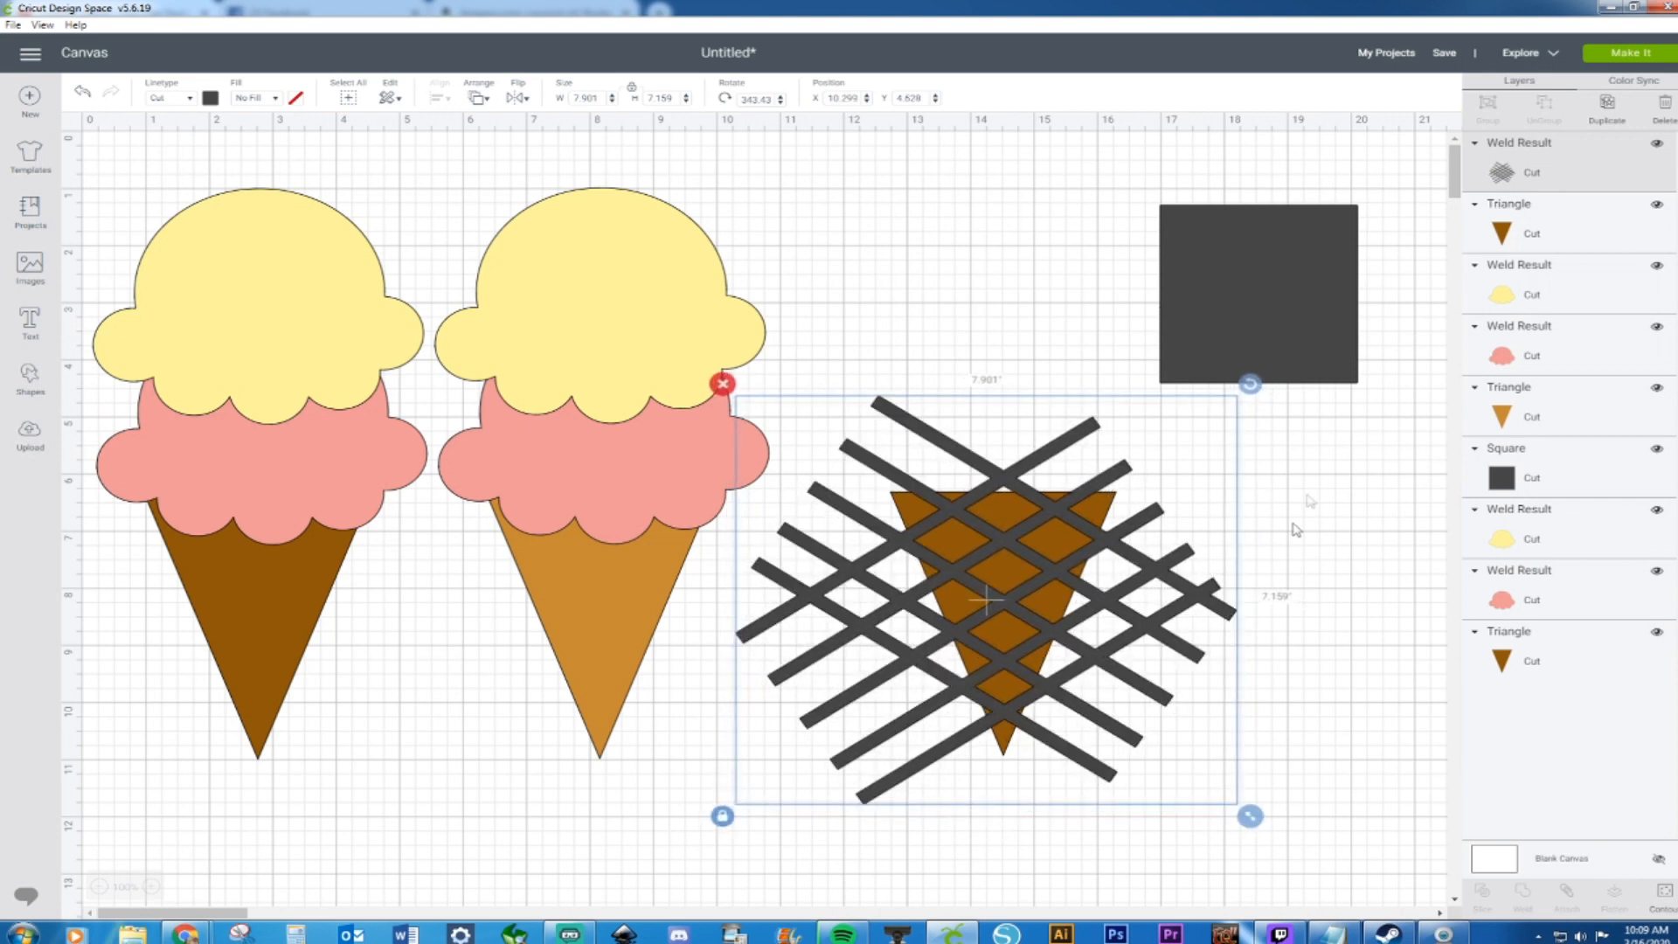
Slice the loose brown triangle with the lattice
{"action": "left_click_drag", "start_coordinate": [1308, 524], "coordinate": [899, 779]}
{"action": "right_click", "coordinate": [995, 498]}
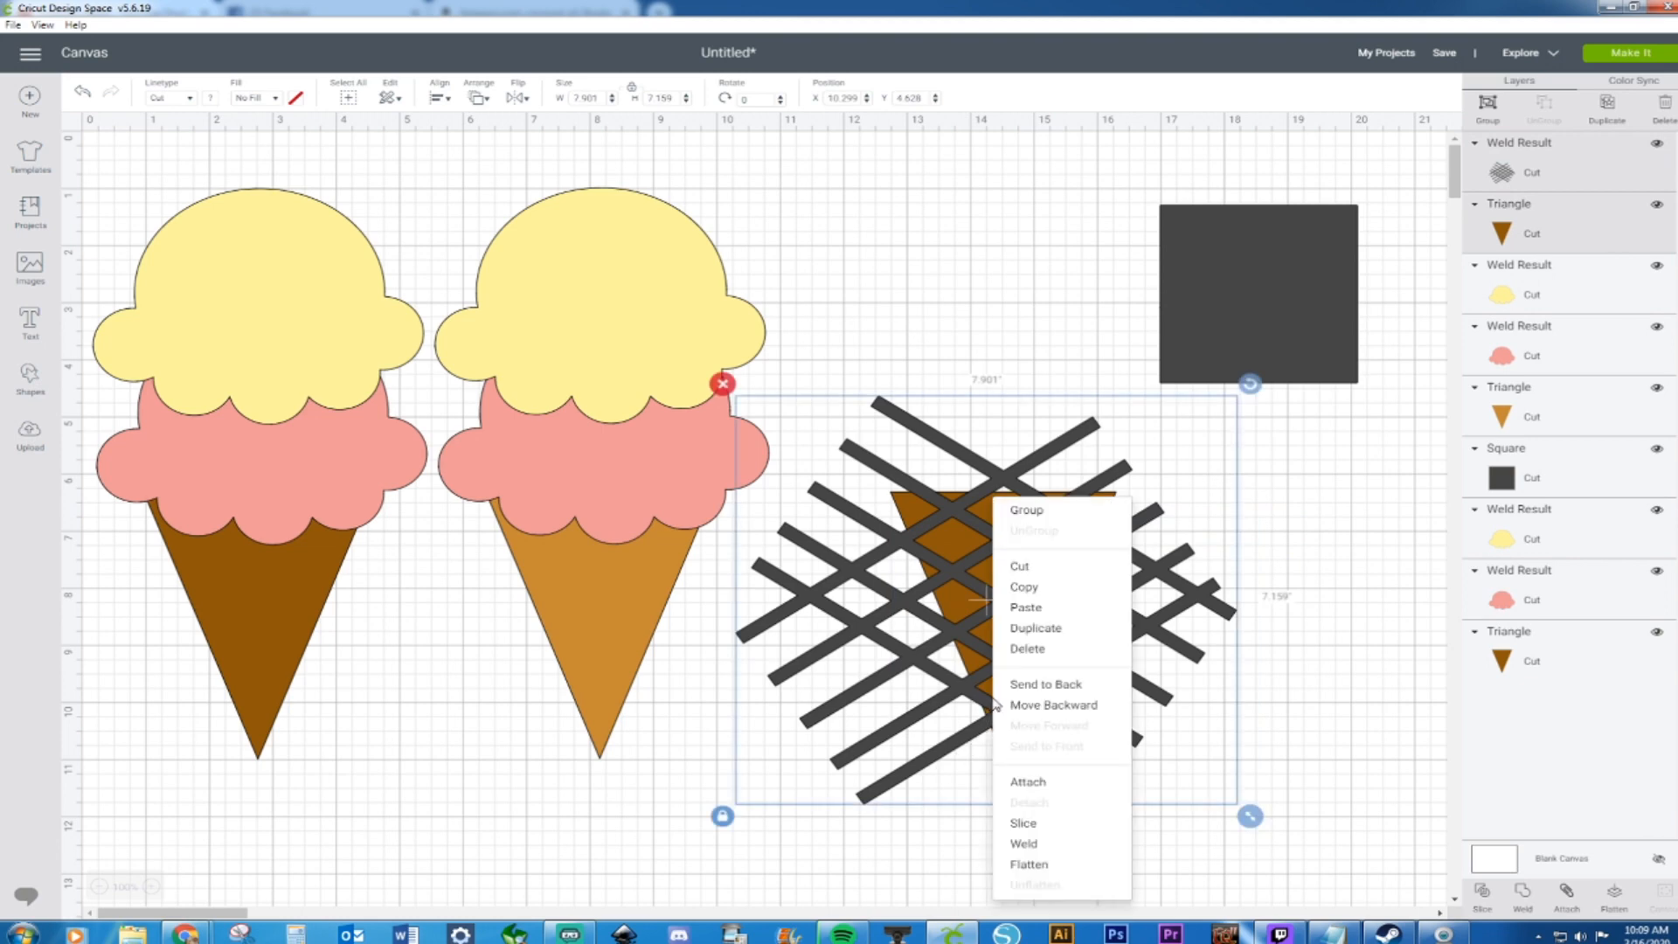
{"action": "left_click", "coordinate": [1053, 823]}
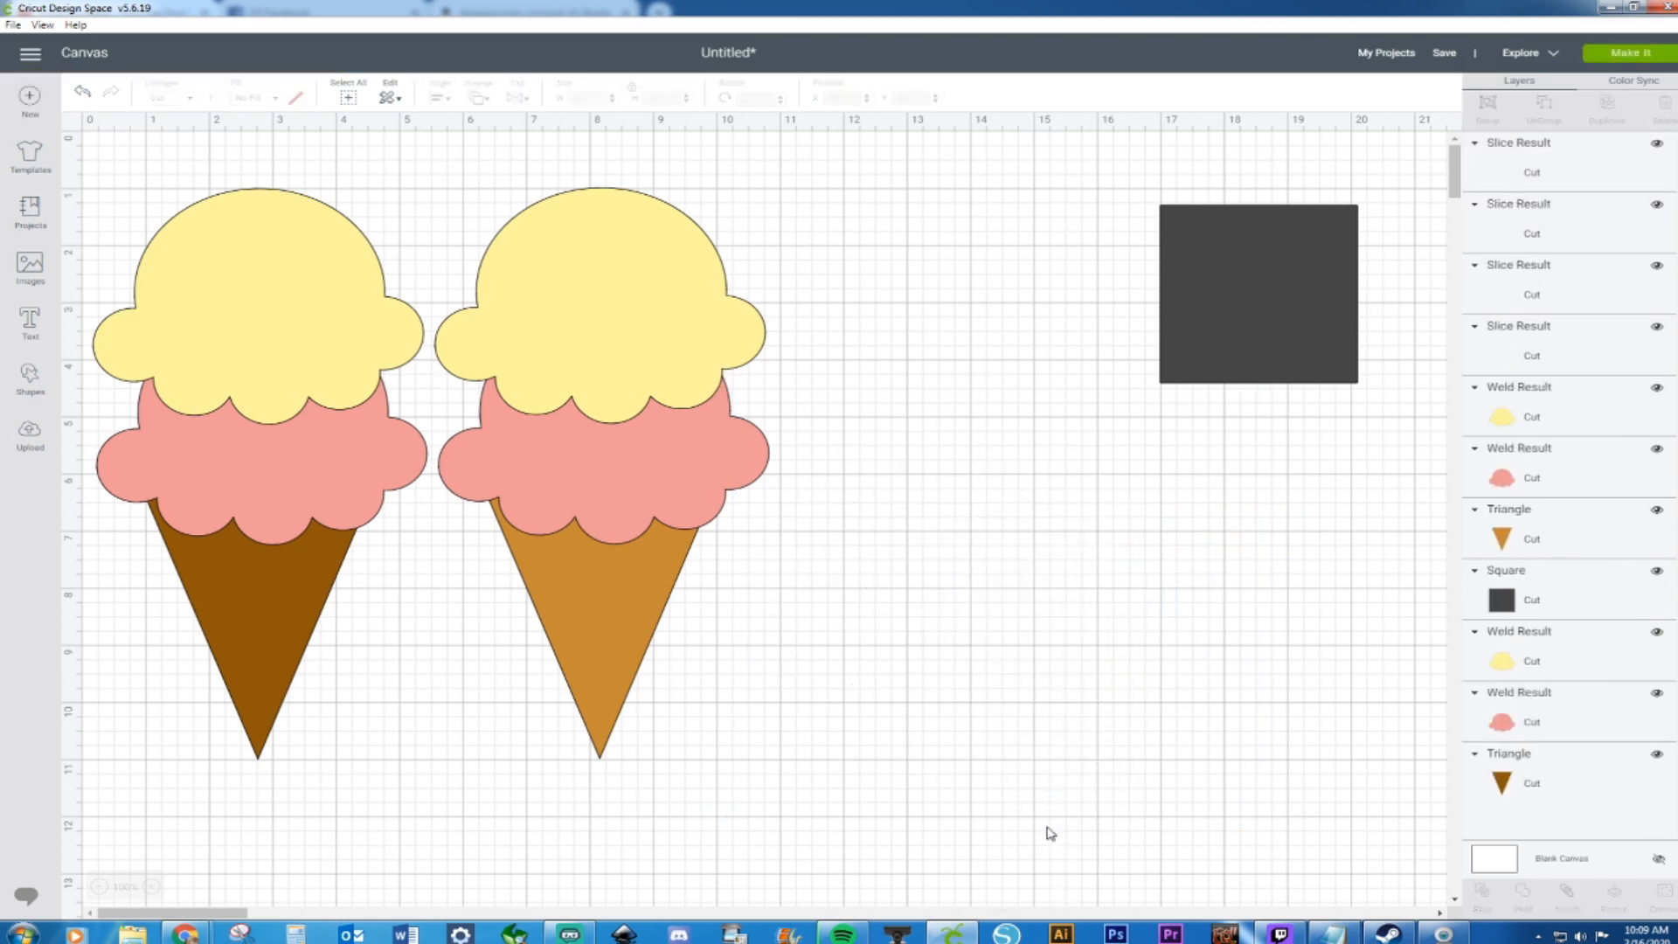
Delete the lattice offcuts outside the triangle and the dark lattice piece lying over it
{"action": "left_click", "coordinate": [901, 432]}
{"action": "key", "text": "Delete"}
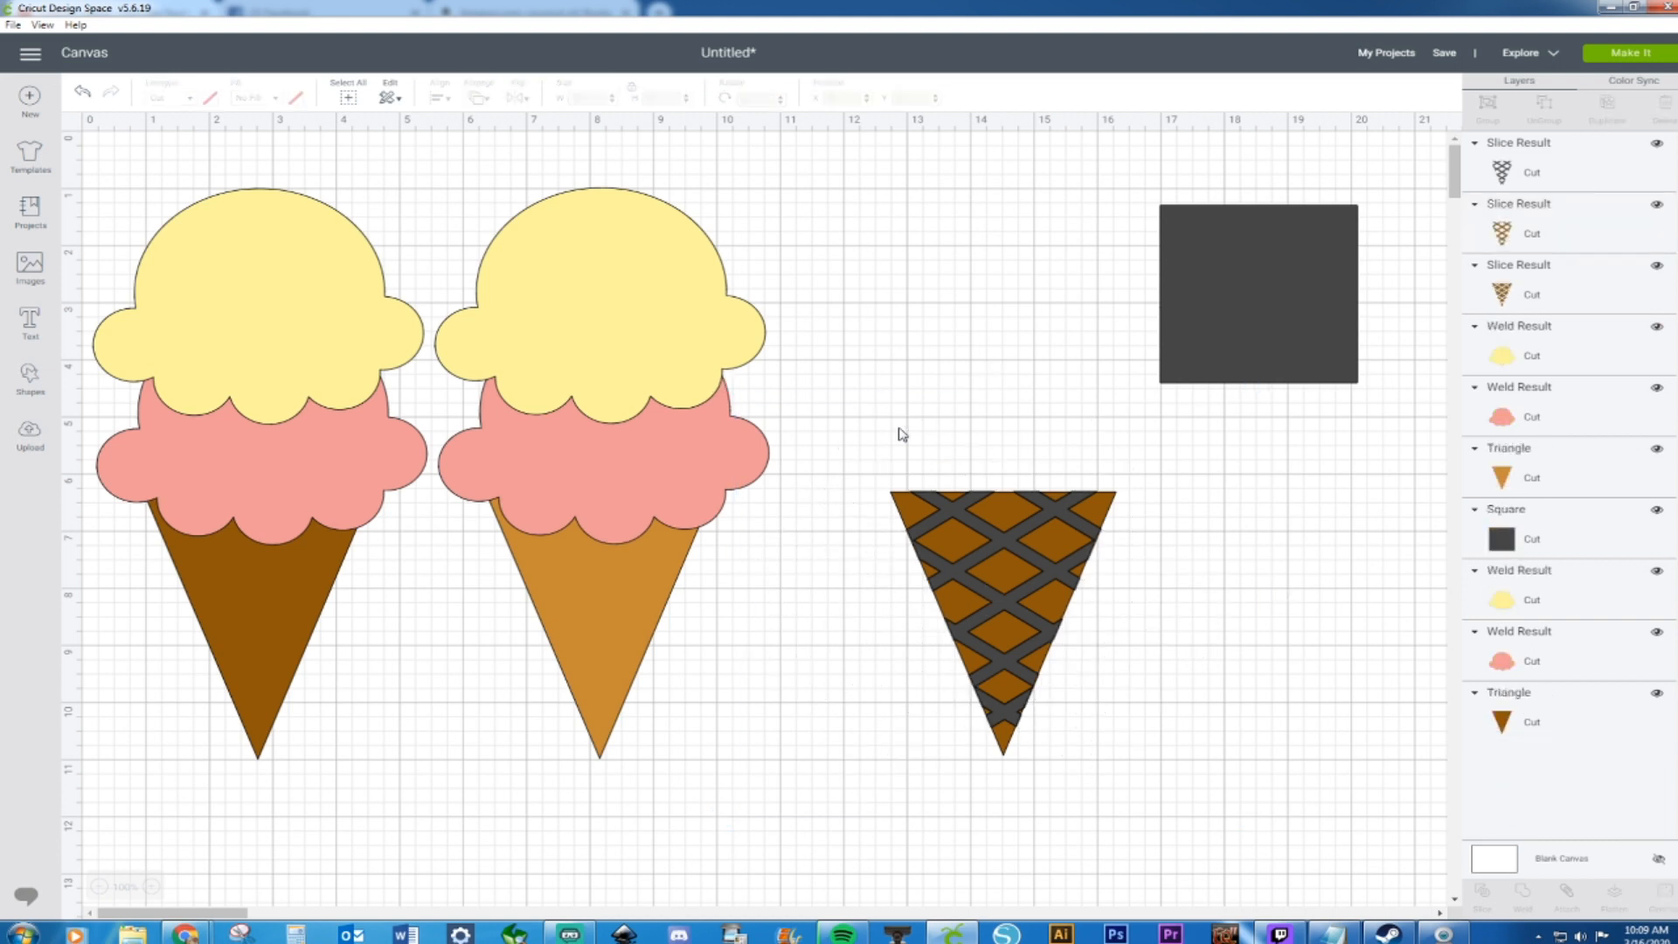
{"action": "left_click_drag", "start_coordinate": [957, 523], "coordinate": [950, 241]}
{"action": "key", "text": "Delete"}
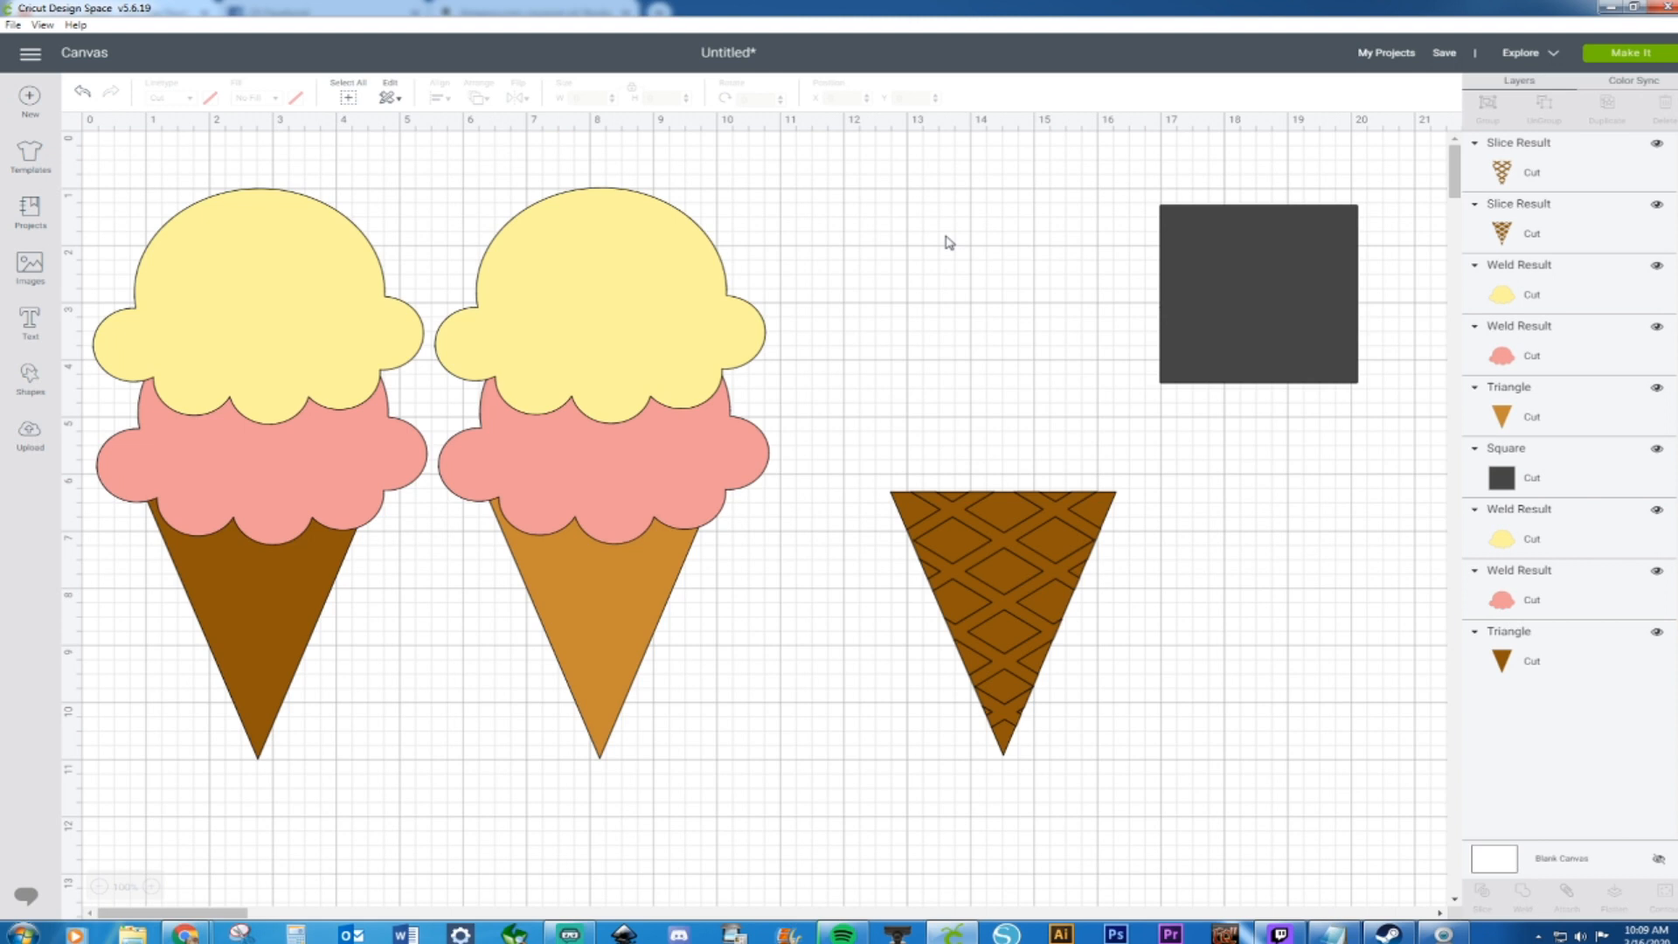
Pull the brown lattice piece away from the sliced triangle and delete the remaining triangle piece
{"action": "left_click_drag", "start_coordinate": [983, 537], "coordinate": [1252, 620]}
{"action": "left_click_drag", "start_coordinate": [933, 447], "coordinate": [930, 508]}
{"action": "left_click_drag", "start_coordinate": [860, 444], "coordinate": [1129, 808]}
{"action": "key", "text": "Delete"}
Place the brown lattice over the light brown cone and send both behind the scoops
{"action": "left_click_drag", "start_coordinate": [1300, 642], "coordinate": [624, 557]}
{"action": "left_click_drag", "start_coordinate": [749, 689], "coordinate": [536, 700]}
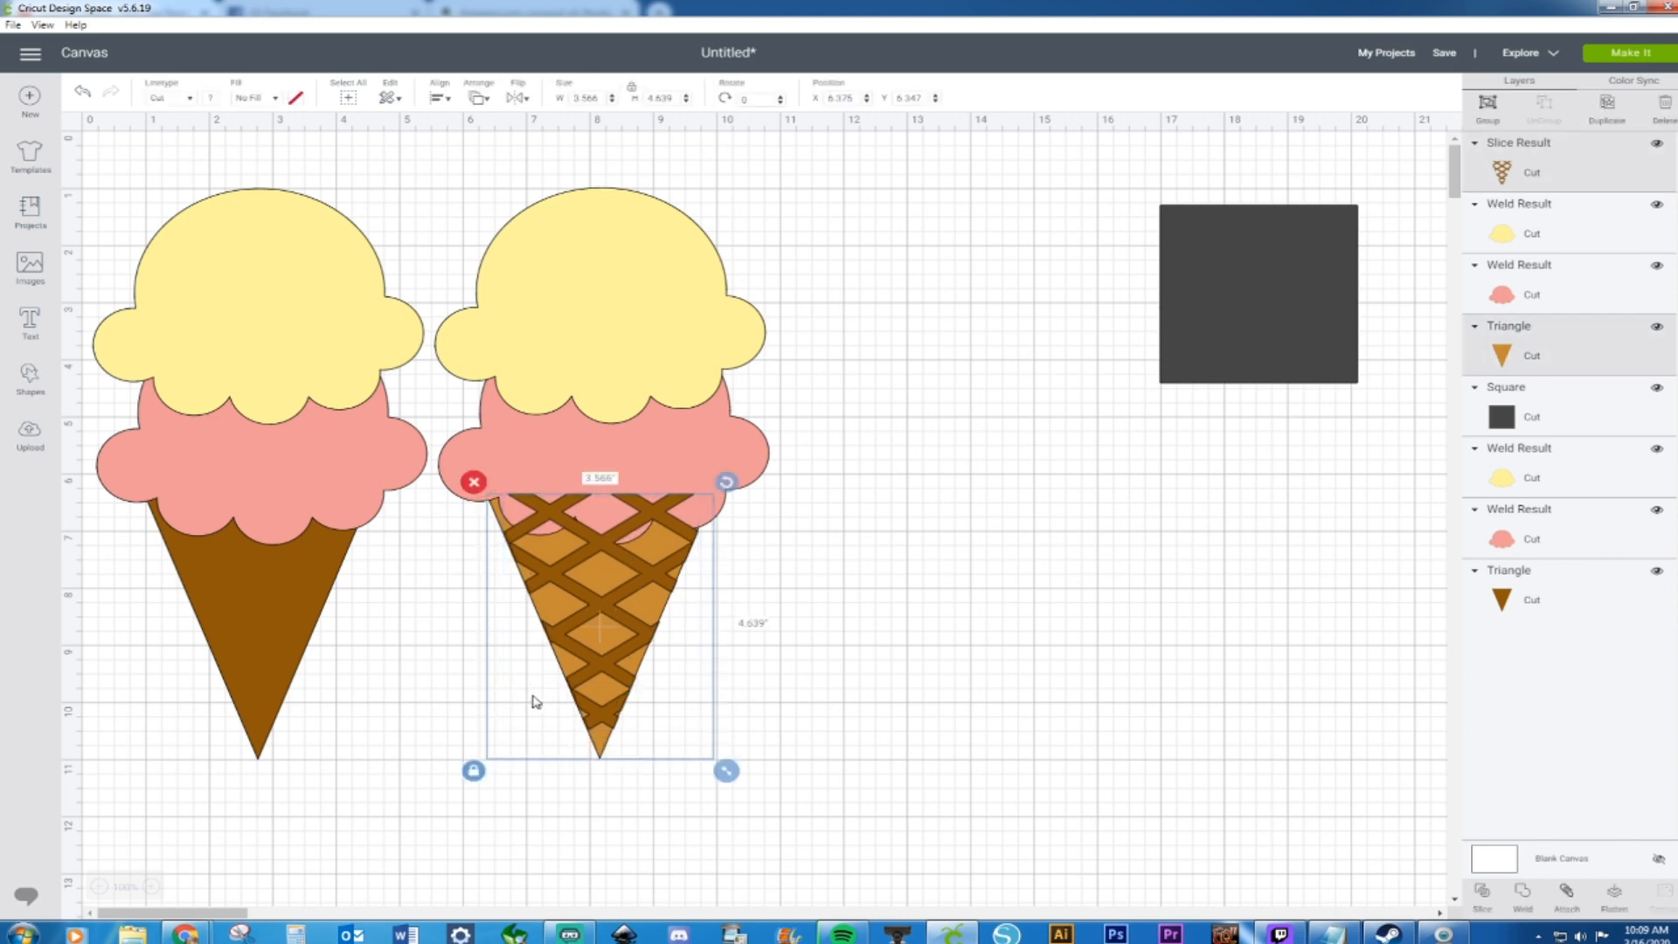
{"action": "right_click", "coordinate": [536, 700]}
{"action": "left_click", "coordinate": [590, 683]}
{"action": "left_click", "coordinate": [911, 766]}
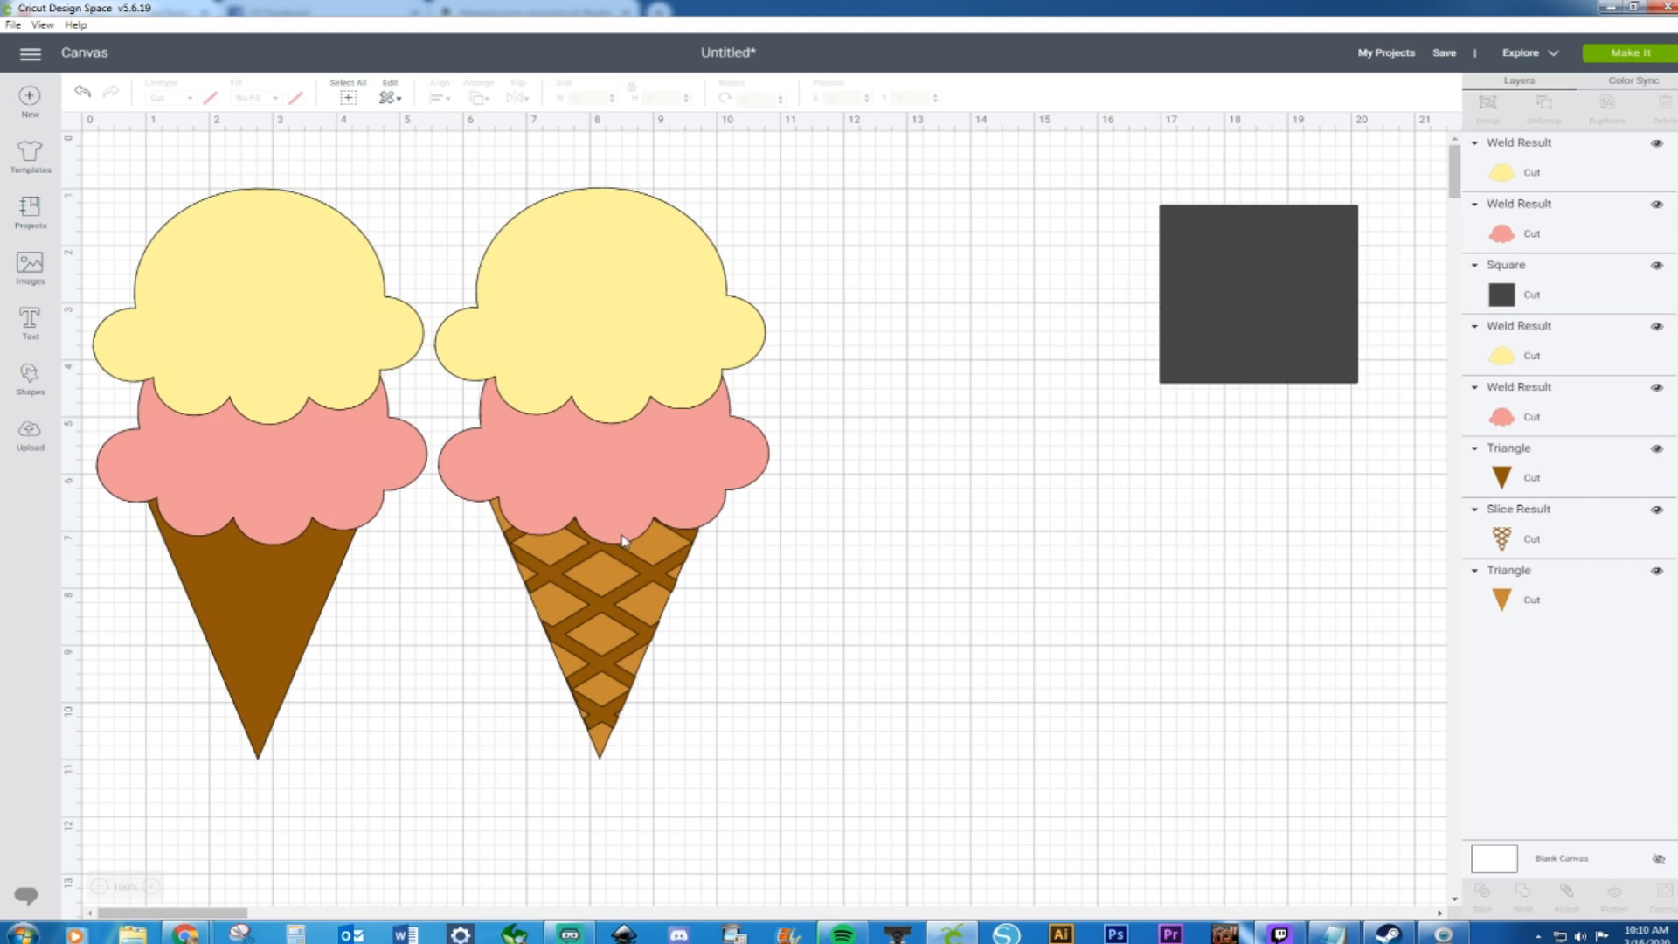
Reshape the dark square into a rectangle about 3.86 by 2.4 inches and place a copy of both scoops over it
{"action": "left_click_drag", "start_coordinate": [1334, 277], "coordinate": [986, 682]}
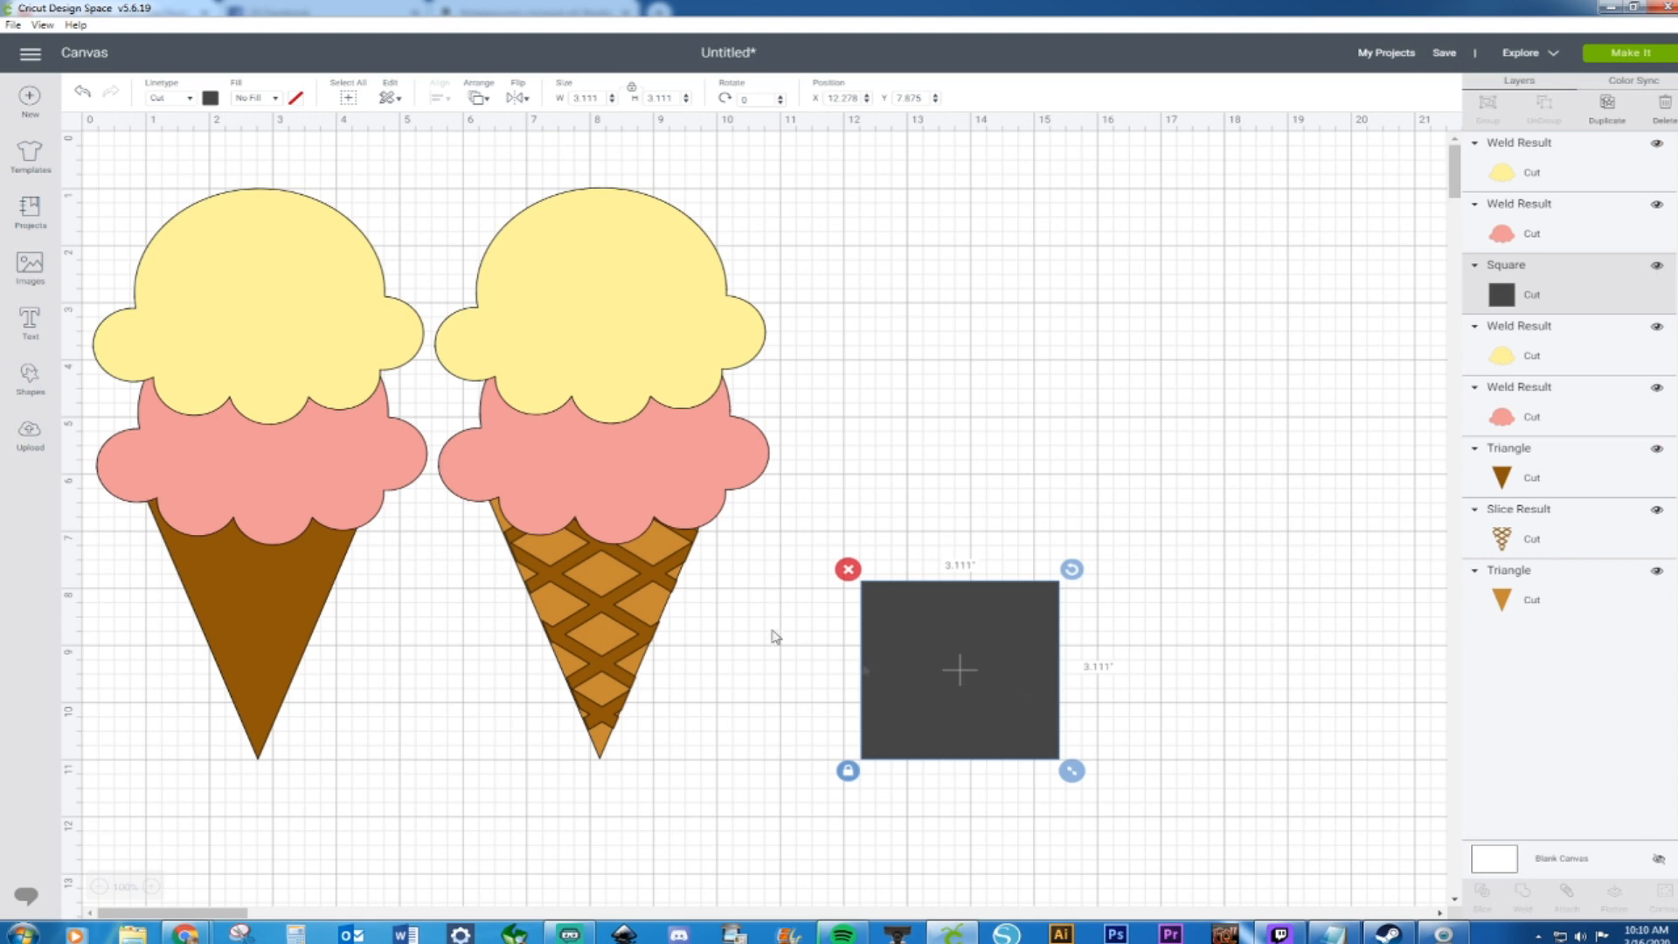
{"action": "left_click_drag", "start_coordinate": [928, 648], "coordinate": [907, 536]}
{"action": "mouse_move", "coordinate": [1064, 672]}
{"action": "left_mouse_down"}
{"action": "mouse_move", "coordinate": [1067, 632]}
{"action": "mouse_move", "coordinate": [1103, 628]}
{"action": "left_mouse_up"}
{"action": "left_click", "coordinate": [1047, 673]}
{"action": "mouse_move", "coordinate": [789, 212]}
{"action": "left_mouse_down"}
{"action": "mouse_move", "coordinate": [686, 458]}
{"action": "mouse_move", "coordinate": [1012, 338]}
{"action": "mouse_move", "coordinate": [1031, 354]}
{"action": "mouse_move", "coordinate": [1015, 359]}
{"action": "left_mouse_up"}
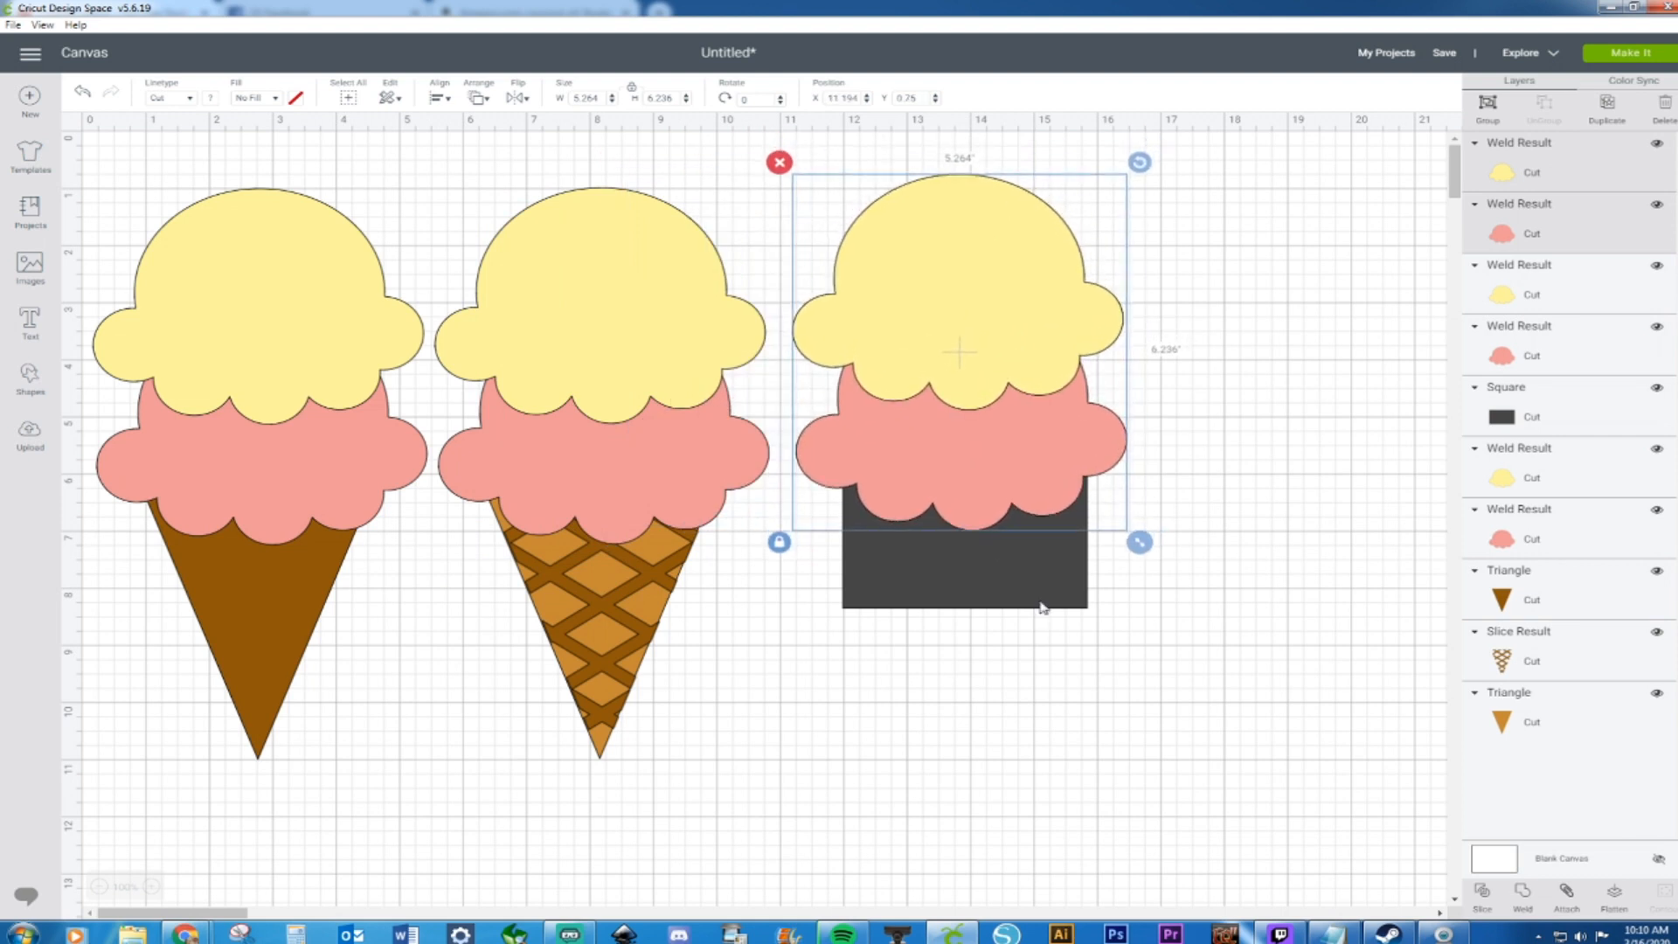
Copy the dark rectangle, place the copy below it and rotate the copy 90 degrees
{"action": "left_click", "coordinate": [955, 603]}
{"action": "key", "text": "ctrl+c"}
{"action": "key", "text": "ctrl+v"}
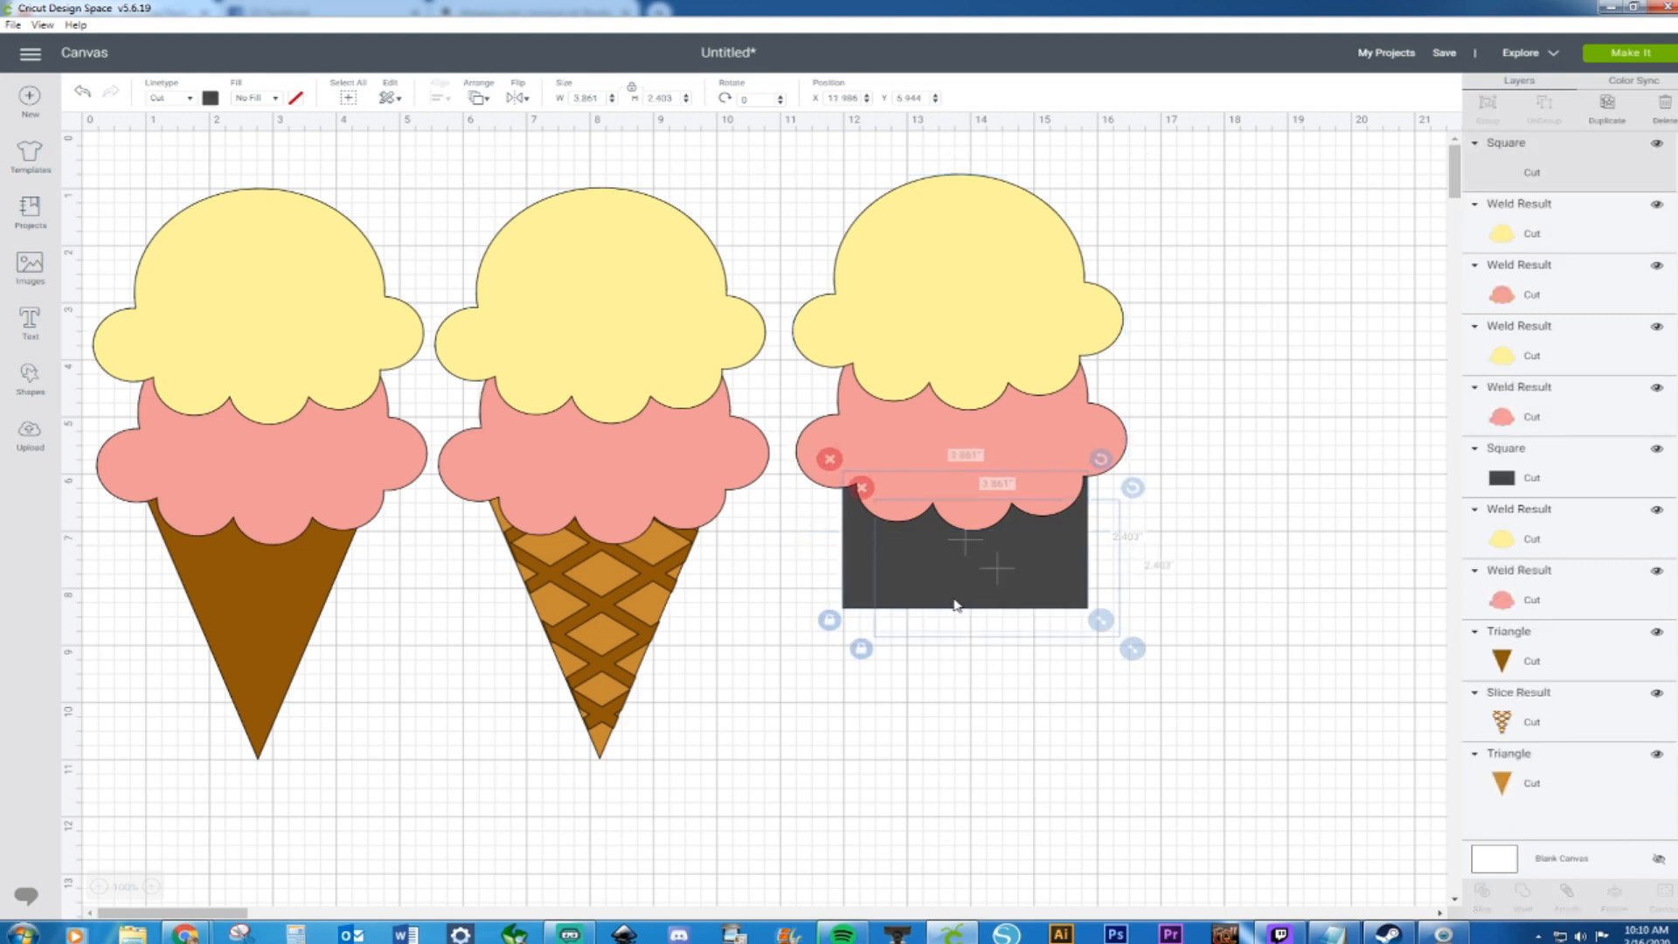
{"action": "left_click_drag", "start_coordinate": [979, 615], "coordinate": [963, 755]}
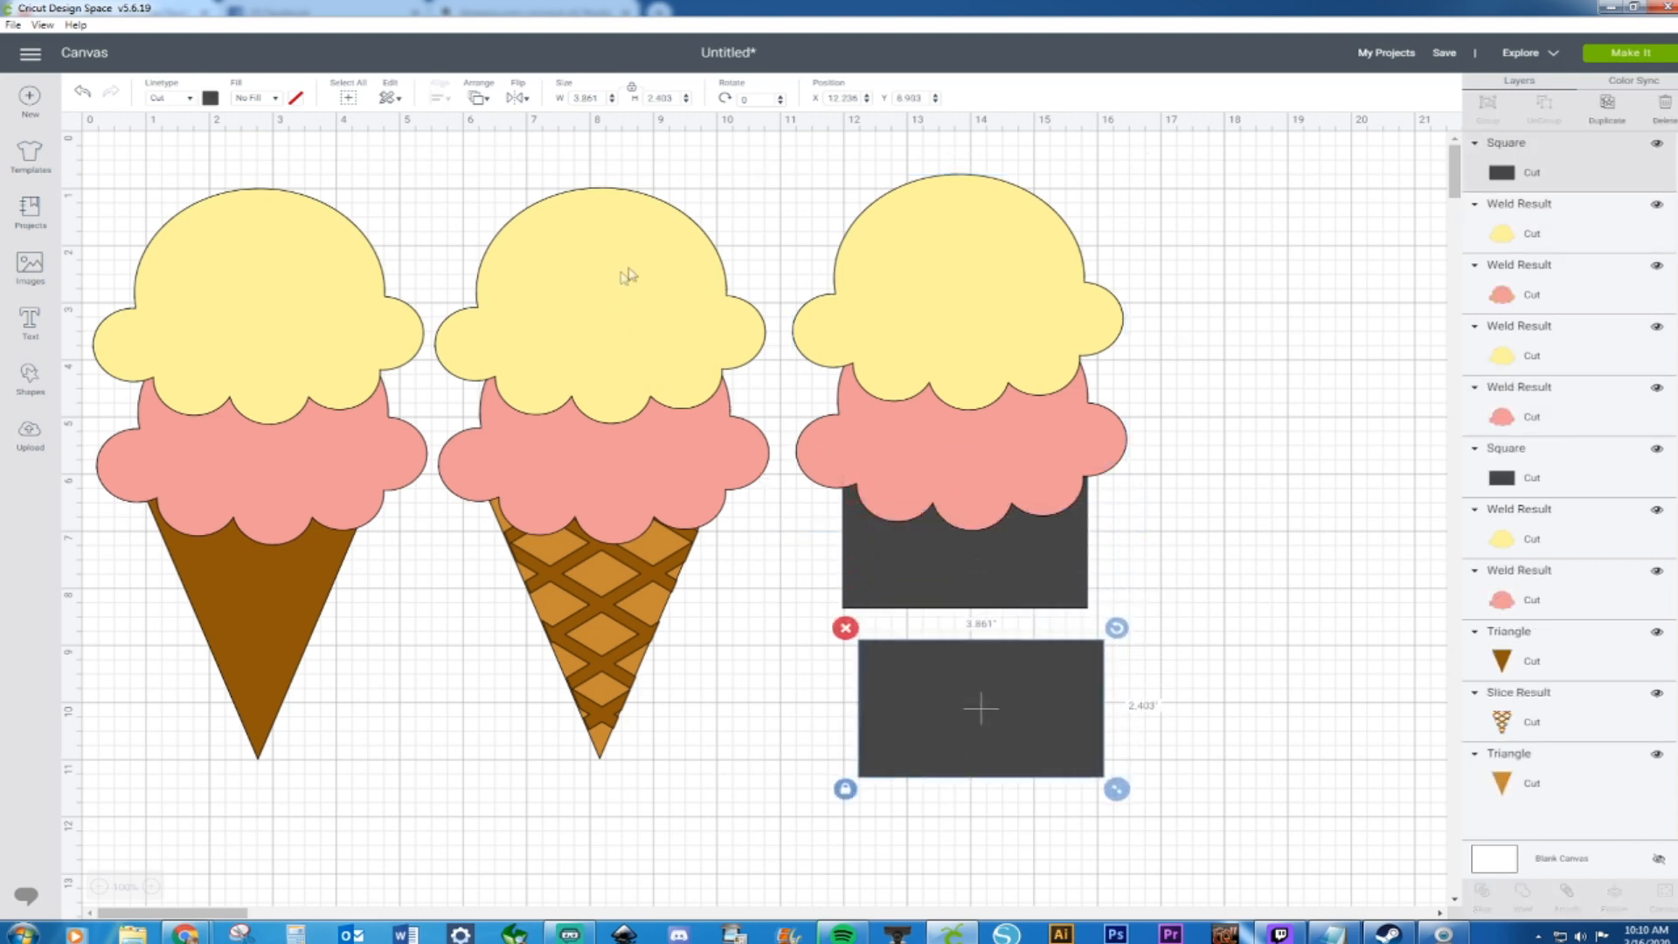
{"action": "left_click", "coordinate": [757, 99]}
{"action": "key", "text": "Return"}
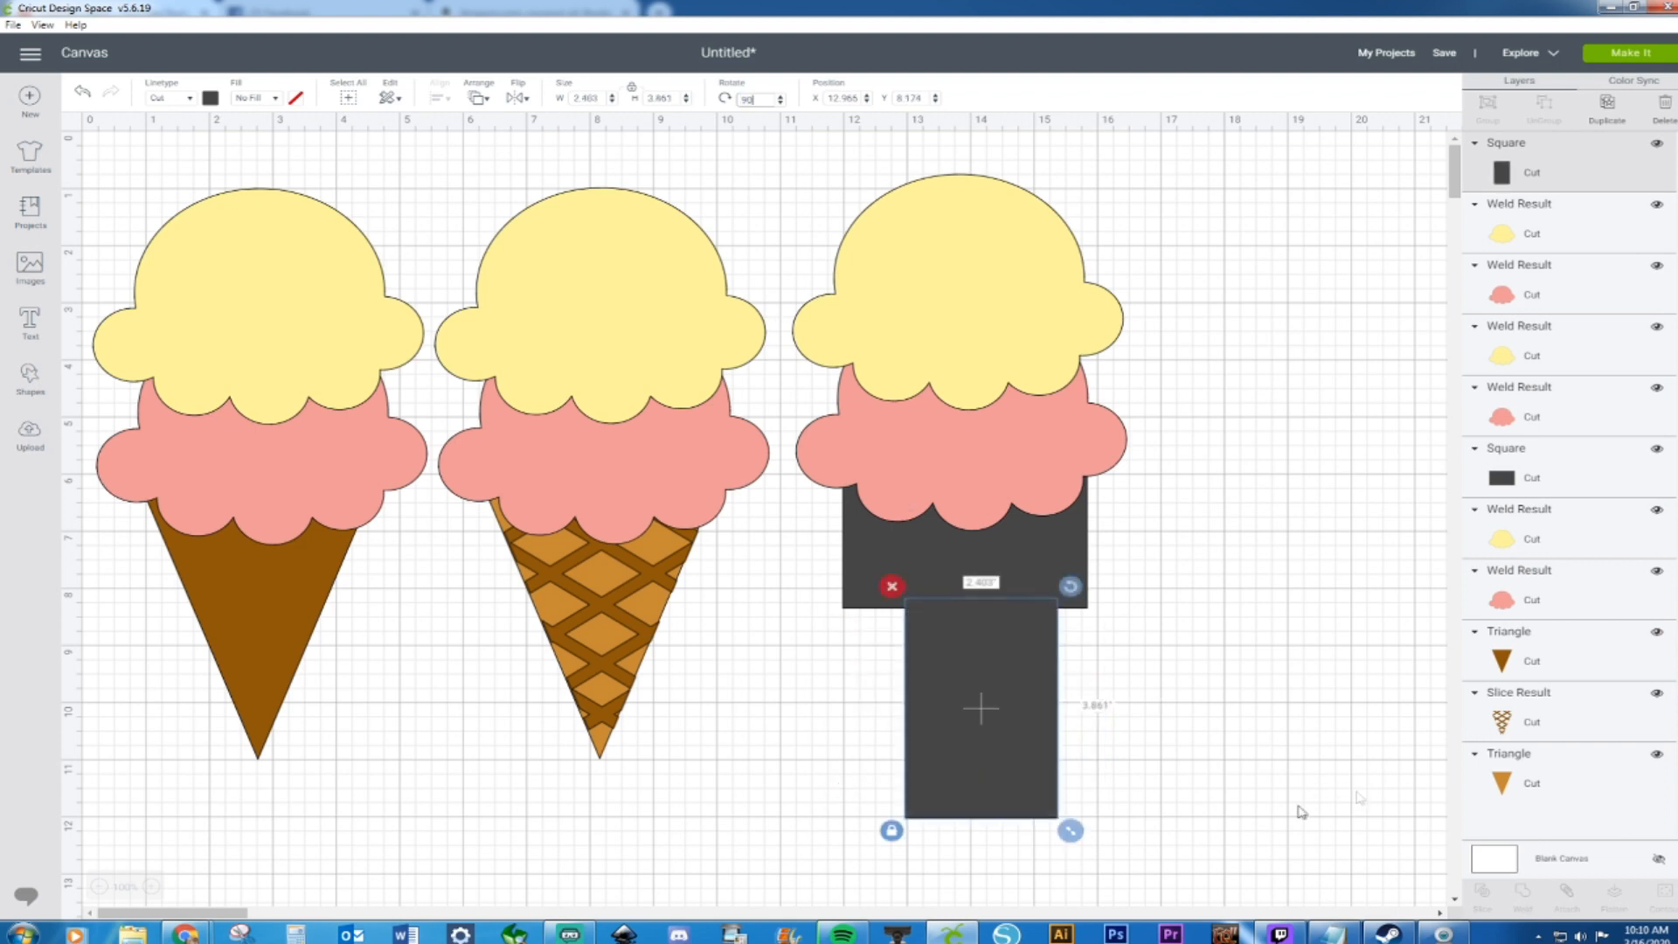
Overlap the upright rectangle with the wide one's lower edge and center the two horizontally
{"action": "left_click_drag", "start_coordinate": [984, 774], "coordinate": [968, 739]}
{"action": "left_click", "coordinate": [1061, 586]}
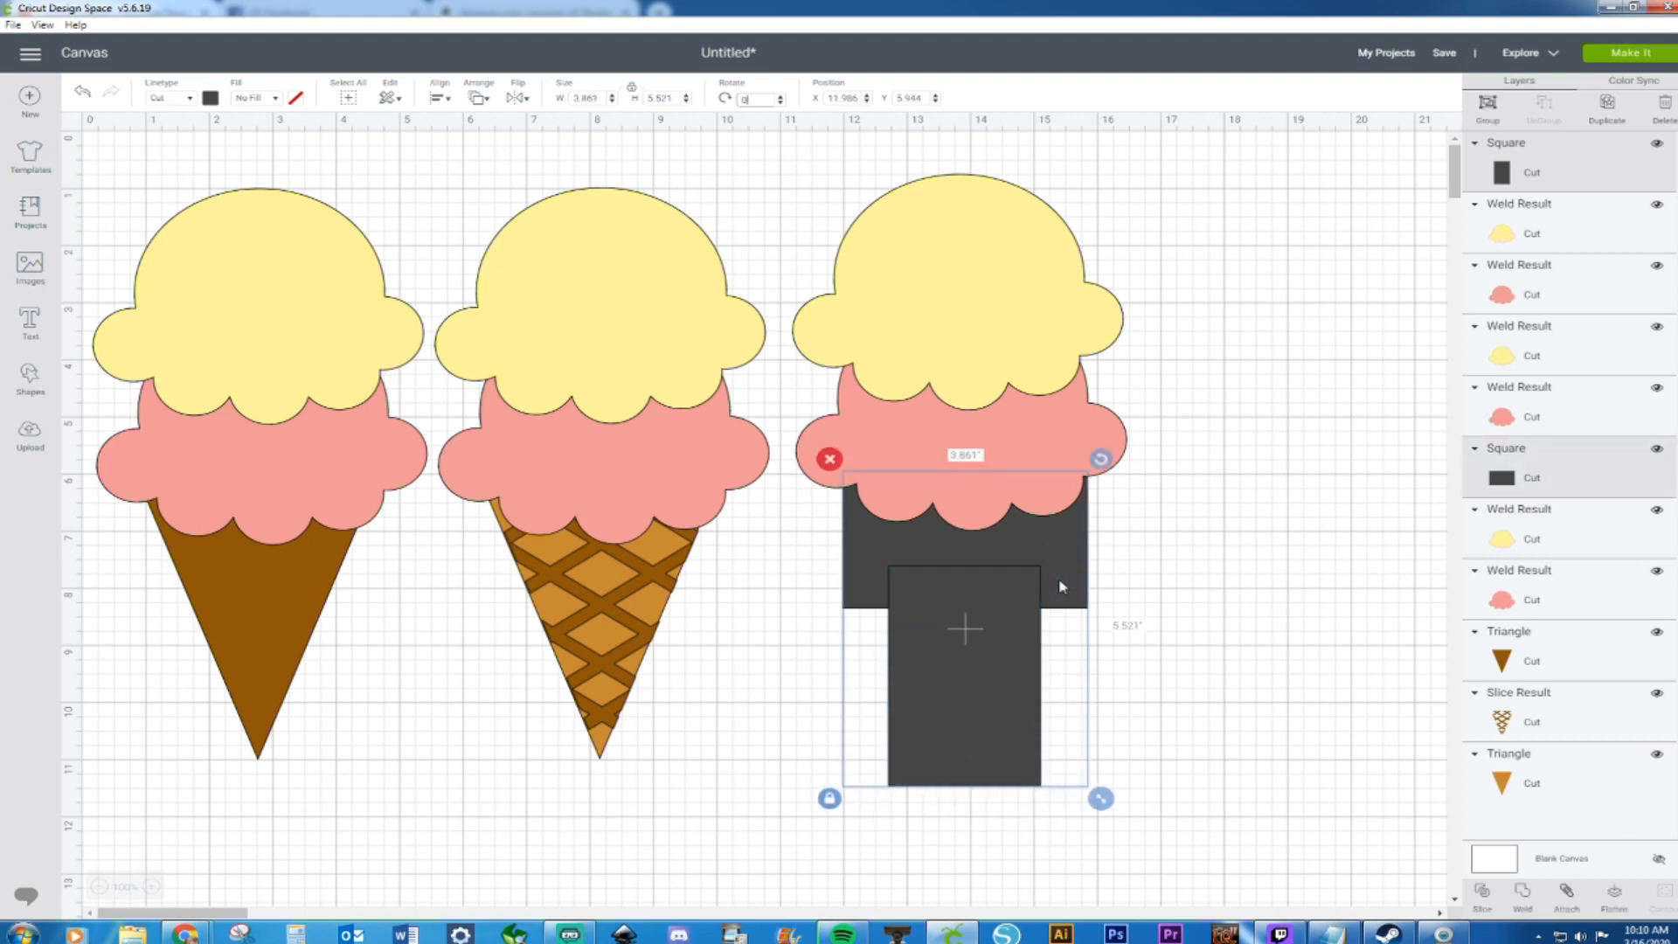
{"action": "left_click", "coordinate": [437, 100]}
{"action": "left_click", "coordinate": [472, 173]}
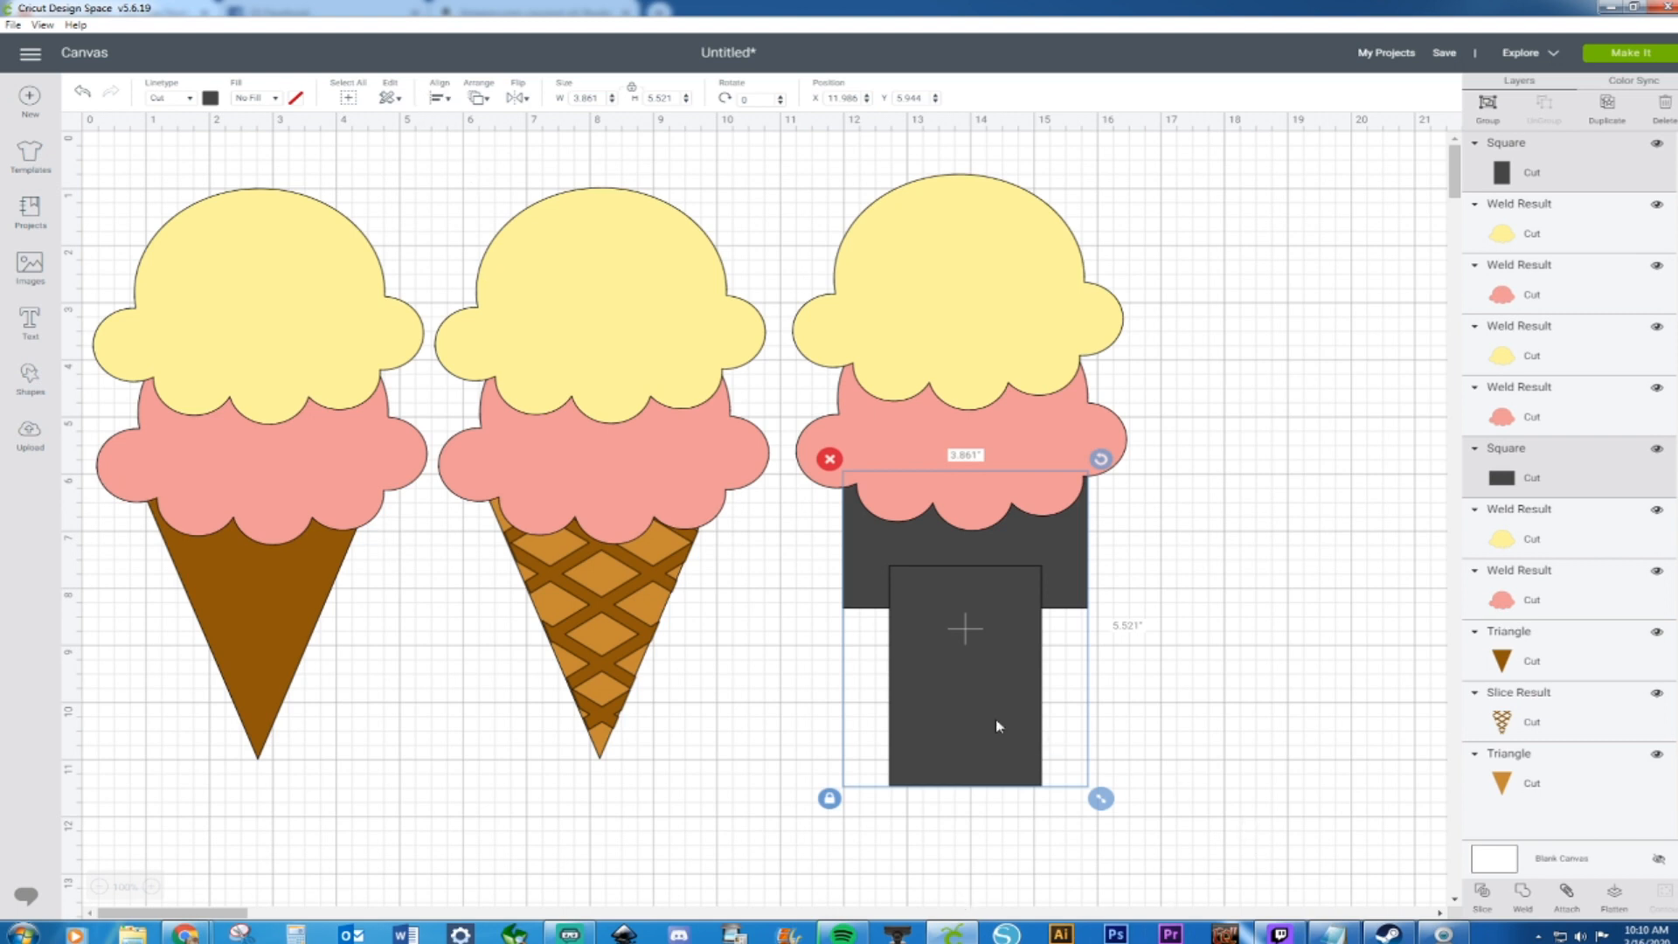
Nudge the upright rectangle up to about Y 7.2, deeper into the wide rectangle
{"action": "left_click", "coordinate": [1121, 717]}
{"action": "left_click", "coordinate": [1003, 743]}
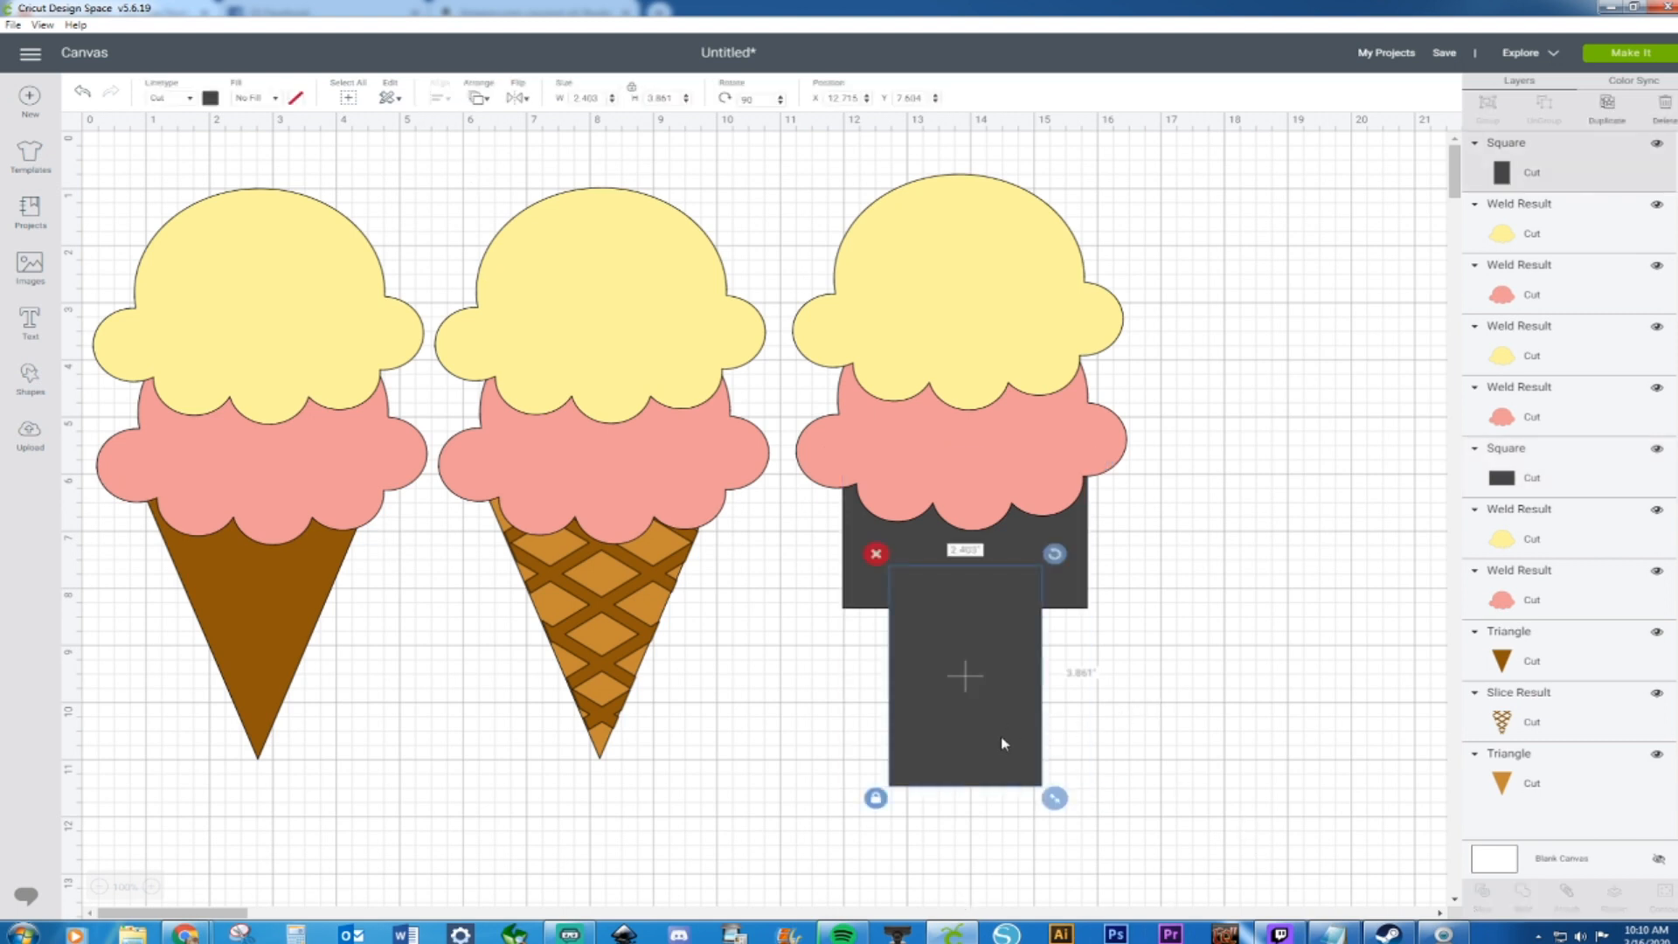
{"action": "key", "text": "Up"}
{"action": "key", "text": "Up"}
{"action": "key", "text": "Up"}
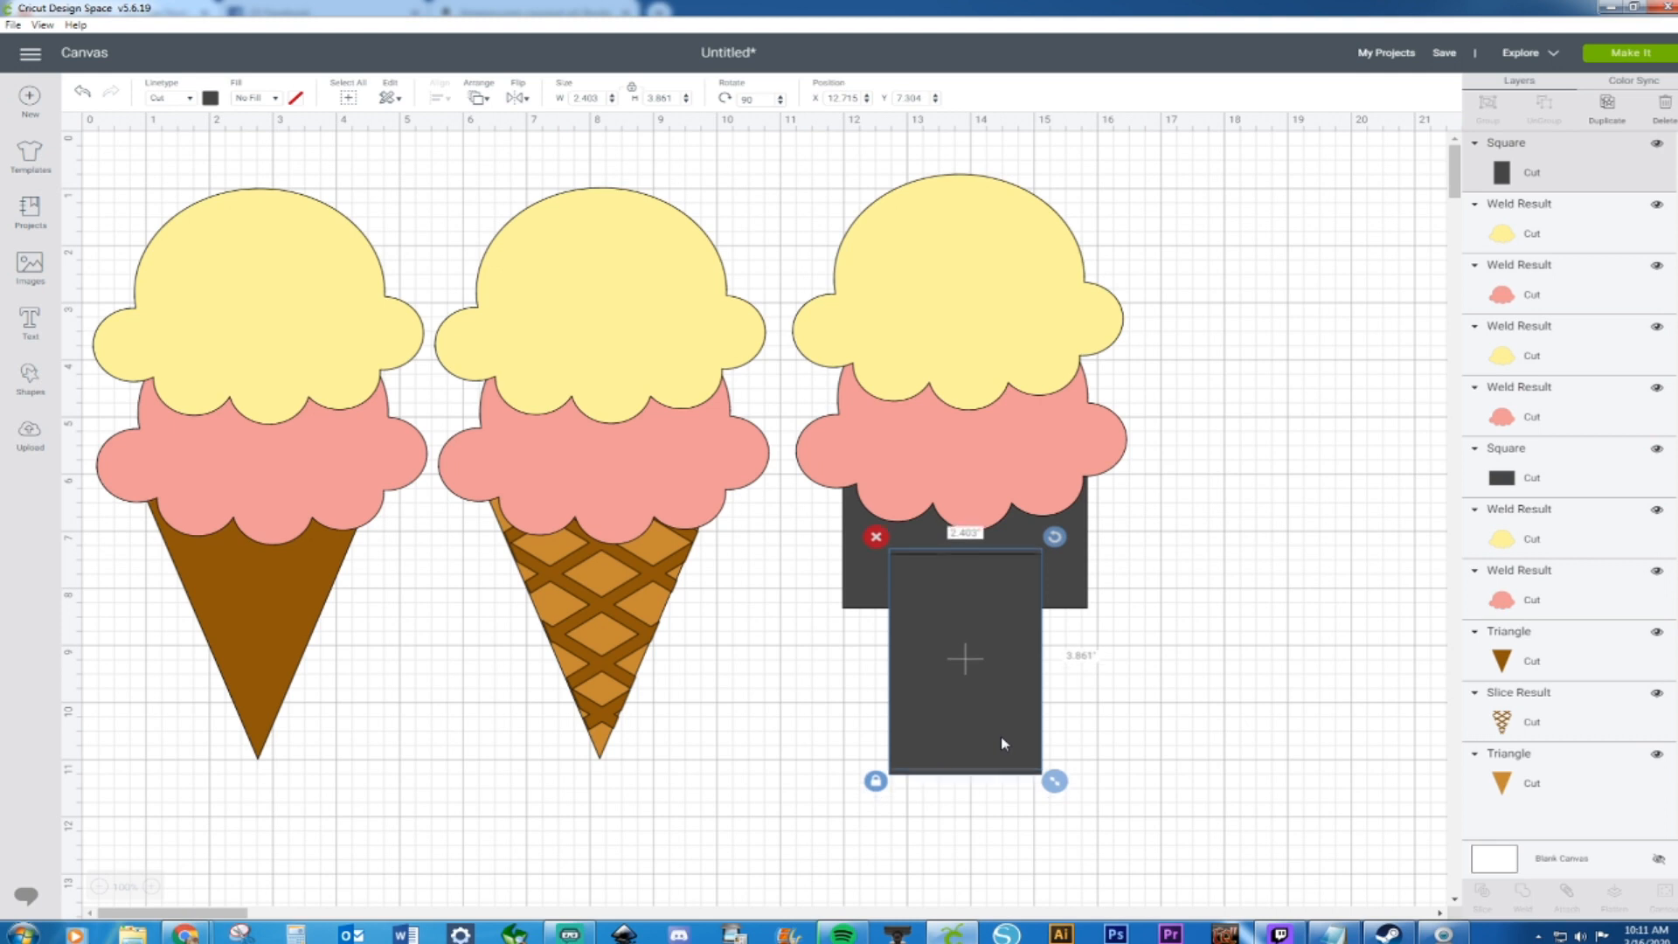
{"action": "key", "text": "Up"}
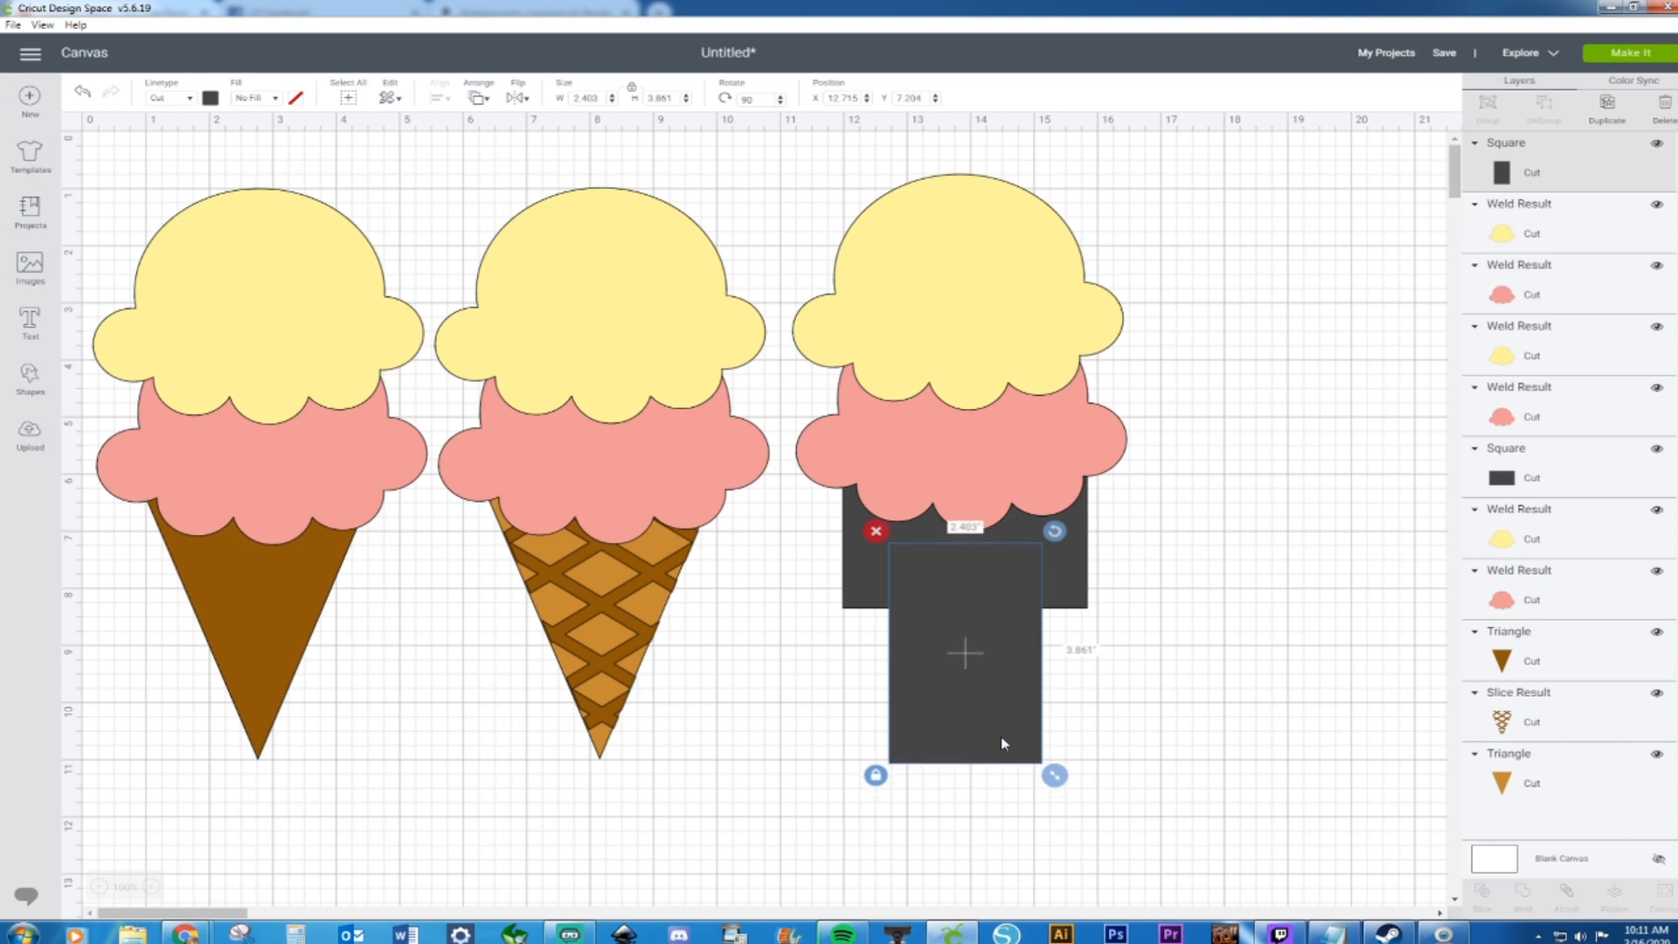
Weld the upright and wide dark rectangles into a single cake cone shape
{"action": "left_click", "coordinate": [1248, 773]}
{"action": "left_click", "coordinate": [1062, 586]}
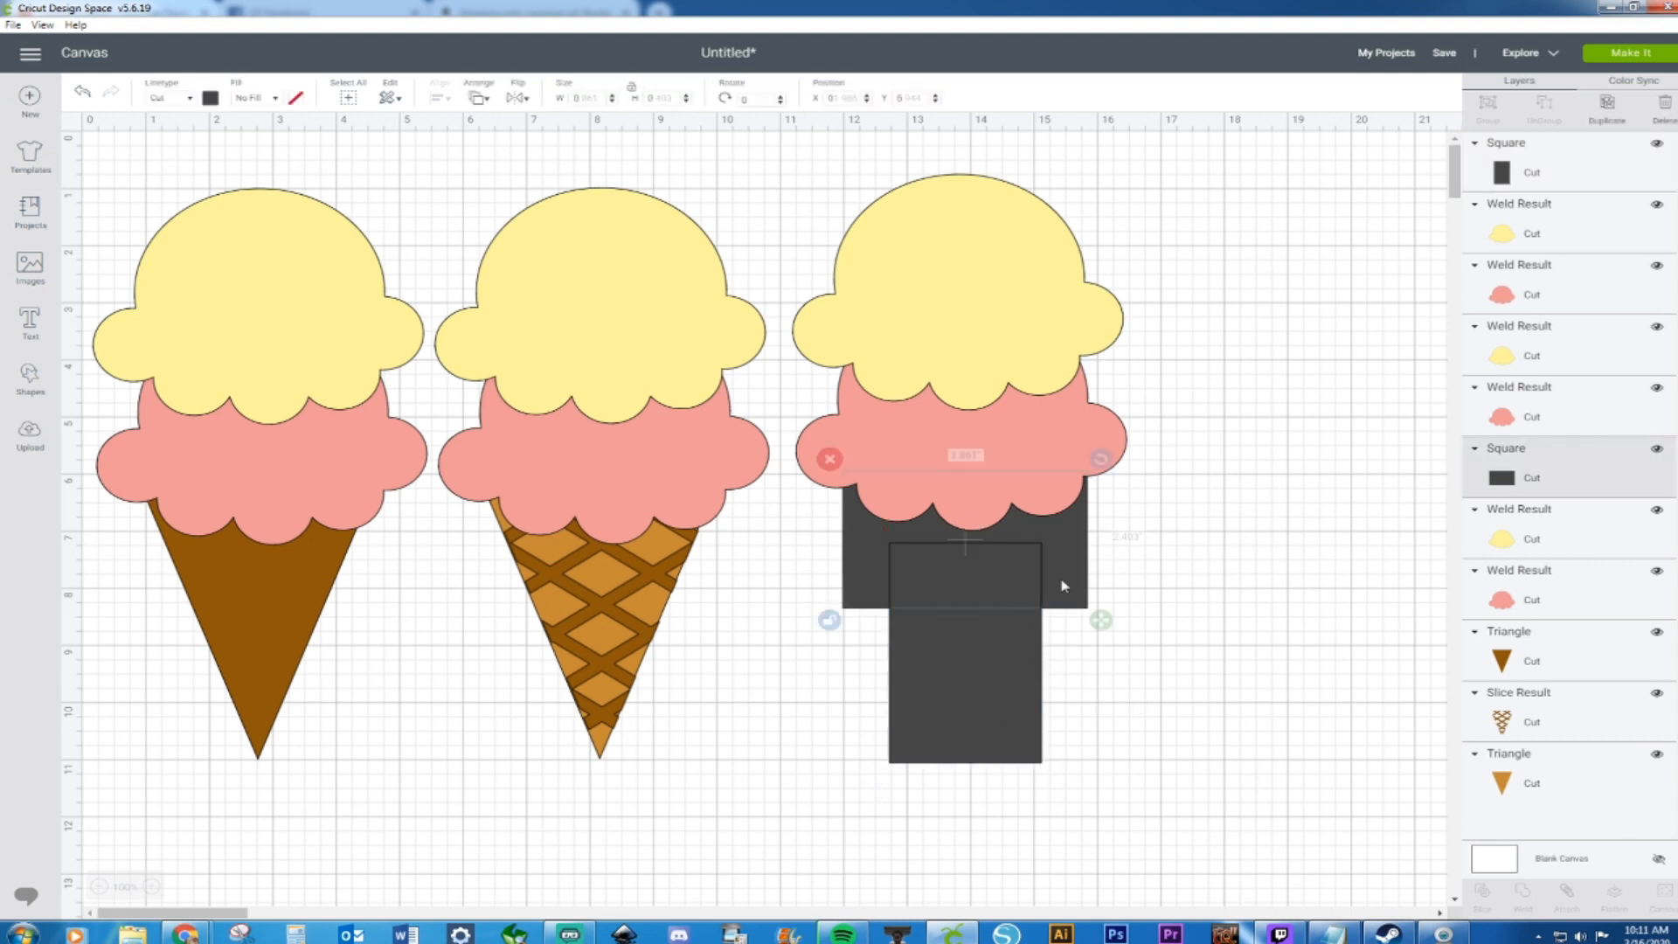
{"action": "left_click", "coordinate": [998, 680], "text": "shift"}
{"action": "right_click", "coordinate": [998, 680]}
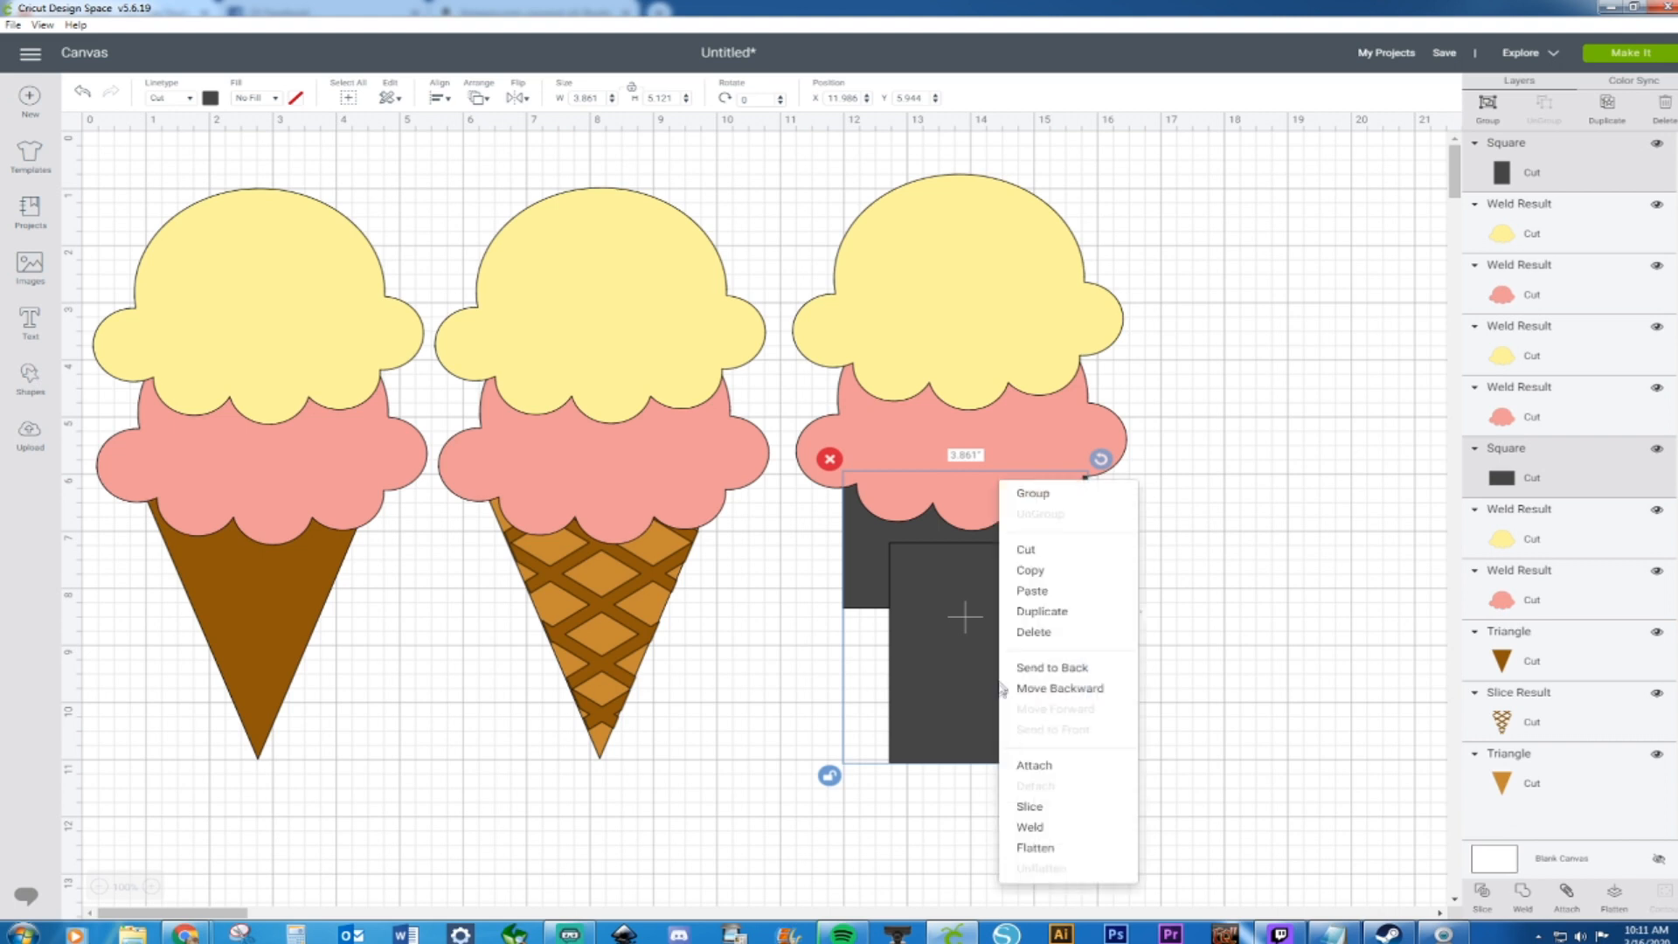
{"action": "left_click", "coordinate": [1044, 830]}
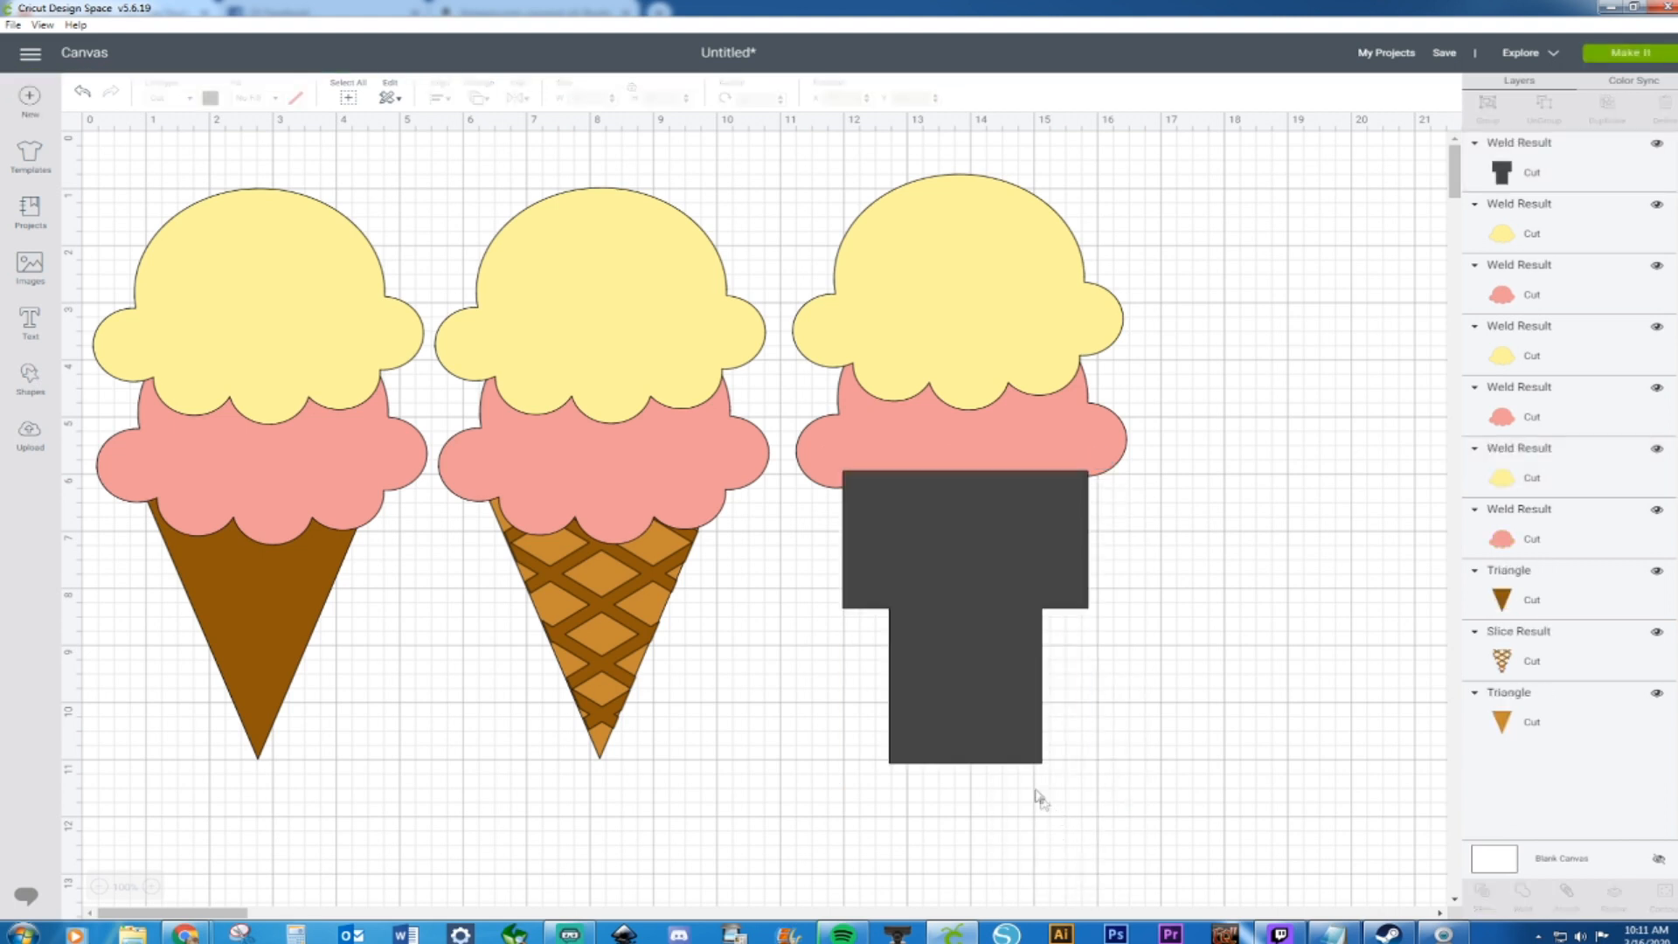
Send the welded dark cone shape to the back, behind the scoops
{"action": "right_click", "coordinate": [1033, 670]}
{"action": "left_click", "coordinate": [1083, 651]}
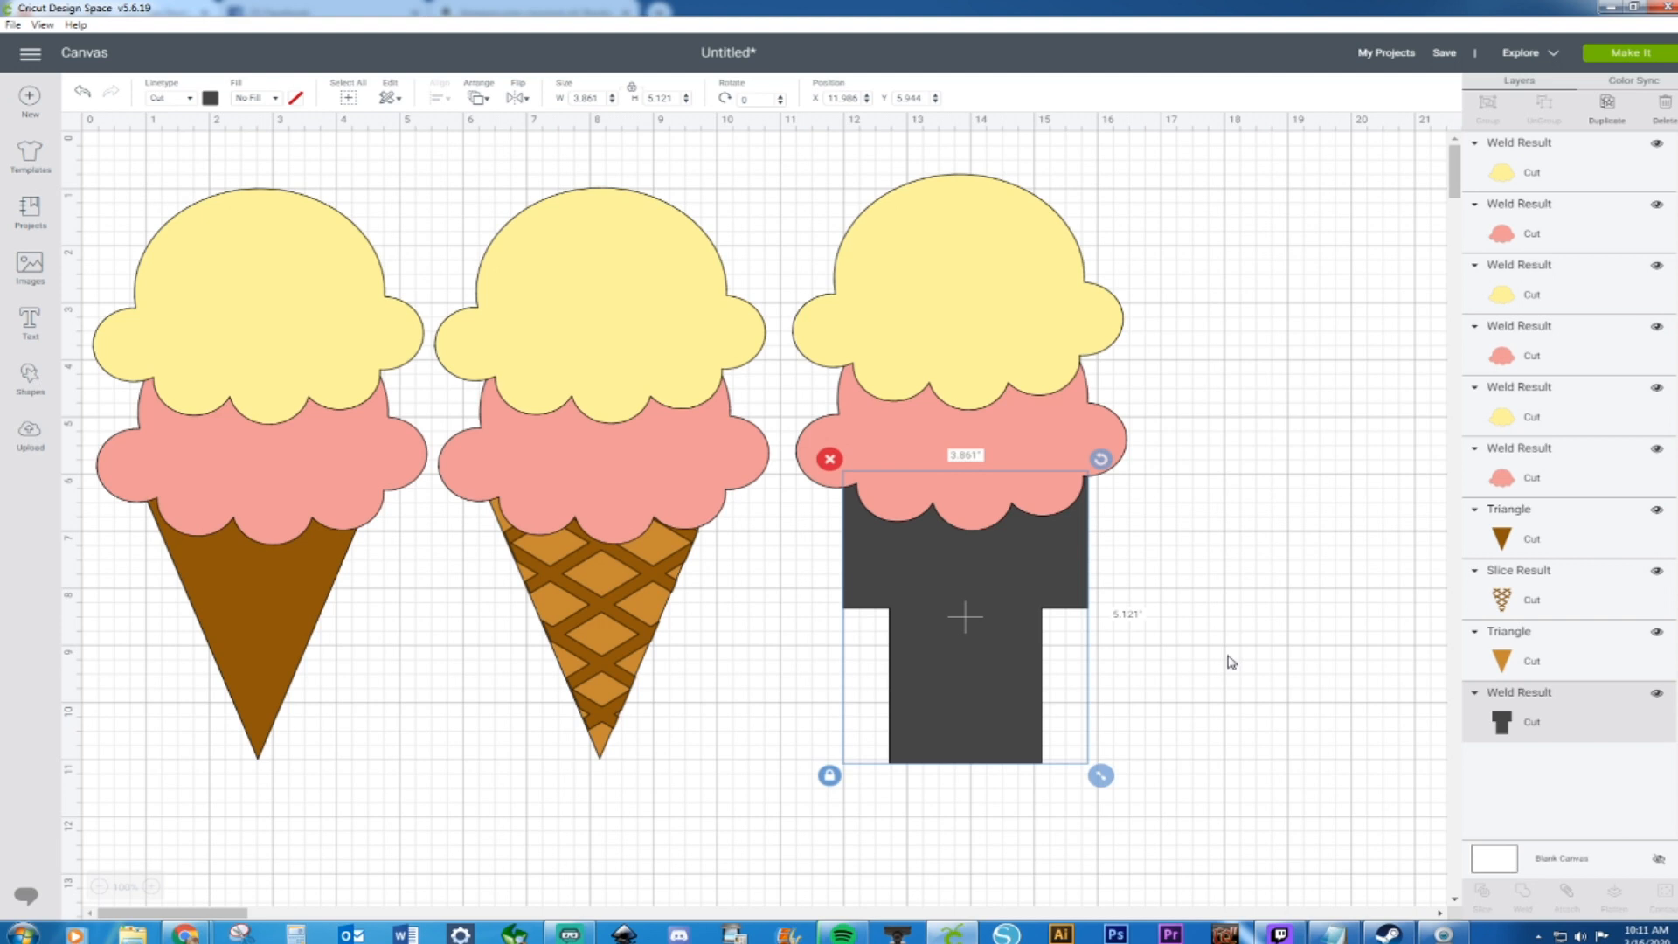
{"action": "left_click", "coordinate": [1249, 697]}
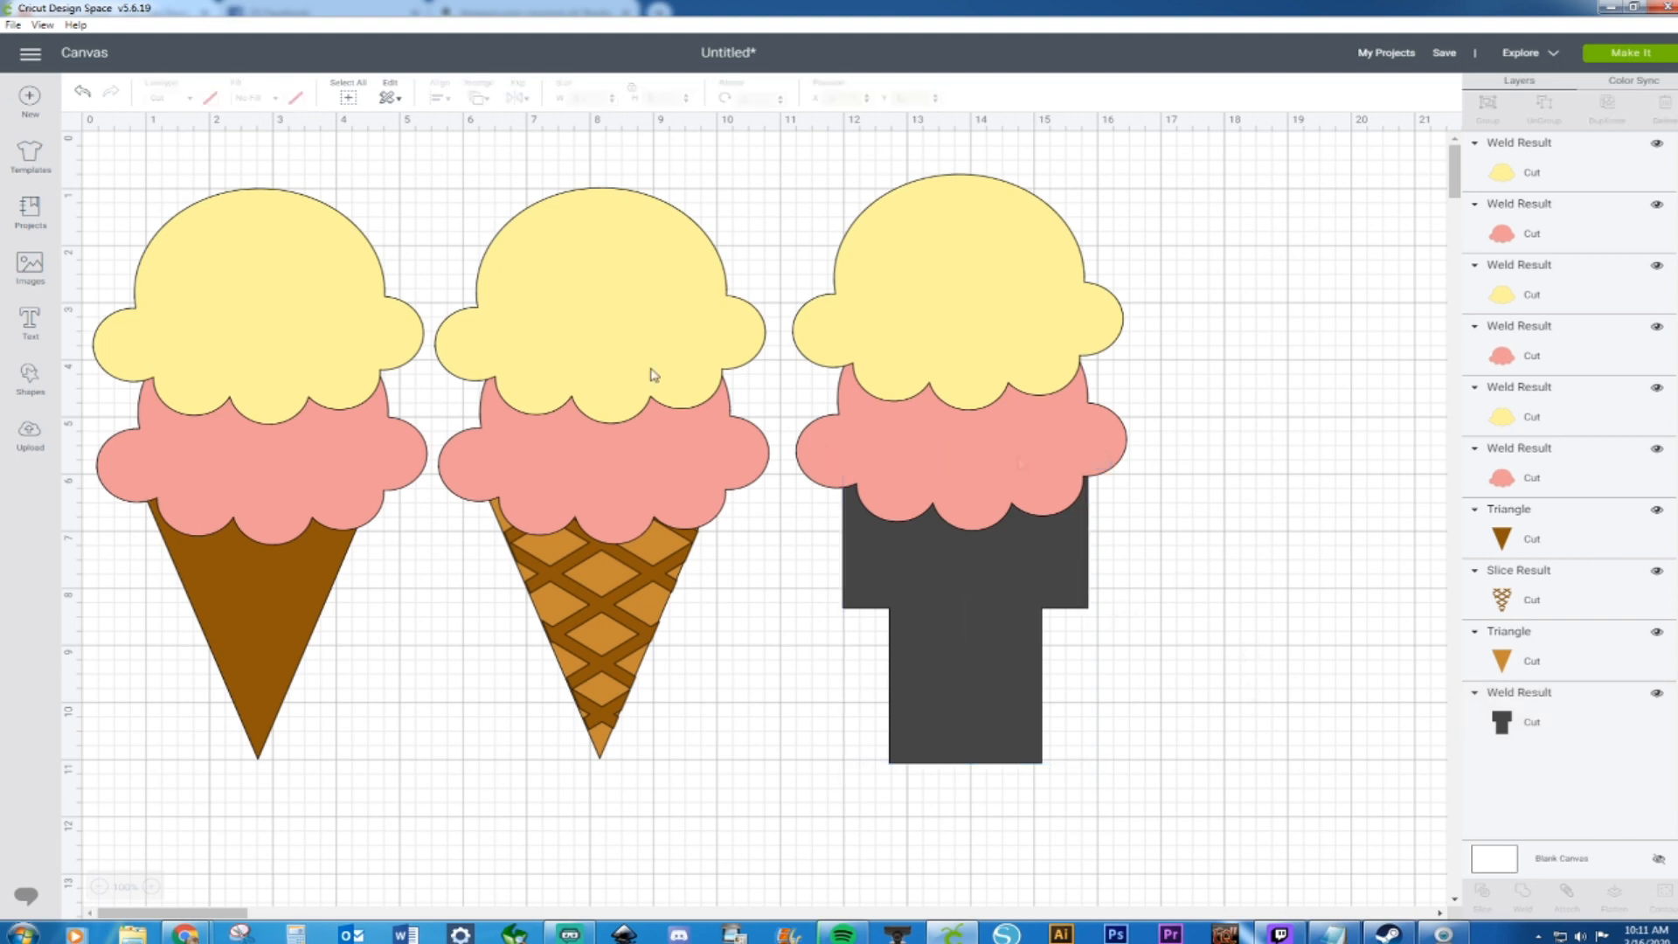
Insert a new square and place it beside the lower part of the dark cone shape
{"action": "left_click", "coordinate": [26, 384]}
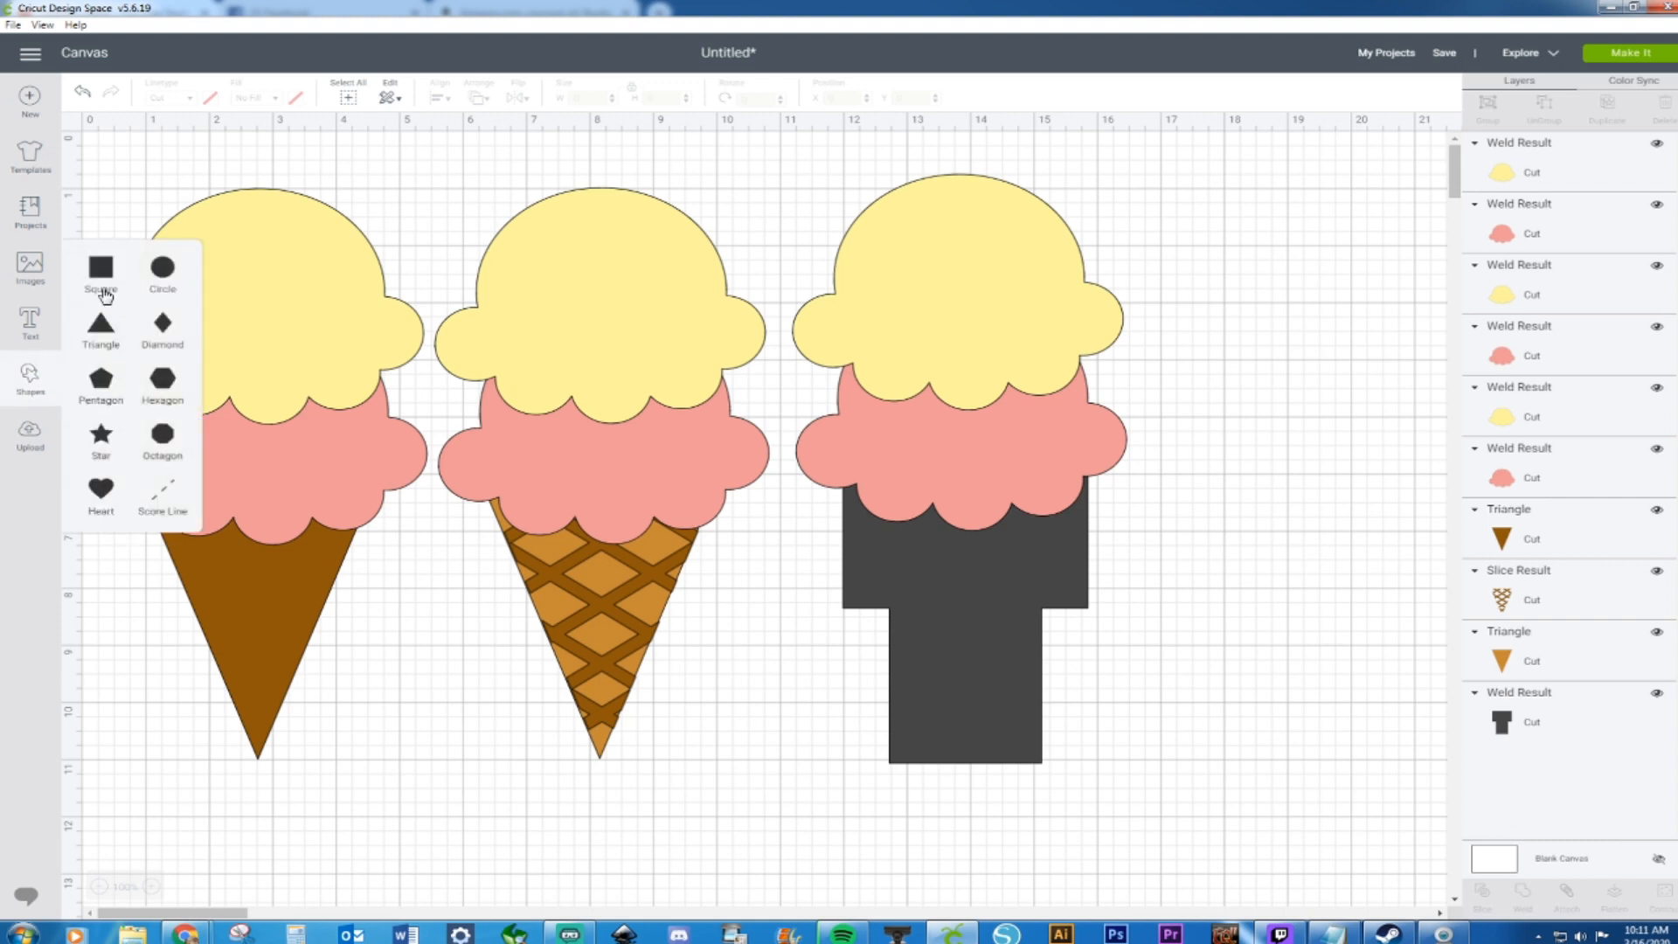
{"action": "left_click", "coordinate": [102, 275]}
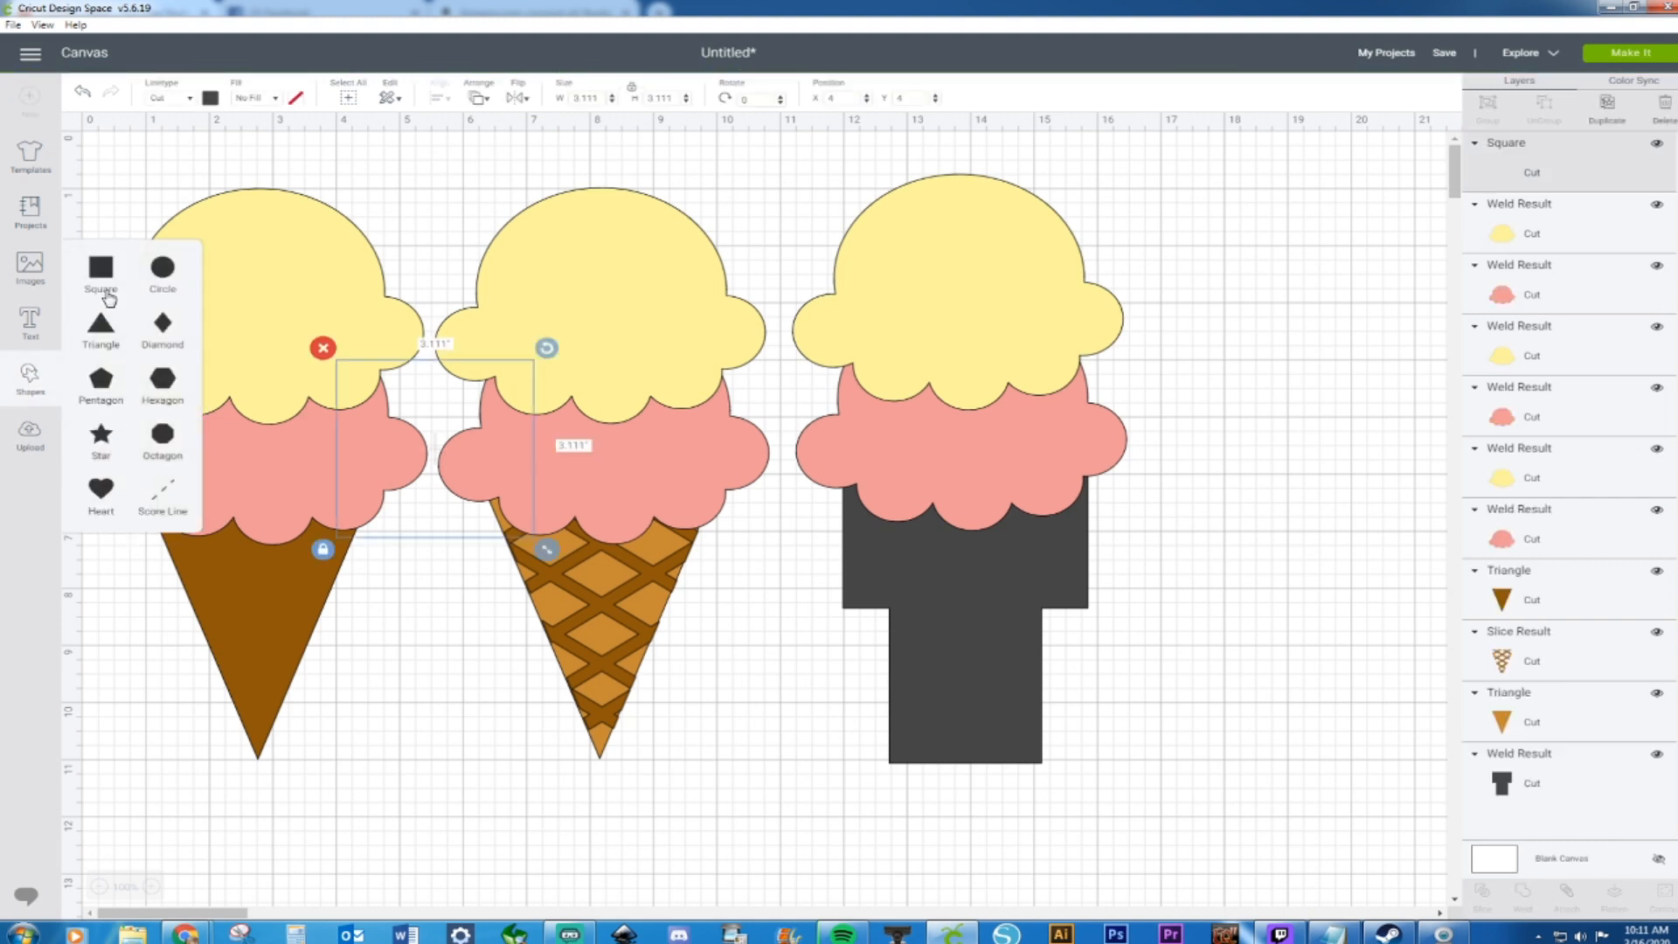
{"action": "left_click_drag", "start_coordinate": [458, 481], "coordinate": [821, 786]}
{"action": "key", "text": "ctrl+v"}
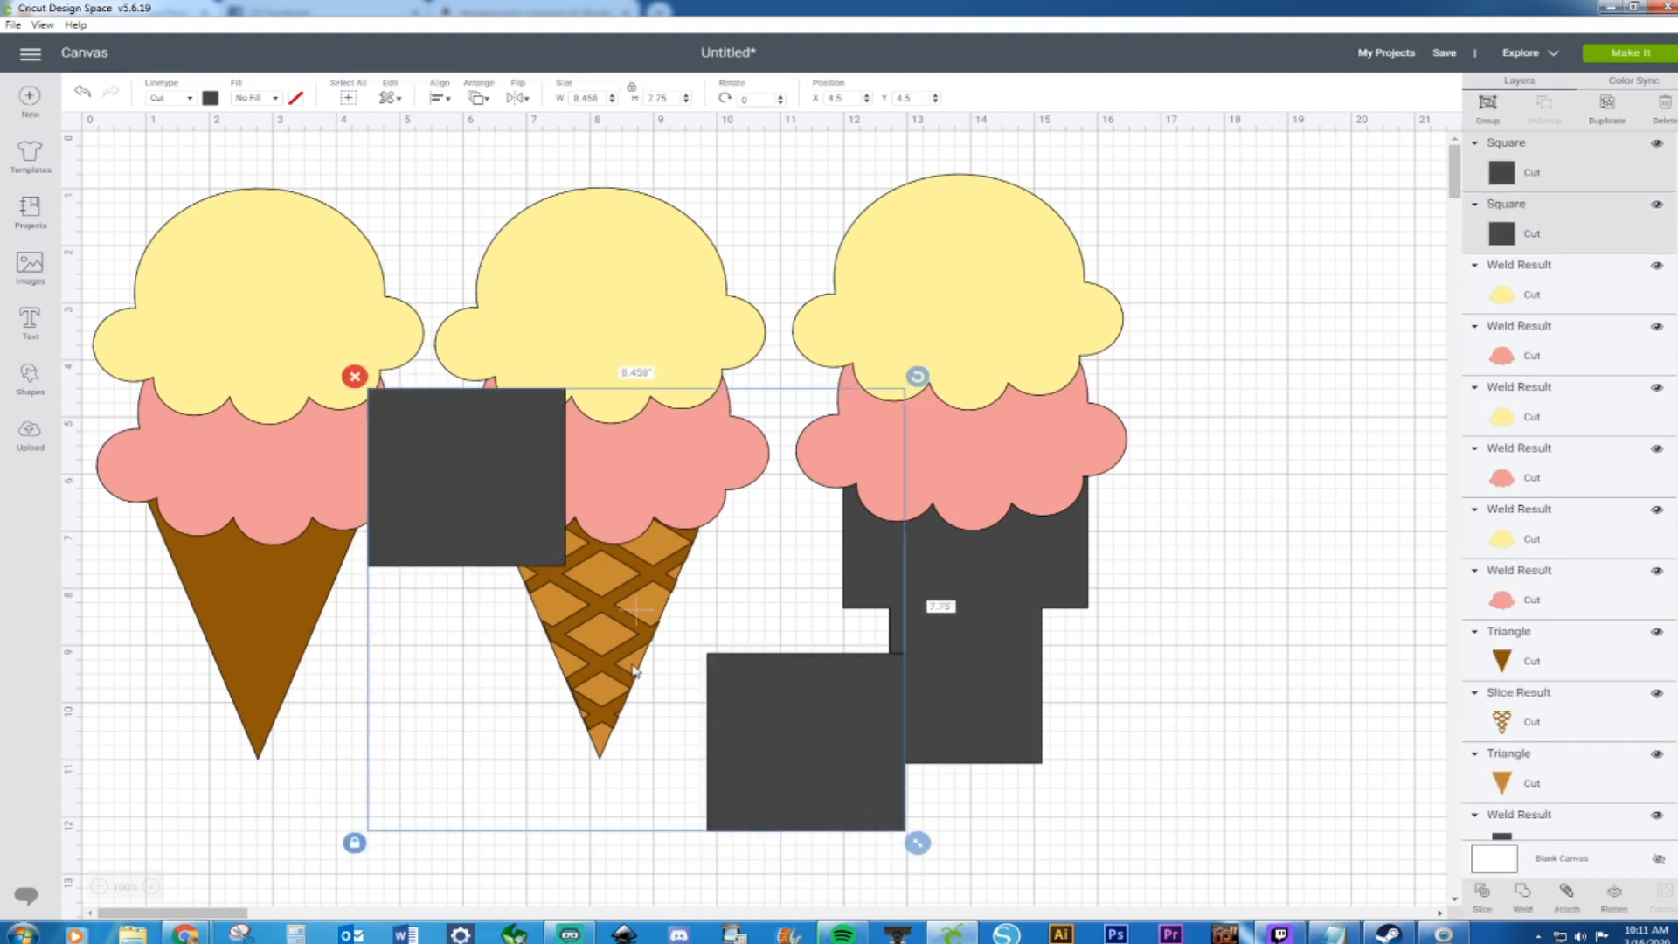
{"action": "left_click", "coordinate": [450, 724]}
{"action": "left_click", "coordinate": [447, 522]}
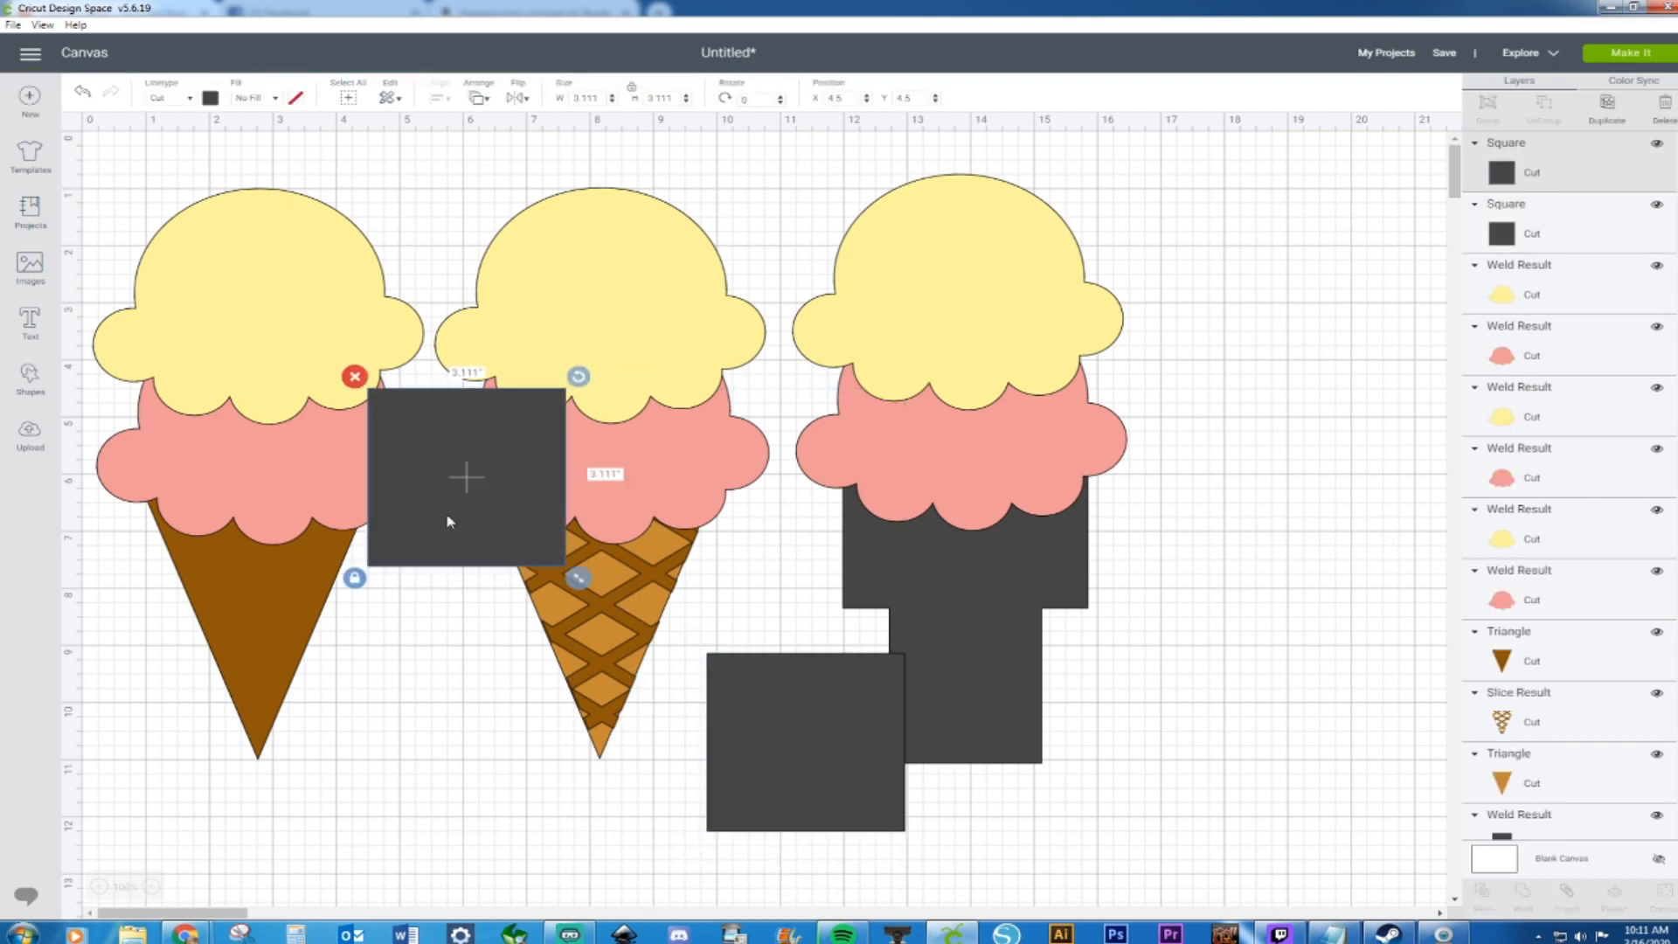
{"action": "key", "text": "Delete"}
{"action": "left_click", "coordinate": [775, 773]}
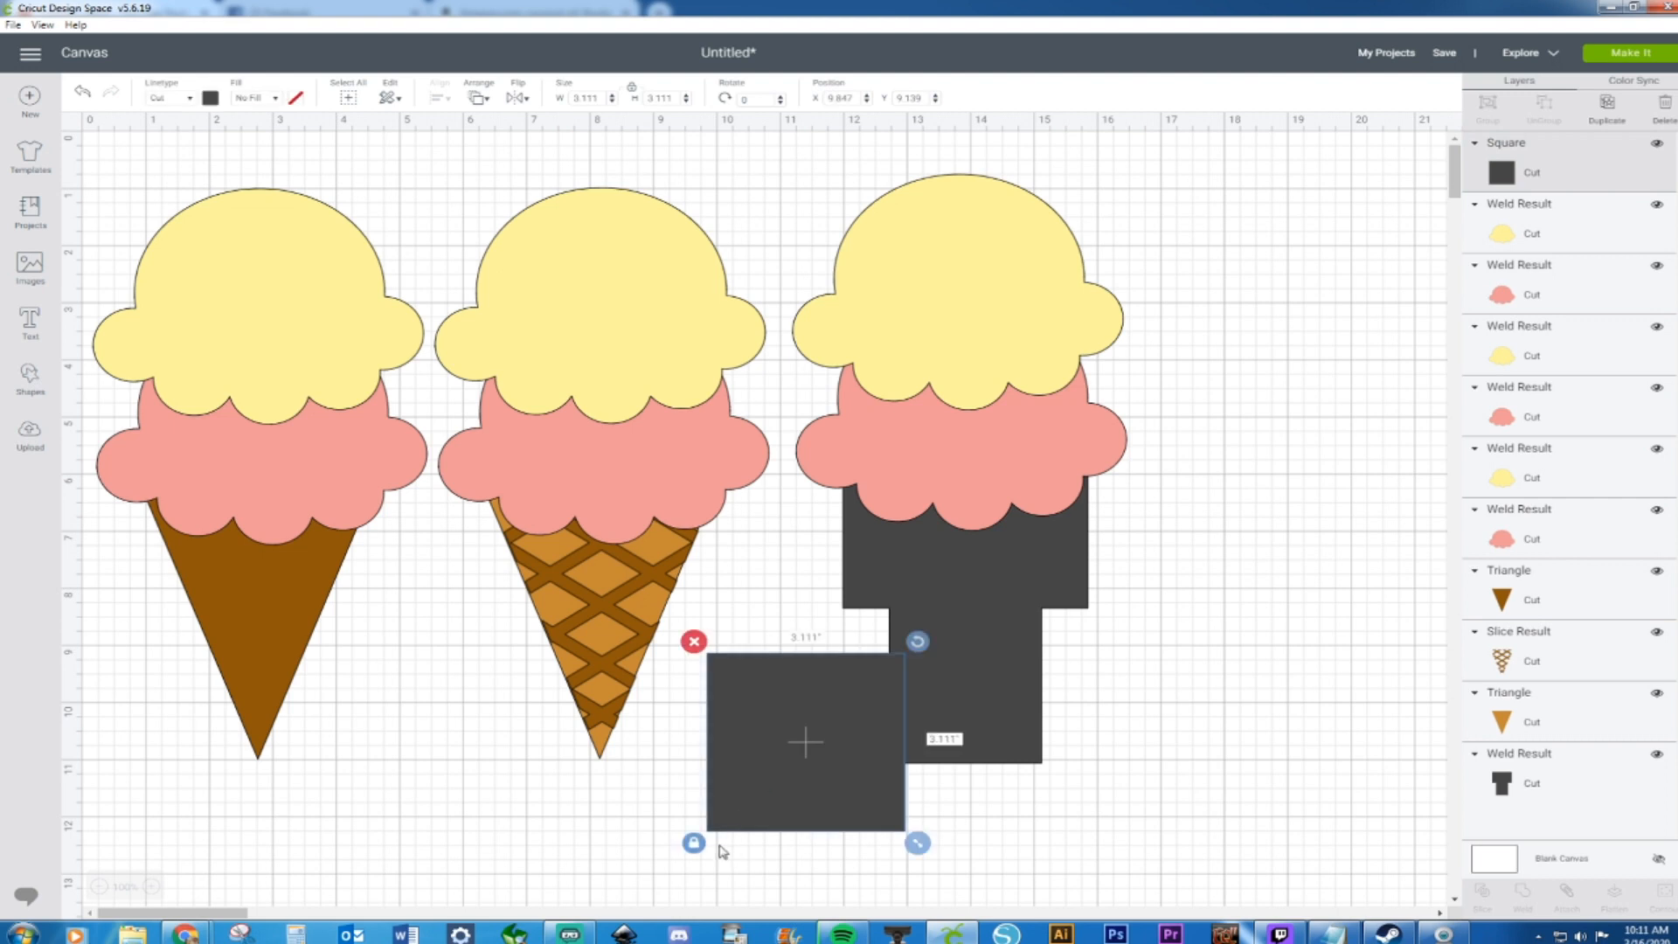
Reshape the new square into a thin bar about 4.53 by 0.36 inches and place it below the cones
{"action": "left_click_drag", "start_coordinate": [852, 776], "coordinate": [808, 799]}
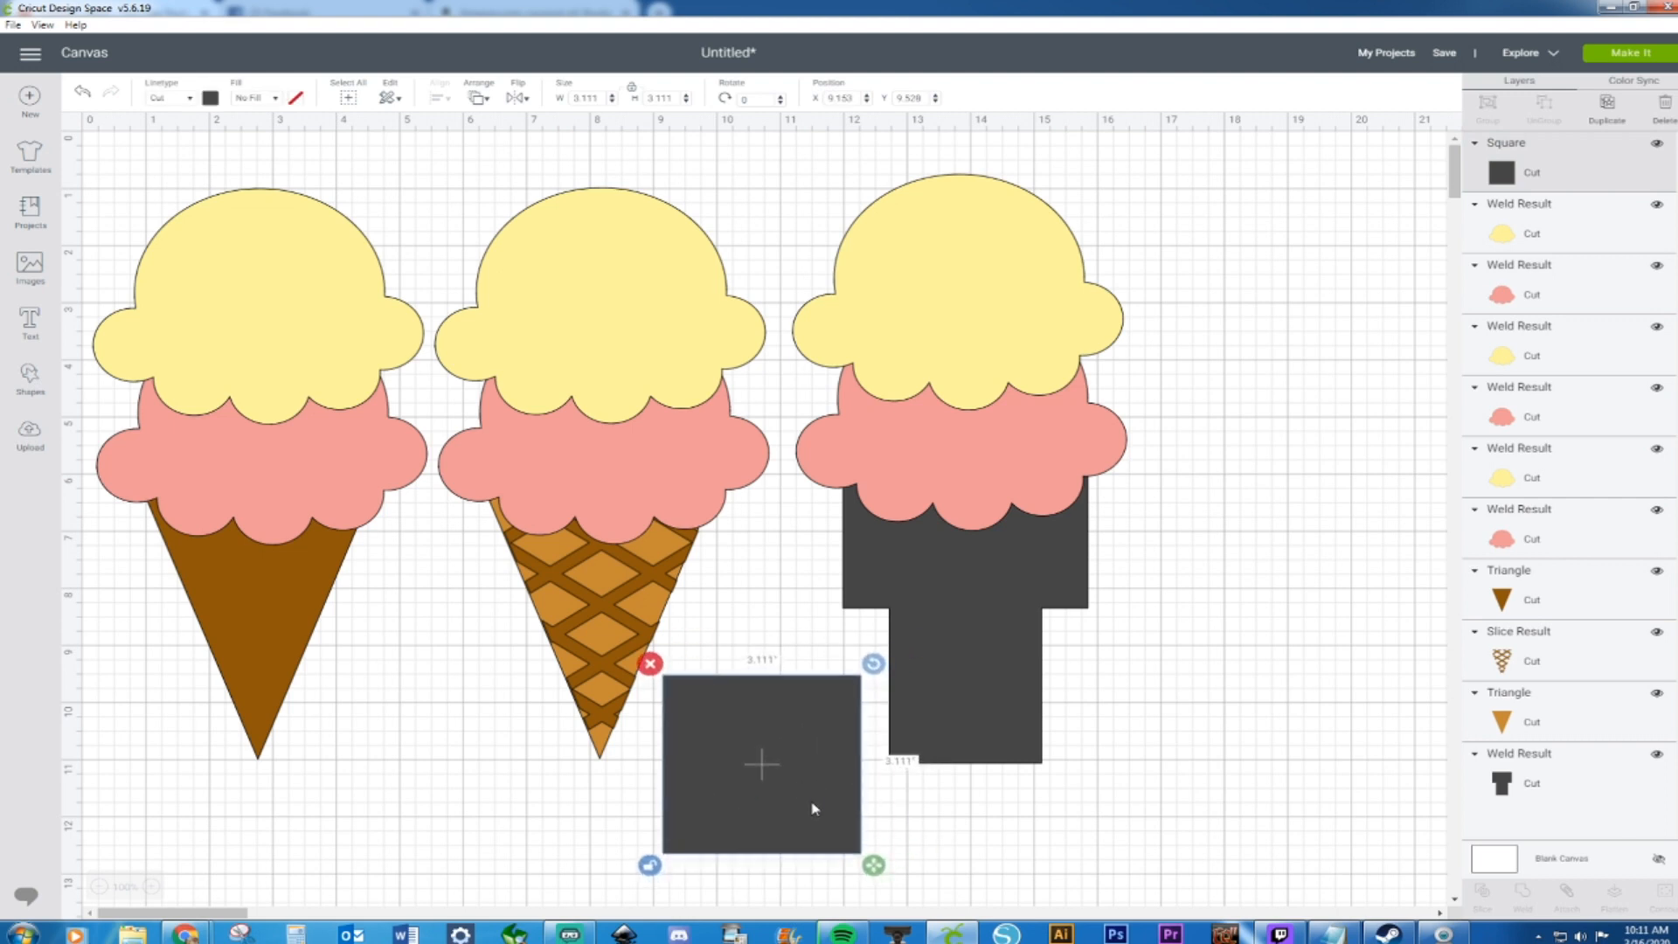
{"action": "left_click_drag", "start_coordinate": [875, 866], "coordinate": [947, 711]}
{"action": "left_click_drag", "start_coordinate": [790, 698], "coordinate": [969, 612]}
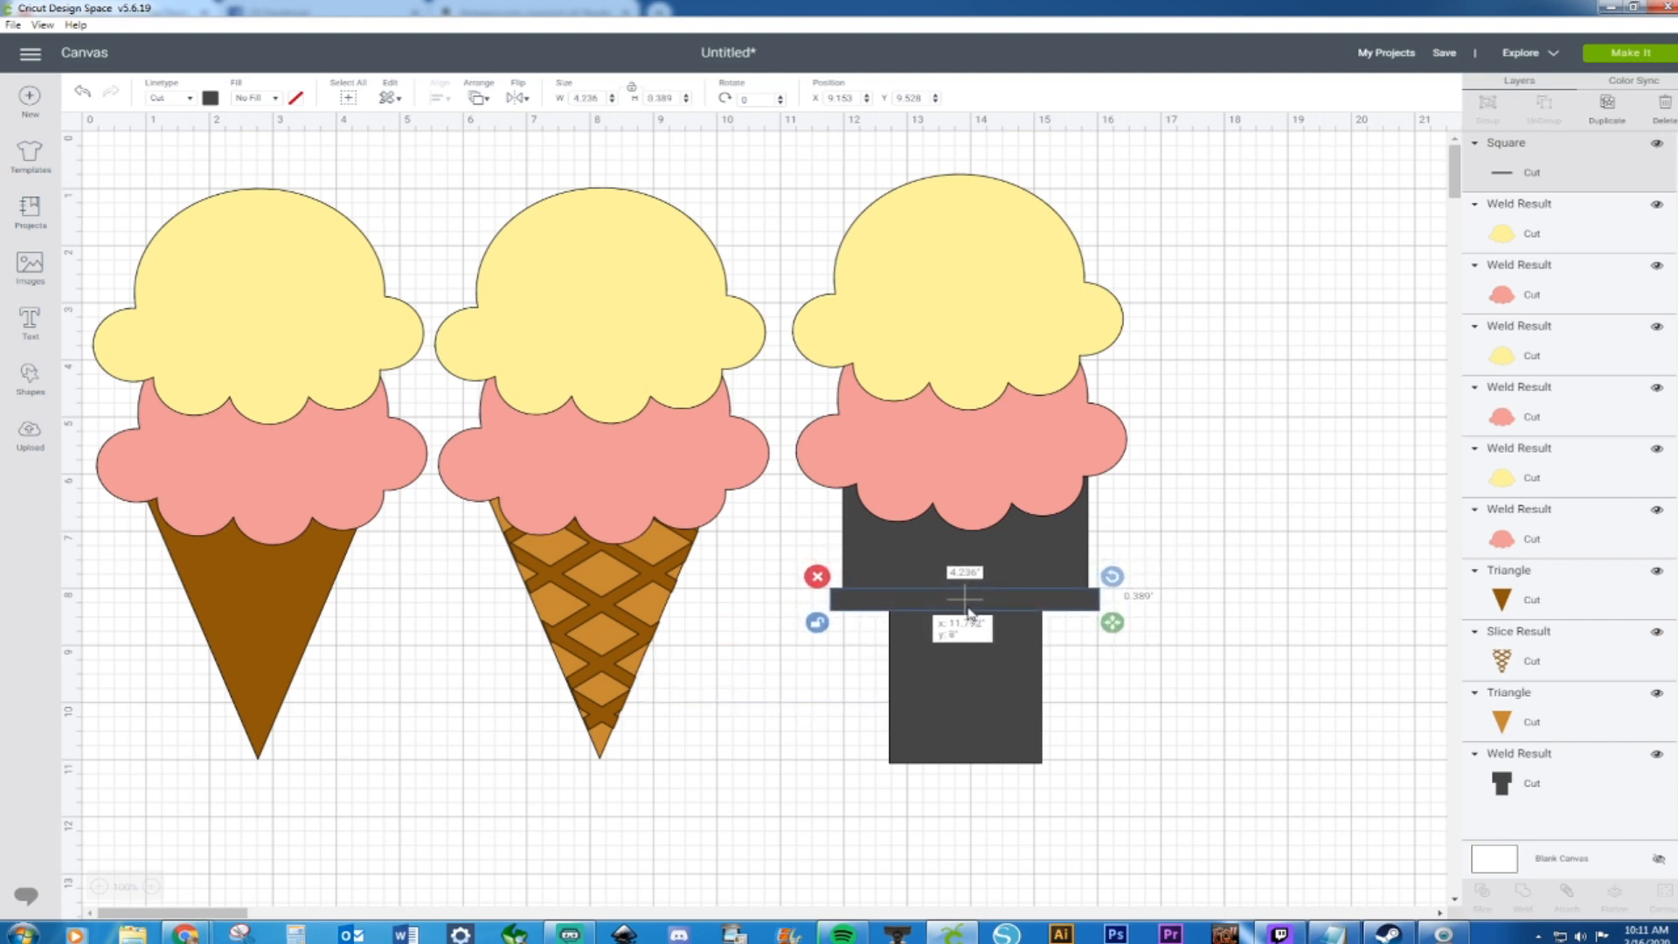
{"action": "left_click_drag", "start_coordinate": [968, 613], "coordinate": [972, 492]}
{"action": "left_click_drag", "start_coordinate": [1114, 501], "coordinate": [916, 832]}
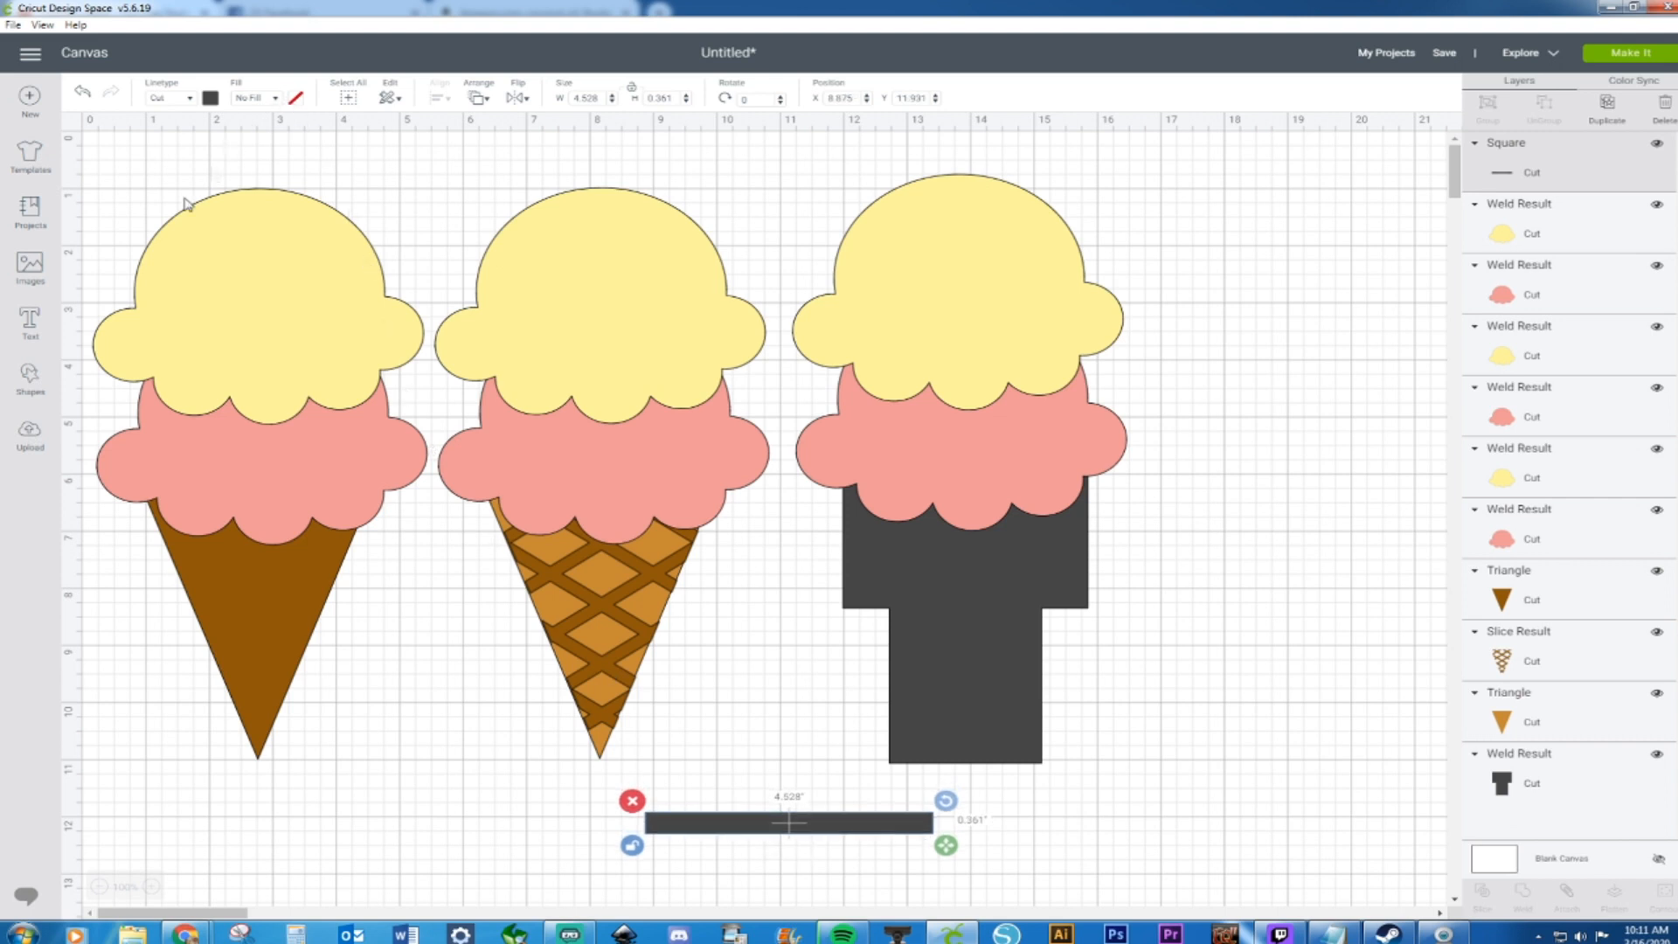
Insert a circle, shrink it to about 0.46 inches and place it over the left end of the thin bar
{"action": "left_click", "coordinate": [109, 887]}
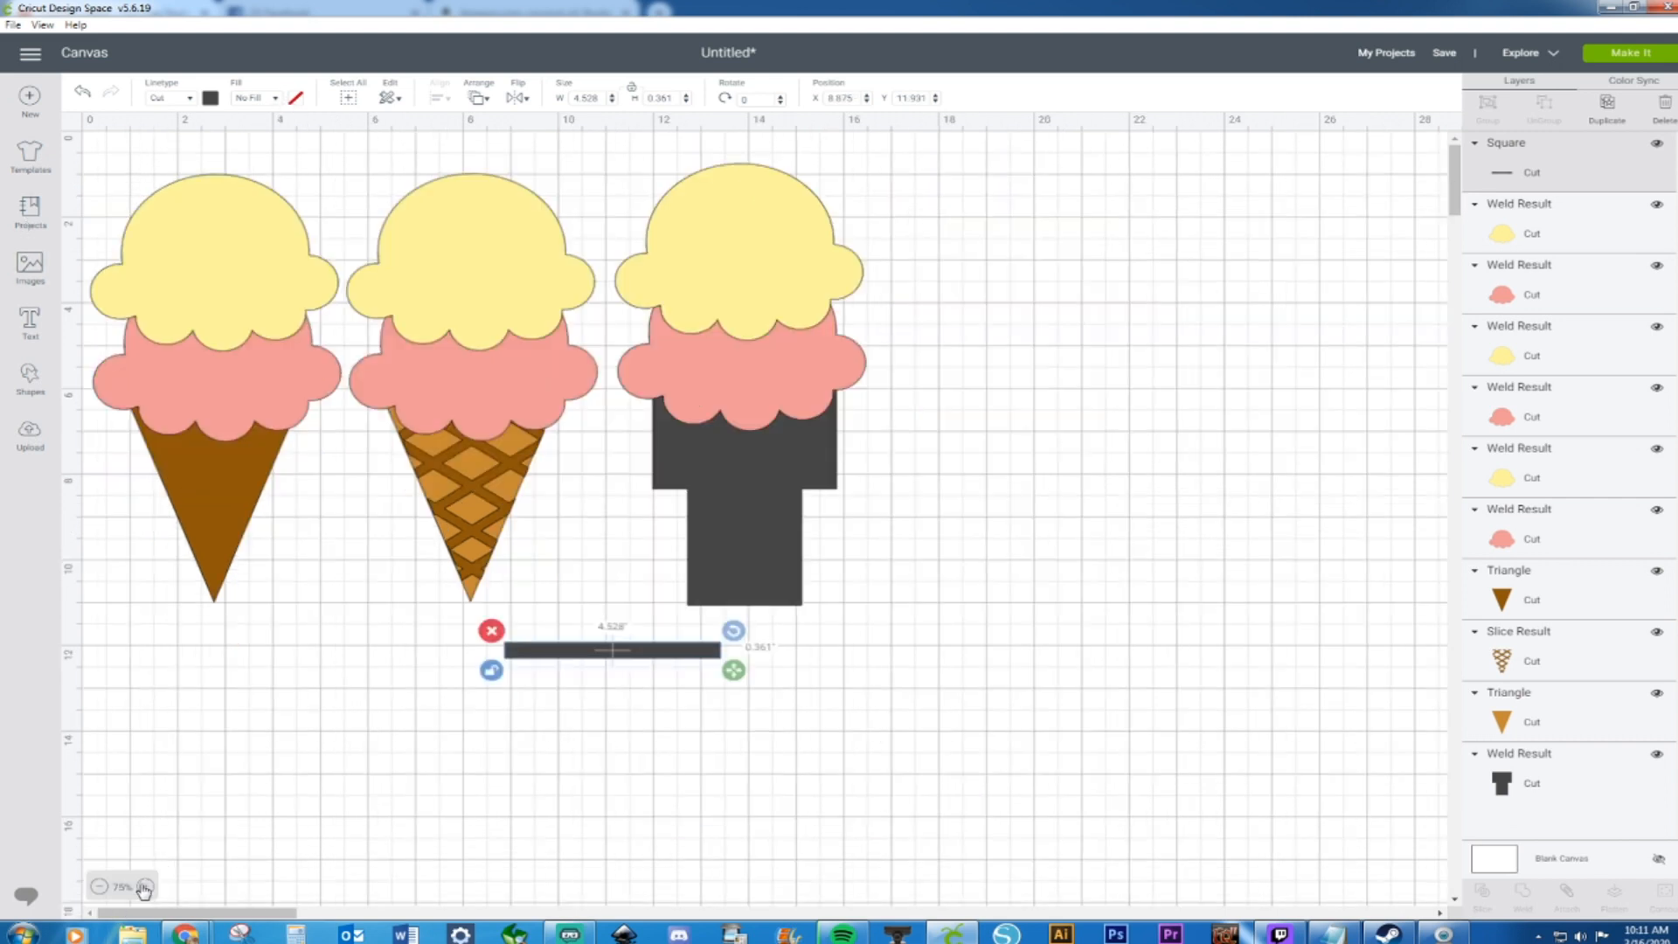
{"action": "left_click", "coordinate": [145, 887]}
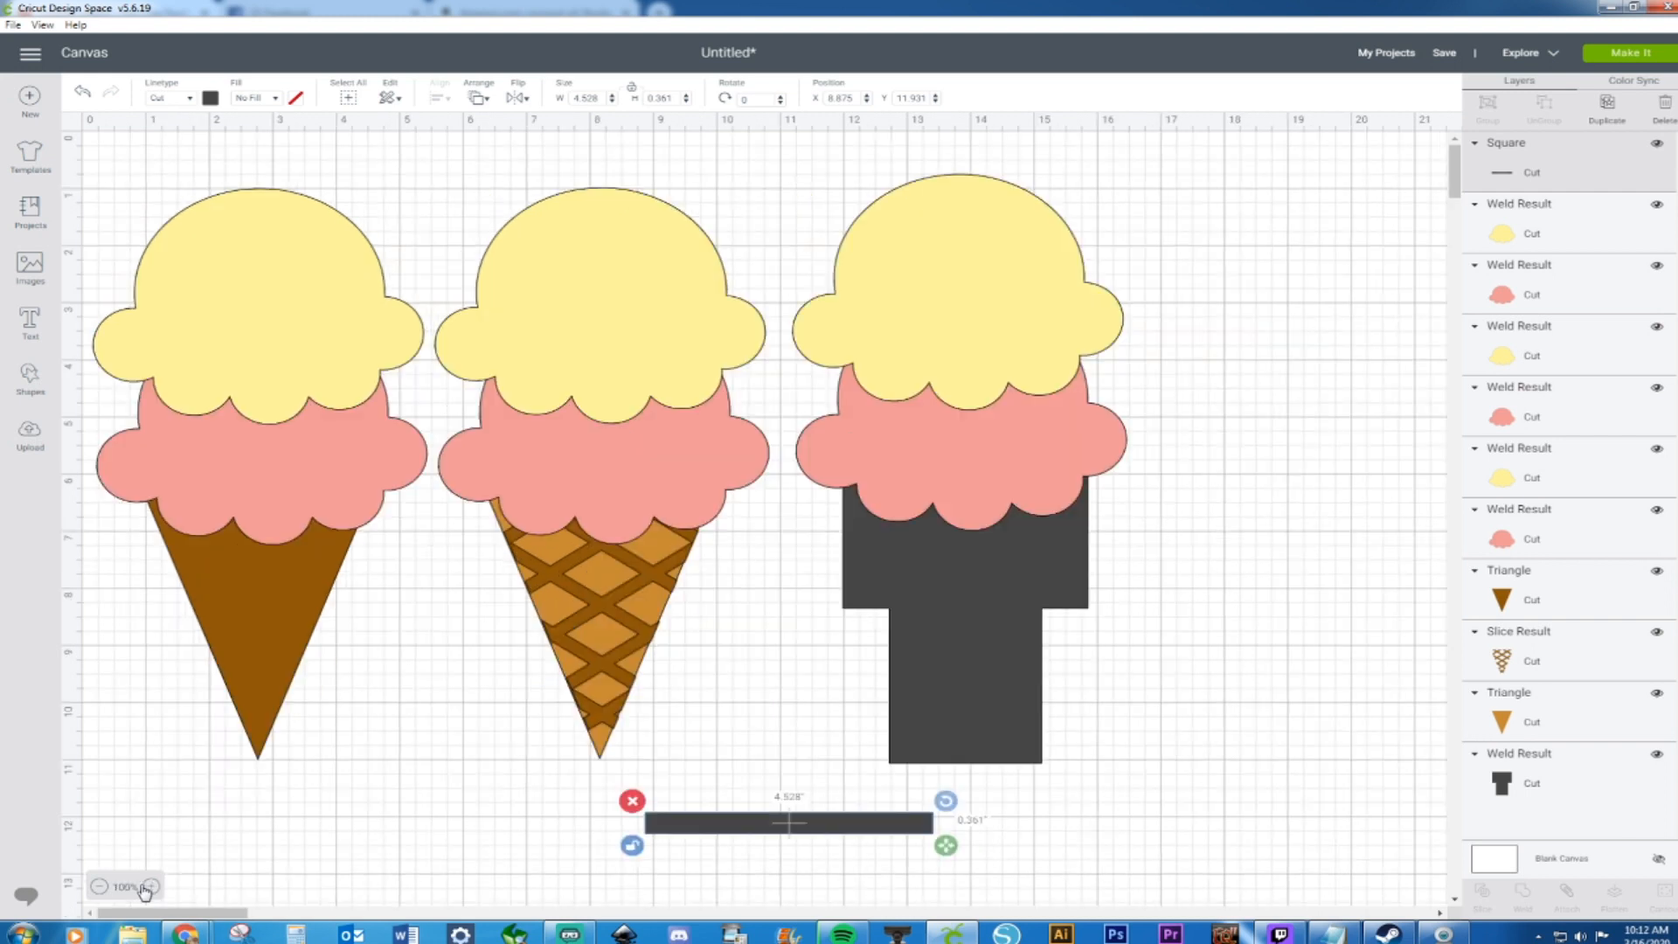
{"action": "left_click", "coordinate": [150, 887]}
{"action": "scroll", "coordinate": [280, 817], "scroll_direction": "down", "scroll_amount": 3}
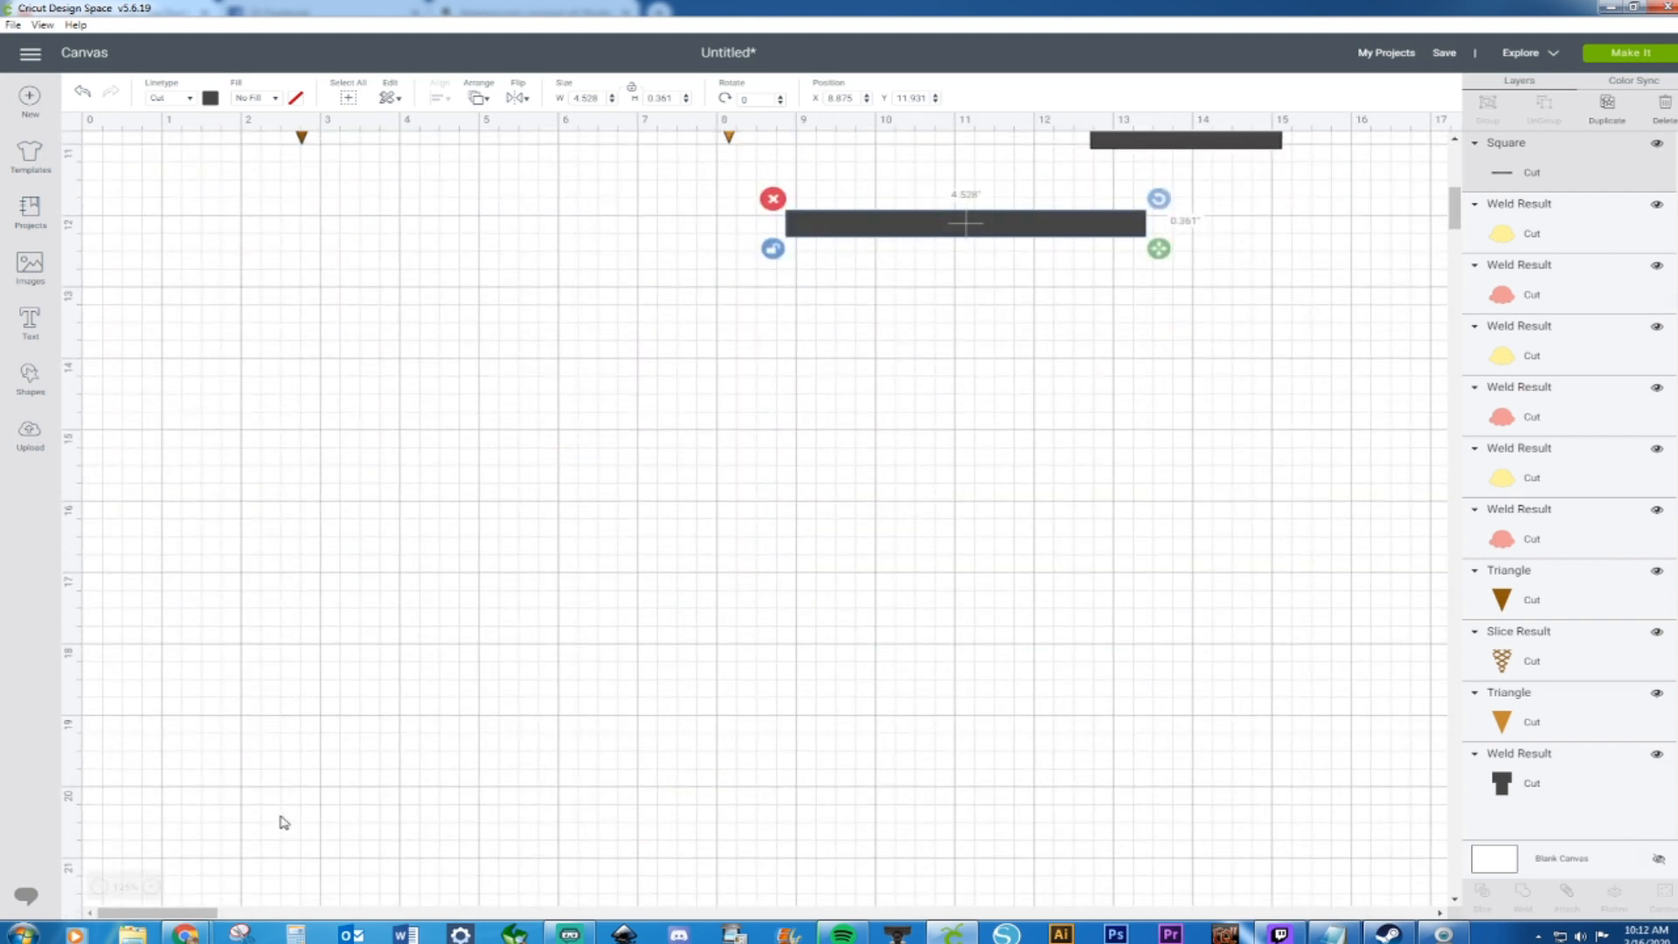
{"action": "left_click", "coordinate": [152, 887]}
{"action": "left_click_drag", "start_coordinate": [192, 917], "coordinate": [232, 915]}
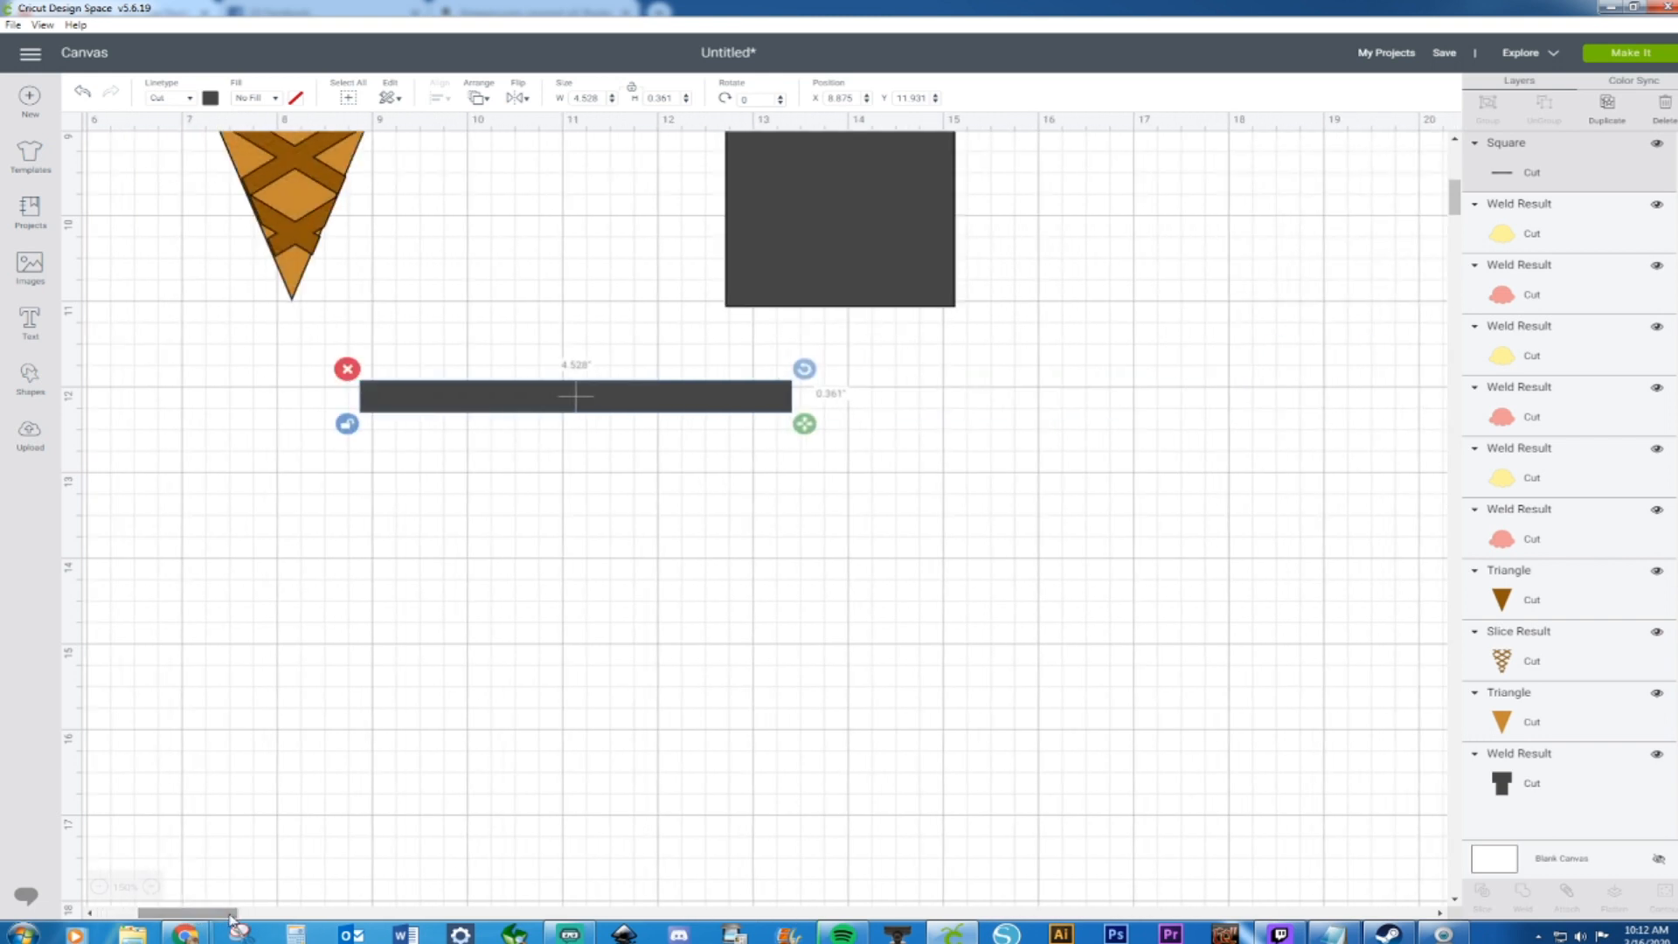
{"action": "left_click", "coordinate": [150, 887]}
{"action": "left_click", "coordinate": [444, 793]}
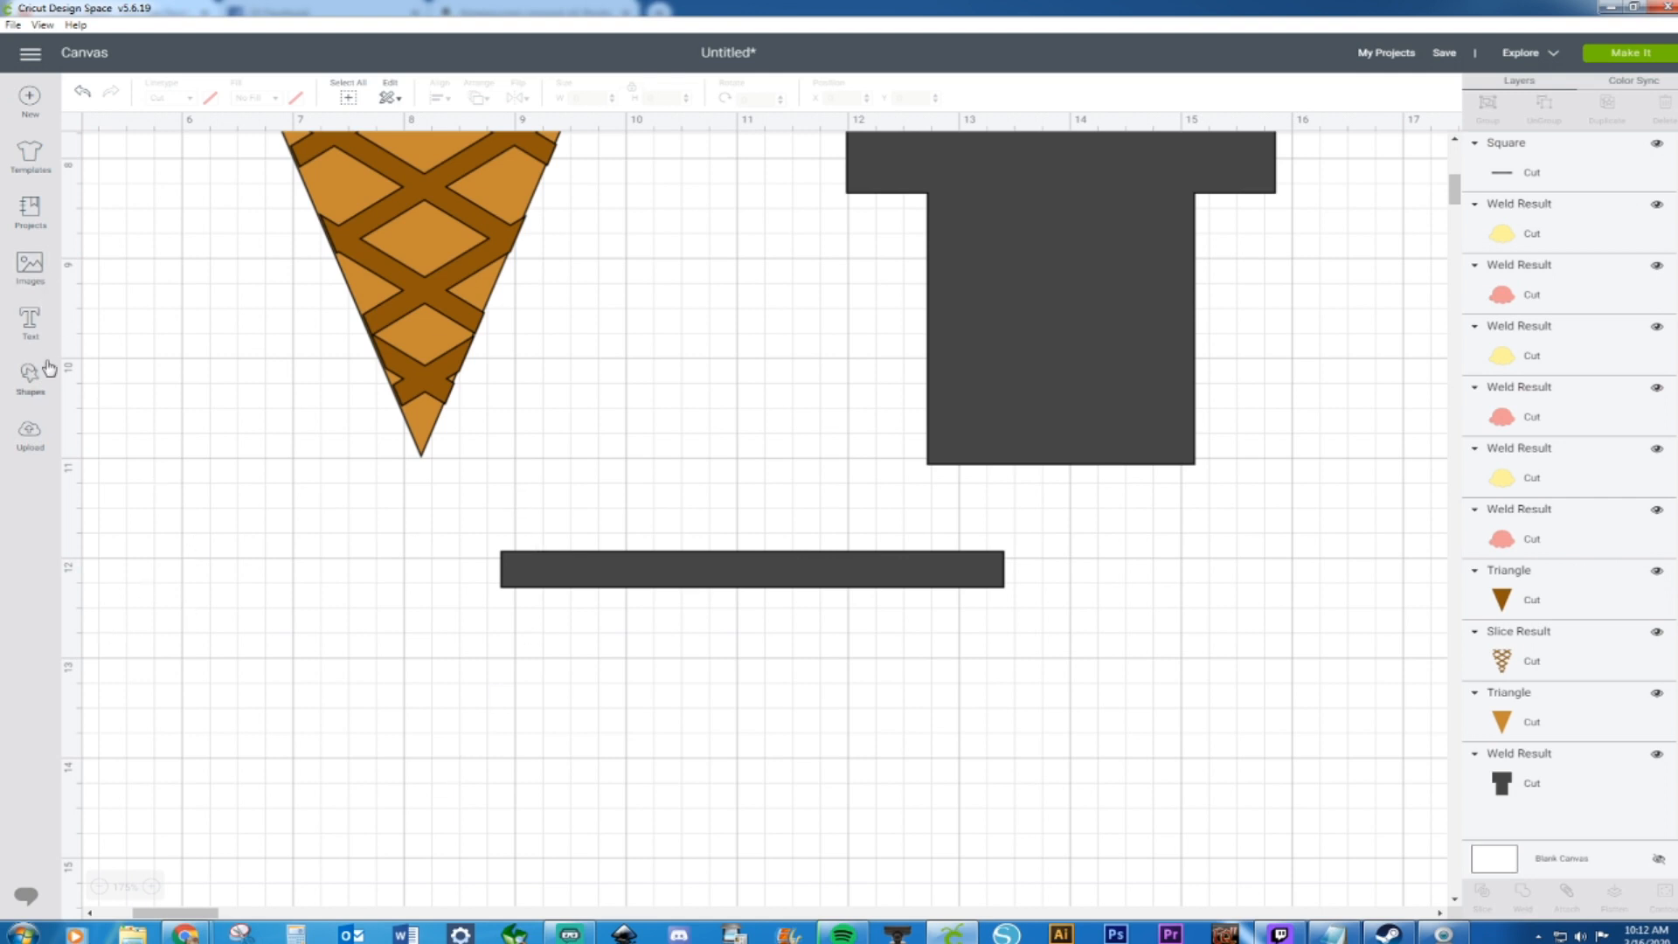
{"action": "left_click", "coordinate": [32, 385]}
{"action": "left_click", "coordinate": [165, 272]}
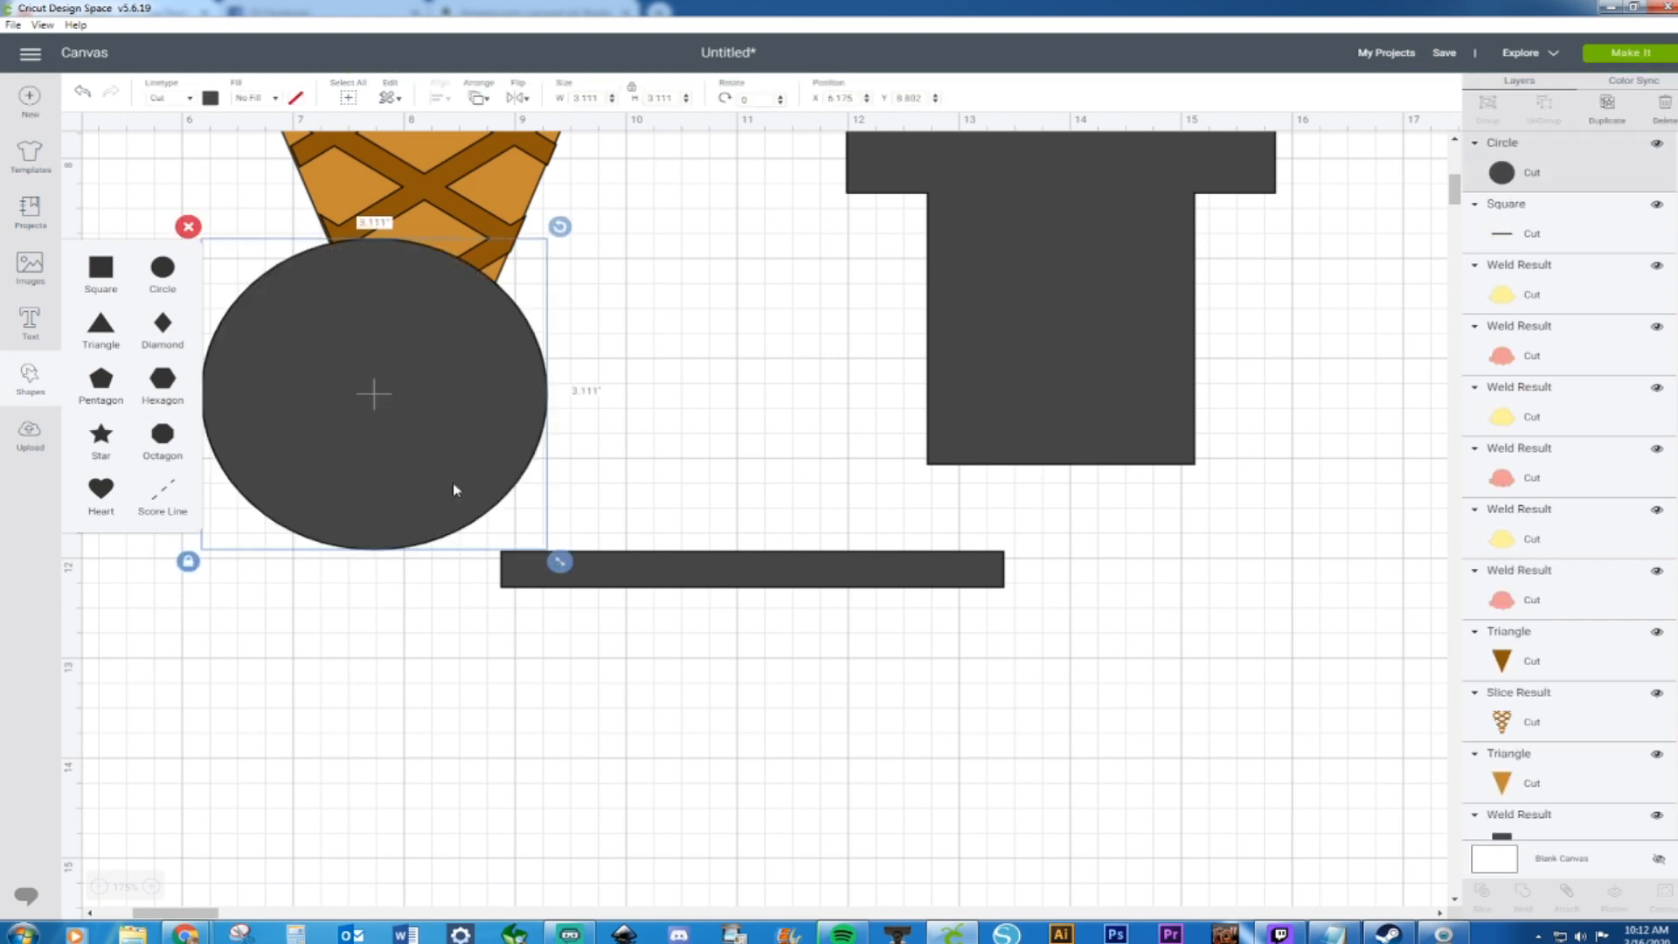
{"action": "left_click_drag", "start_coordinate": [559, 561], "coordinate": [483, 572]}
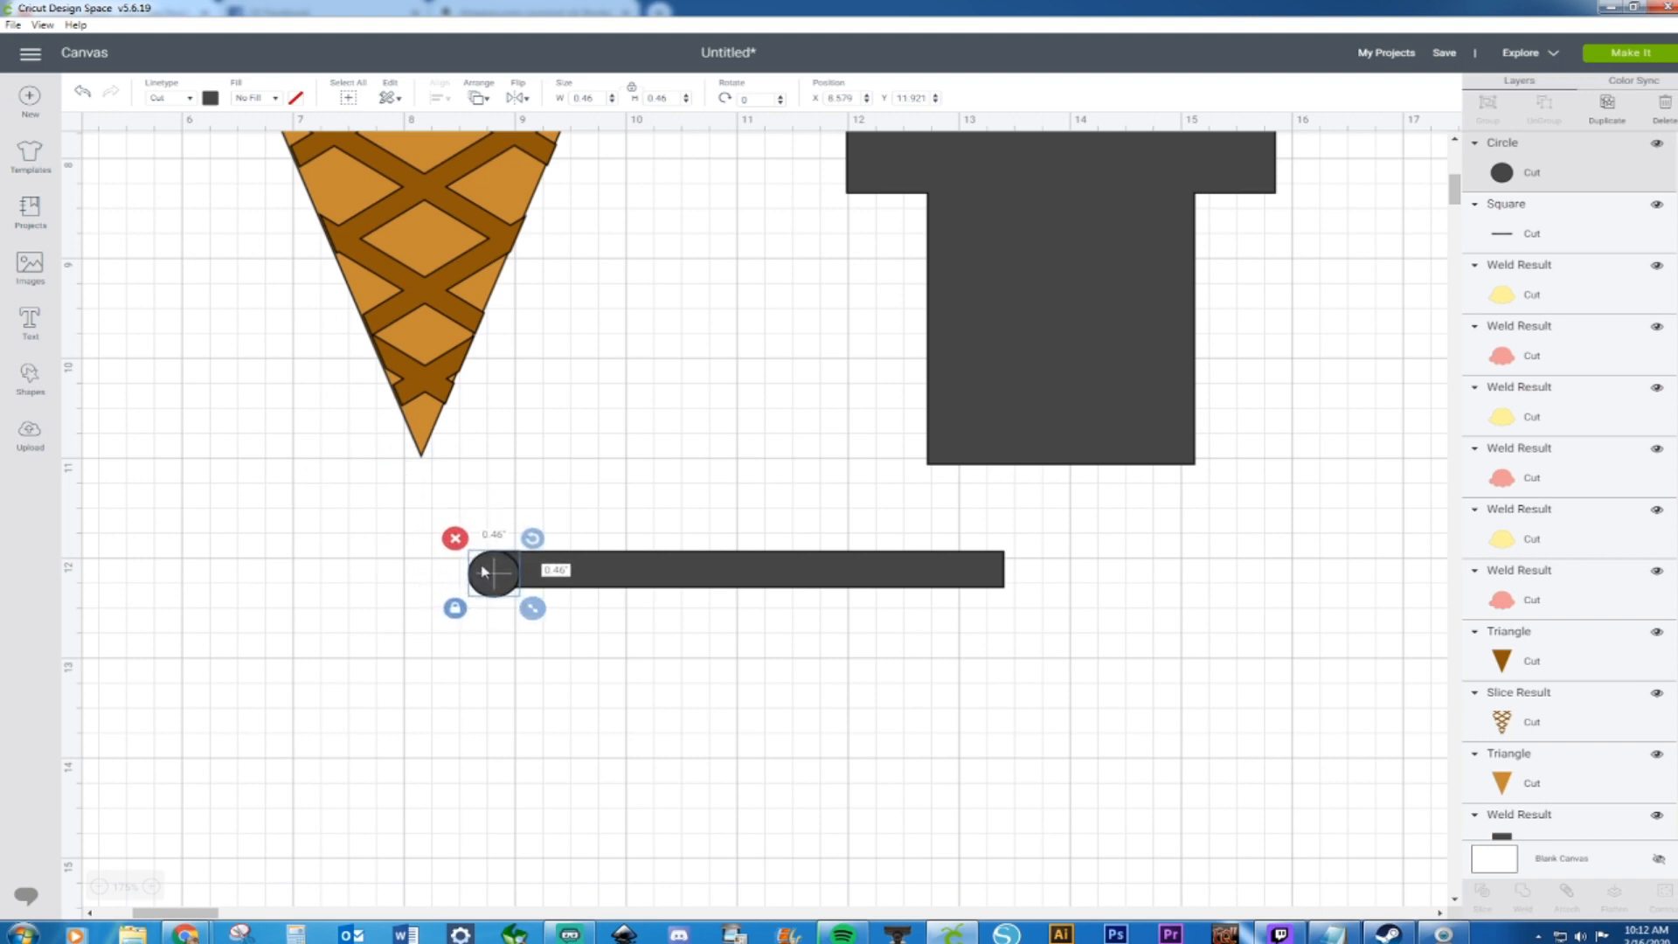
Shrink the circle to about 0.36 inches wide and adjust its height and position to fit the bar's left end
{"action": "left_click", "coordinate": [153, 887]}
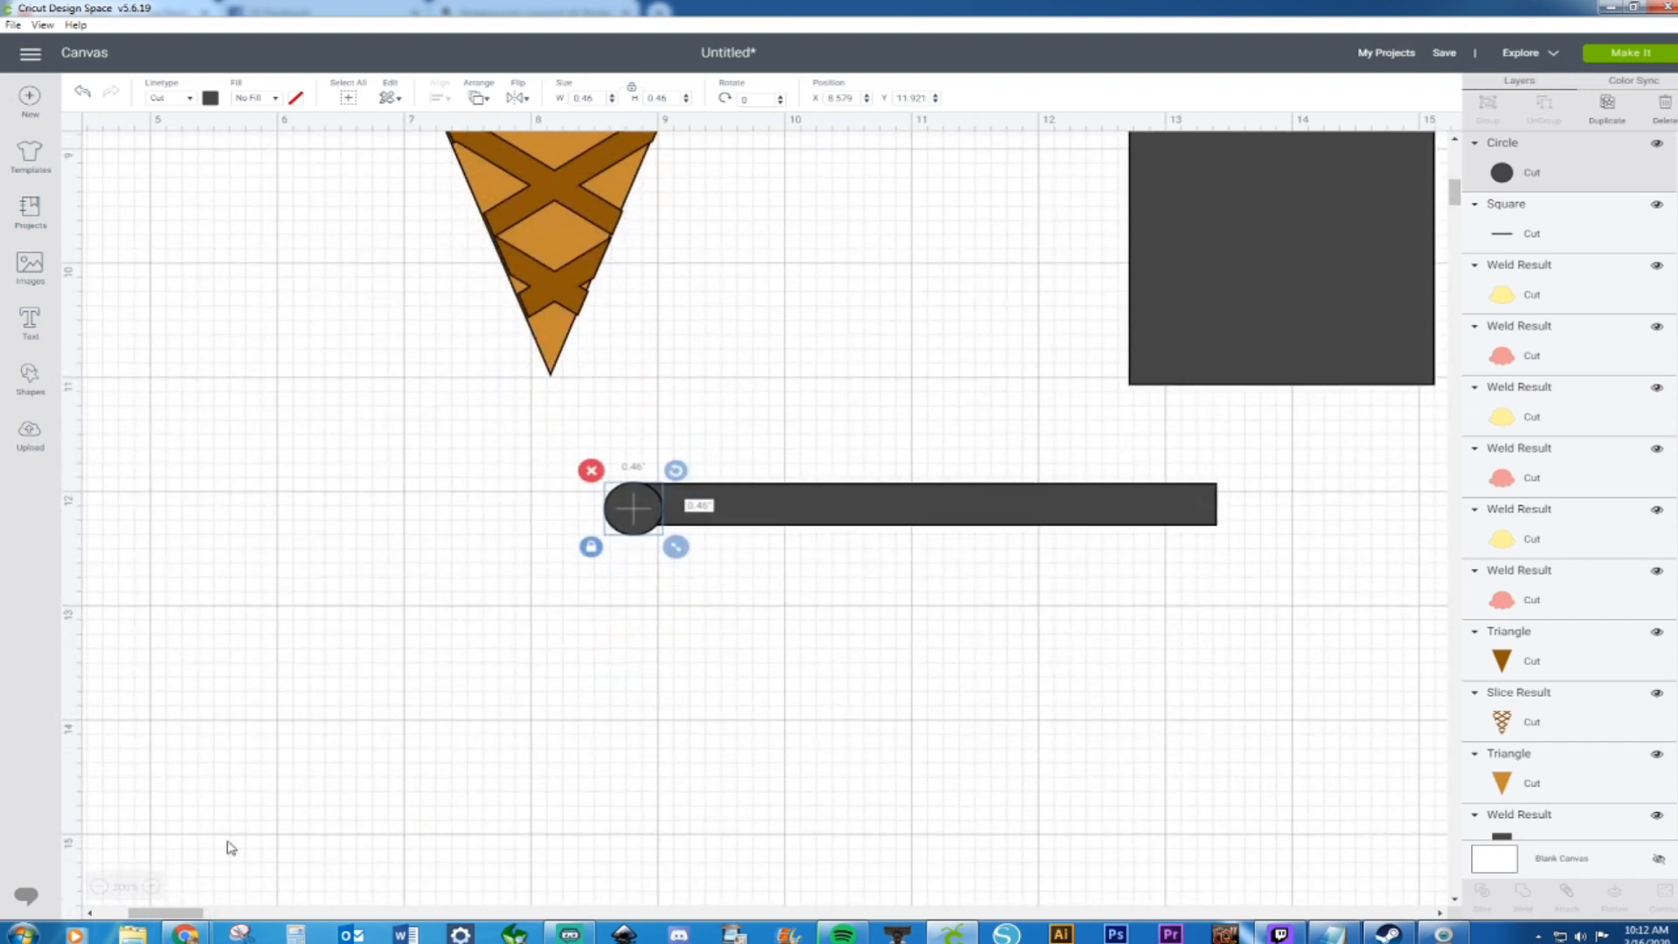
{"action": "left_click", "coordinate": [152, 886]}
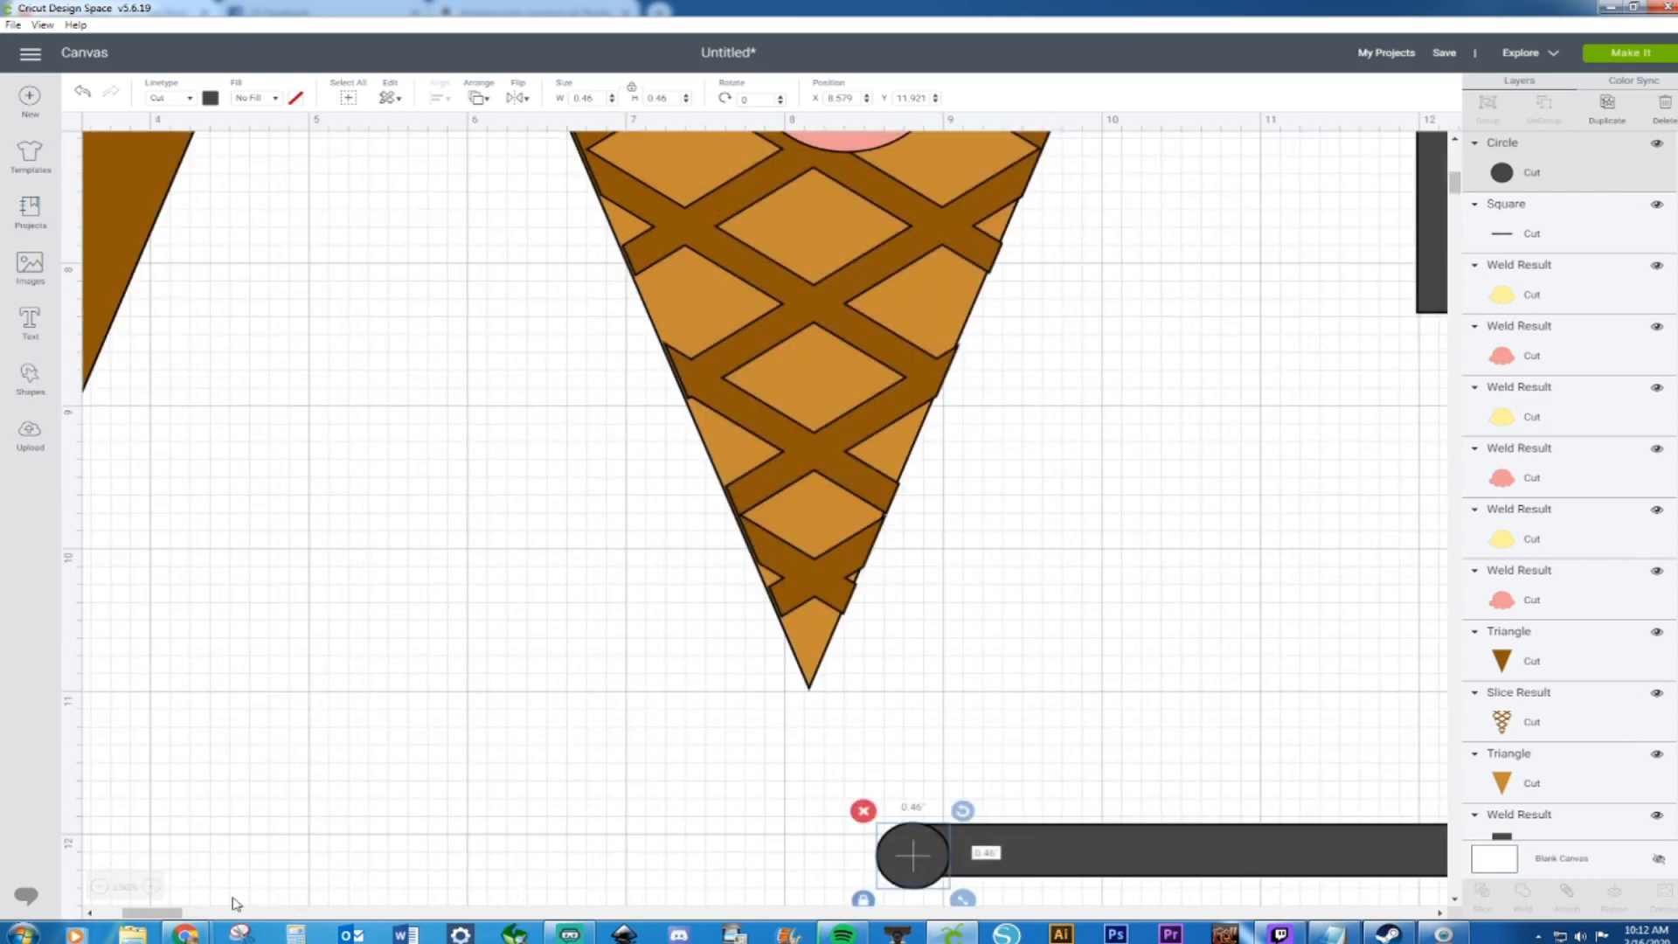
{"action": "mouse_move", "coordinate": [158, 912]}
{"action": "left_mouse_down"}
{"action": "mouse_move", "coordinate": [214, 913]}
{"action": "mouse_move", "coordinate": [179, 915]}
{"action": "left_mouse_up"}
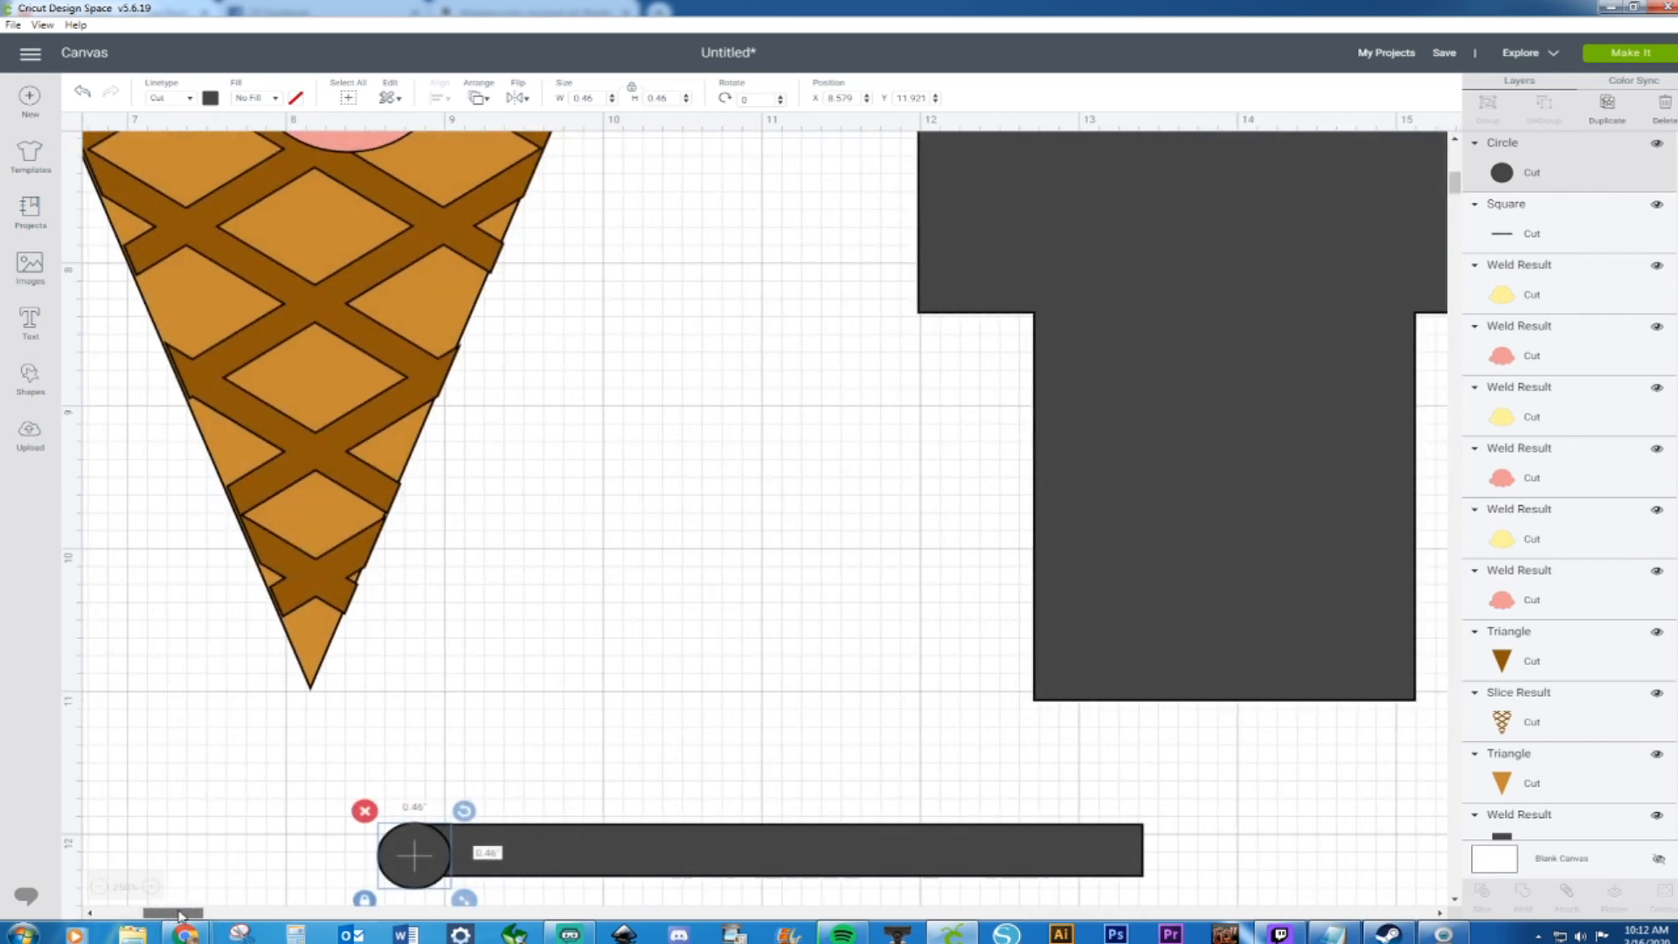
{"action": "scroll", "coordinate": [213, 827], "scroll_direction": "down", "scroll_amount": 3}
{"action": "left_click", "coordinate": [483, 692]}
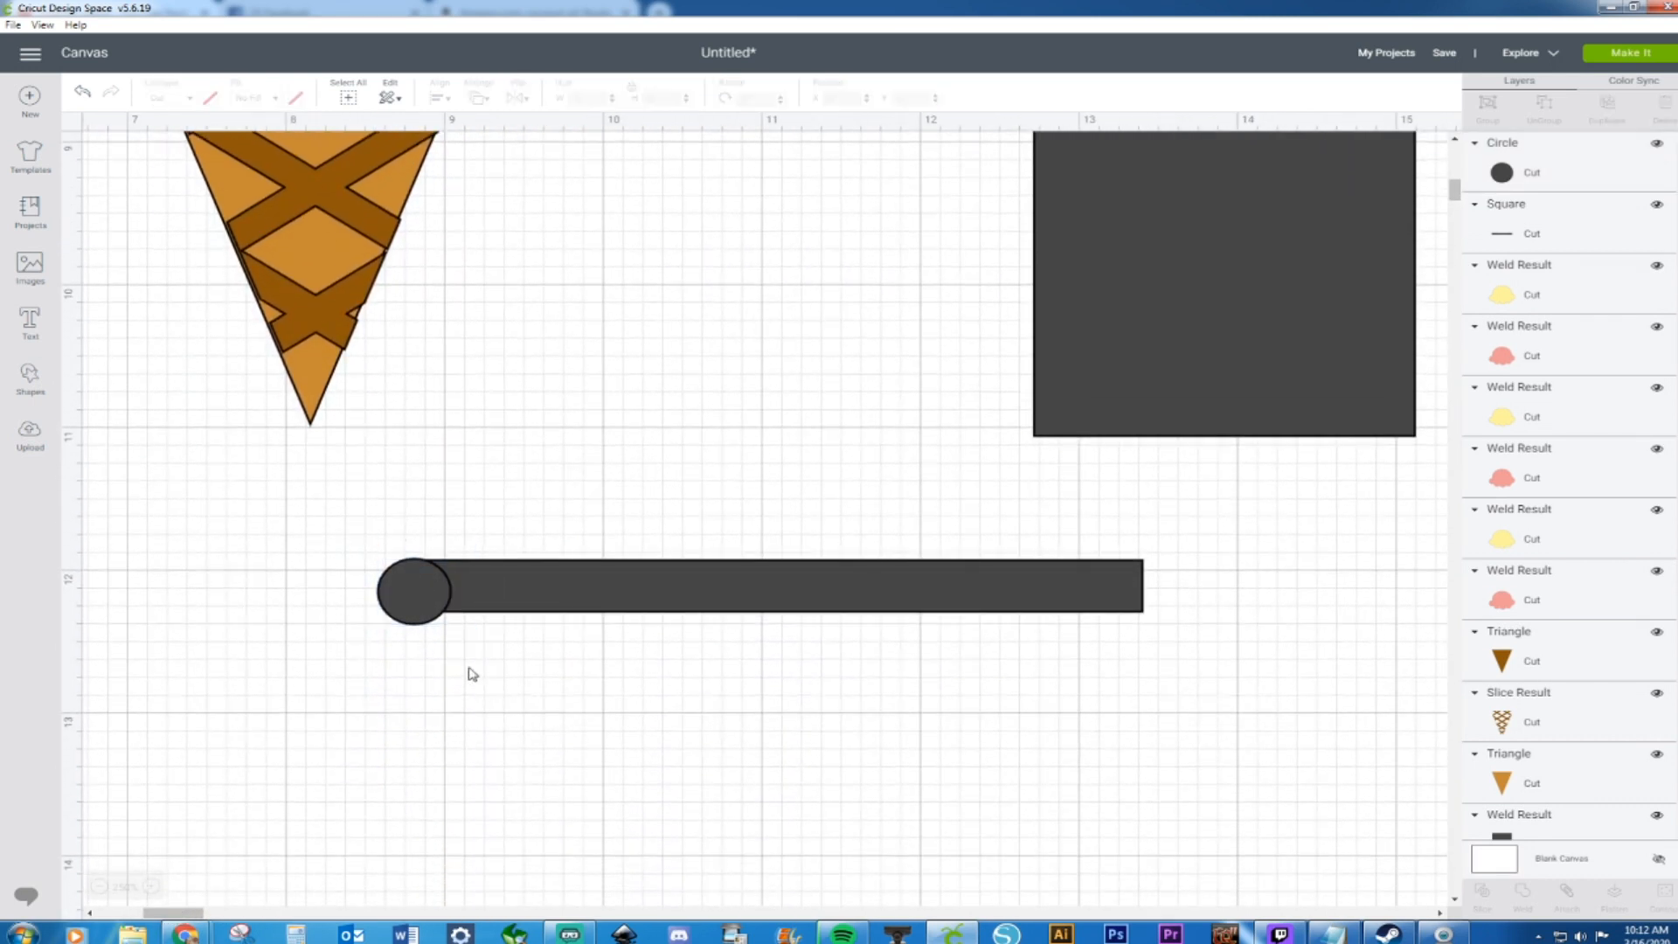
{"action": "mouse_move", "coordinate": [423, 589]}
{"action": "left_mouse_down"}
{"action": "mouse_move", "coordinate": [389, 592]}
{"action": "mouse_move", "coordinate": [437, 600]}
{"action": "left_mouse_up"}
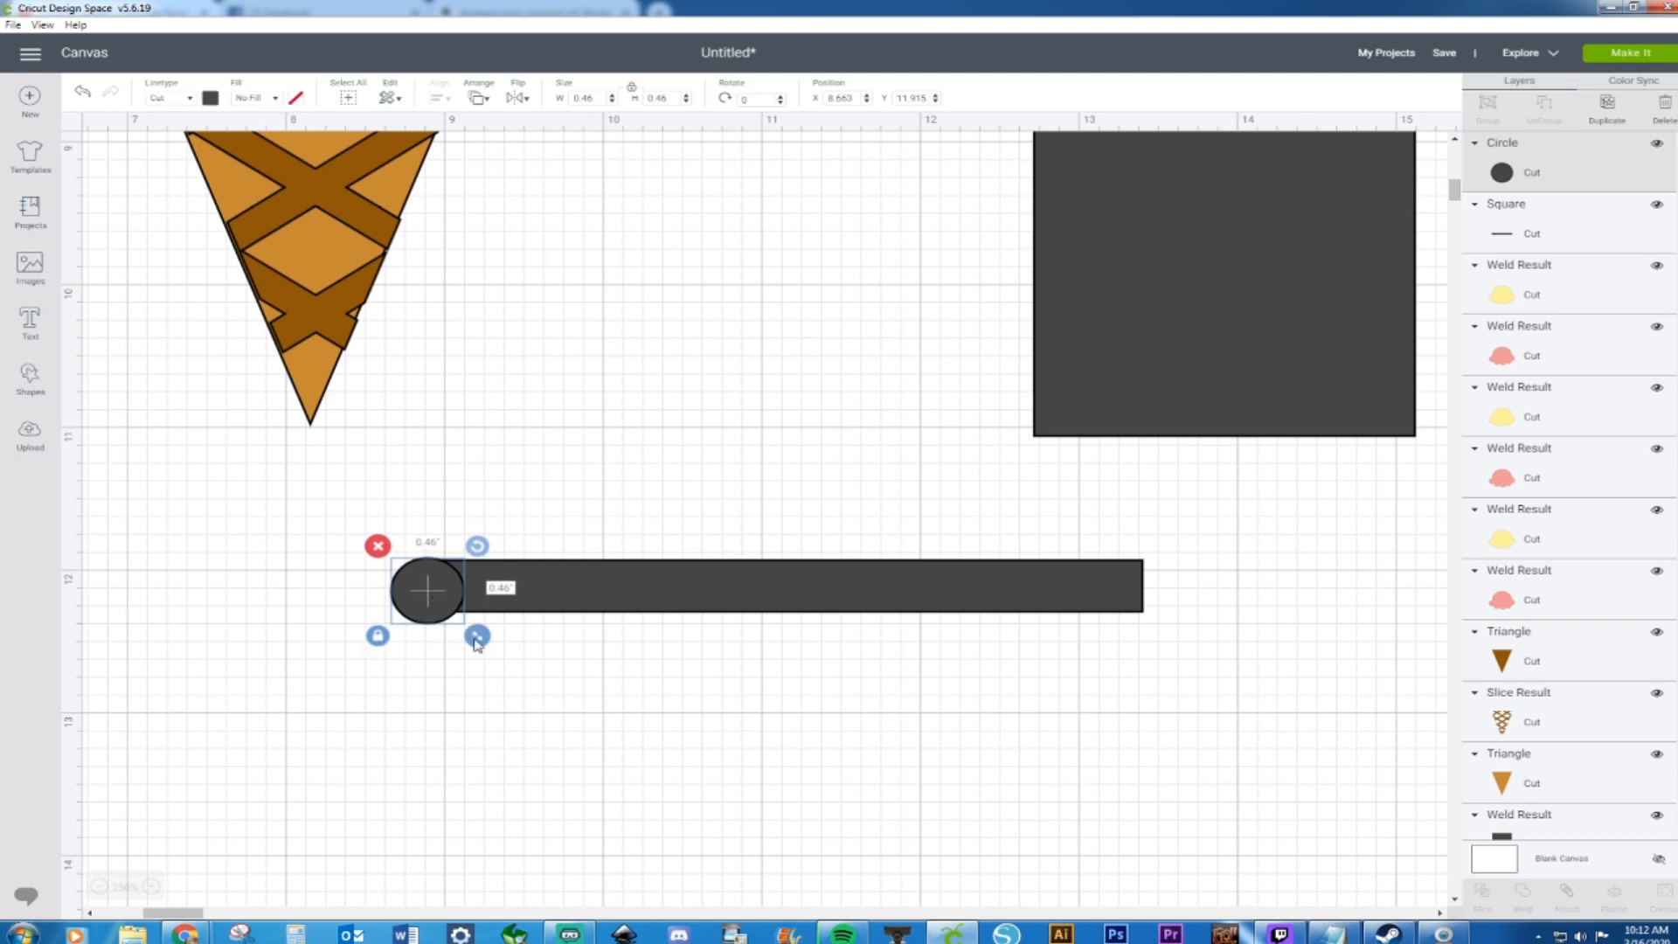
{"action": "left_click_drag", "start_coordinate": [477, 636], "coordinate": [465, 626]}
{"action": "left_click", "coordinate": [472, 704]}
{"action": "left_click", "coordinate": [420, 598]}
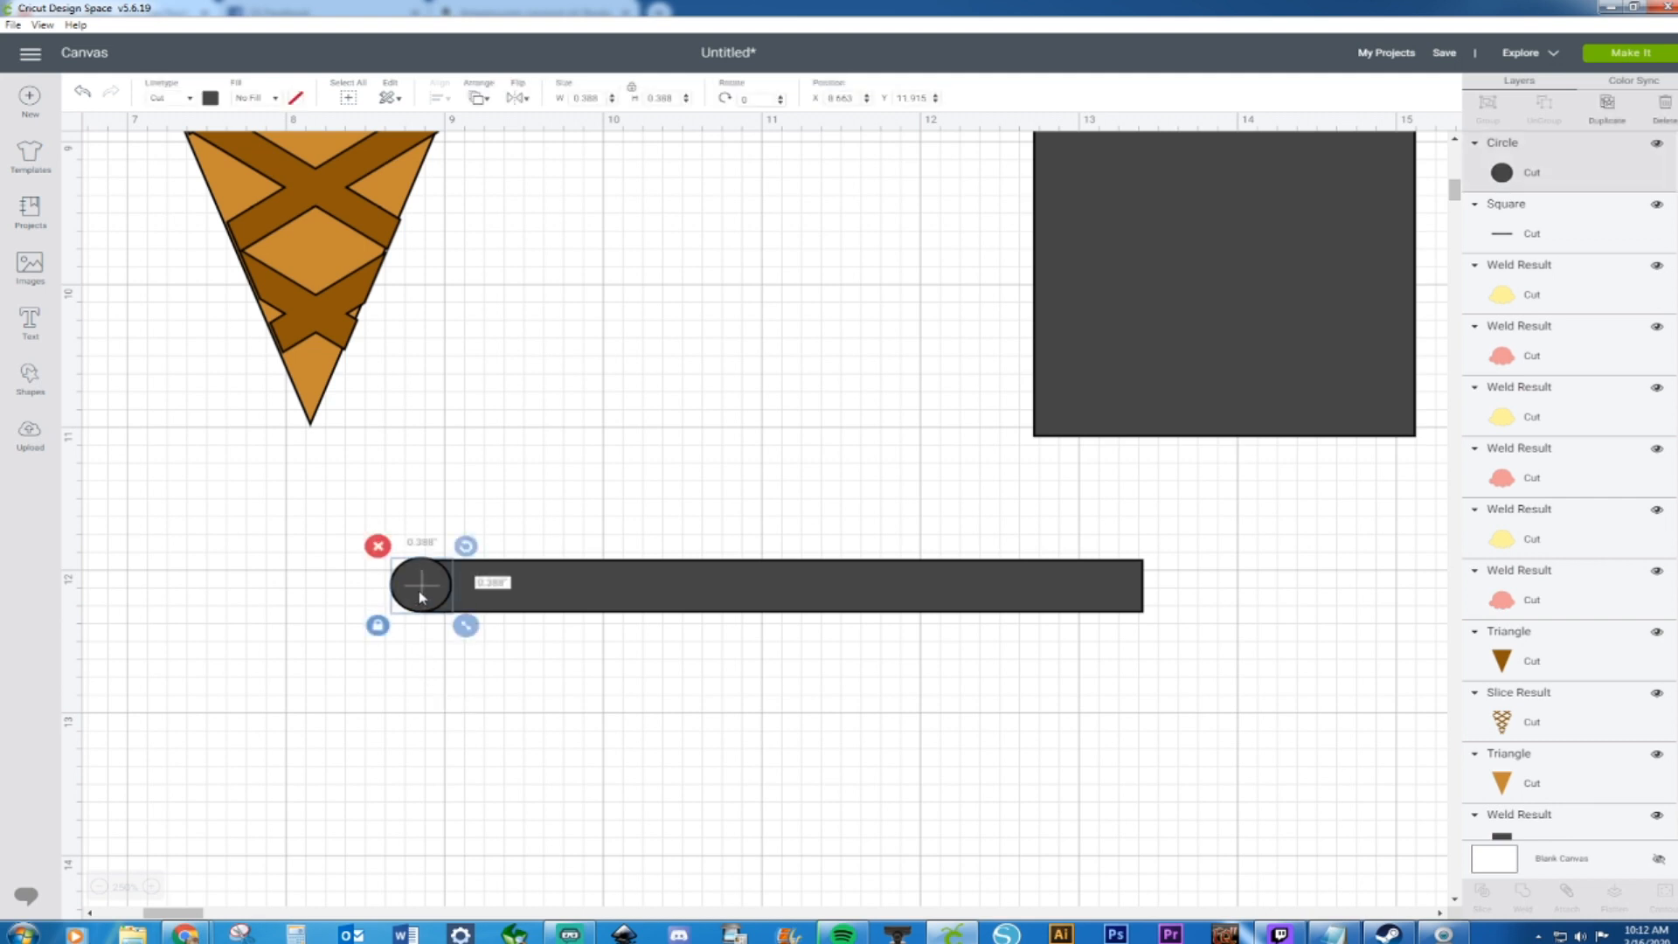
{"action": "left_click_drag", "start_coordinate": [468, 631], "coordinate": [442, 585]}
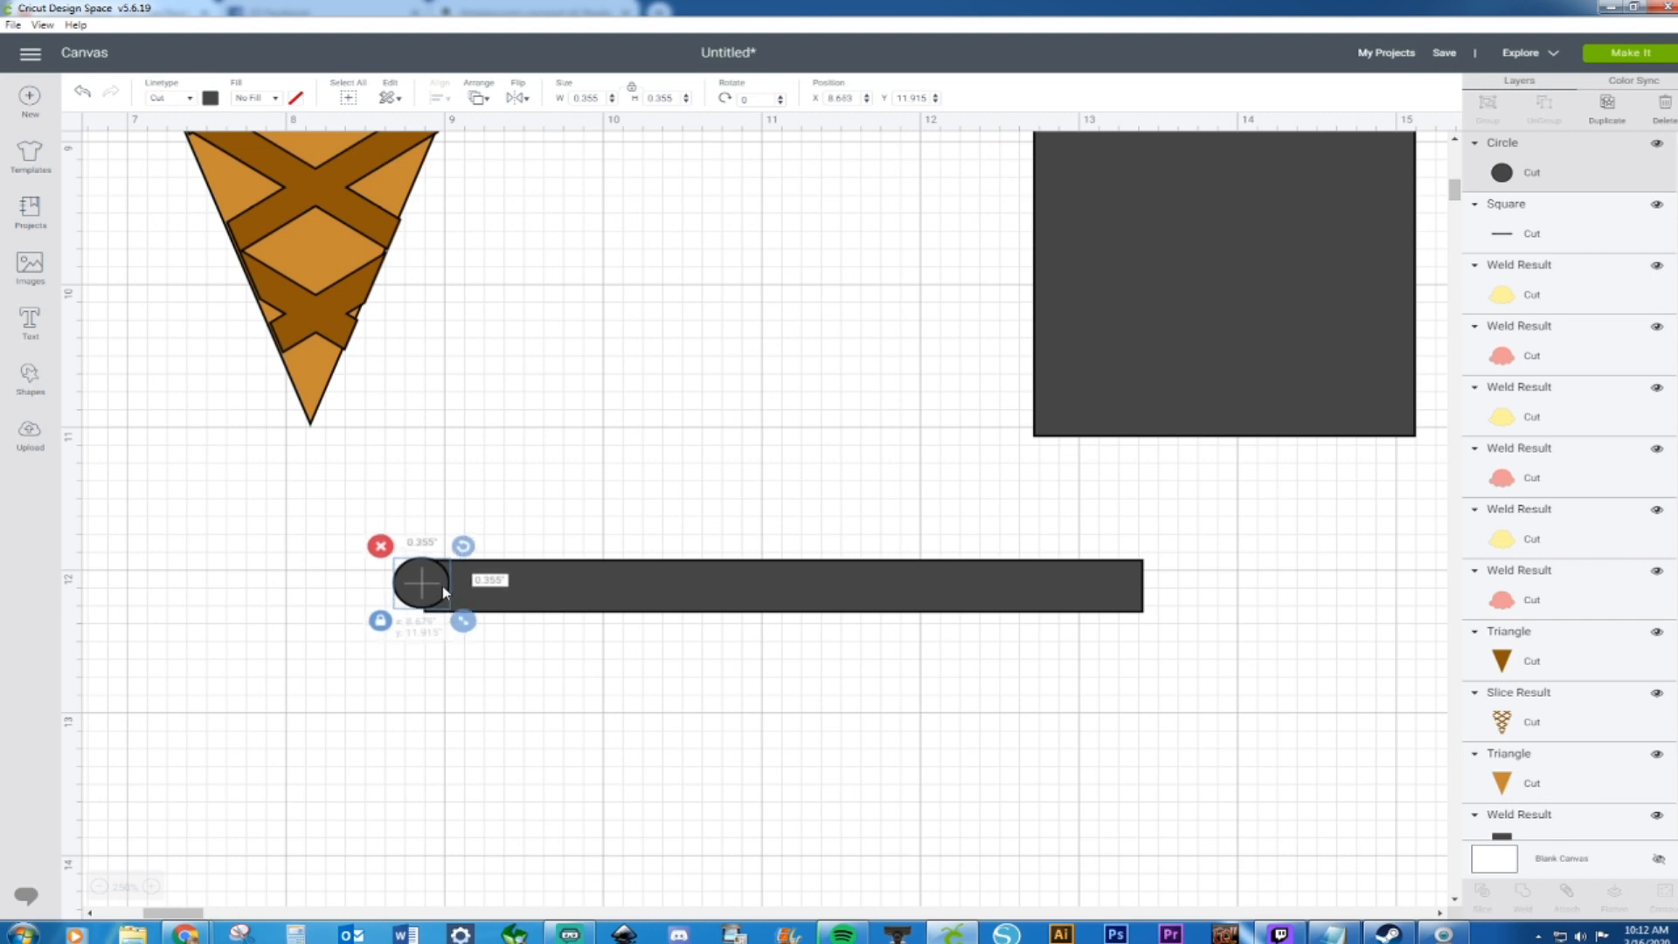
{"action": "left_click_drag", "start_coordinate": [463, 621], "coordinate": [463, 627]}
{"action": "left_click", "coordinate": [461, 688]}
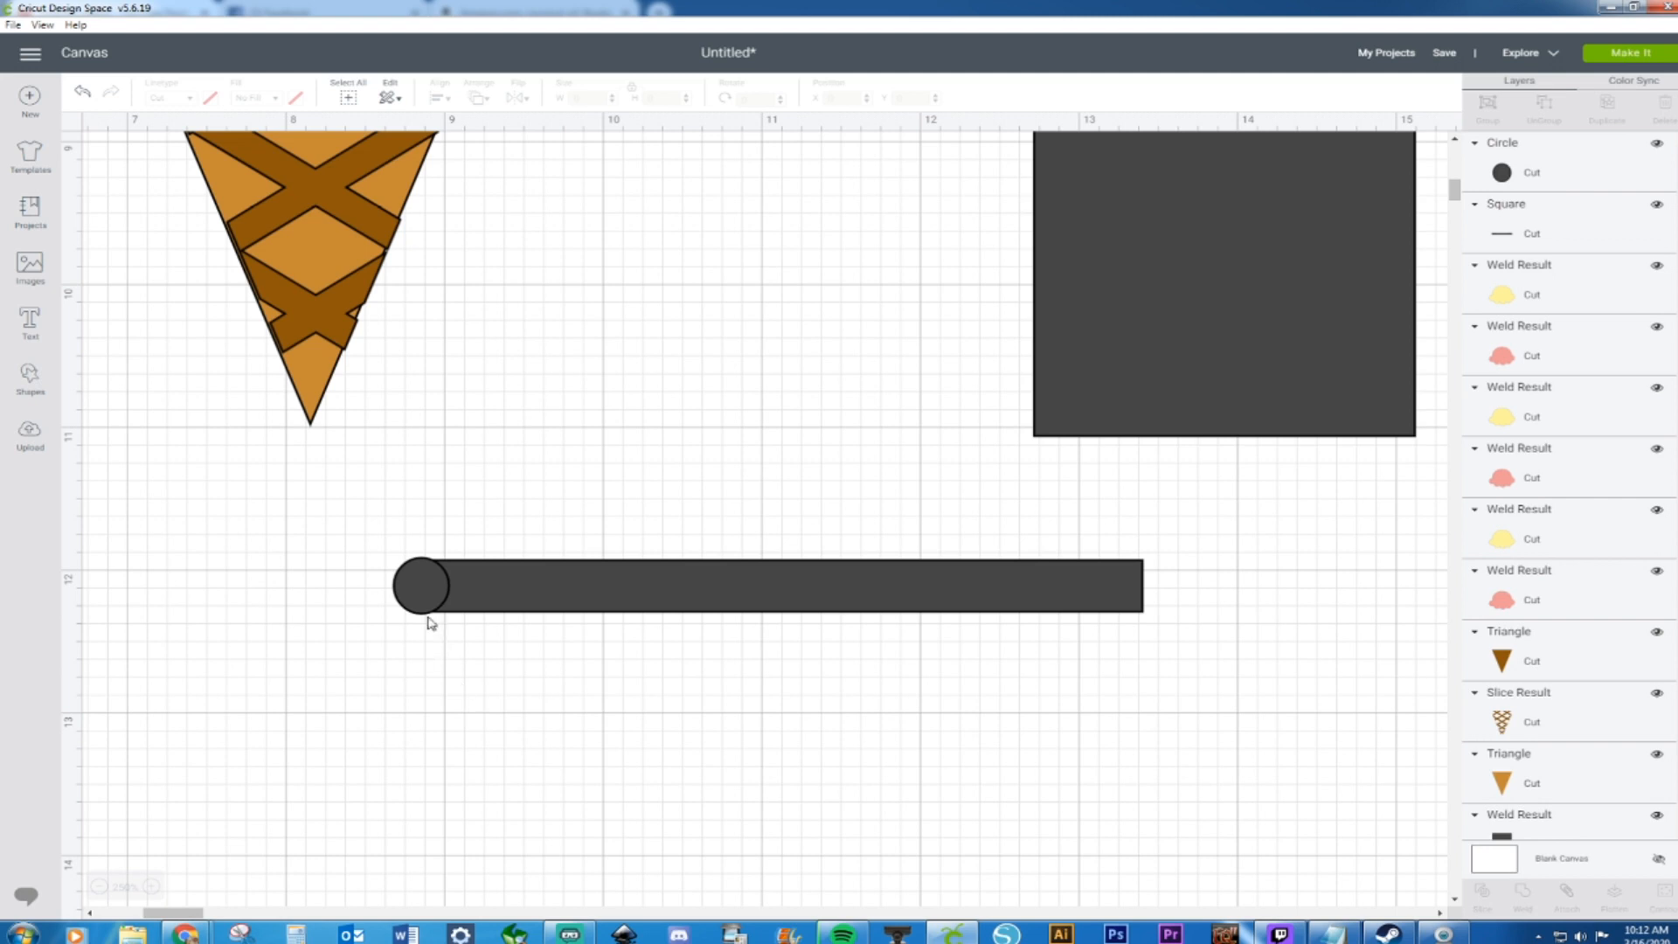
Copy the end circle and place the copy over the right end of the thin bar
{"action": "left_click", "coordinate": [423, 584]}
{"action": "key", "text": "ctrl+c"}
{"action": "key", "text": "ctrl+v"}
{"action": "left_click_drag", "start_coordinate": [511, 649], "coordinate": [1167, 584]}
Try centering the bar and both end circles horizontally, and undo that alignment
{"action": "left_click_drag", "start_coordinate": [322, 487], "coordinate": [1204, 730]}
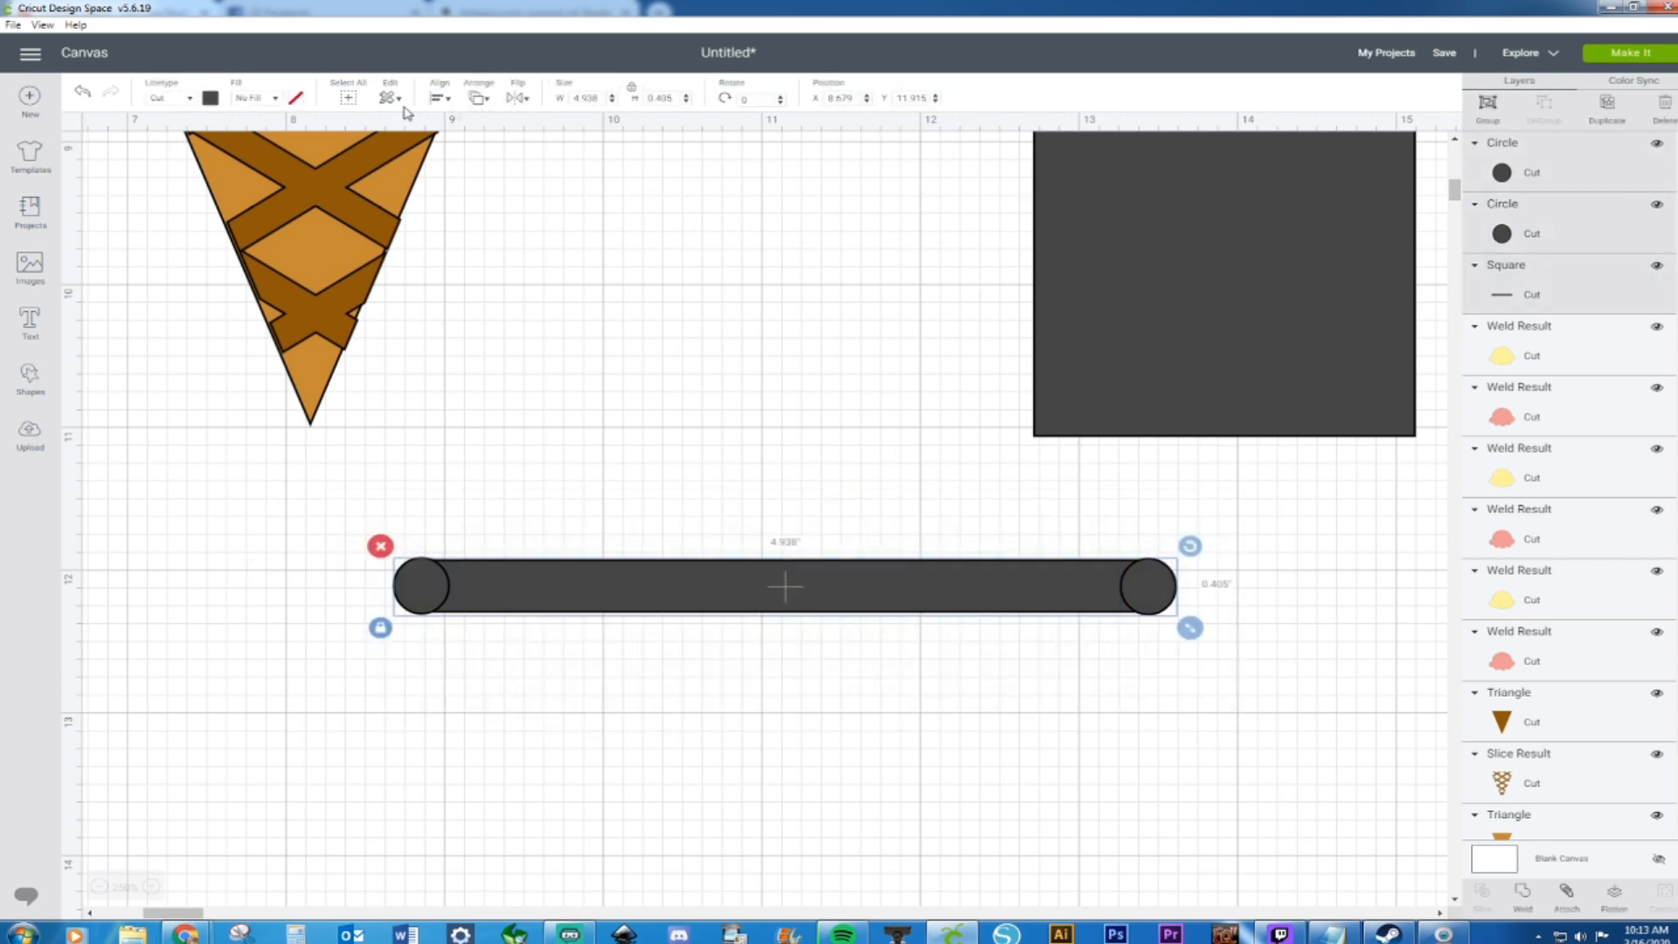
{"action": "left_click", "coordinate": [439, 98]}
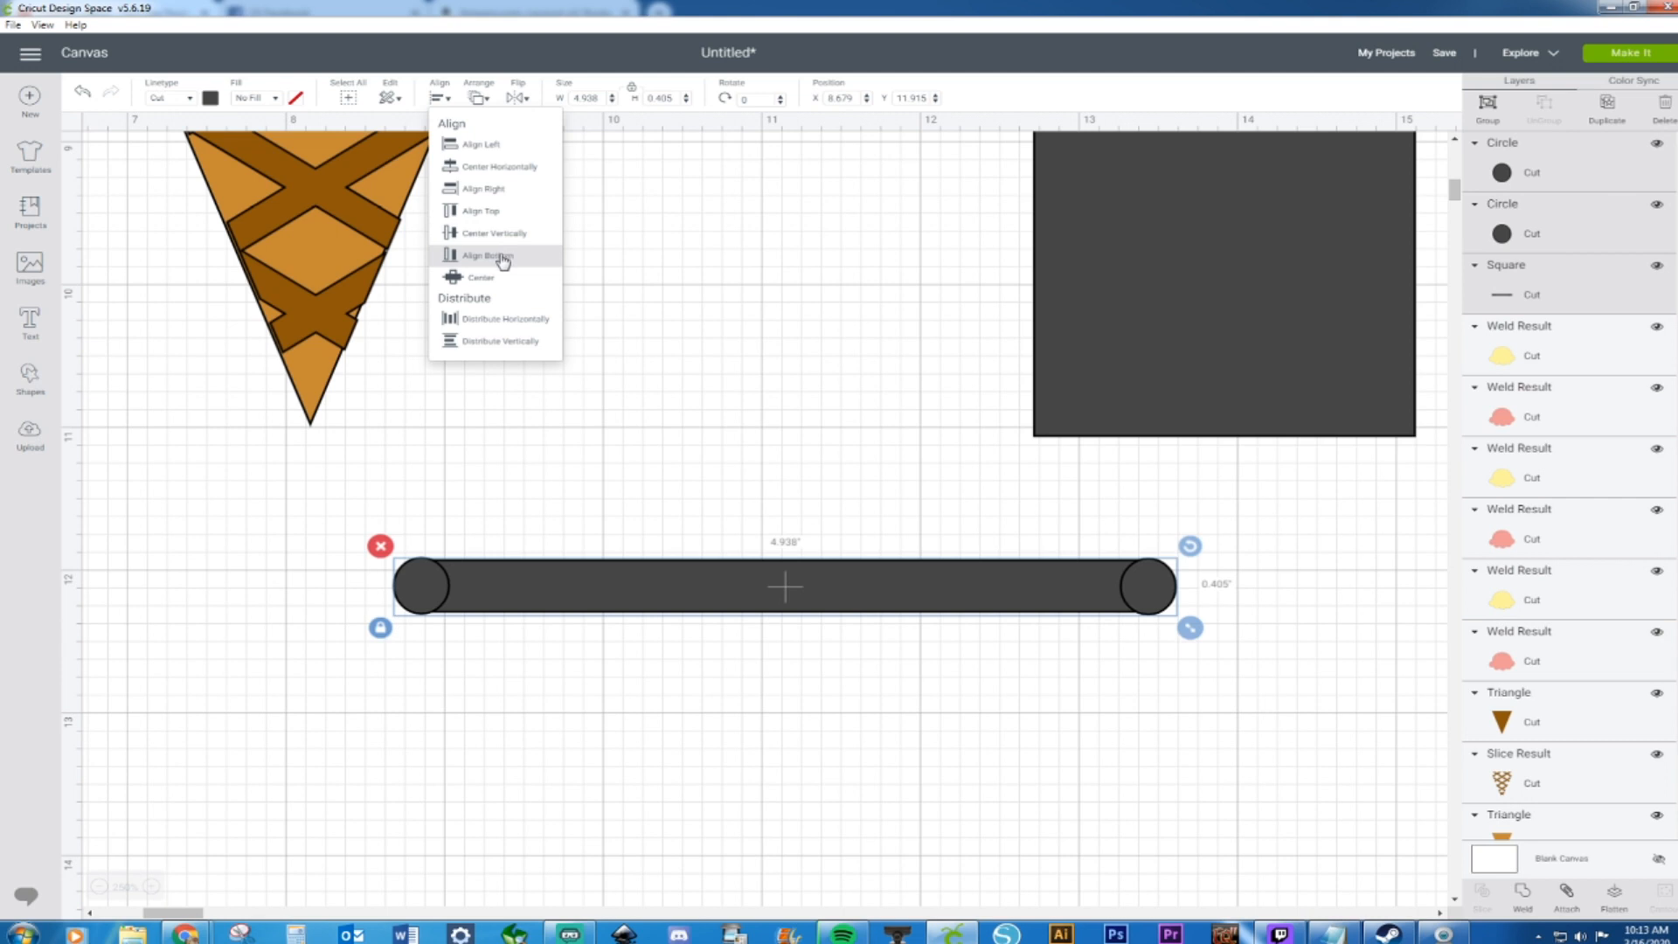
{"action": "left_click", "coordinate": [499, 167]}
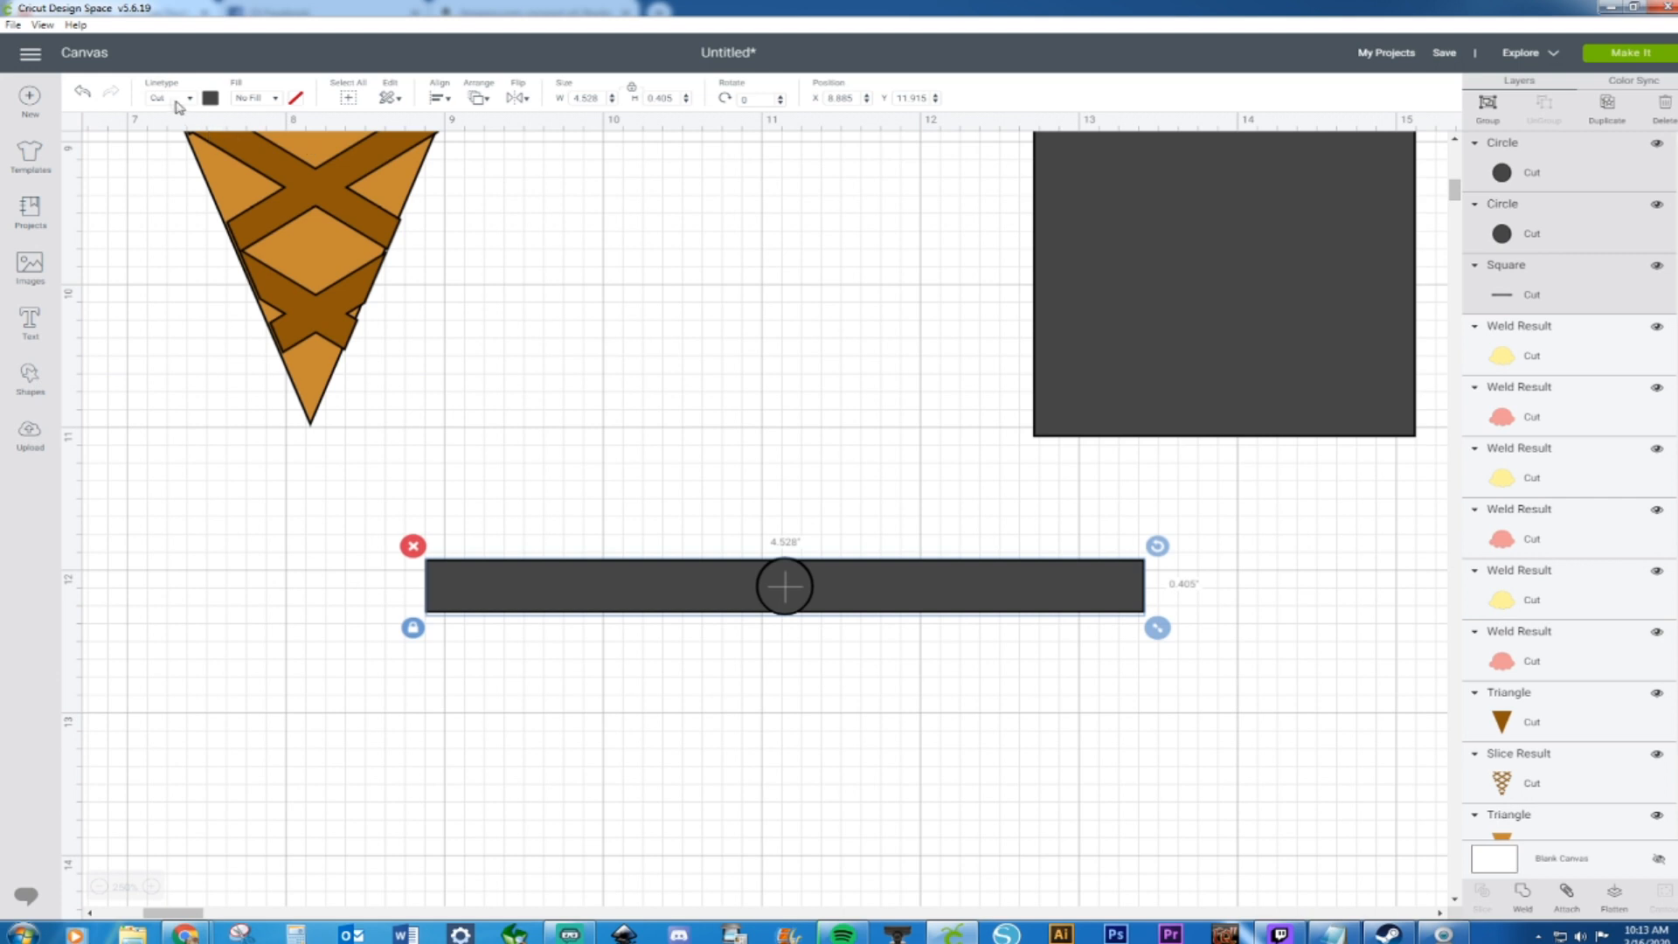
{"action": "left_click", "coordinate": [83, 94]}
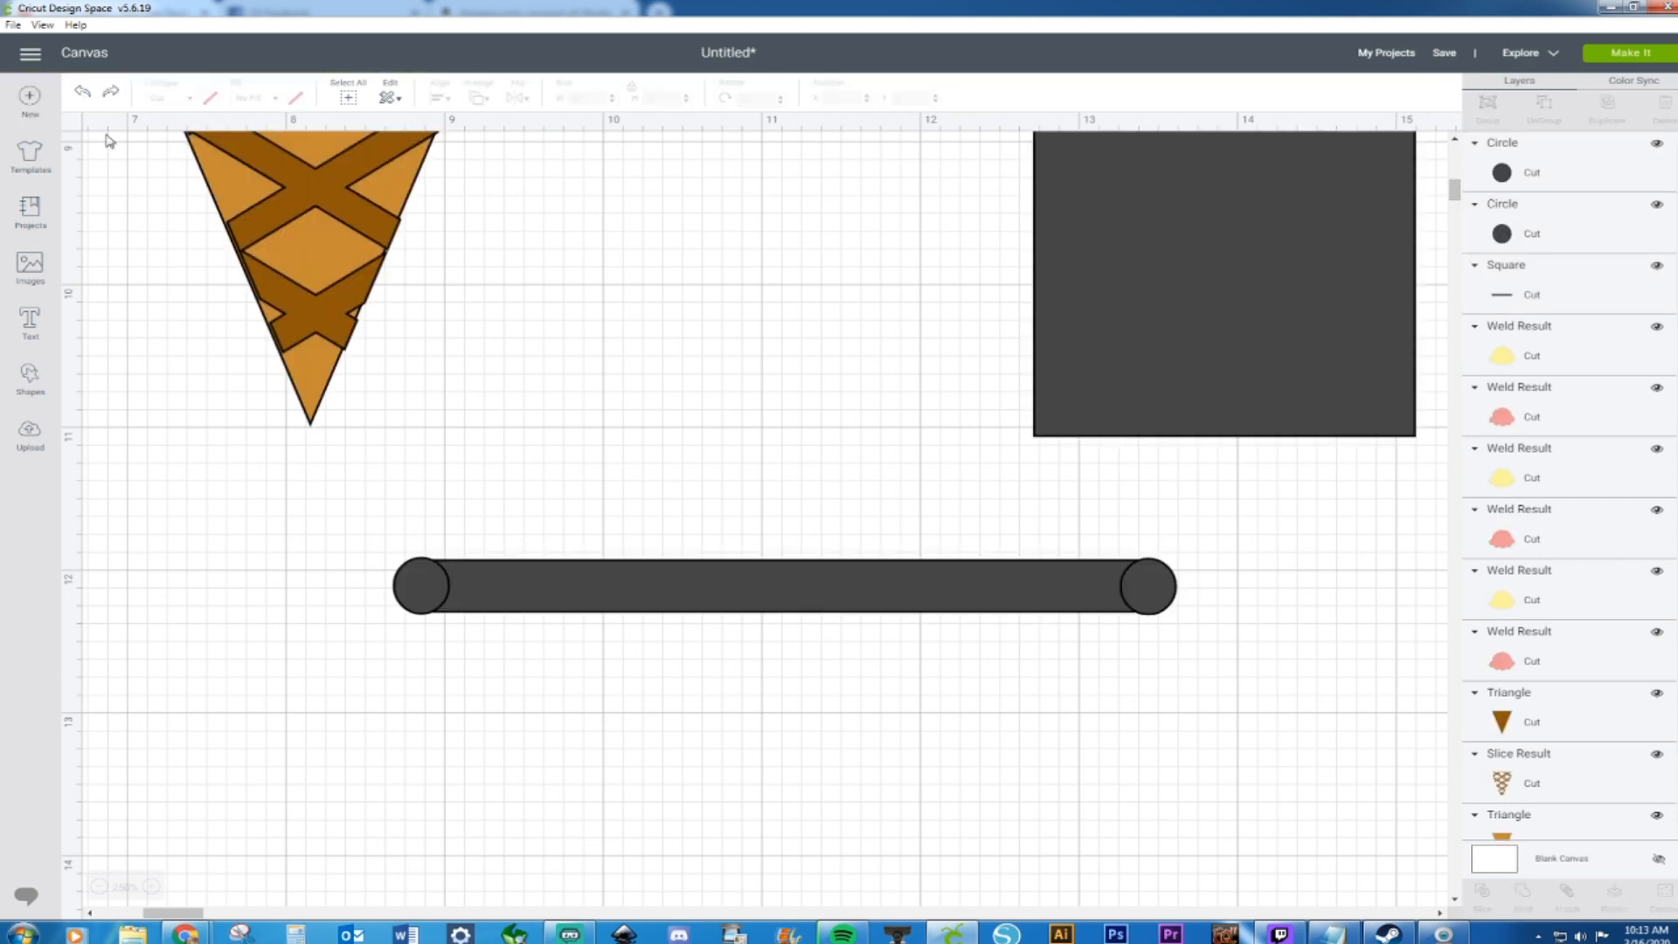
Center the bar and both end circles vertically and weld them into one rounded bar
{"action": "left_click_drag", "start_coordinate": [354, 518], "coordinate": [1198, 717]}
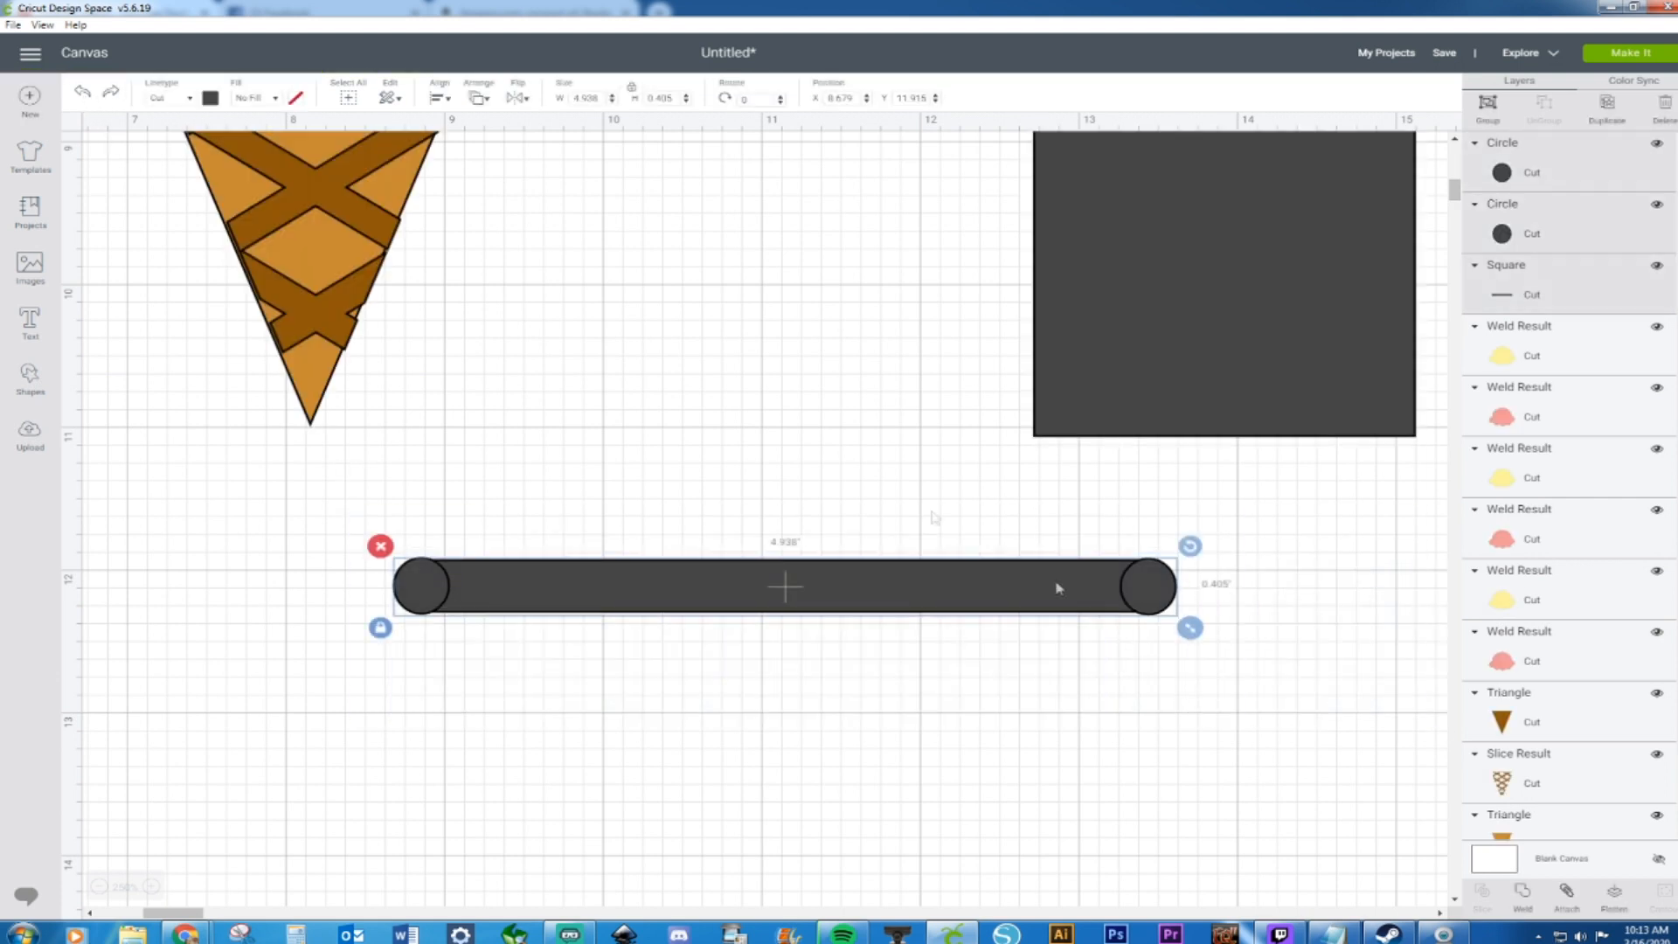
{"action": "left_click", "coordinate": [438, 100]}
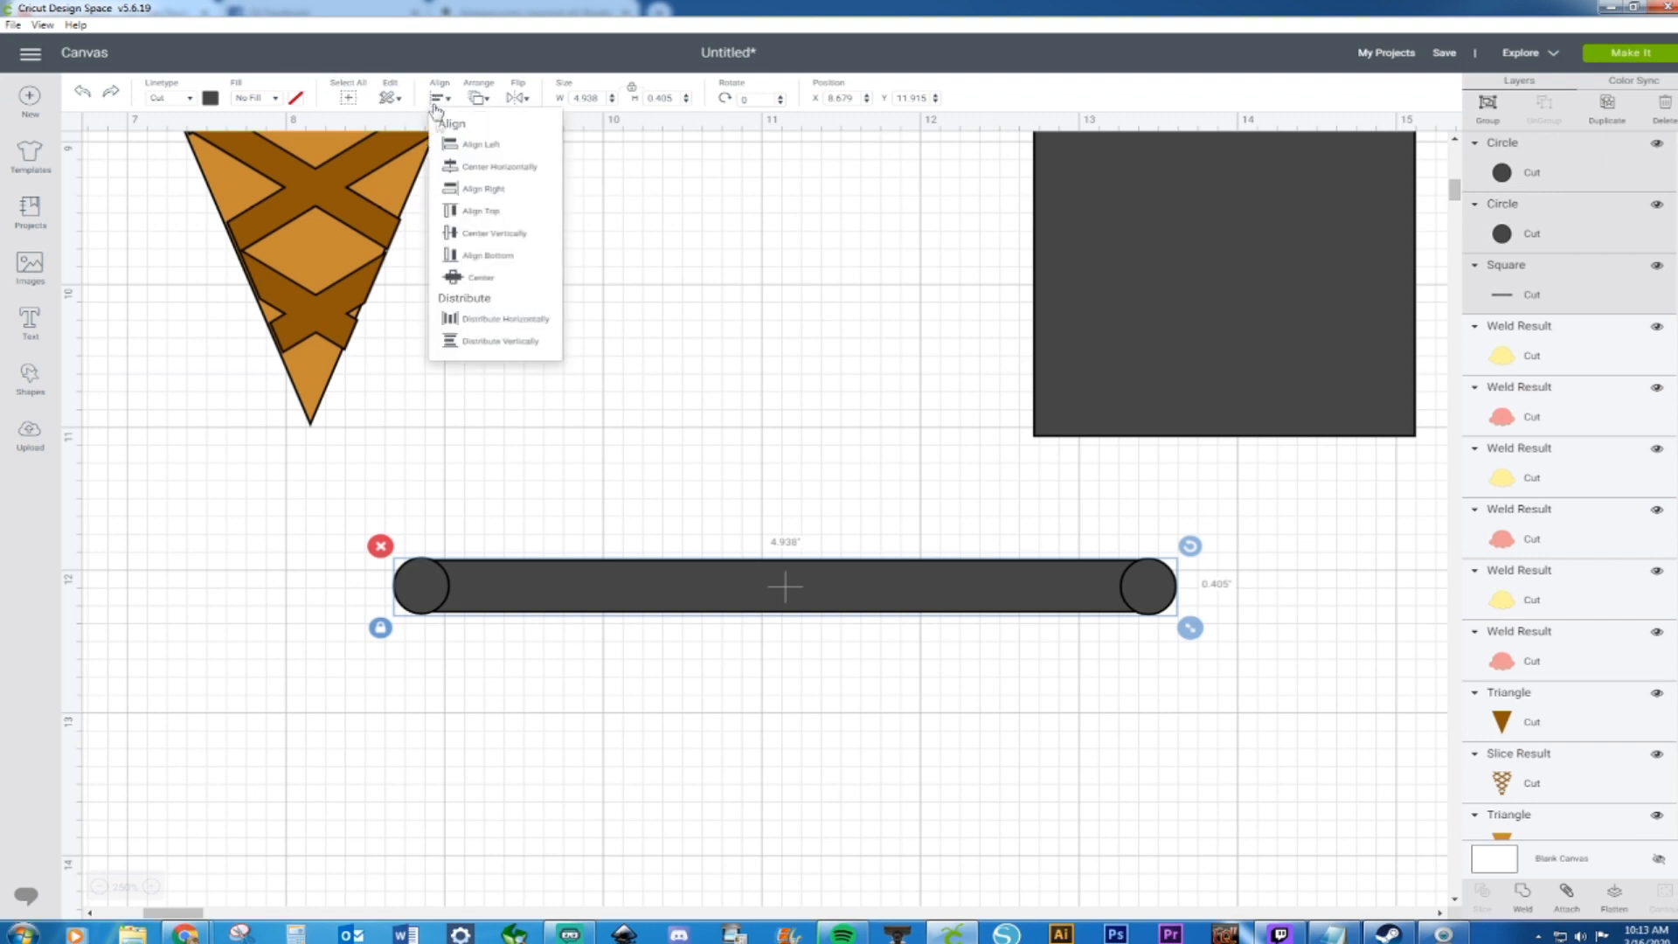
{"action": "left_click", "coordinate": [488, 235]}
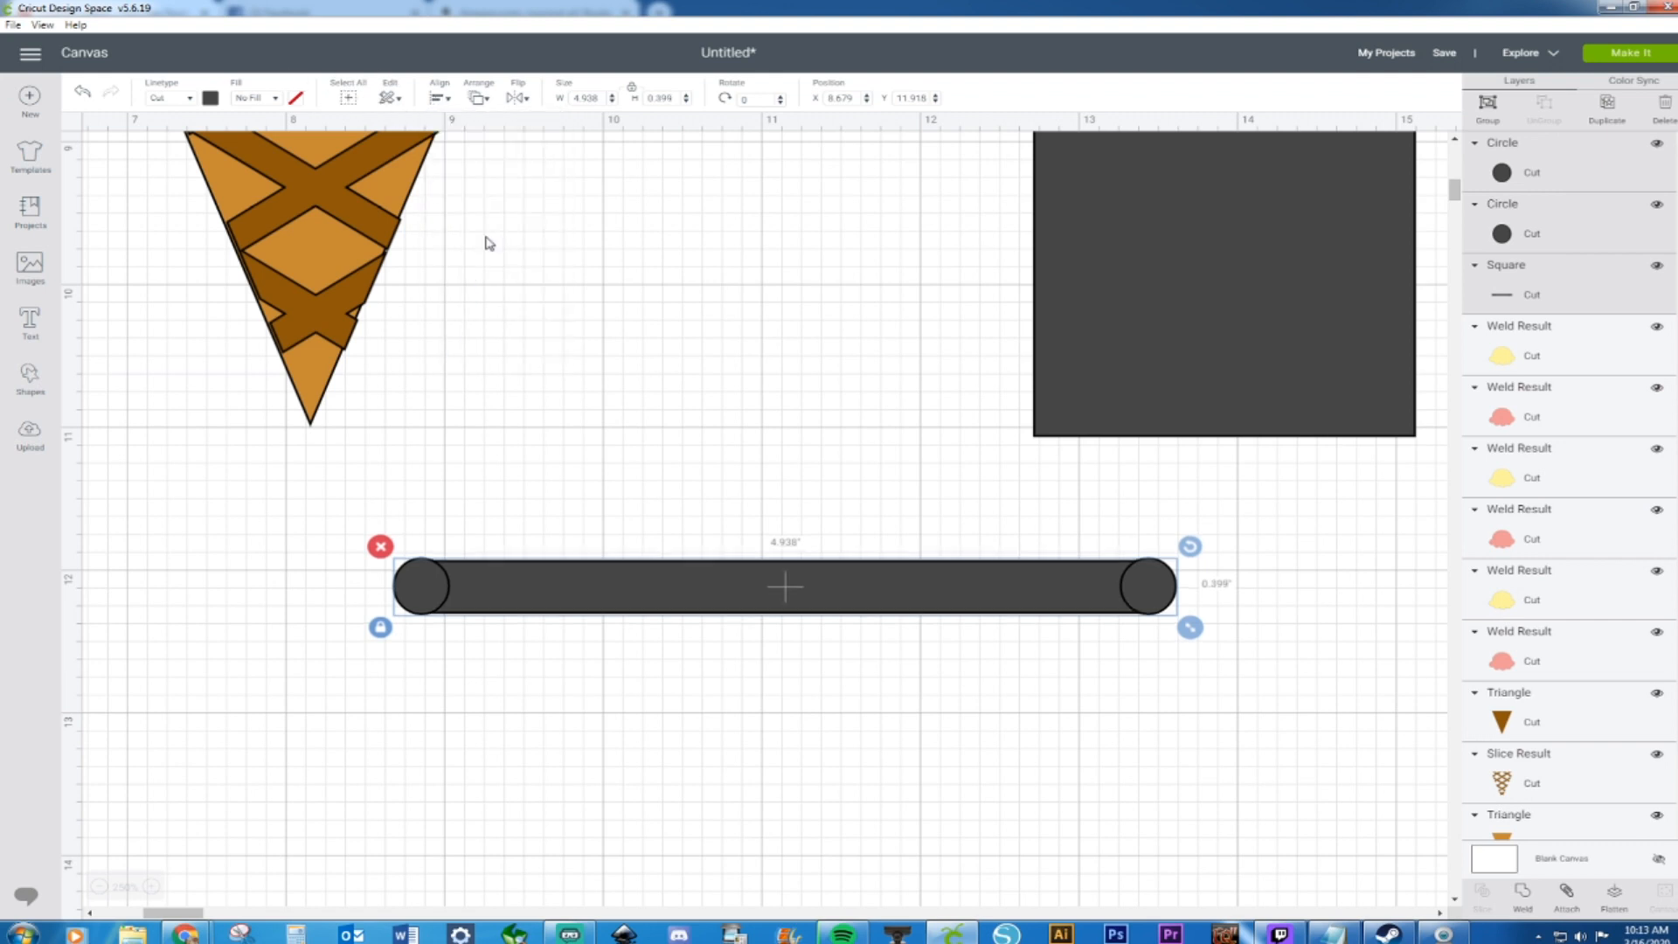
{"action": "right_click", "coordinate": [580, 599]}
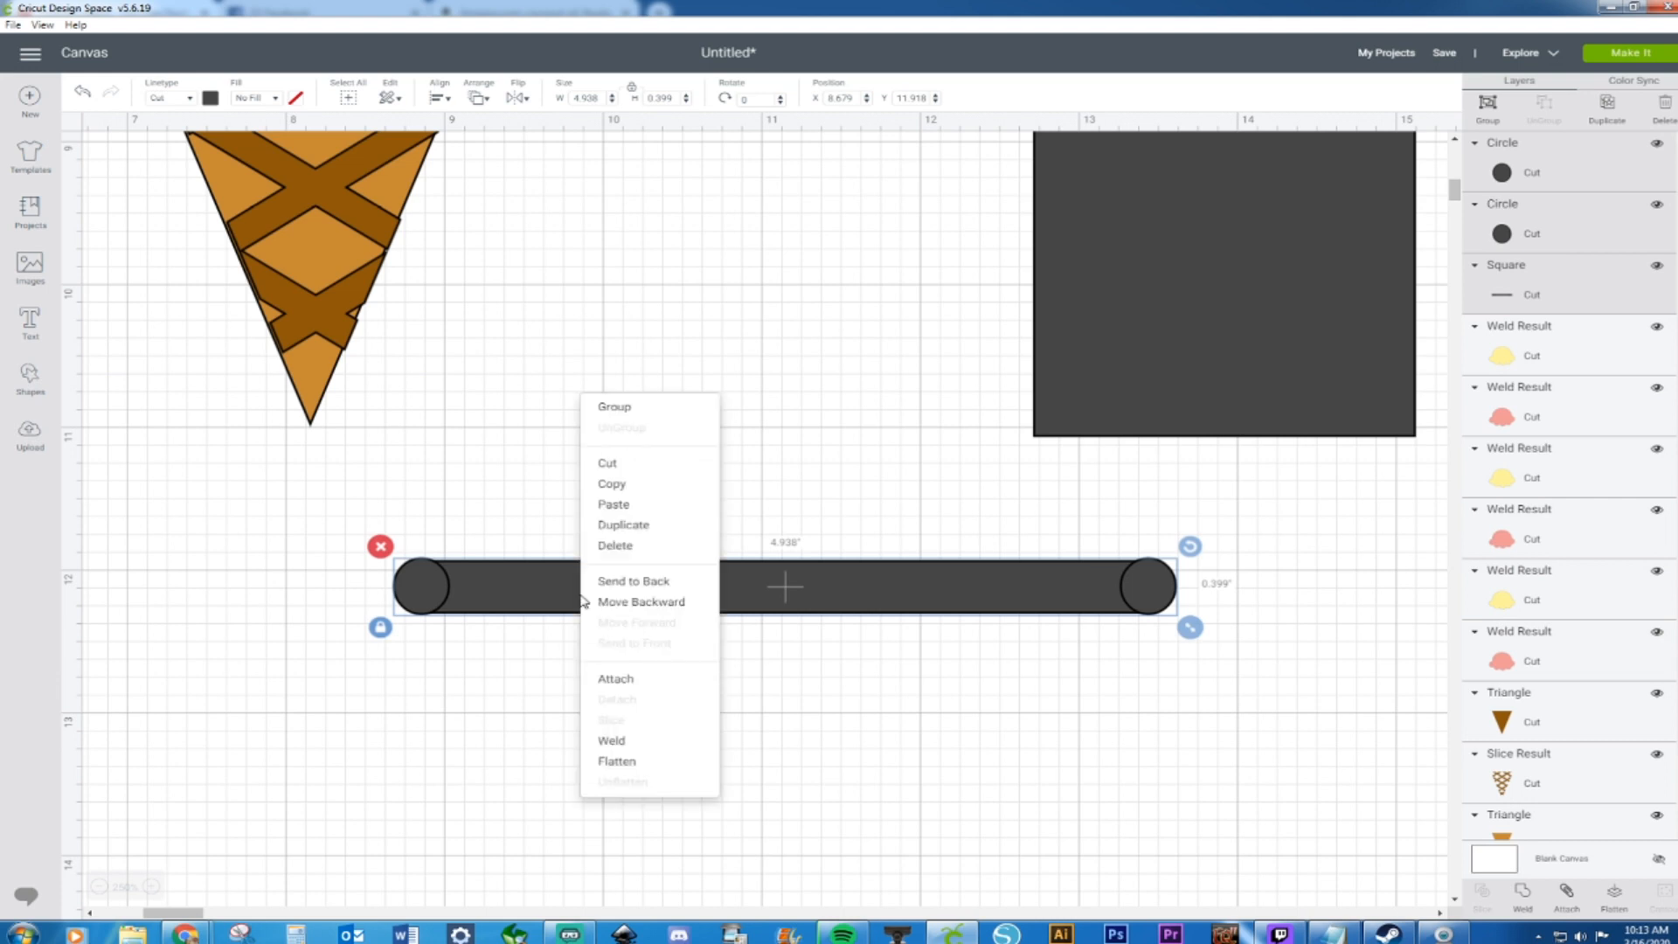
{"action": "left_click", "coordinate": [620, 745]}
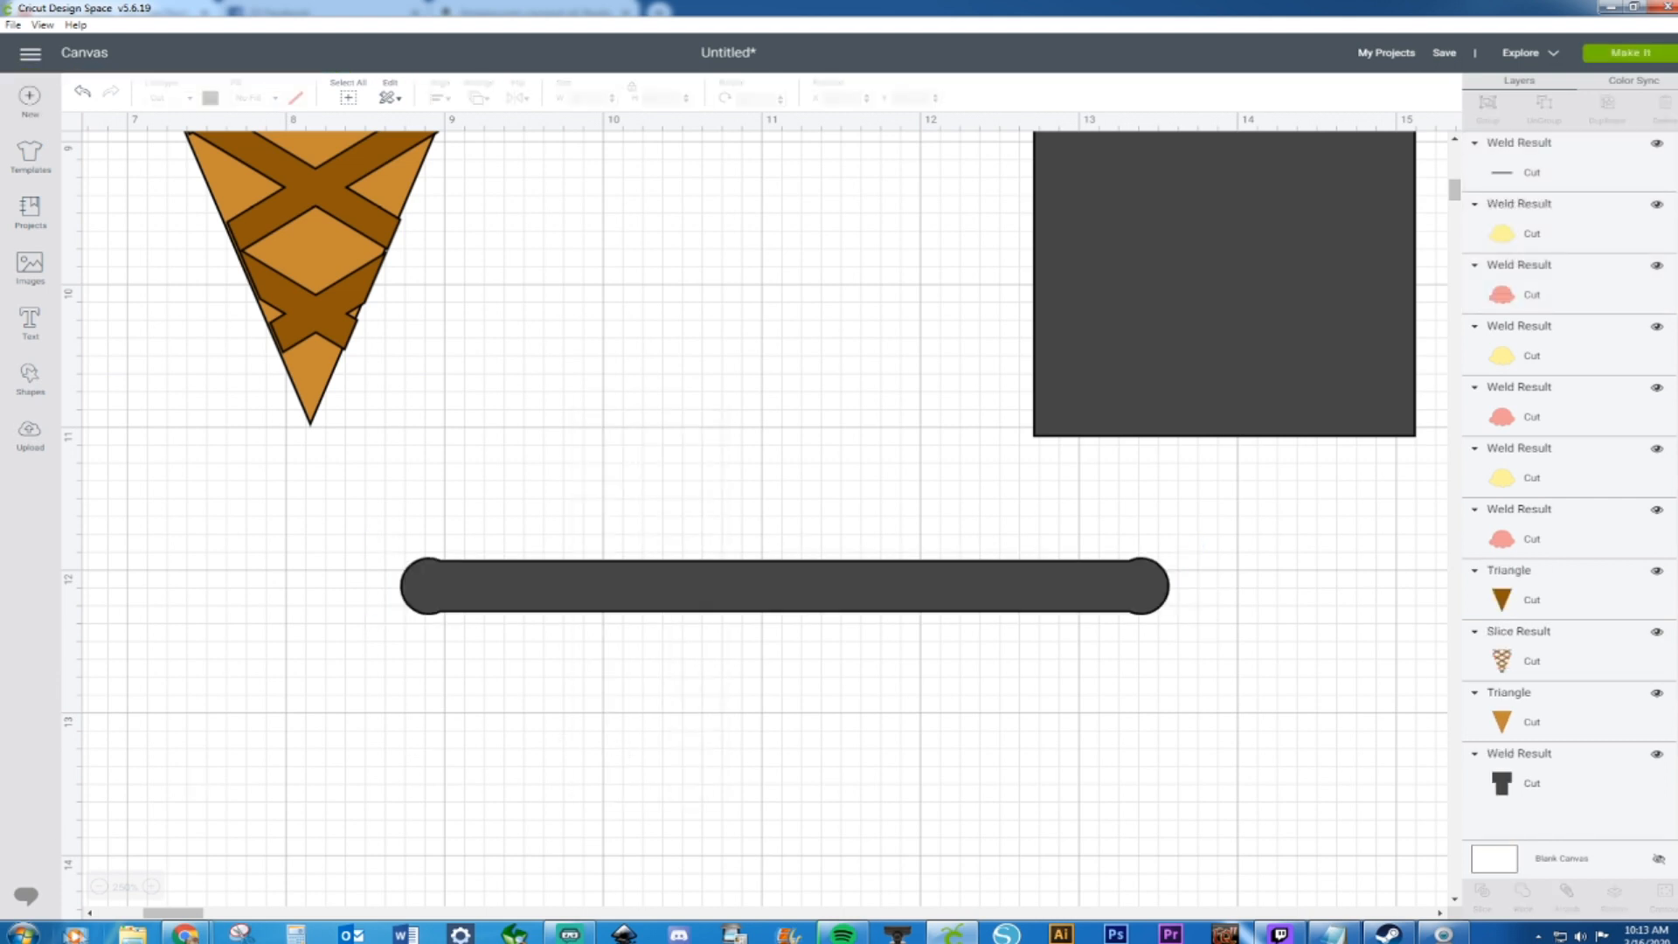
Recolor the dark cake cone shape with the light brown already used on the waffle cone
{"action": "left_click", "coordinate": [100, 888]}
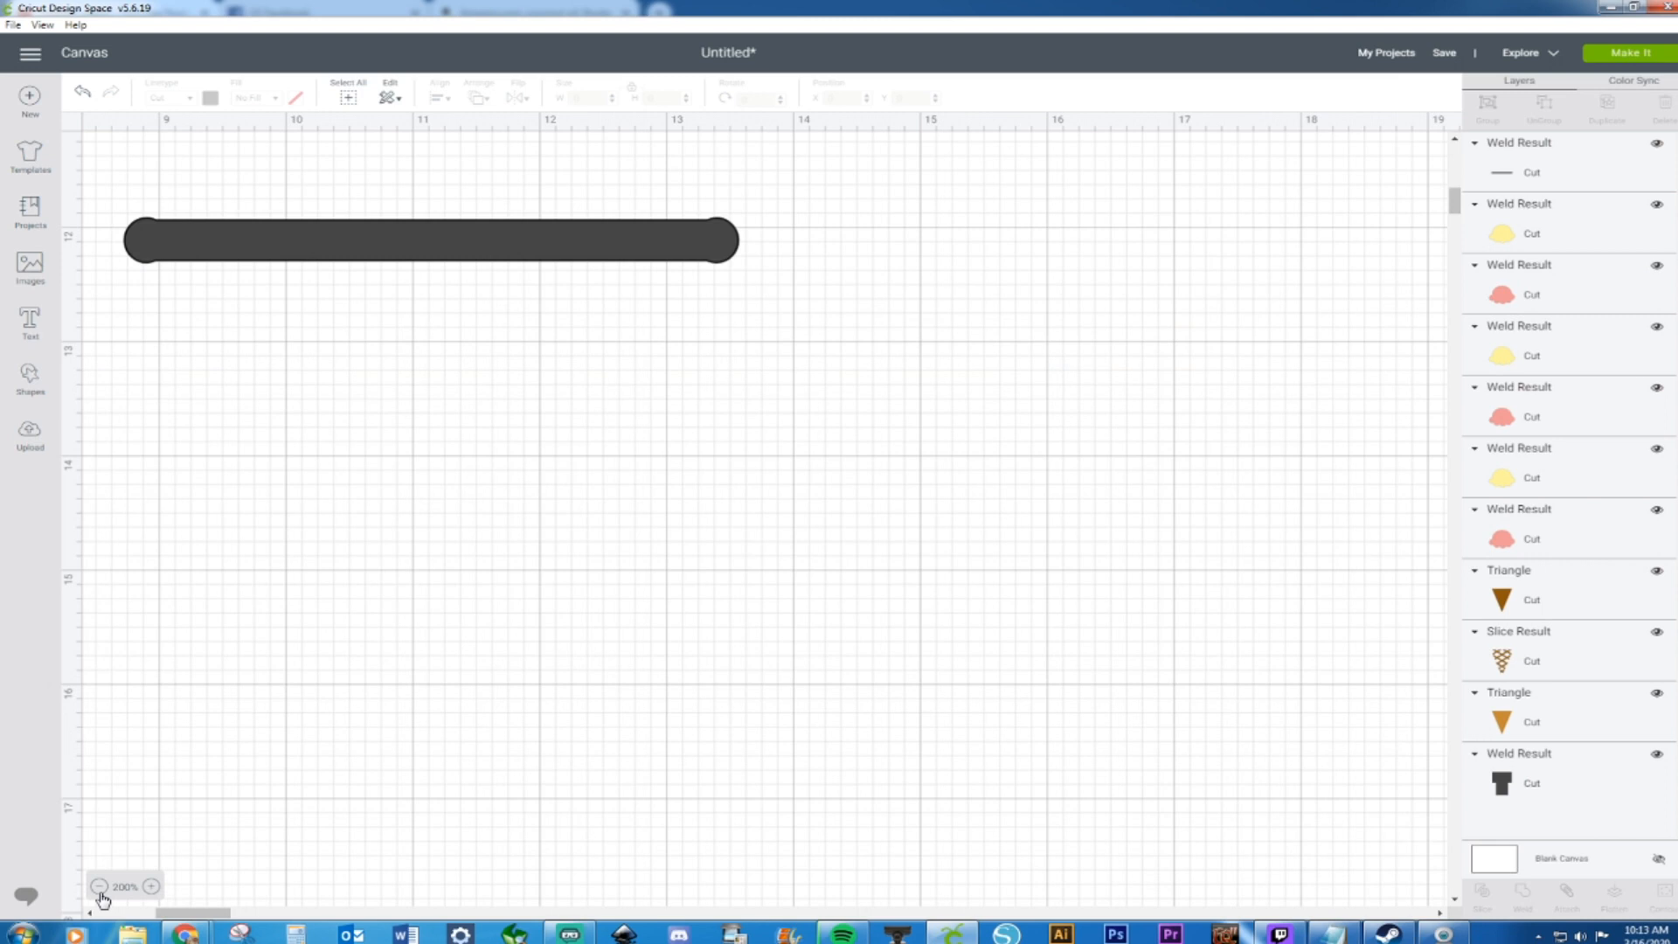
{"action": "left_click", "coordinate": [99, 888]}
{"action": "left_click", "coordinate": [99, 887]}
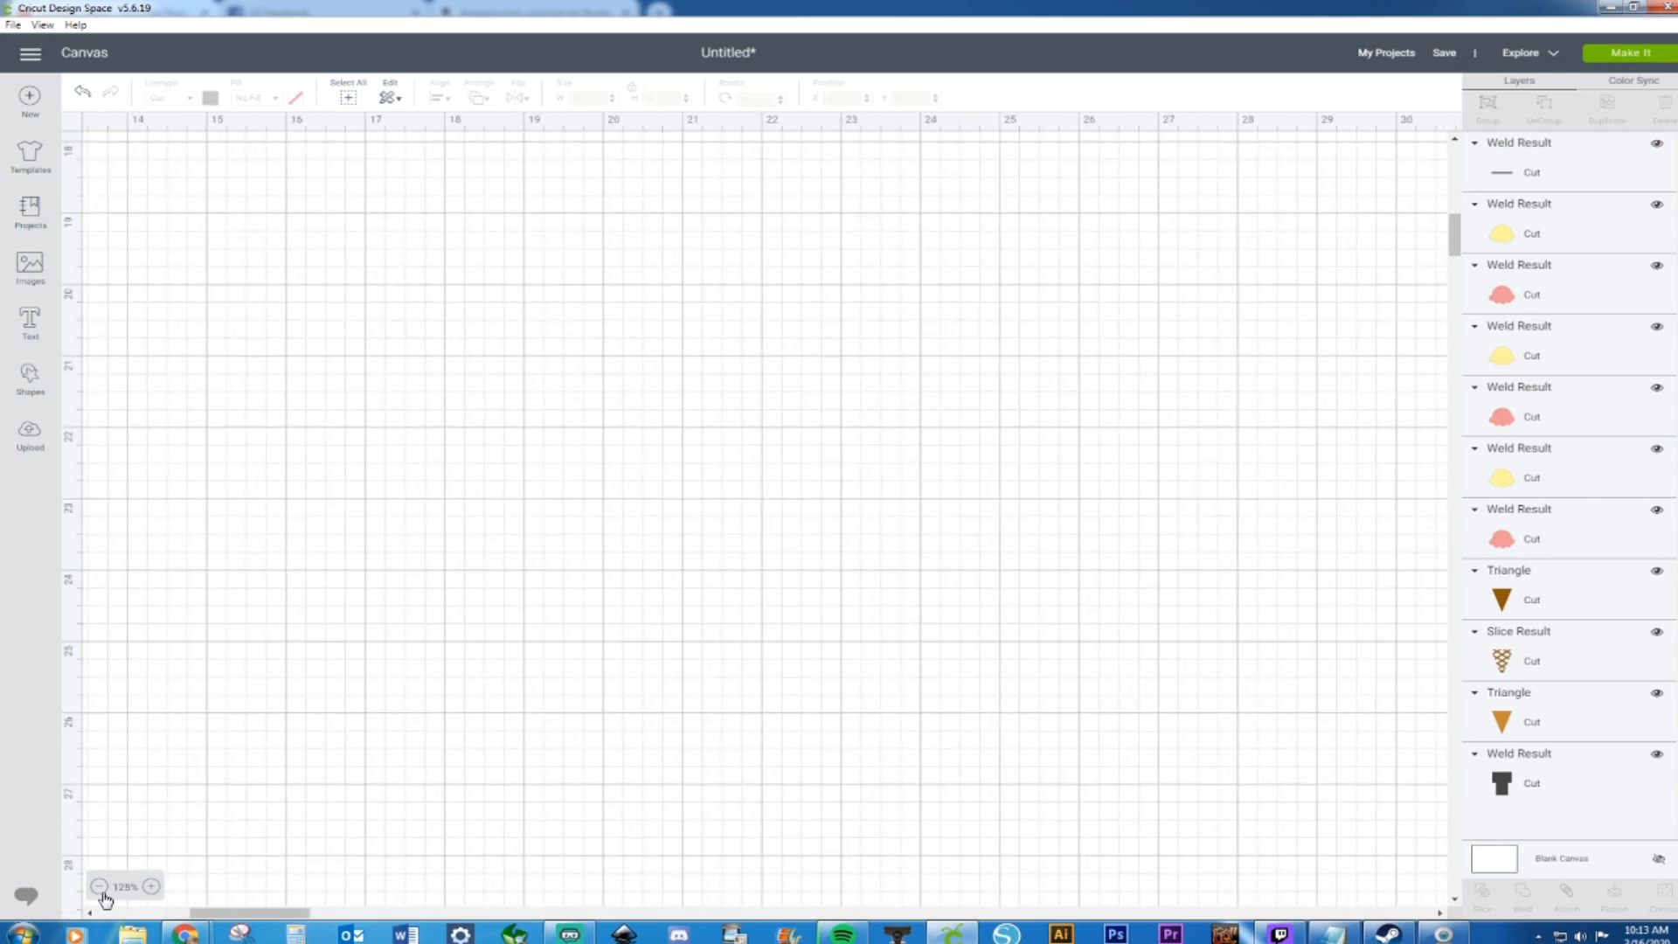
{"action": "left_click", "coordinate": [99, 887]}
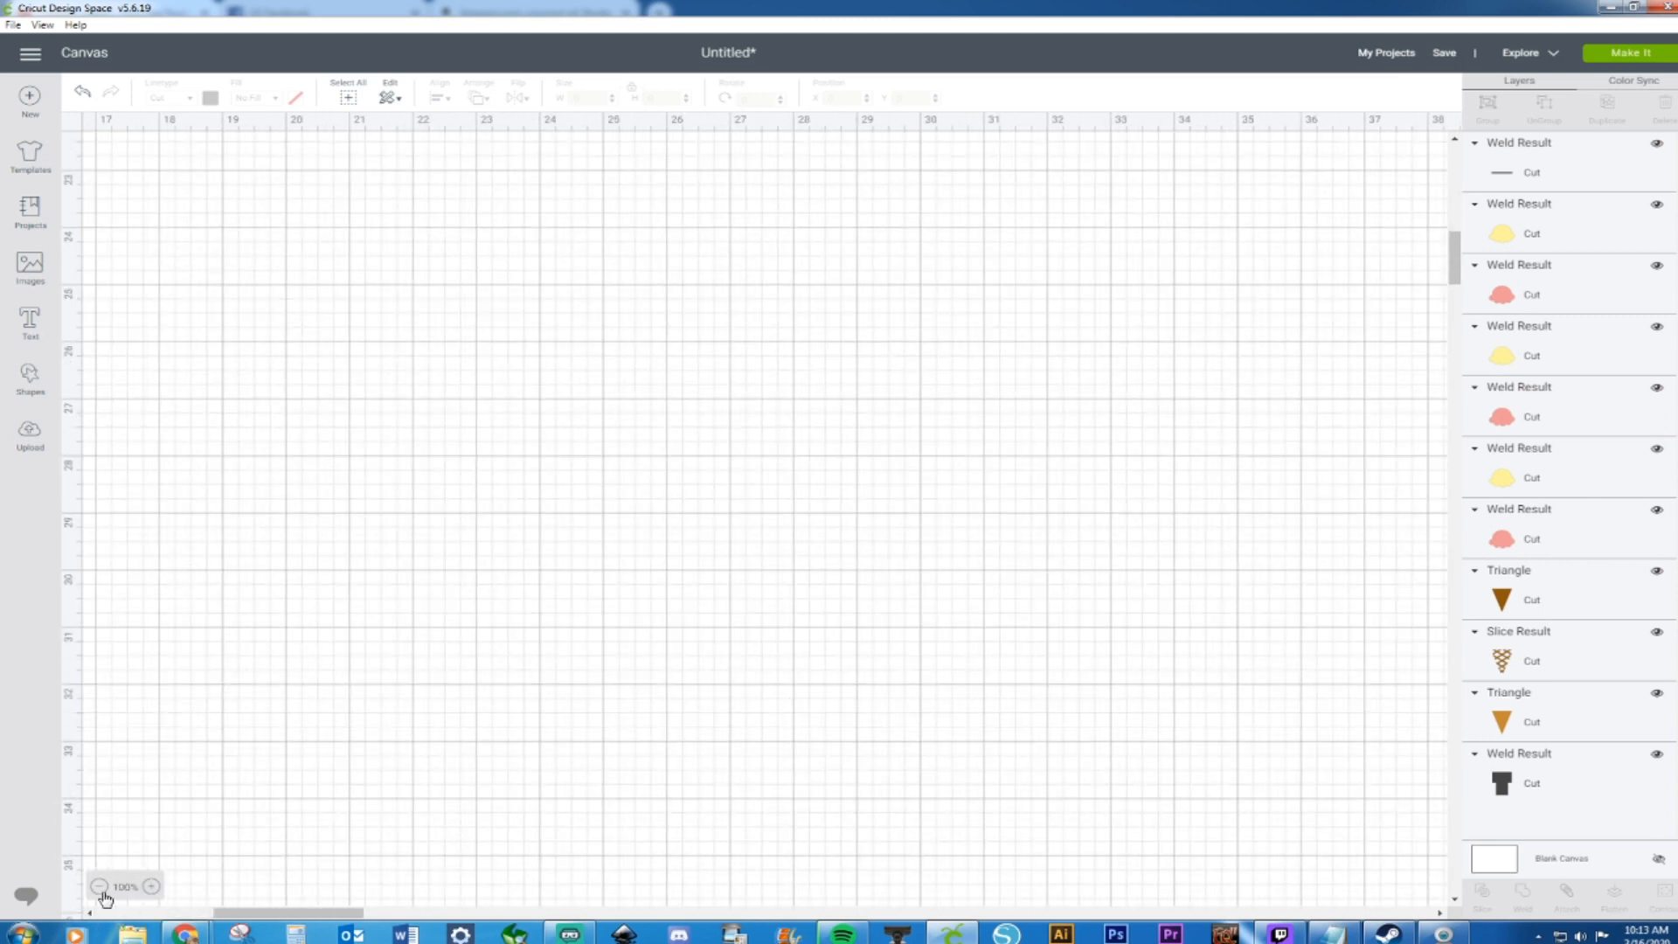
{"action": "left_click_drag", "start_coordinate": [280, 910], "coordinate": [175, 909]}
{"action": "scroll", "coordinate": [232, 800], "scroll_direction": "up", "scroll_amount": 15}
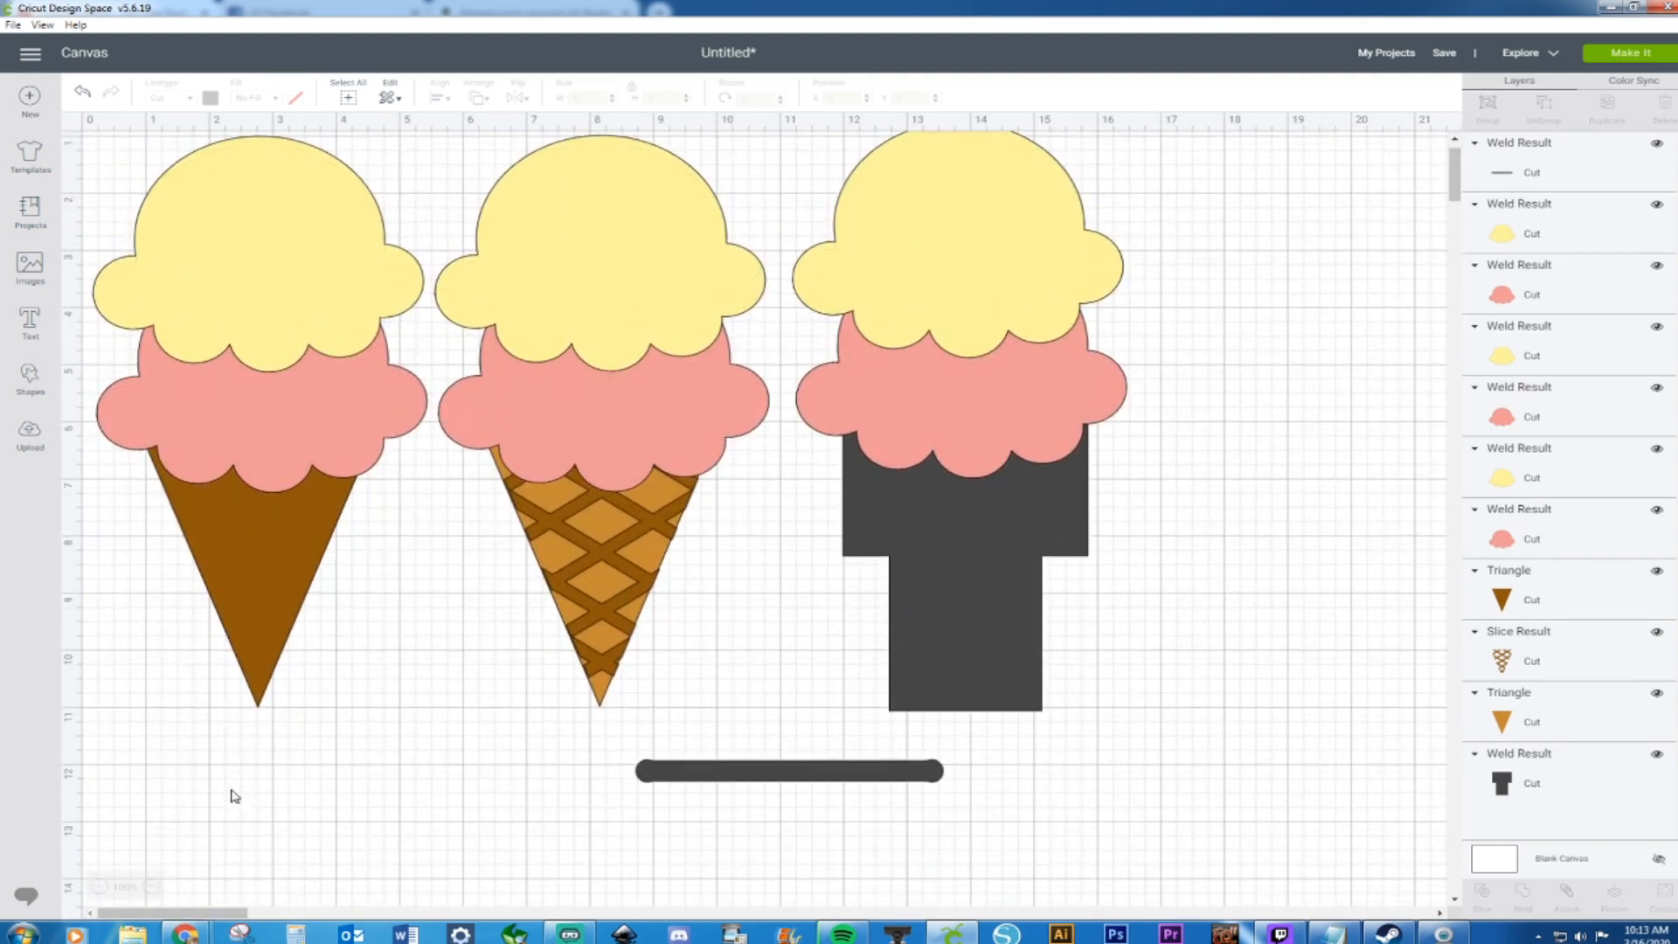
{"action": "scroll", "coordinate": [232, 795], "scroll_direction": "down", "scroll_amount": 1}
{"action": "left_click", "coordinate": [1001, 606]}
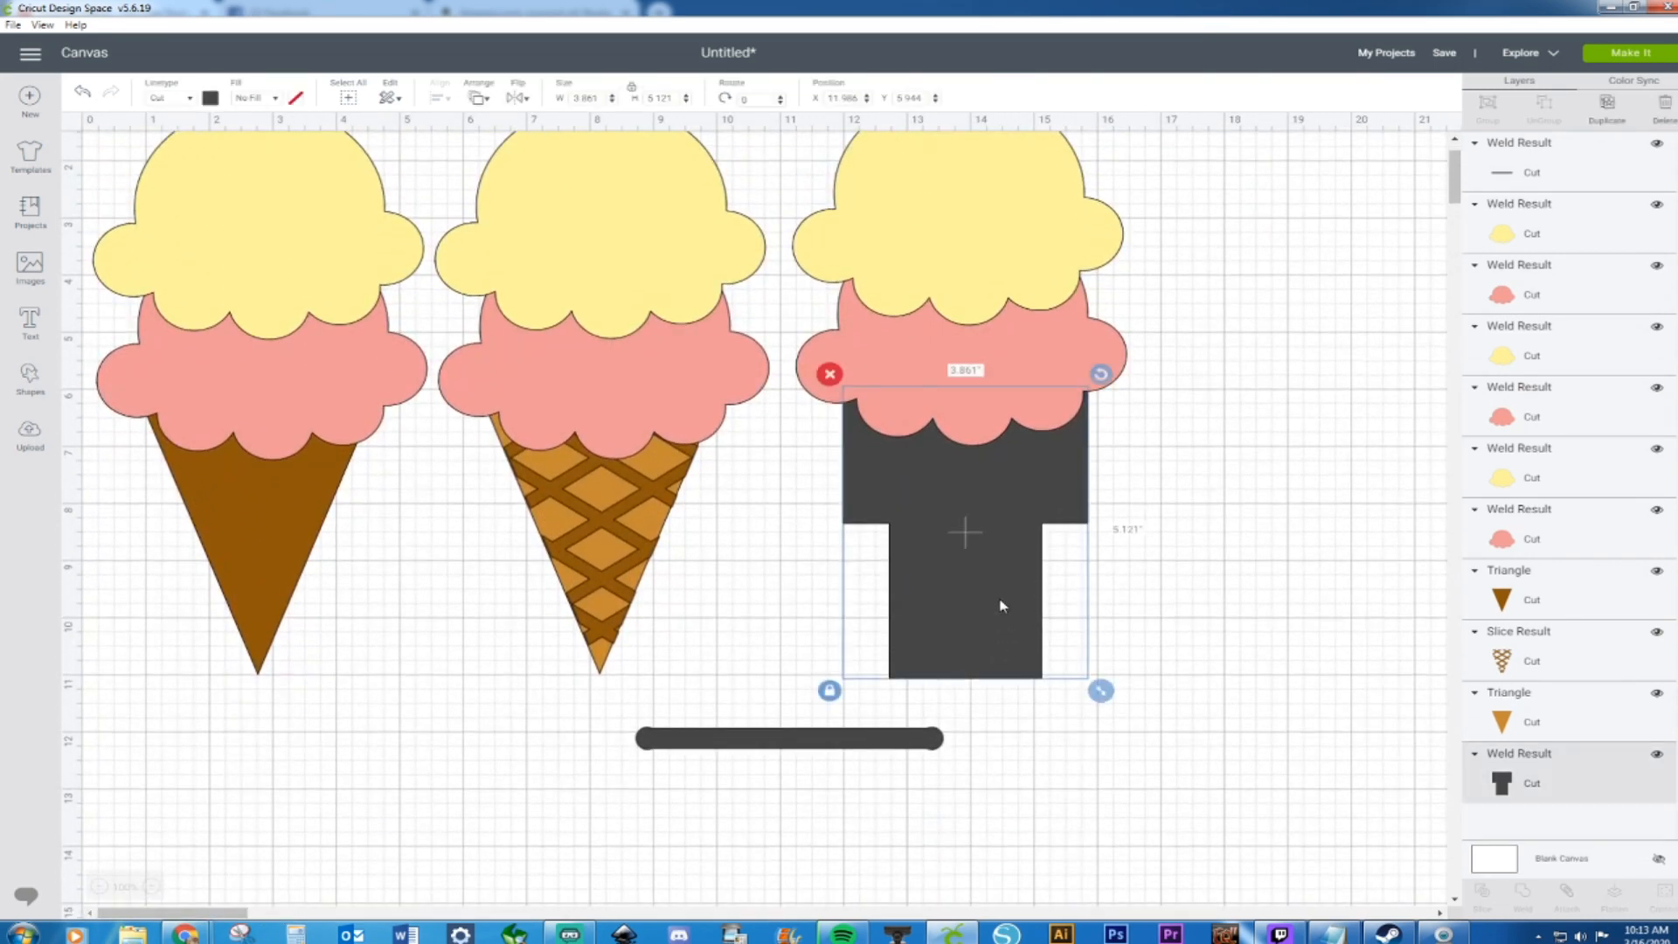
{"action": "left_click", "coordinate": [207, 97]}
{"action": "left_click", "coordinate": [251, 156]}
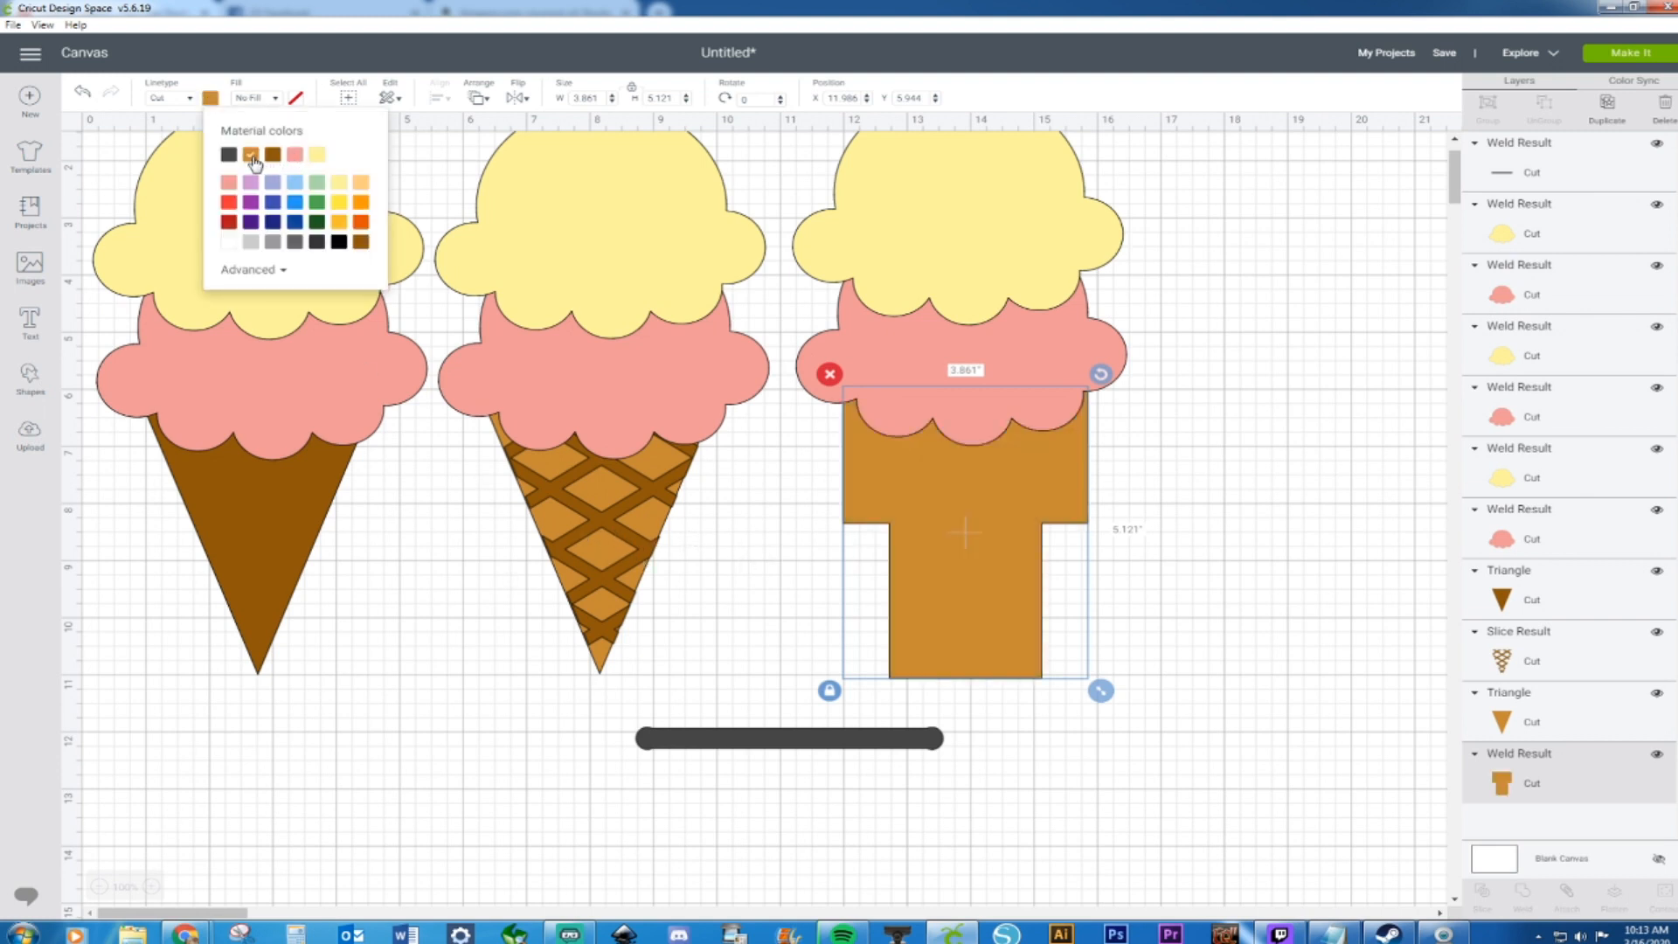
Recolor the dark rounded bar with the light brown used on the cake cone
{"action": "left_click", "coordinate": [794, 741]}
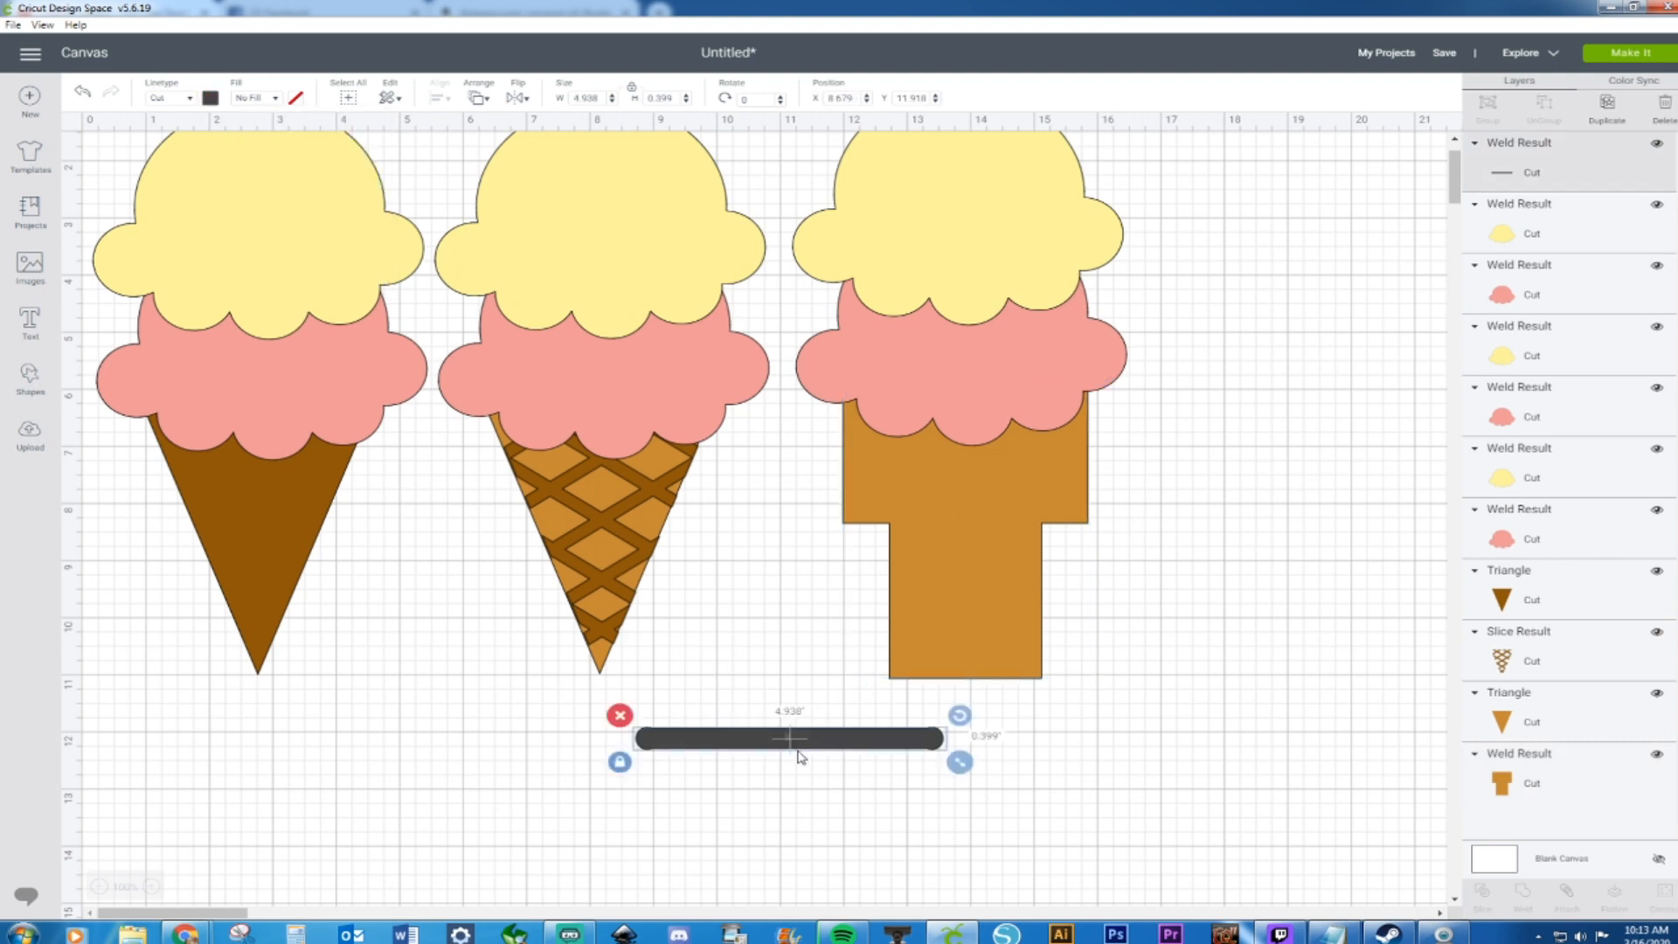
{"action": "left_click", "coordinate": [210, 97]}
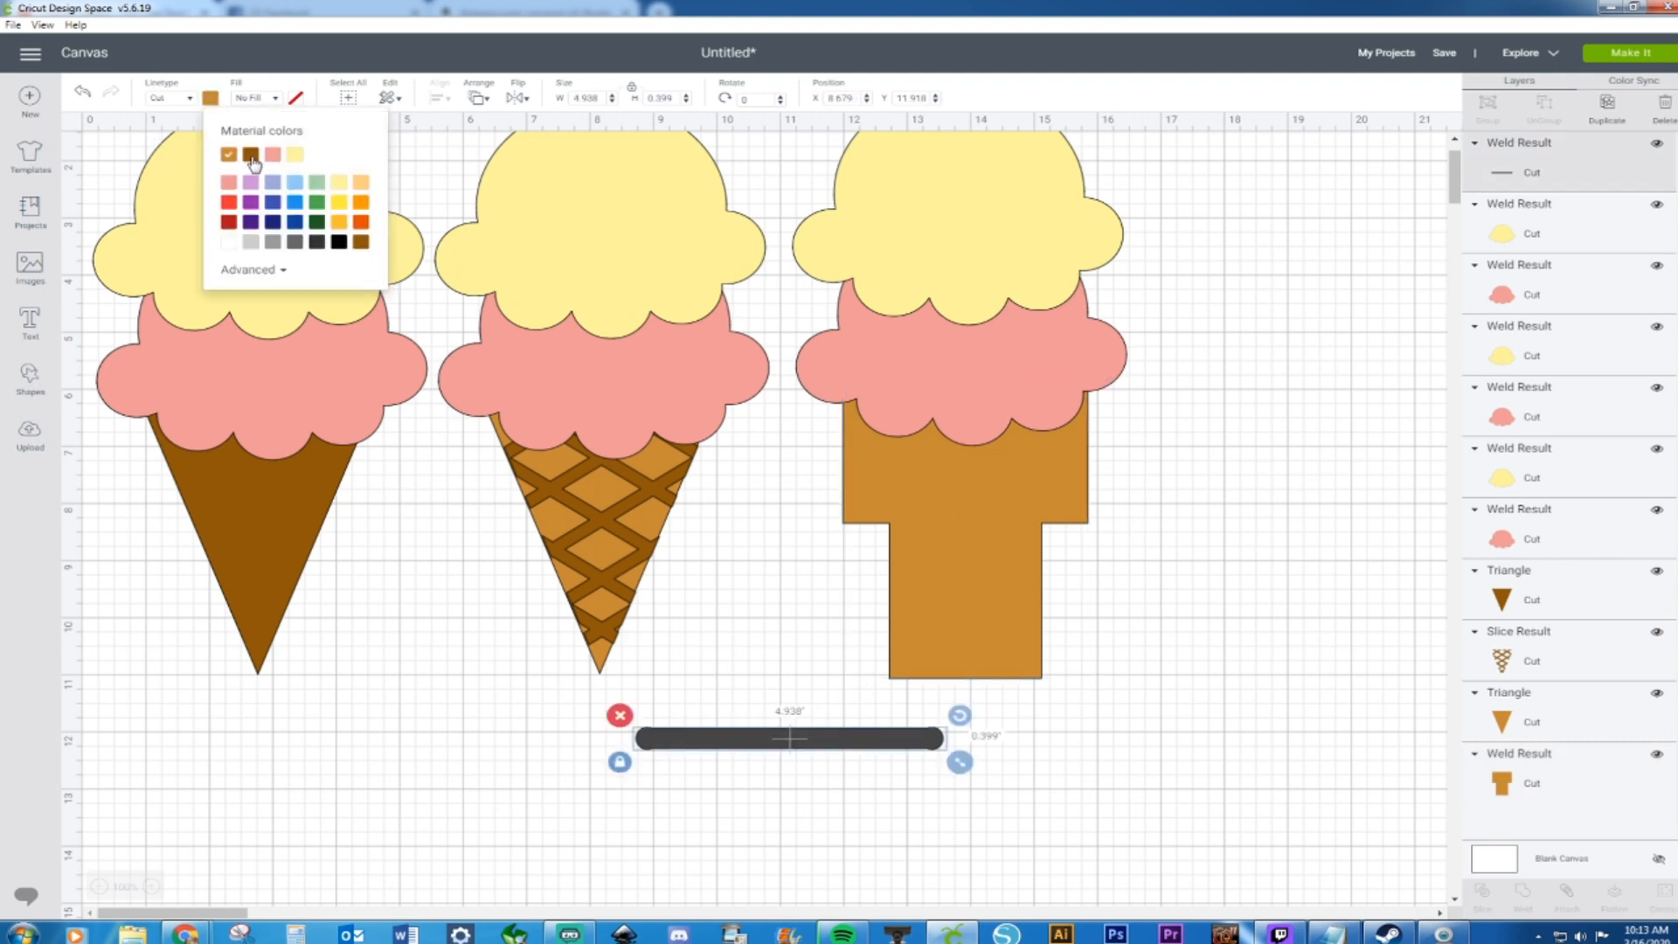
{"action": "left_click", "coordinate": [229, 154]}
{"action": "left_click", "coordinate": [718, 839]}
Place the rounded bar across the shoulder of the cake cone and move both clear below the pink scoop
{"action": "left_click_drag", "start_coordinate": [765, 741], "coordinate": [943, 526]}
{"action": "left_click_drag", "start_coordinate": [1150, 613], "coordinate": [961, 481]}
{"action": "left_click_drag", "start_coordinate": [978, 584], "coordinate": [968, 691]}
{"action": "left_click", "coordinate": [1236, 585]}
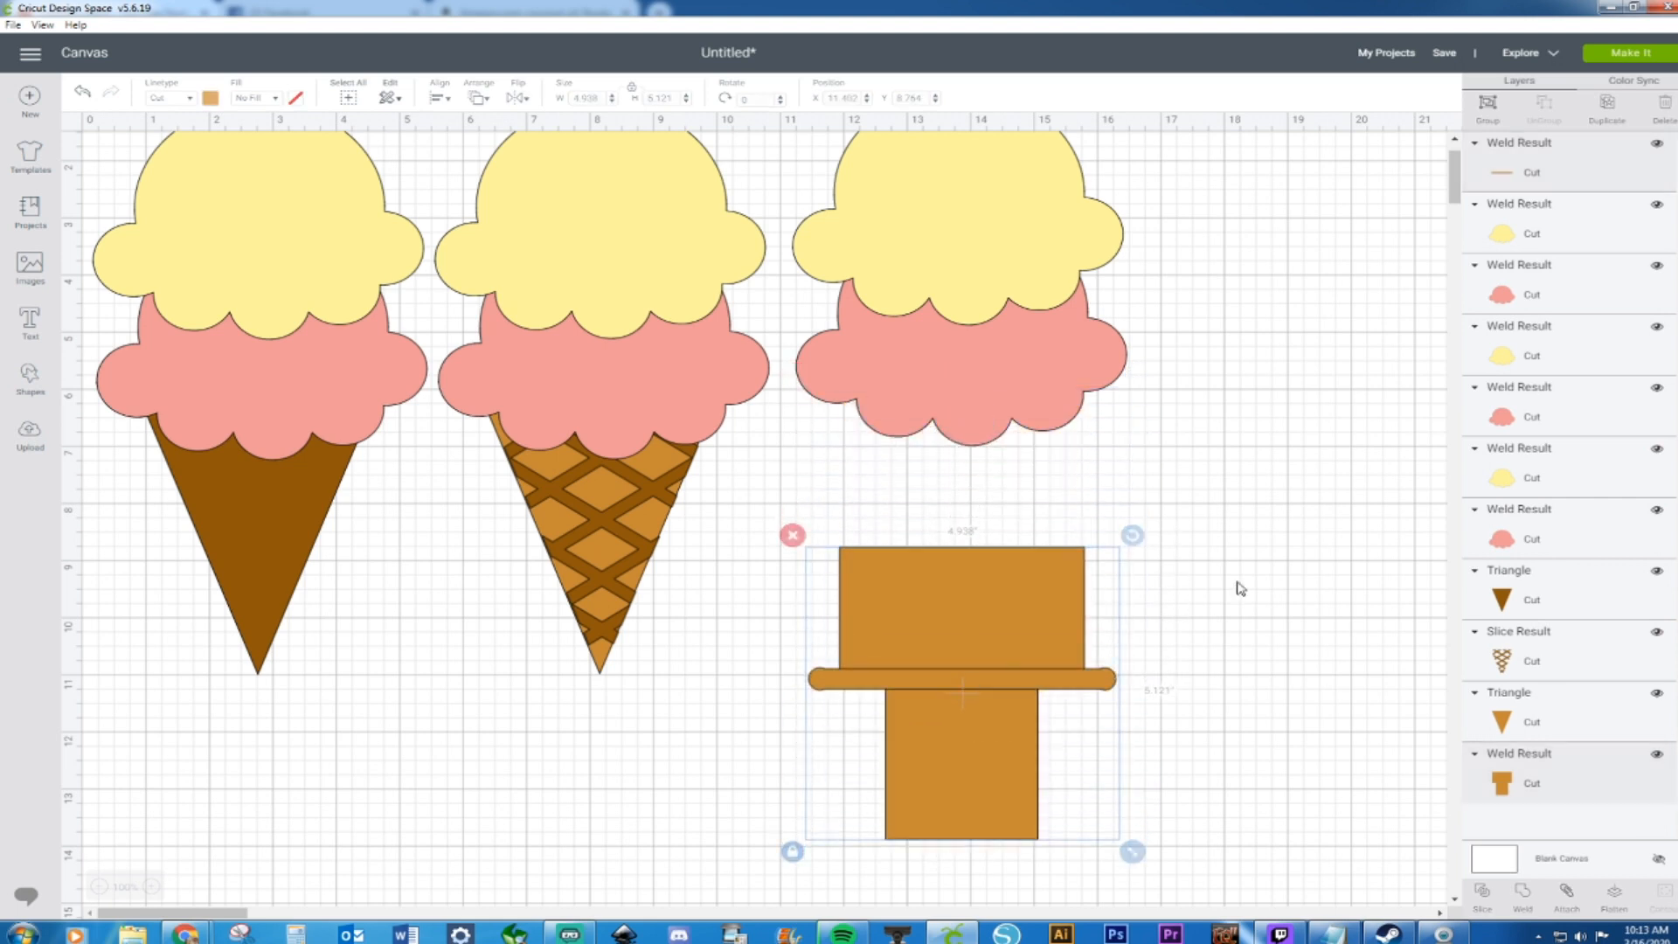
Duplicate the rounded bar and set the copy aside below the waffle cone
{"action": "left_click", "coordinate": [1094, 681]}
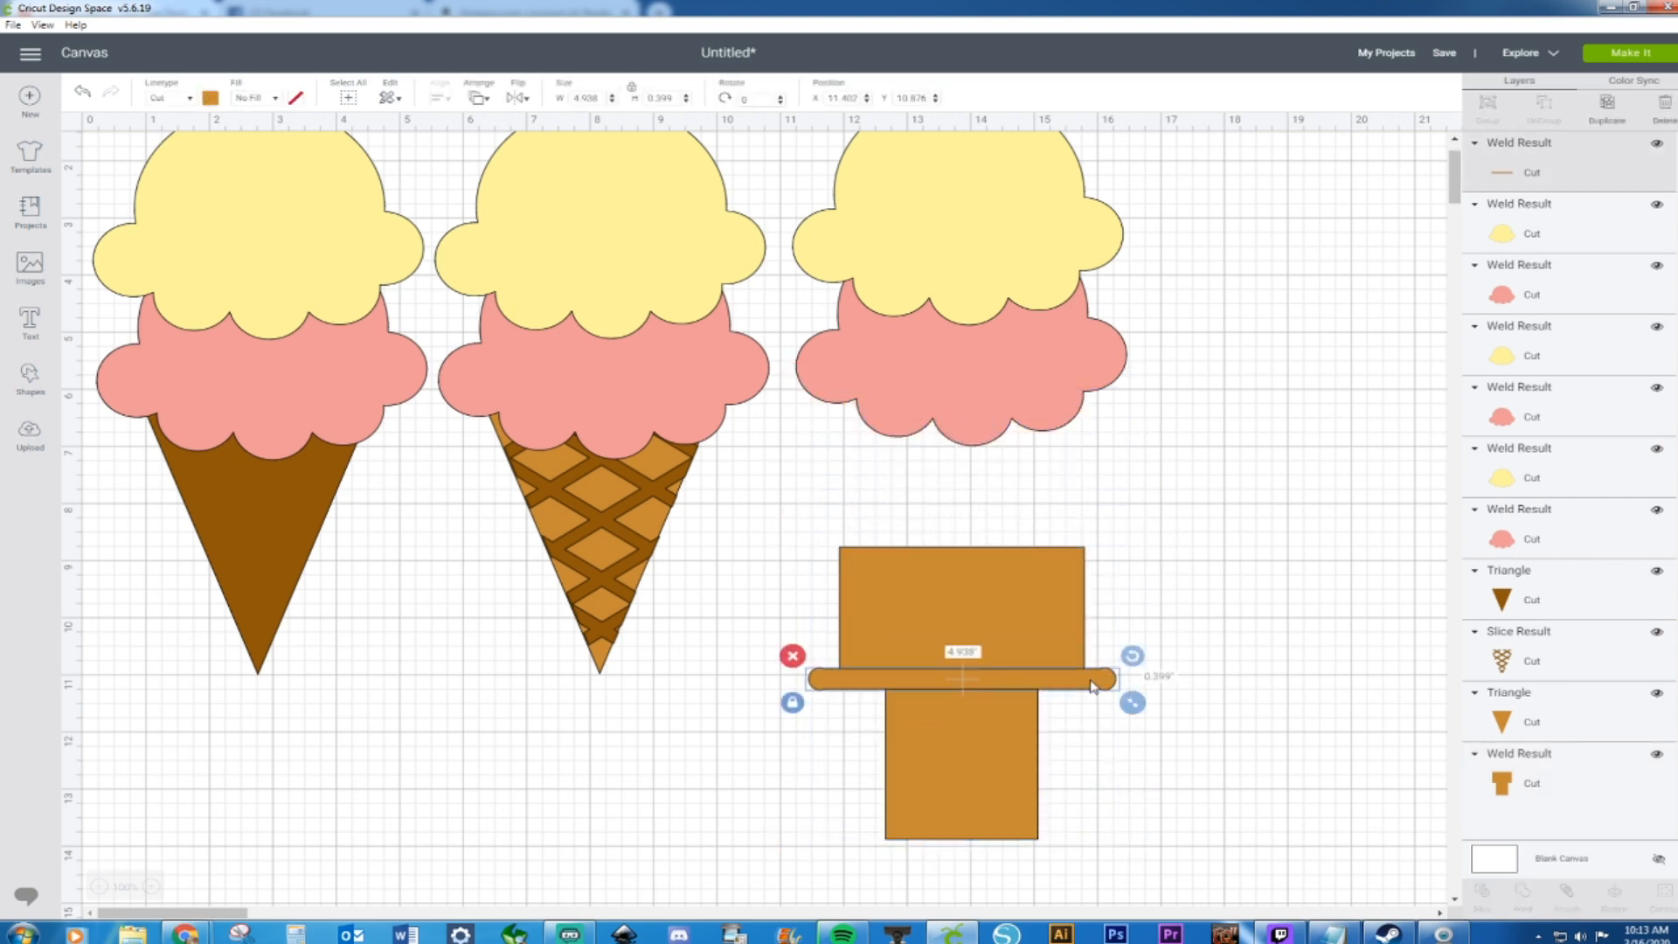
{"action": "key", "text": "ctrl+d"}
{"action": "left_click_drag", "start_coordinate": [1084, 710], "coordinate": [619, 780]}
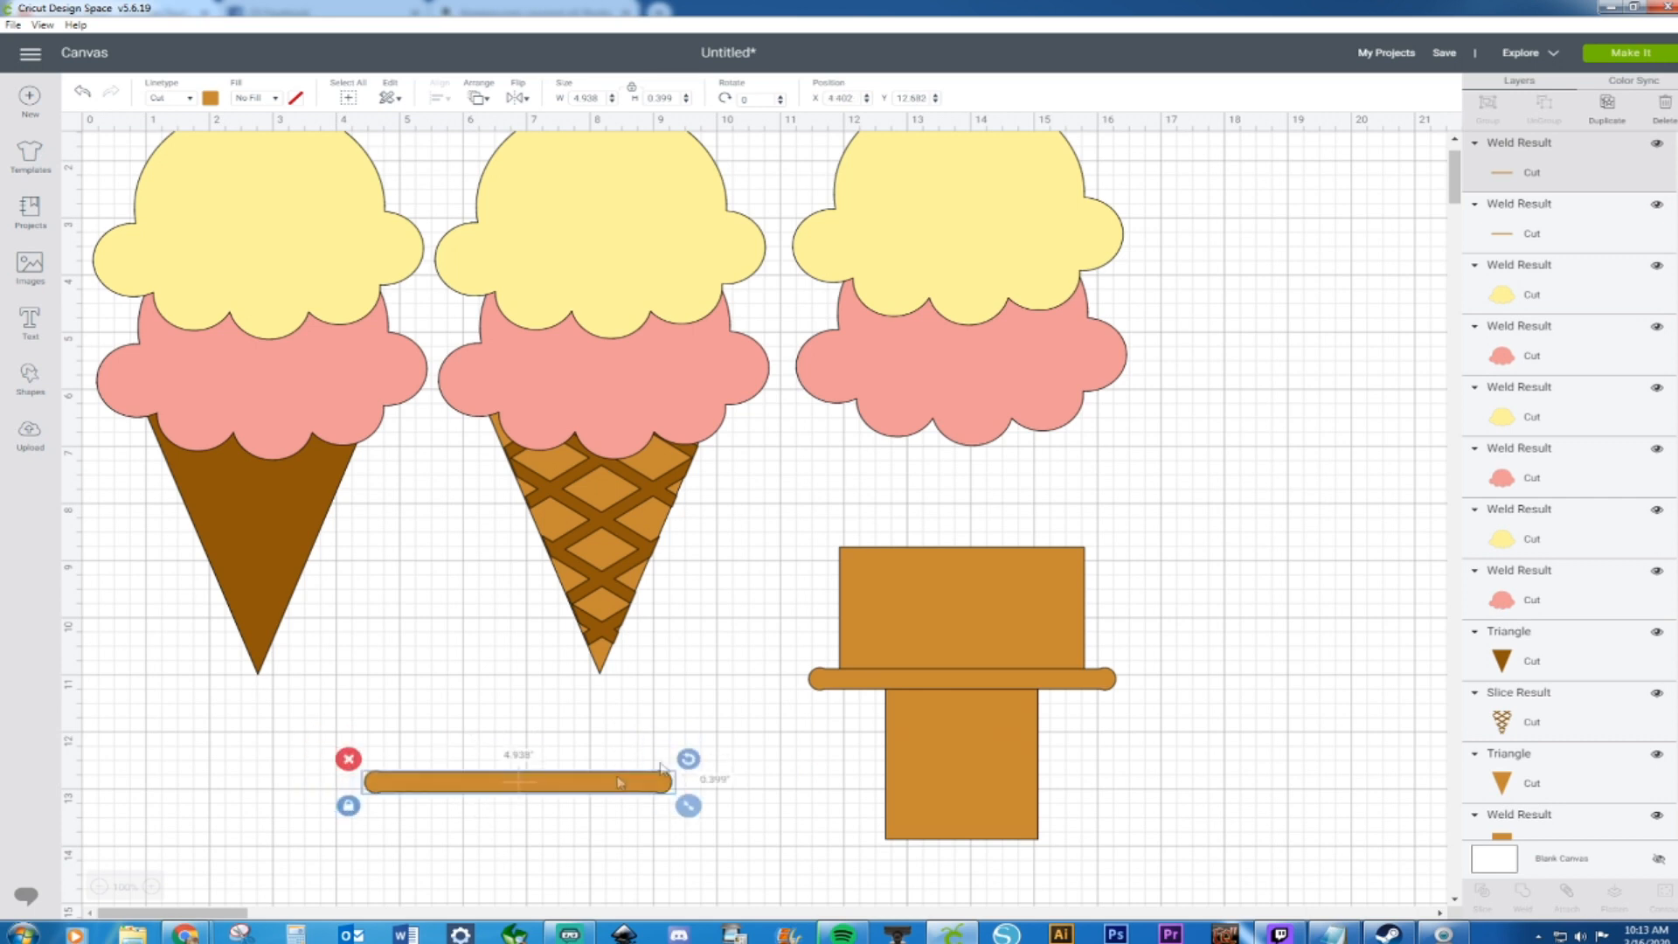
Duplicate the bar on the cone's shoulder and place the copy along the cone's top edge
{"action": "left_click", "coordinate": [885, 678]}
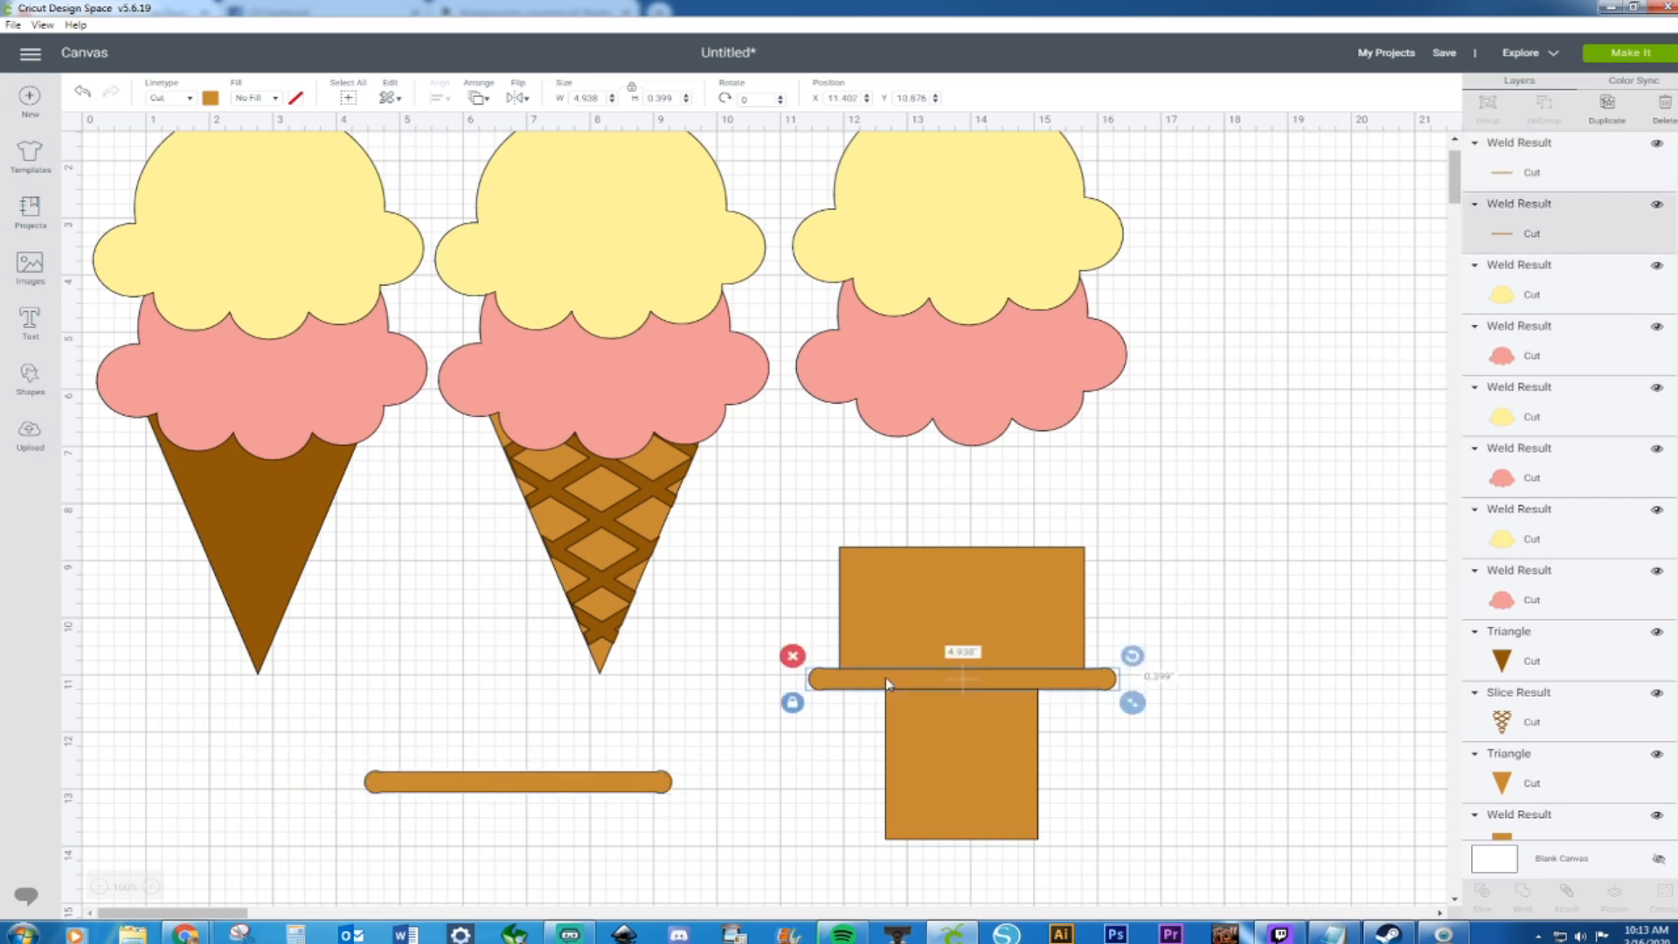
{"action": "key", "text": "ctrl+d"}
{"action": "left_click_drag", "start_coordinate": [928, 710], "coordinate": [1063, 880]}
{"action": "left_click", "coordinate": [1244, 569]}
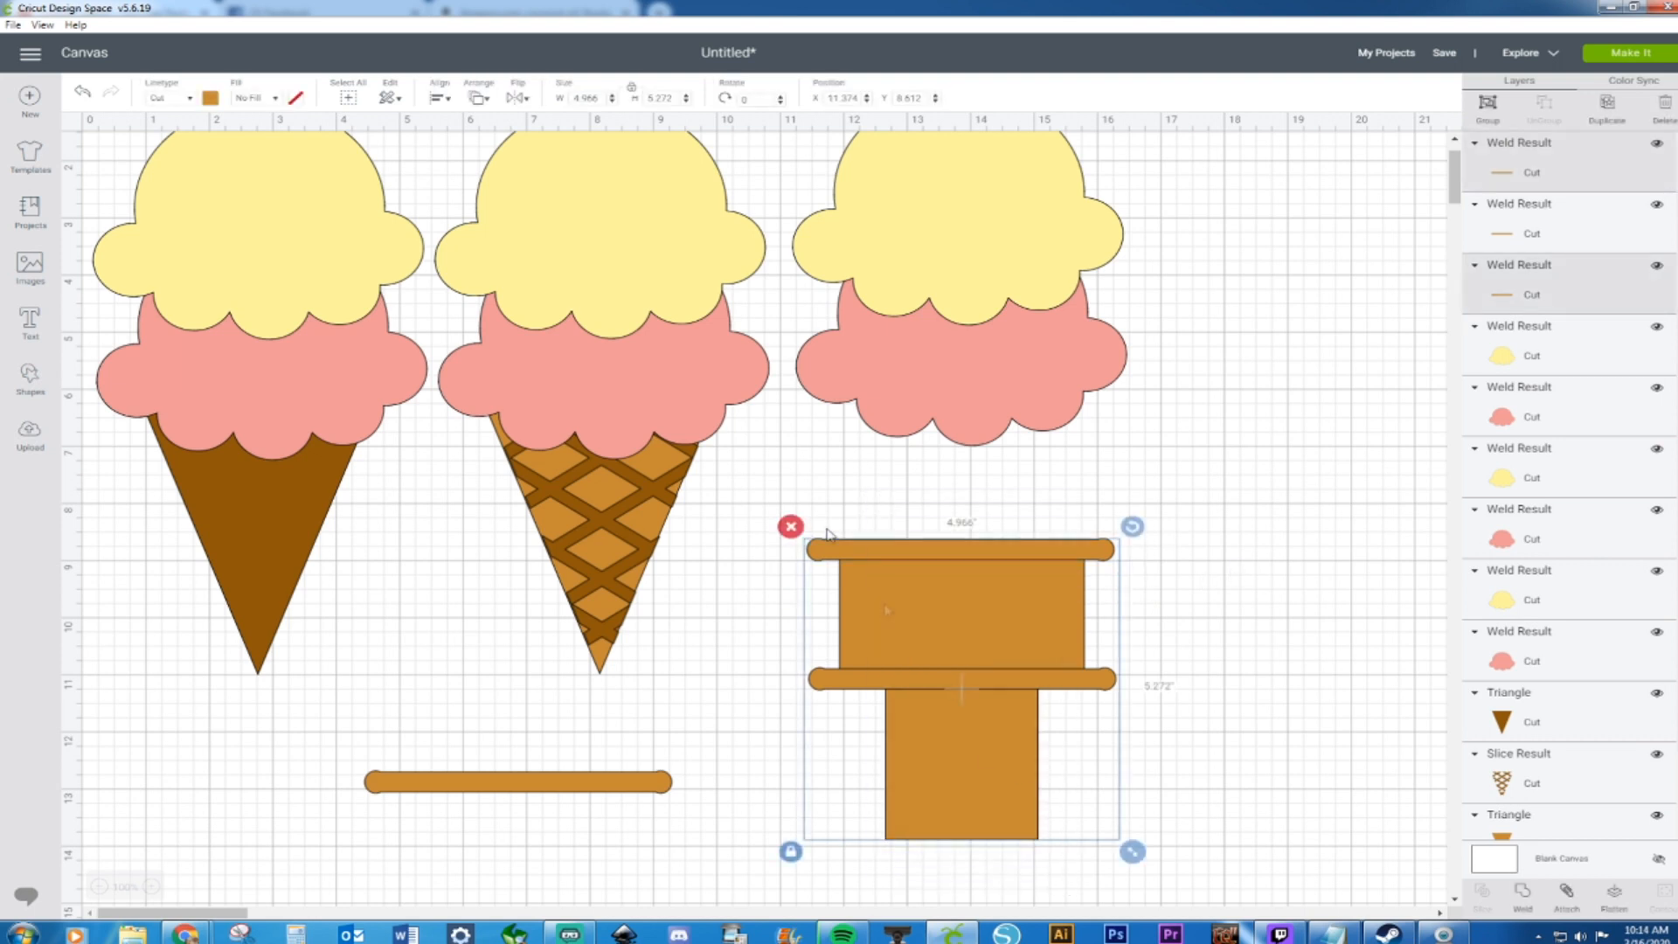
Center the cake cone and its two bars horizontally and weld them into one shape
{"action": "left_click", "coordinate": [440, 99]}
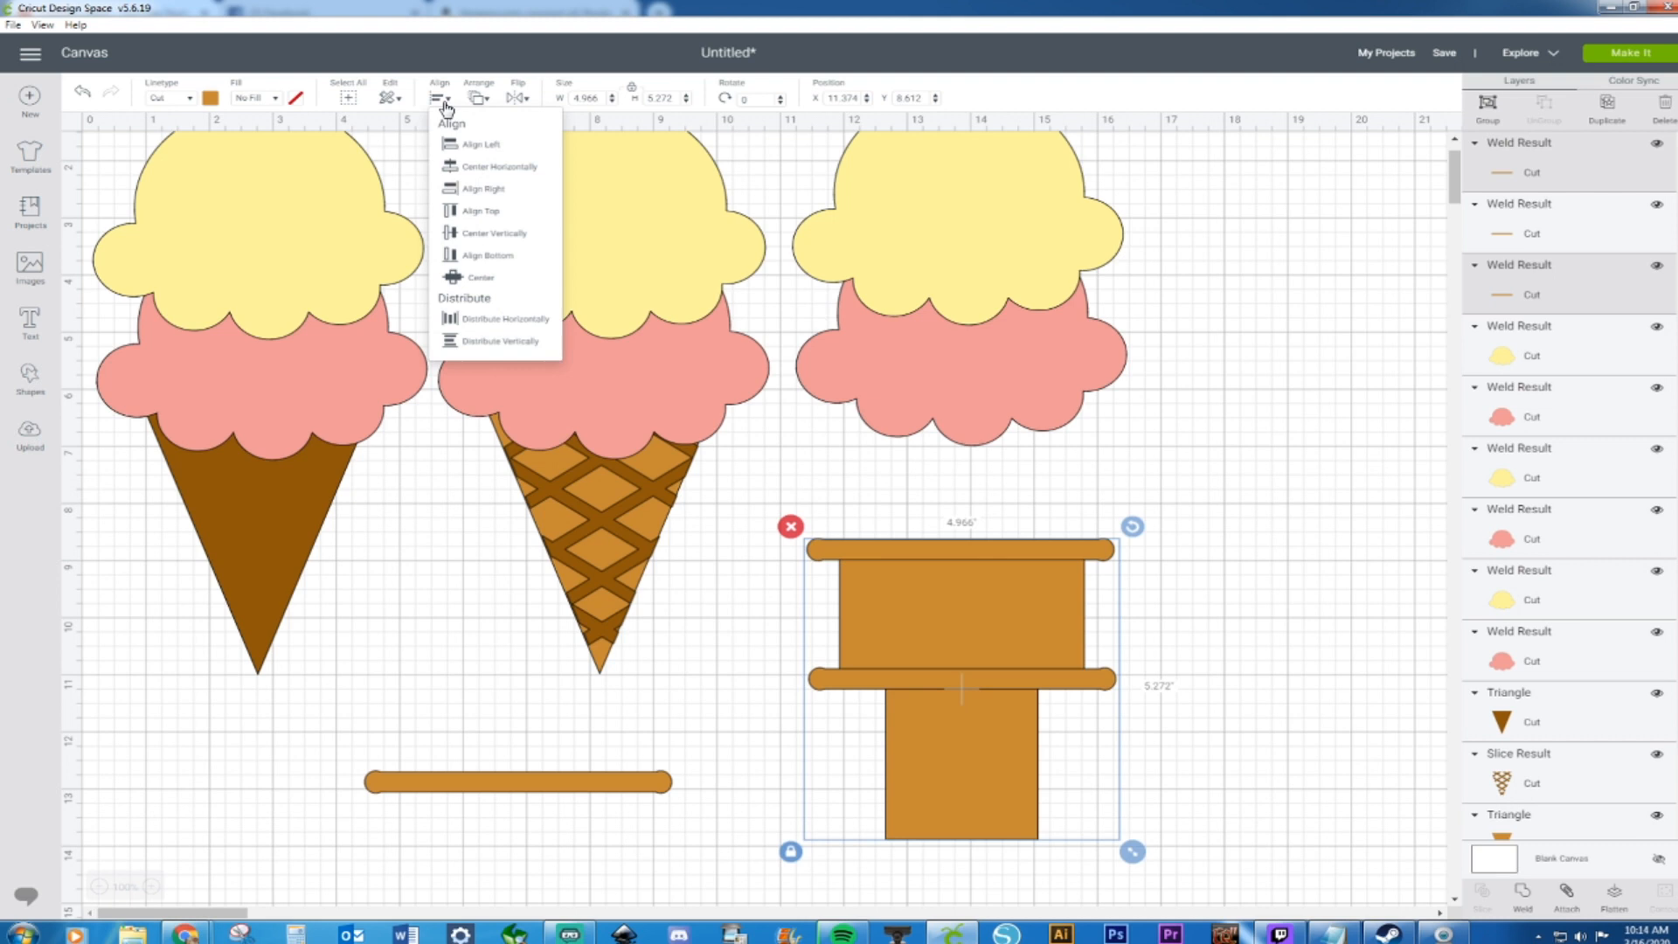
{"action": "left_click", "coordinate": [490, 168]}
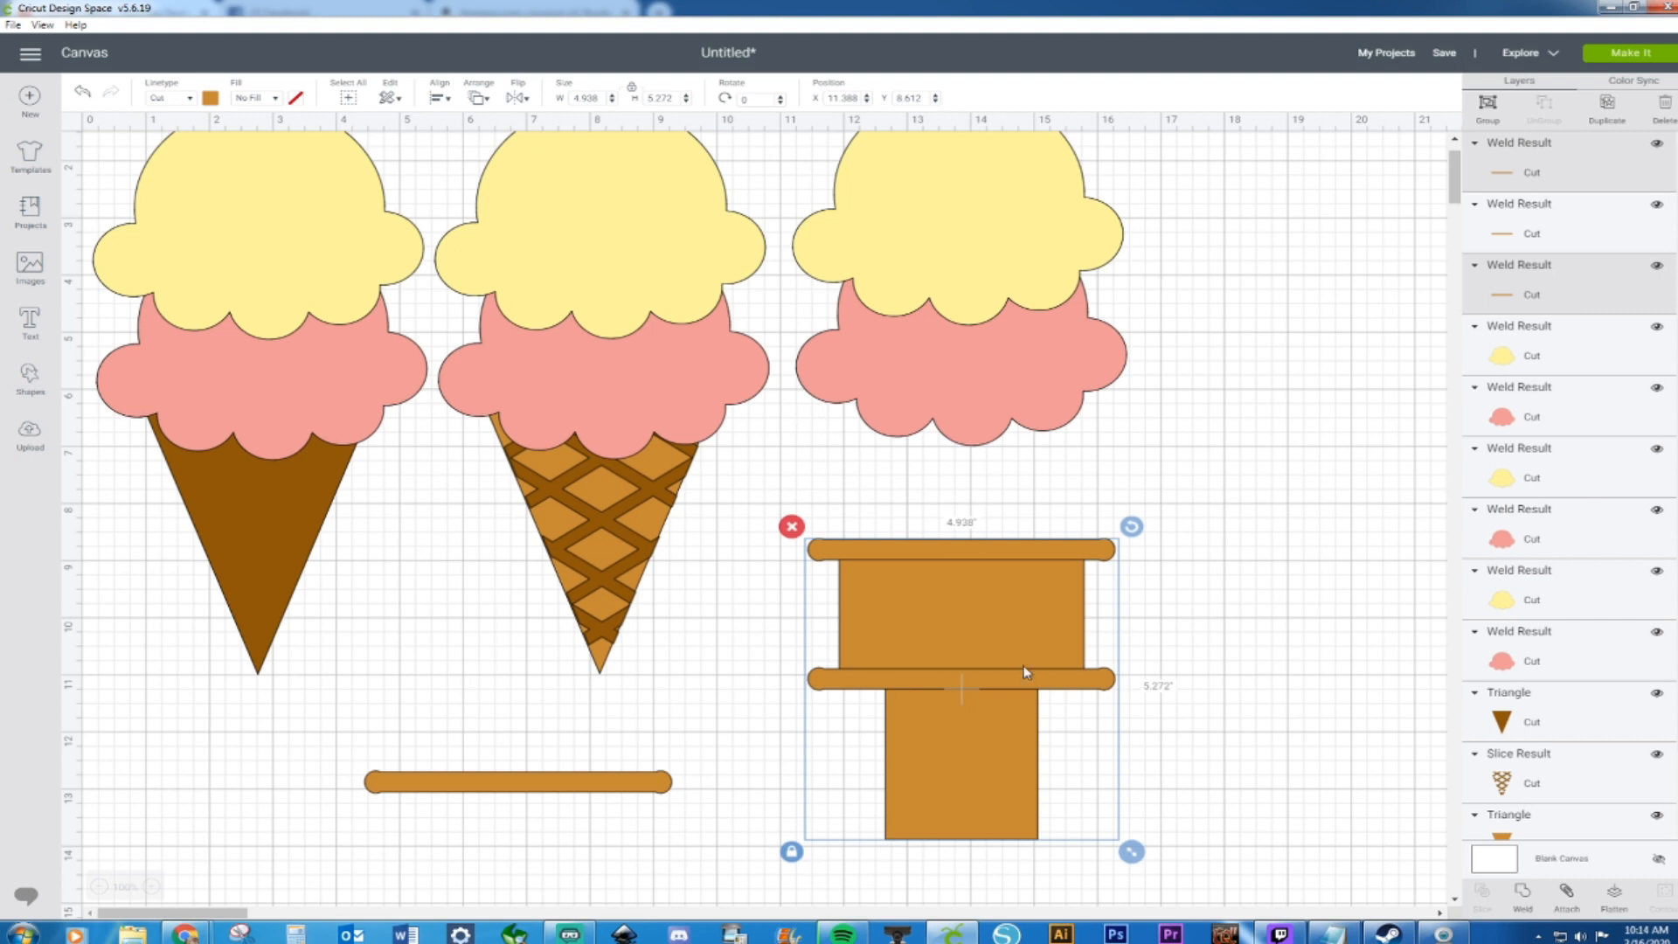
{"action": "left_click", "coordinate": [962, 498]}
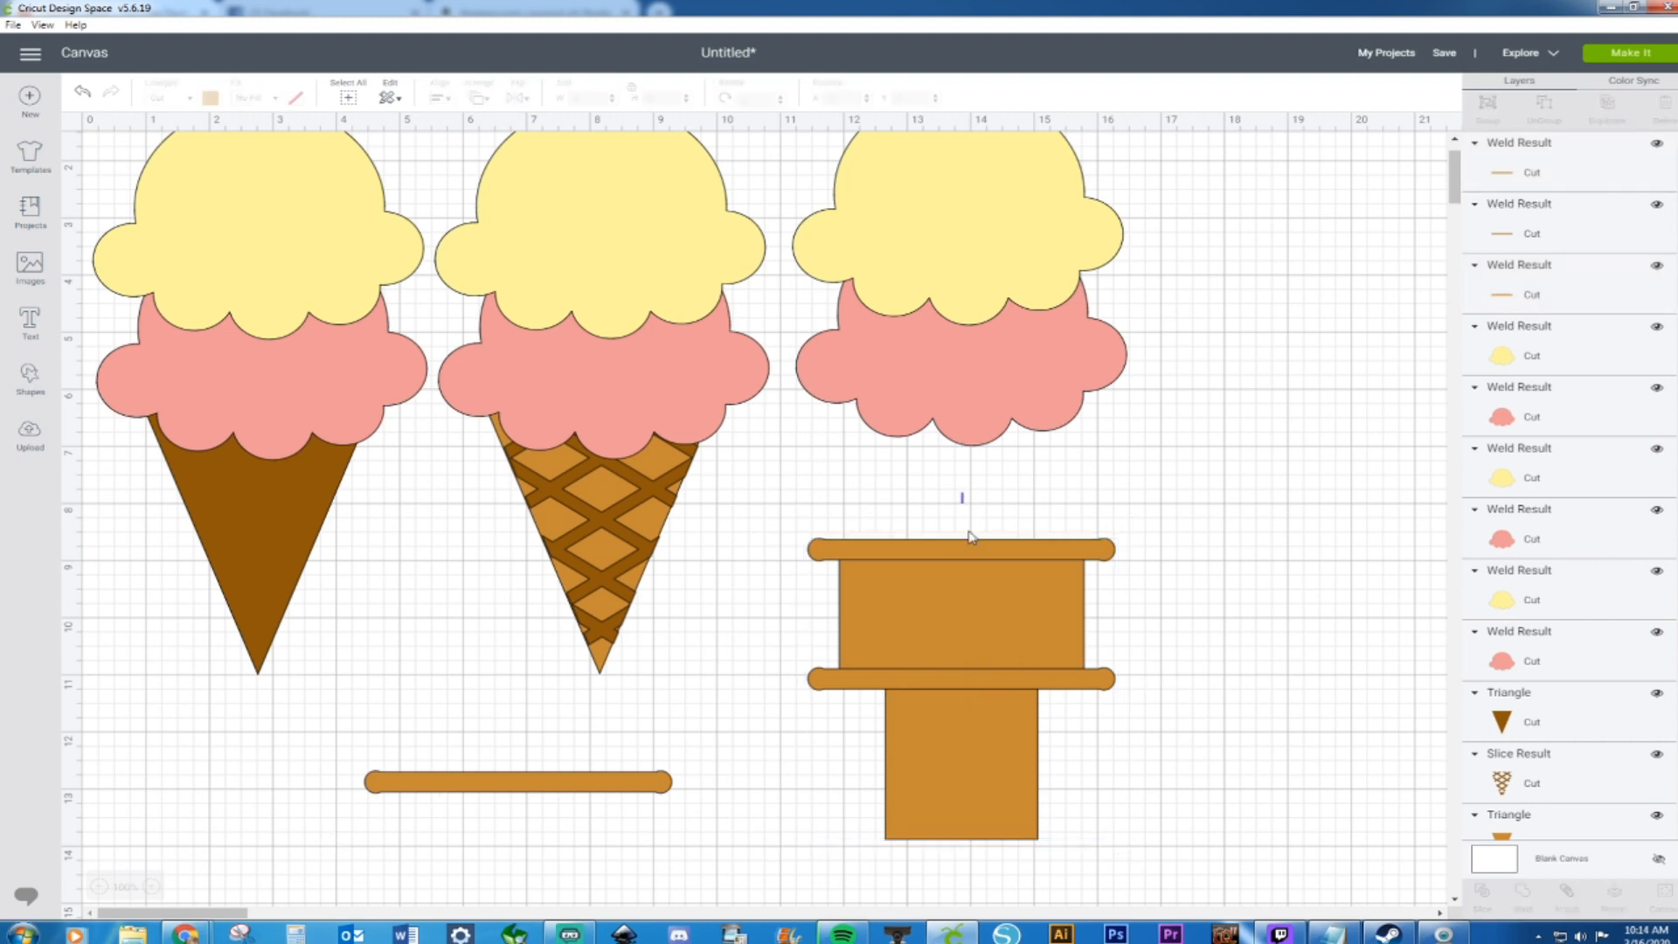
{"action": "right_click", "coordinate": [1039, 787]}
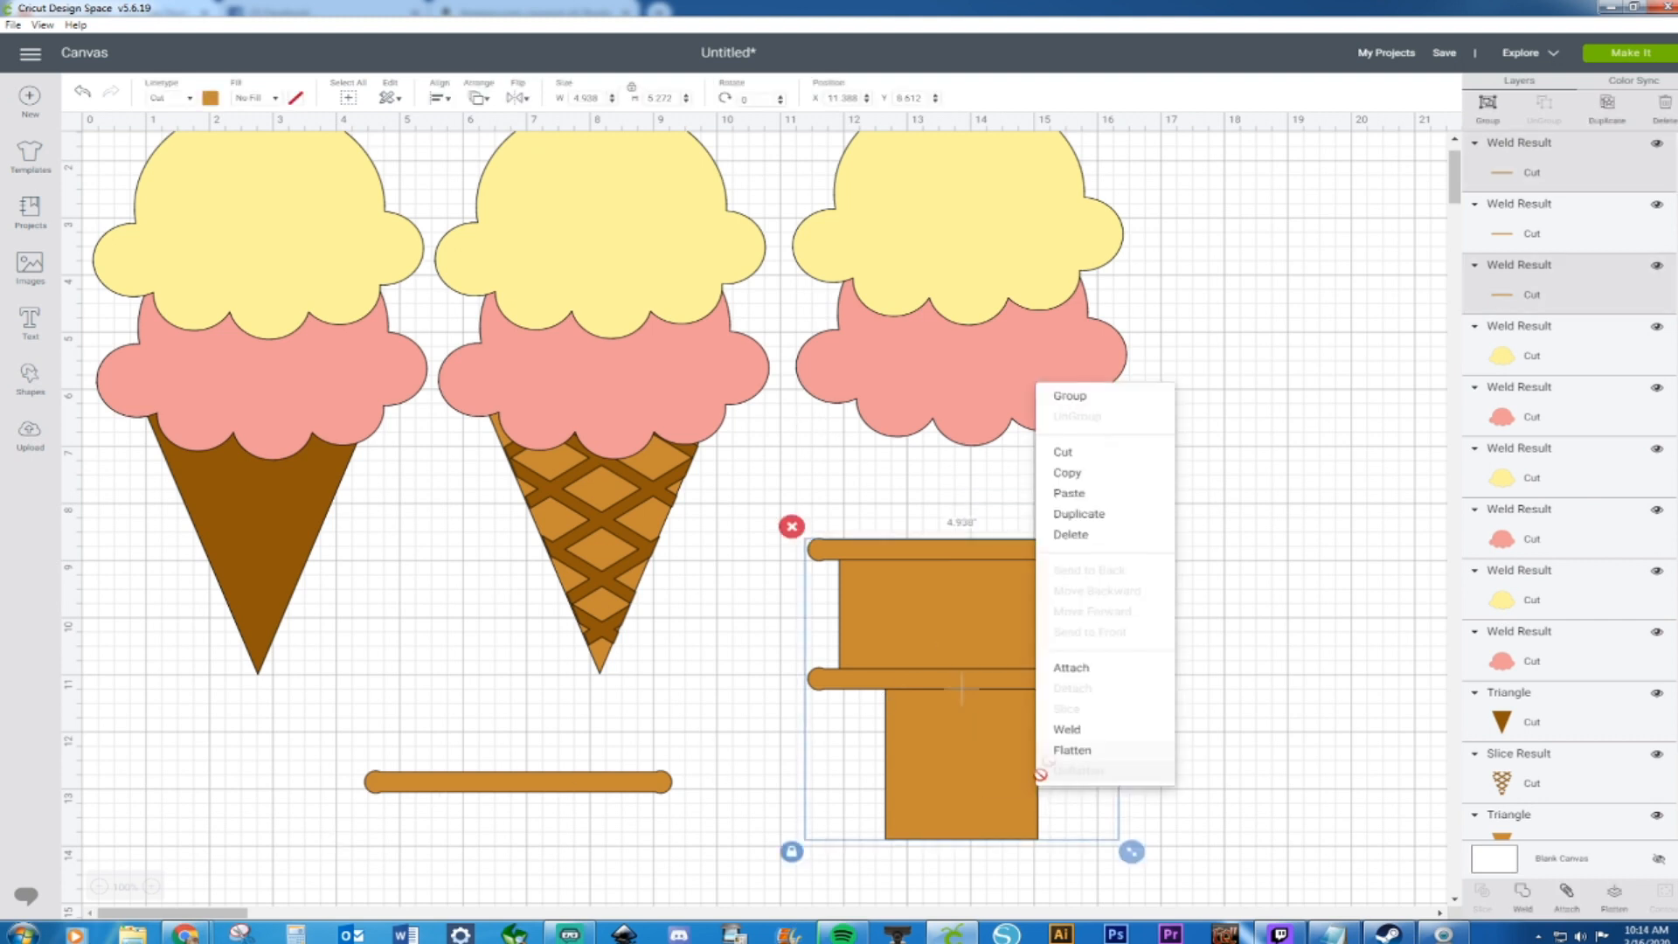
{"action": "left_click", "coordinate": [1075, 730]}
Duplicate the spare rounded bar and place the copy just beneath it
{"action": "left_click", "coordinate": [524, 784]}
{"action": "key", "text": "ctrl+d"}
{"action": "left_click_drag", "start_coordinate": [541, 813], "coordinate": [518, 841]}
Try the dark brown on both spare bars, and set them back to light brown
{"action": "left_click_drag", "start_coordinate": [315, 726], "coordinate": [490, 872]}
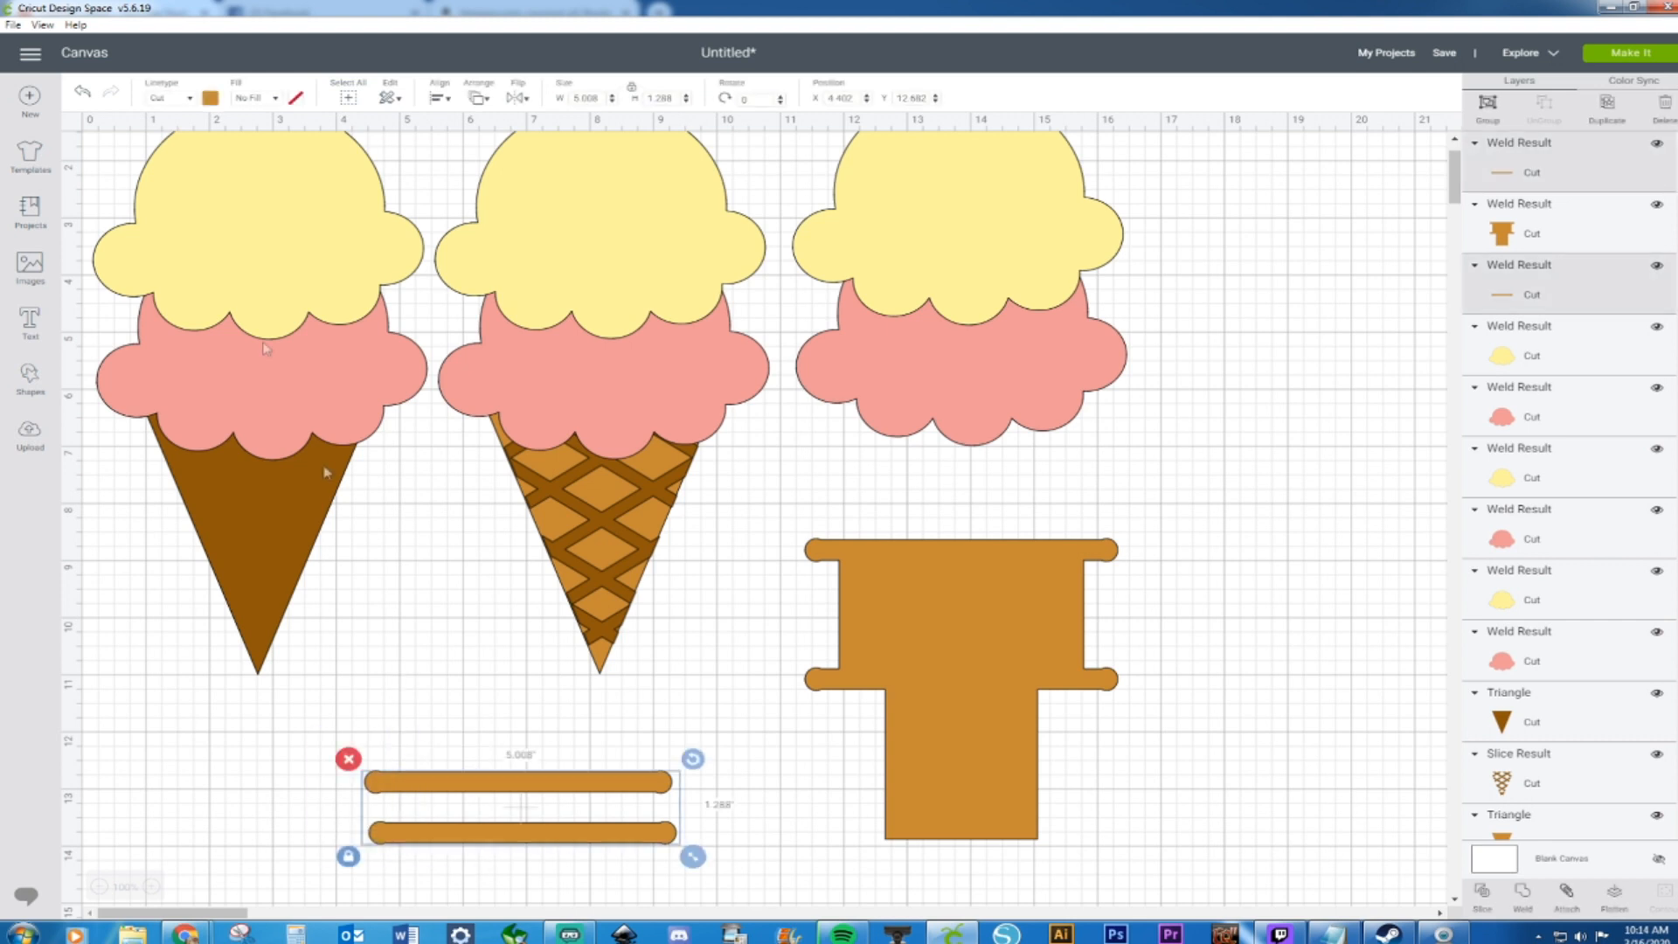
{"action": "left_click", "coordinate": [211, 98]}
{"action": "left_click", "coordinate": [254, 162]}
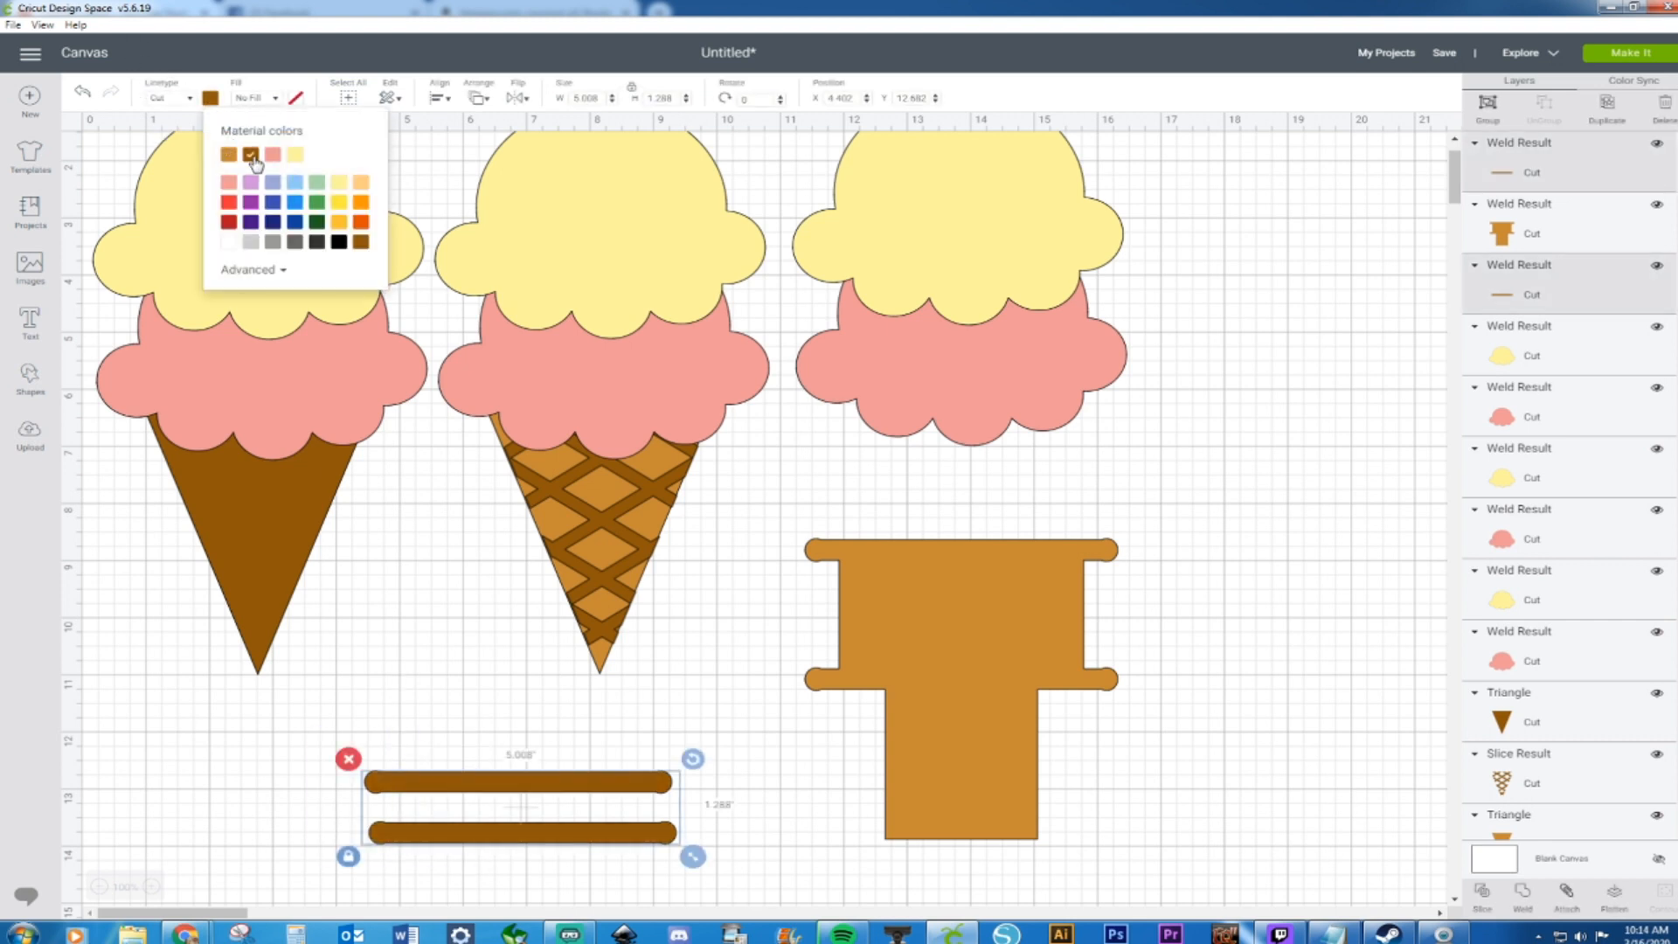
{"action": "left_click", "coordinate": [699, 695]}
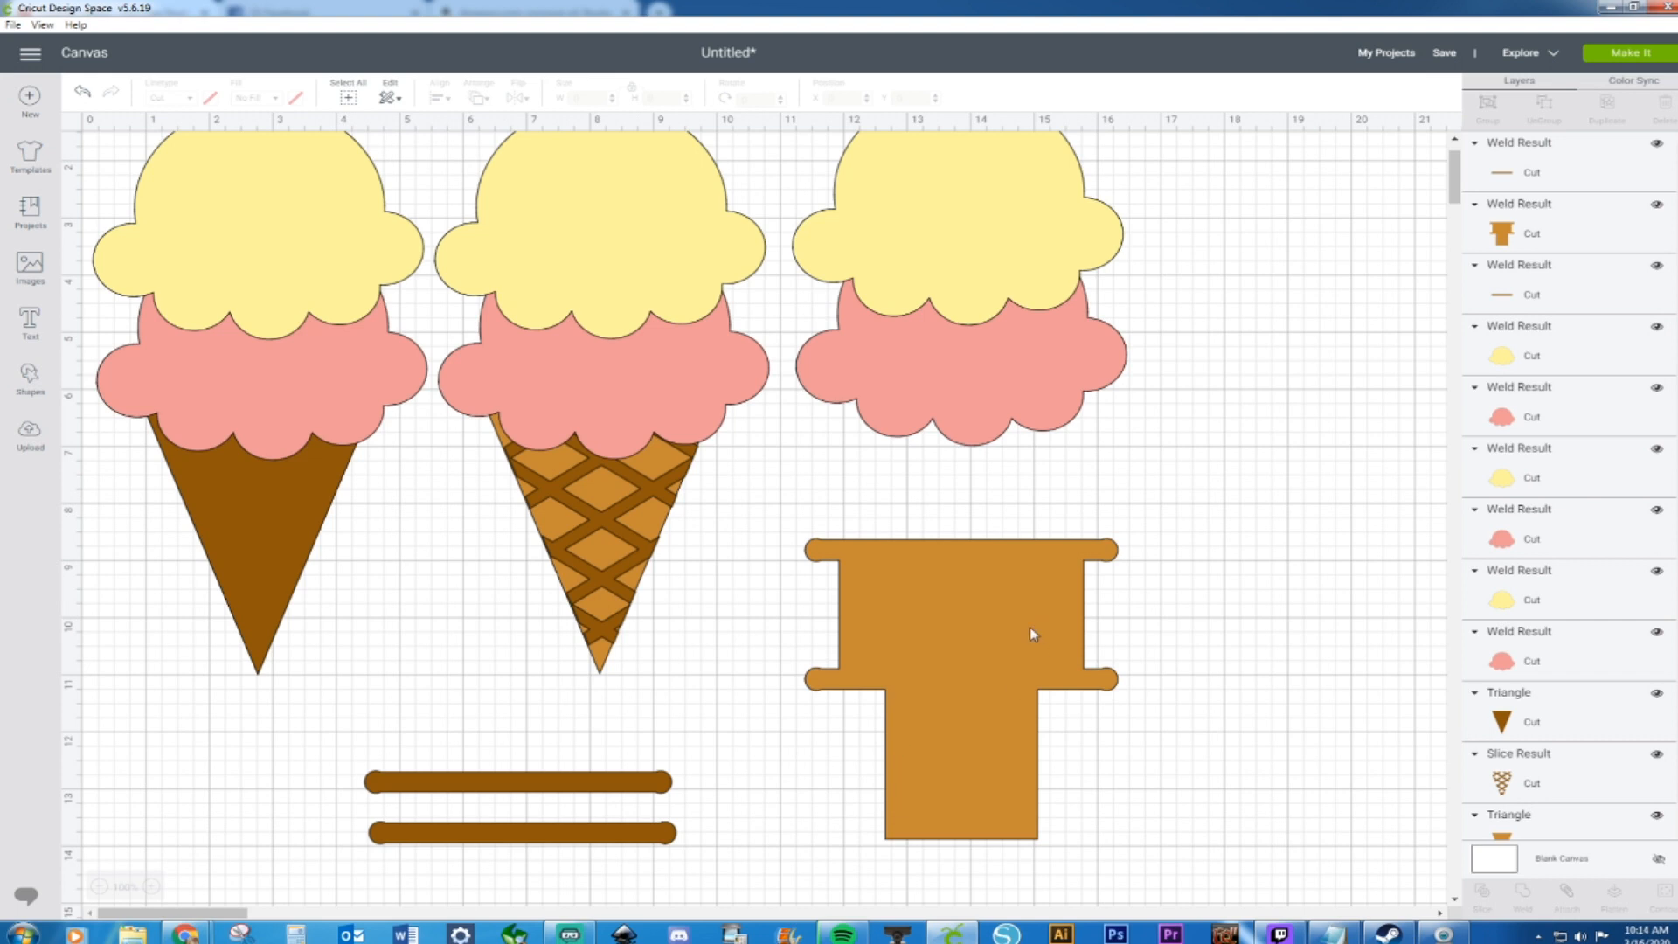
{"action": "left_click_drag", "start_coordinate": [328, 772], "coordinate": [507, 865]}
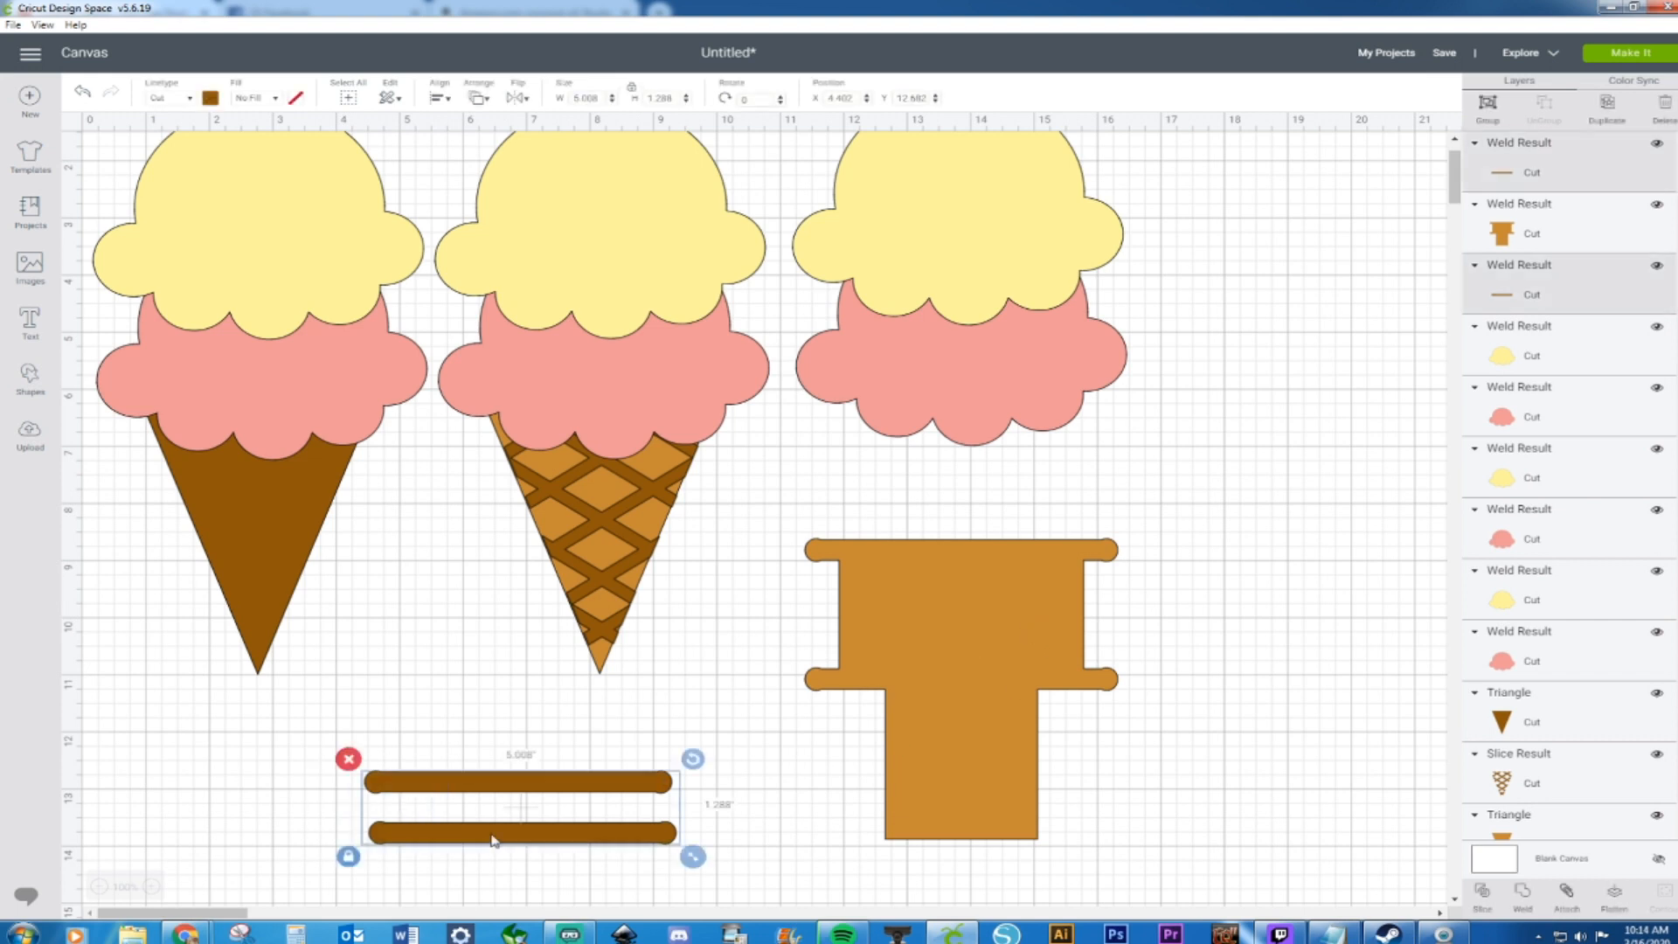
{"action": "left_click", "coordinate": [211, 99]}
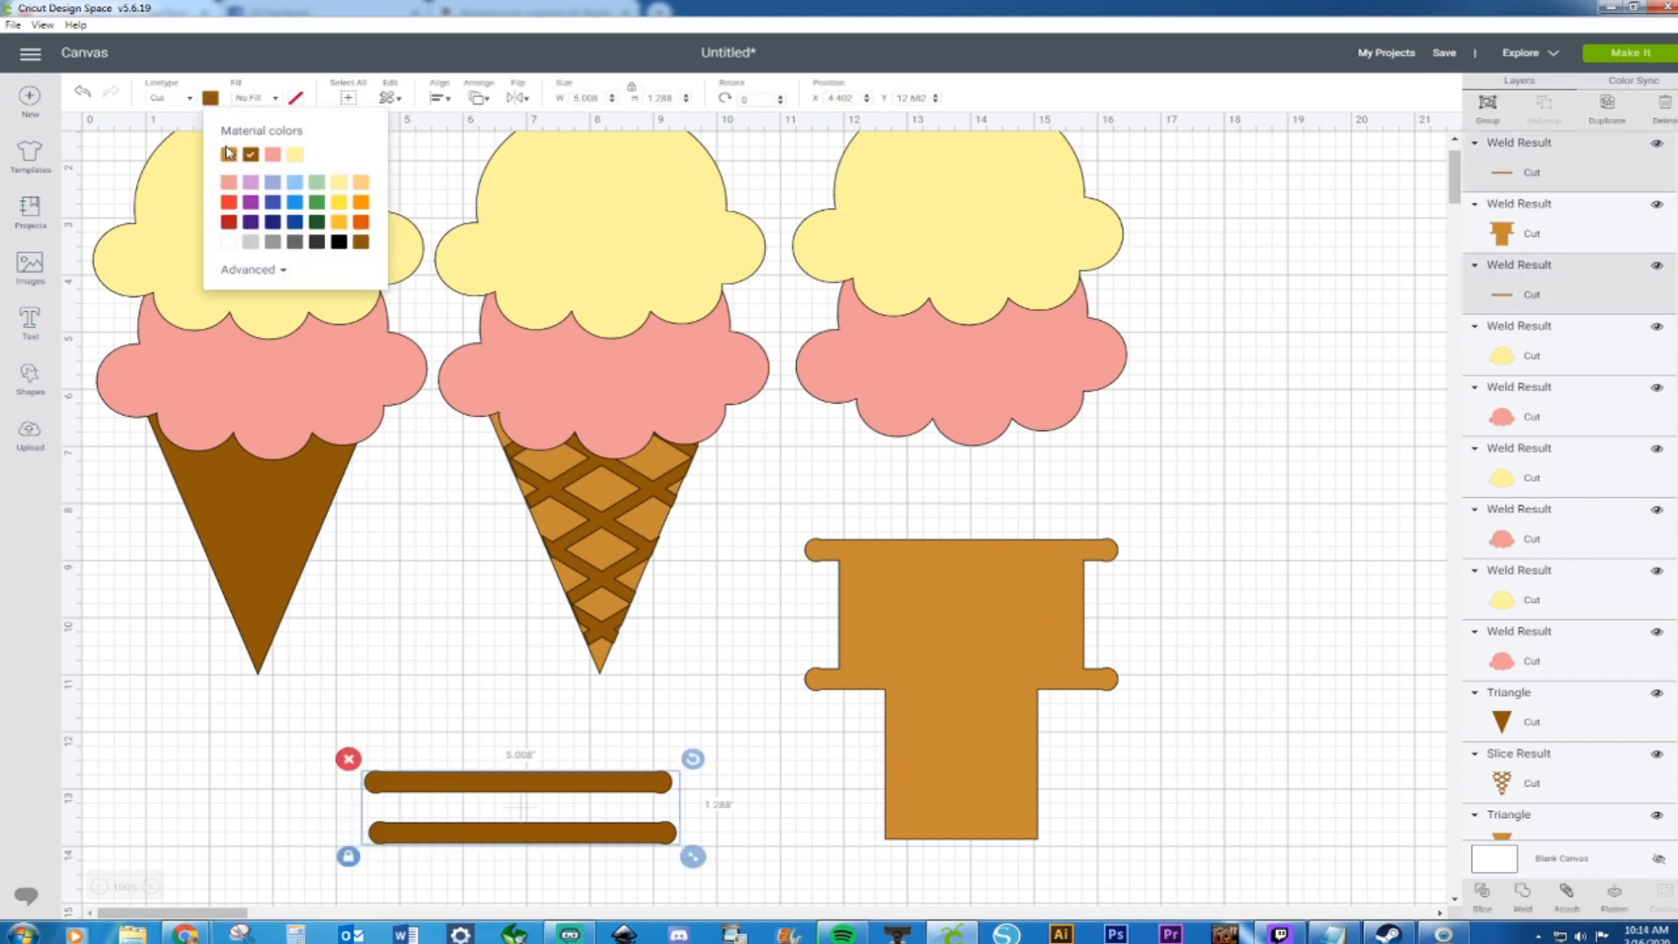
{"action": "left_click", "coordinate": [229, 156]}
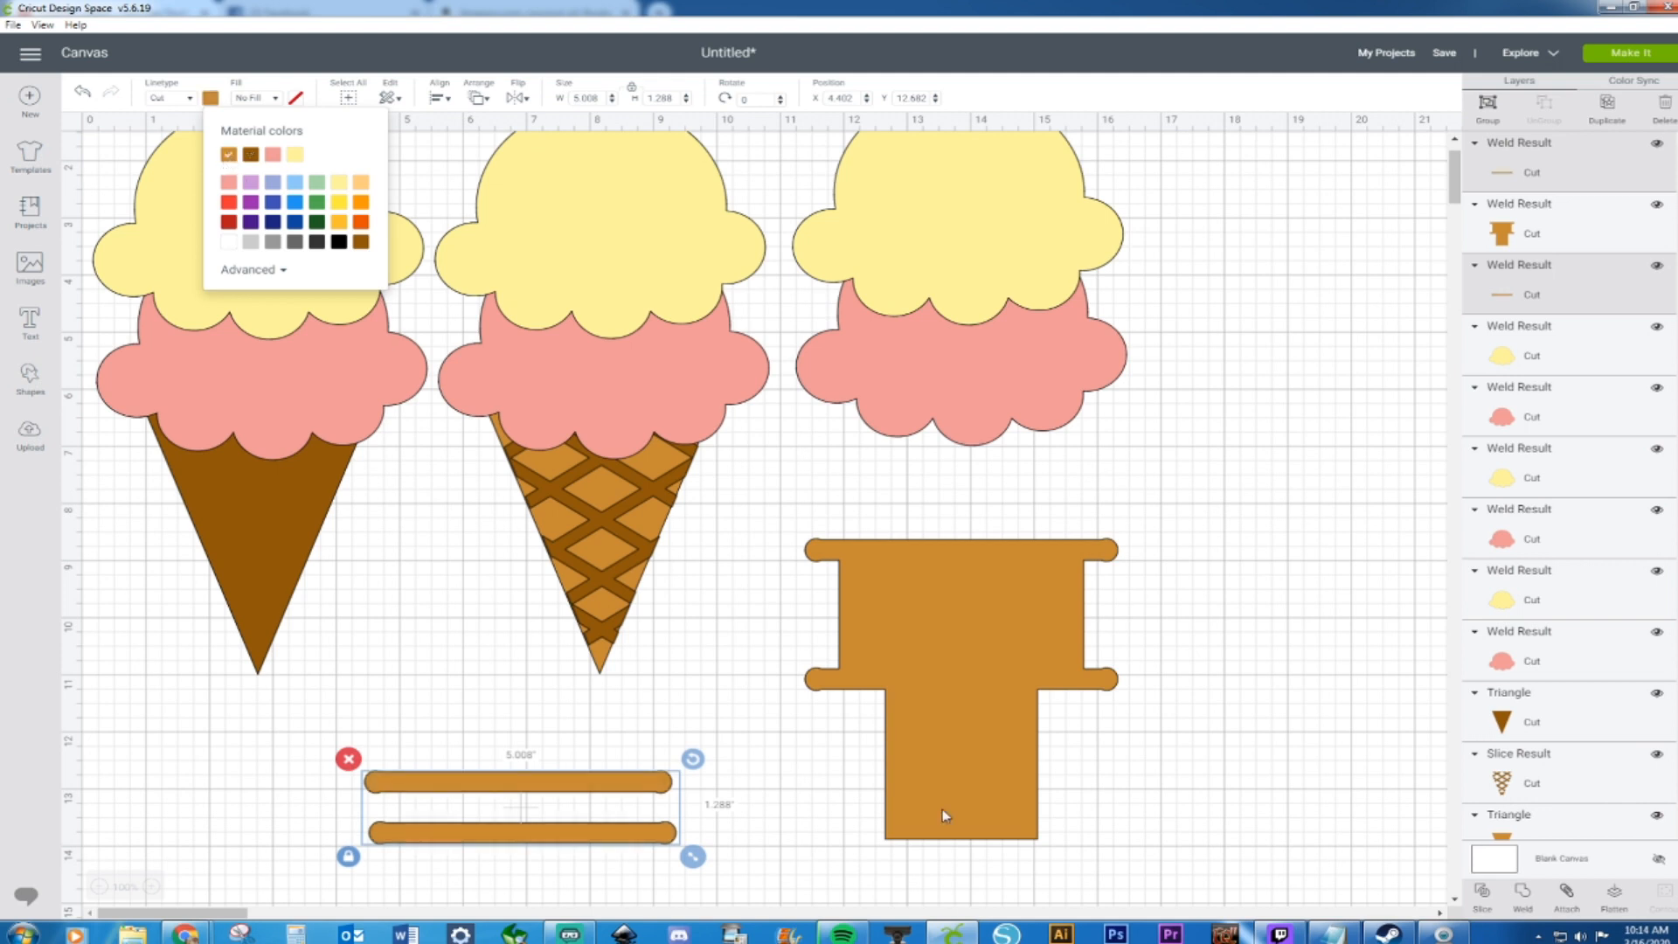
{"action": "left_click", "coordinate": [819, 720]}
Move the welded cake cone up and left, and place a duplicate of it in the empty space to its right
{"action": "left_click_drag", "start_coordinate": [973, 605], "coordinate": [889, 565]}
{"action": "left_click_drag", "start_coordinate": [207, 913], "coordinate": [266, 913]}
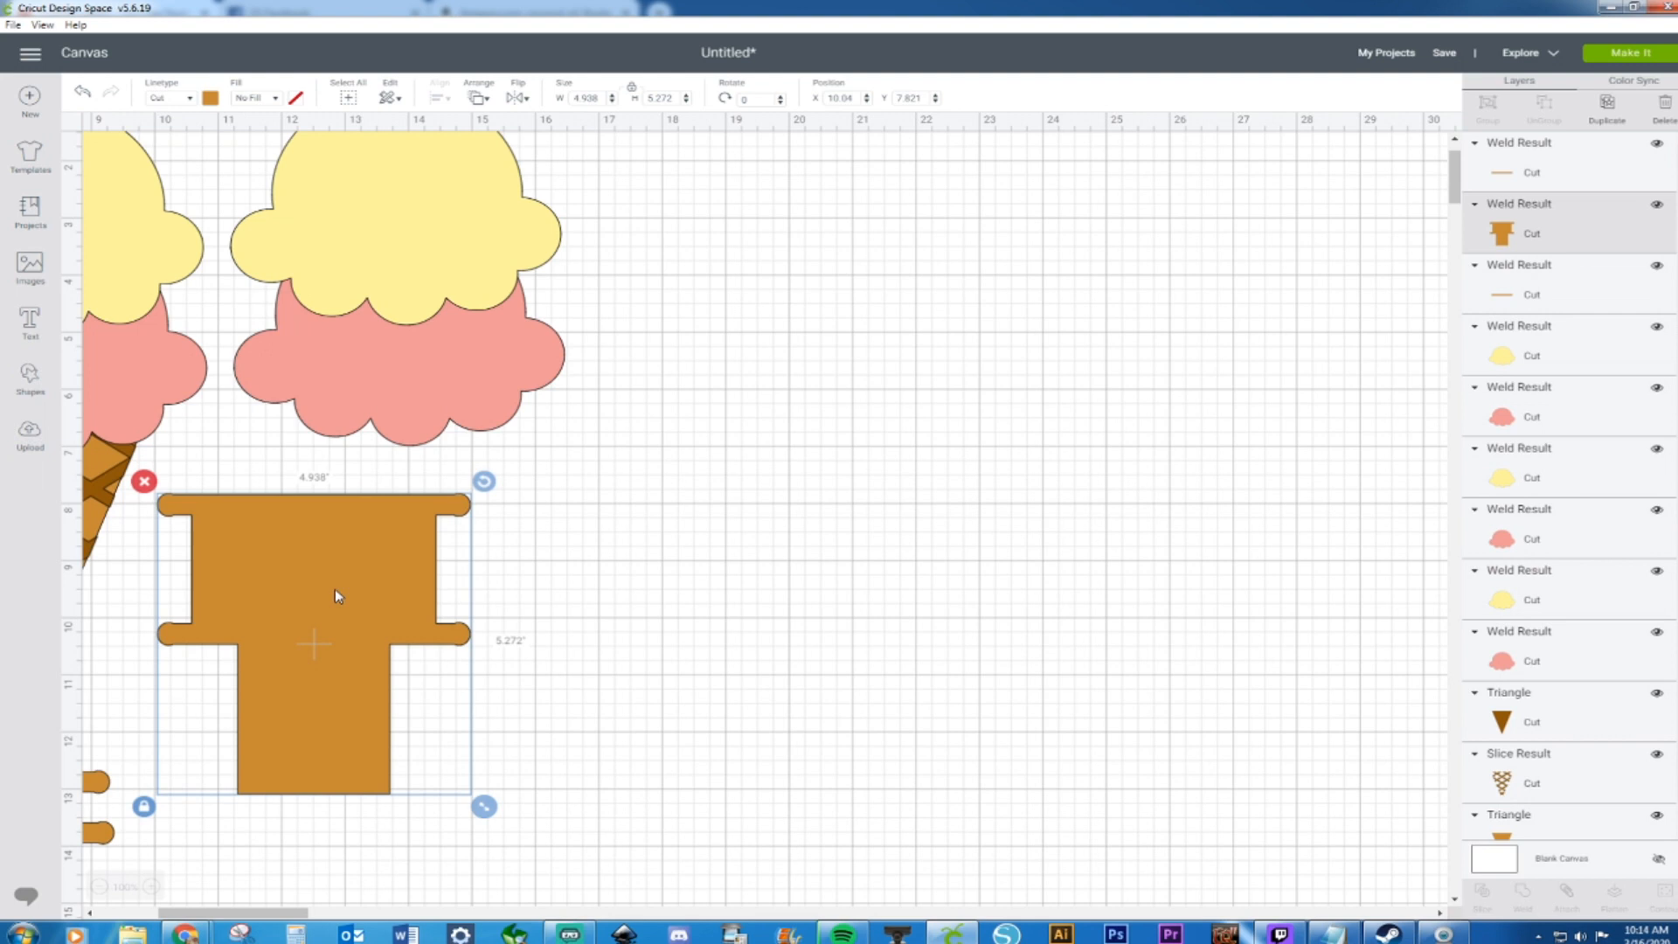
{"action": "key", "text": "ctrl+d"}
{"action": "left_click_drag", "start_coordinate": [390, 610], "coordinate": [863, 563]}
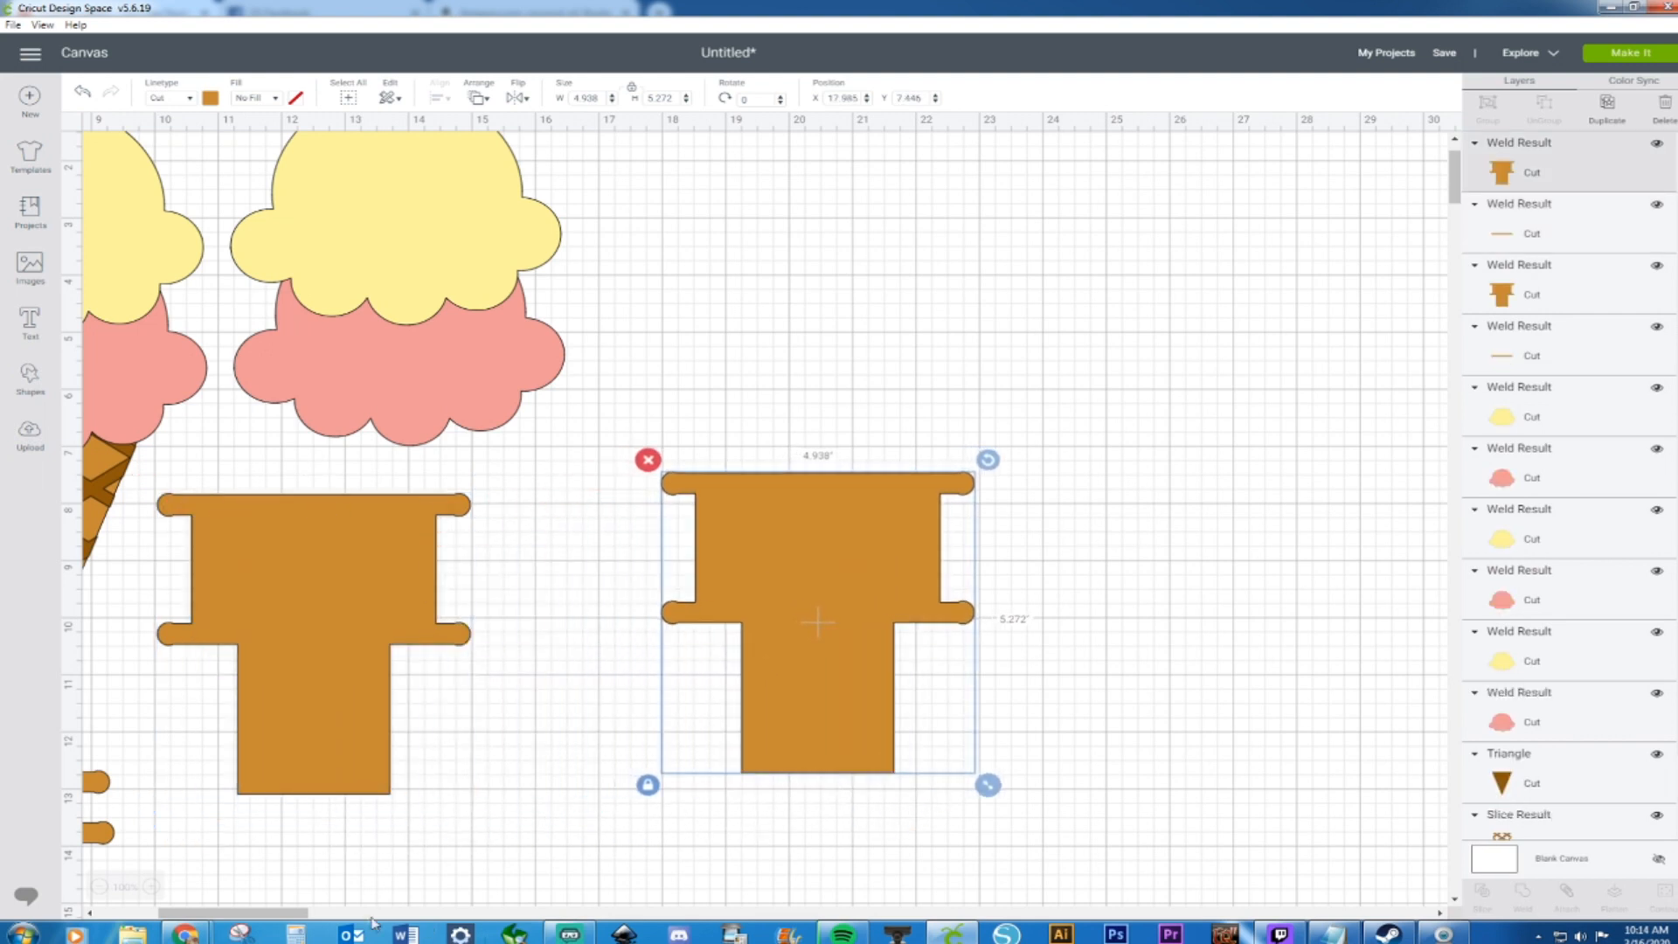
Add a square and reshape it with unlocked proportions into a strip about 5.86" by 0.22" just under the copied cone's top rim
{"action": "left_click", "coordinate": [229, 913]}
{"action": "left_click_drag", "start_coordinate": [220, 914], "coordinate": [163, 914]}
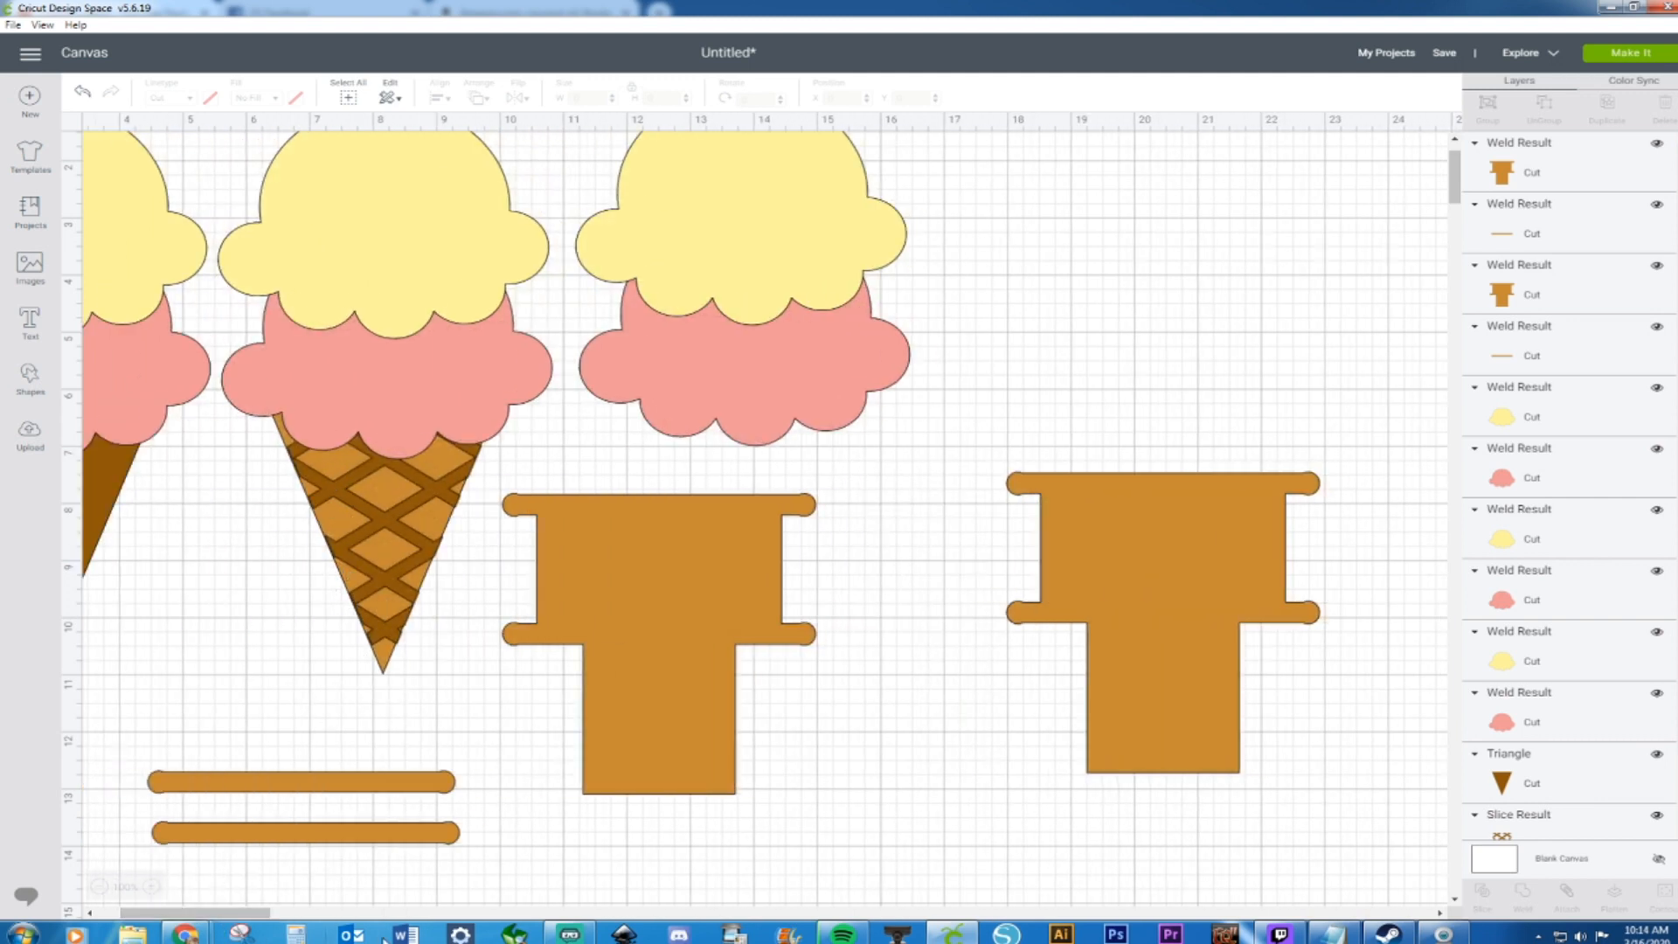
{"action": "left_click_drag", "start_coordinate": [226, 913], "coordinate": [295, 918]}
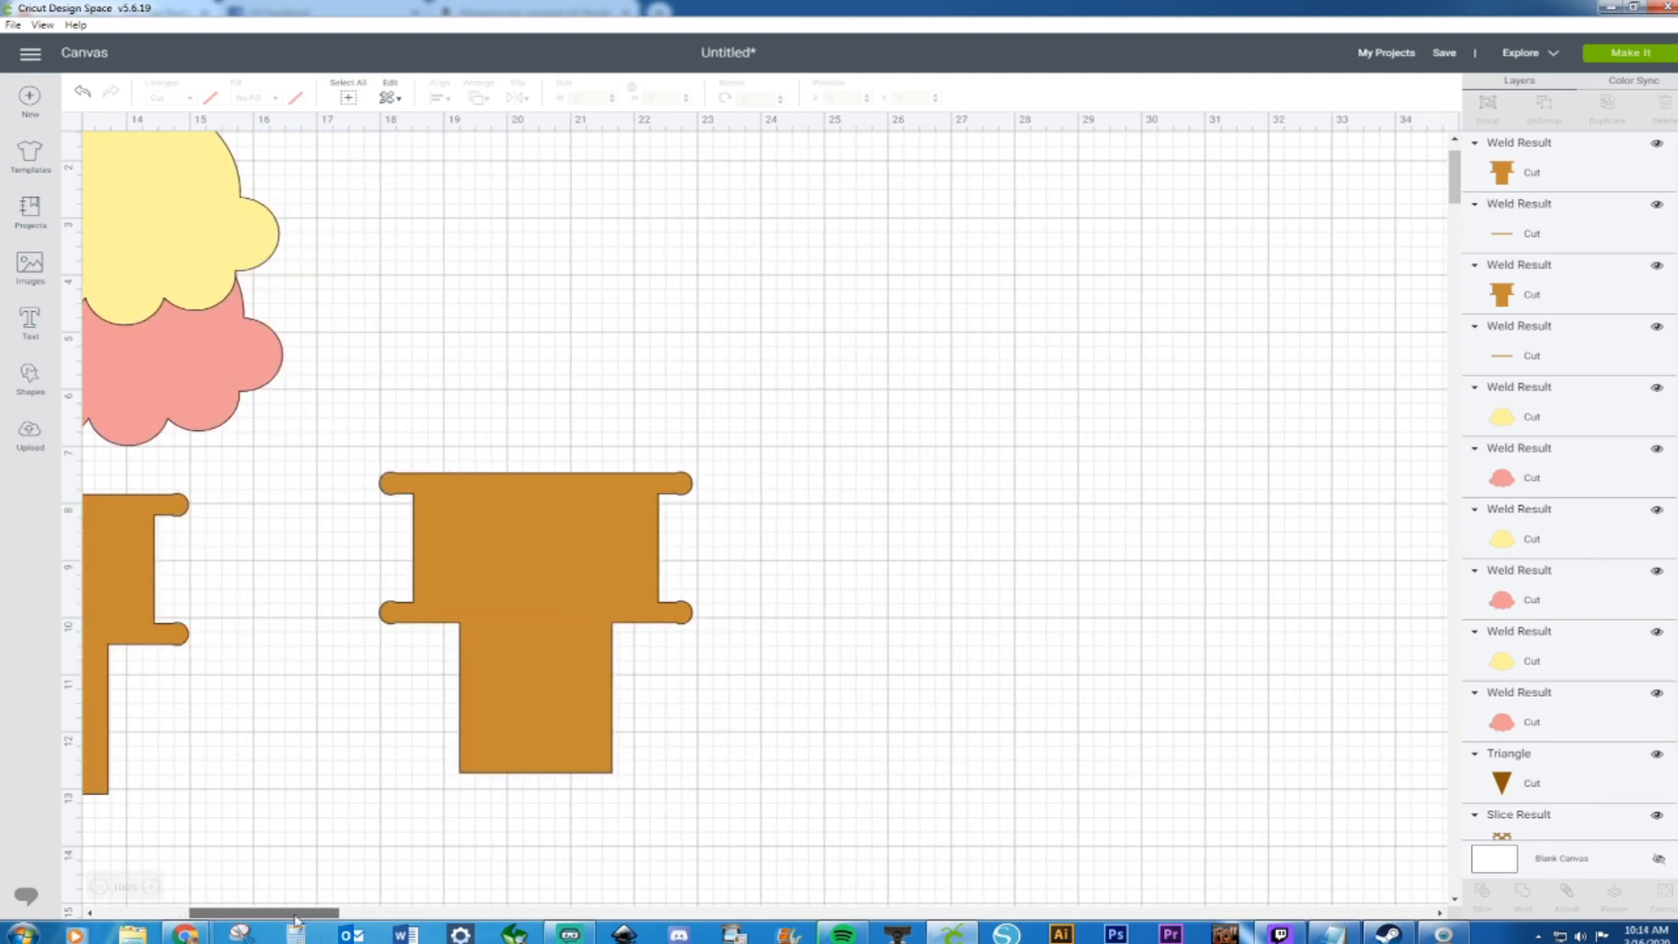
{"action": "left_click", "coordinate": [30, 382]}
{"action": "left_click", "coordinate": [98, 268]}
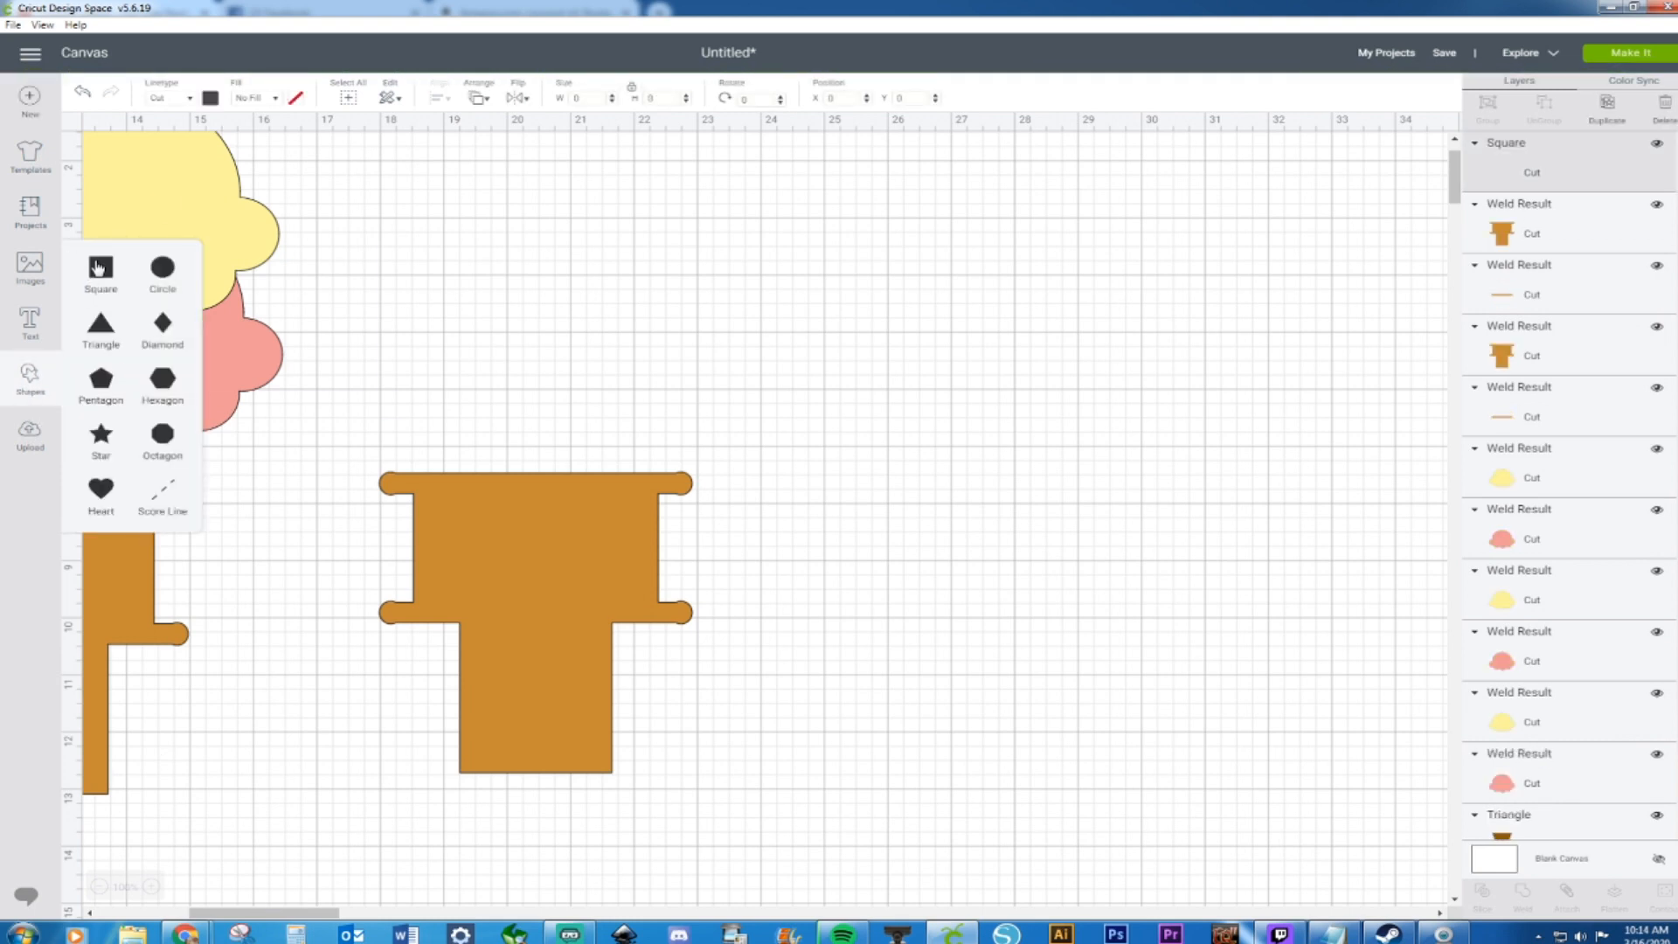
{"action": "left_click_drag", "start_coordinate": [332, 302], "coordinate": [529, 378]}
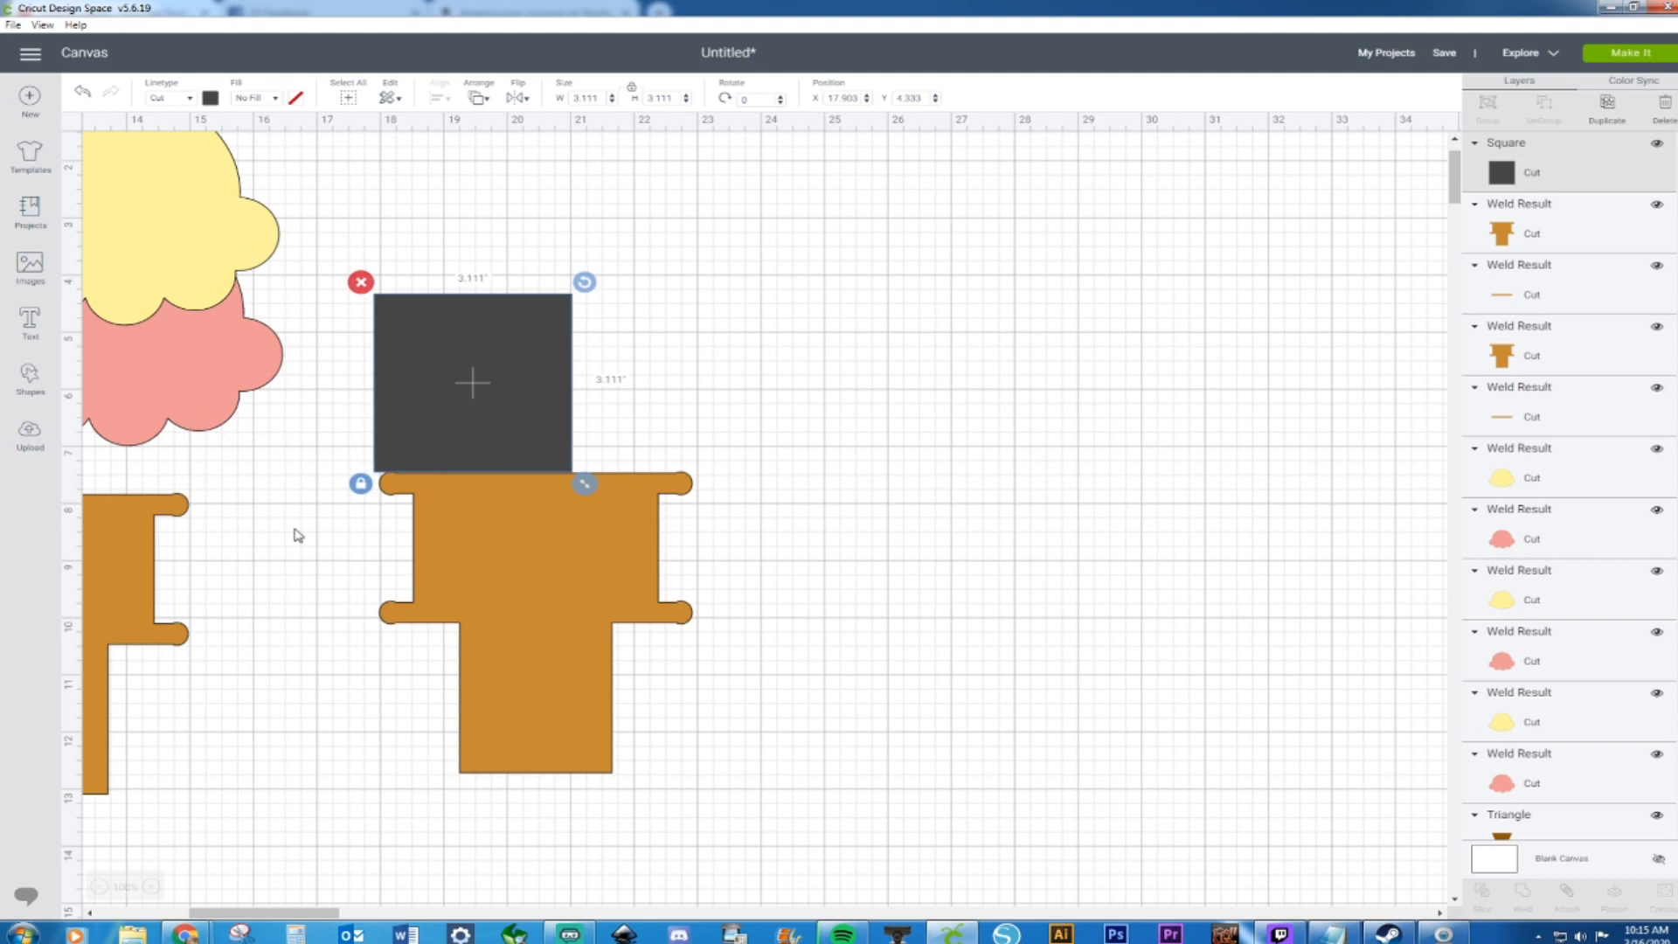
{"action": "left_click", "coordinate": [367, 485]}
{"action": "left_click_drag", "start_coordinate": [589, 479], "coordinate": [613, 562]}
Duplicate the thin strip twice and space the copies evenly down the upper section of the copied cone
{"action": "key", "text": "ctrl+d"}
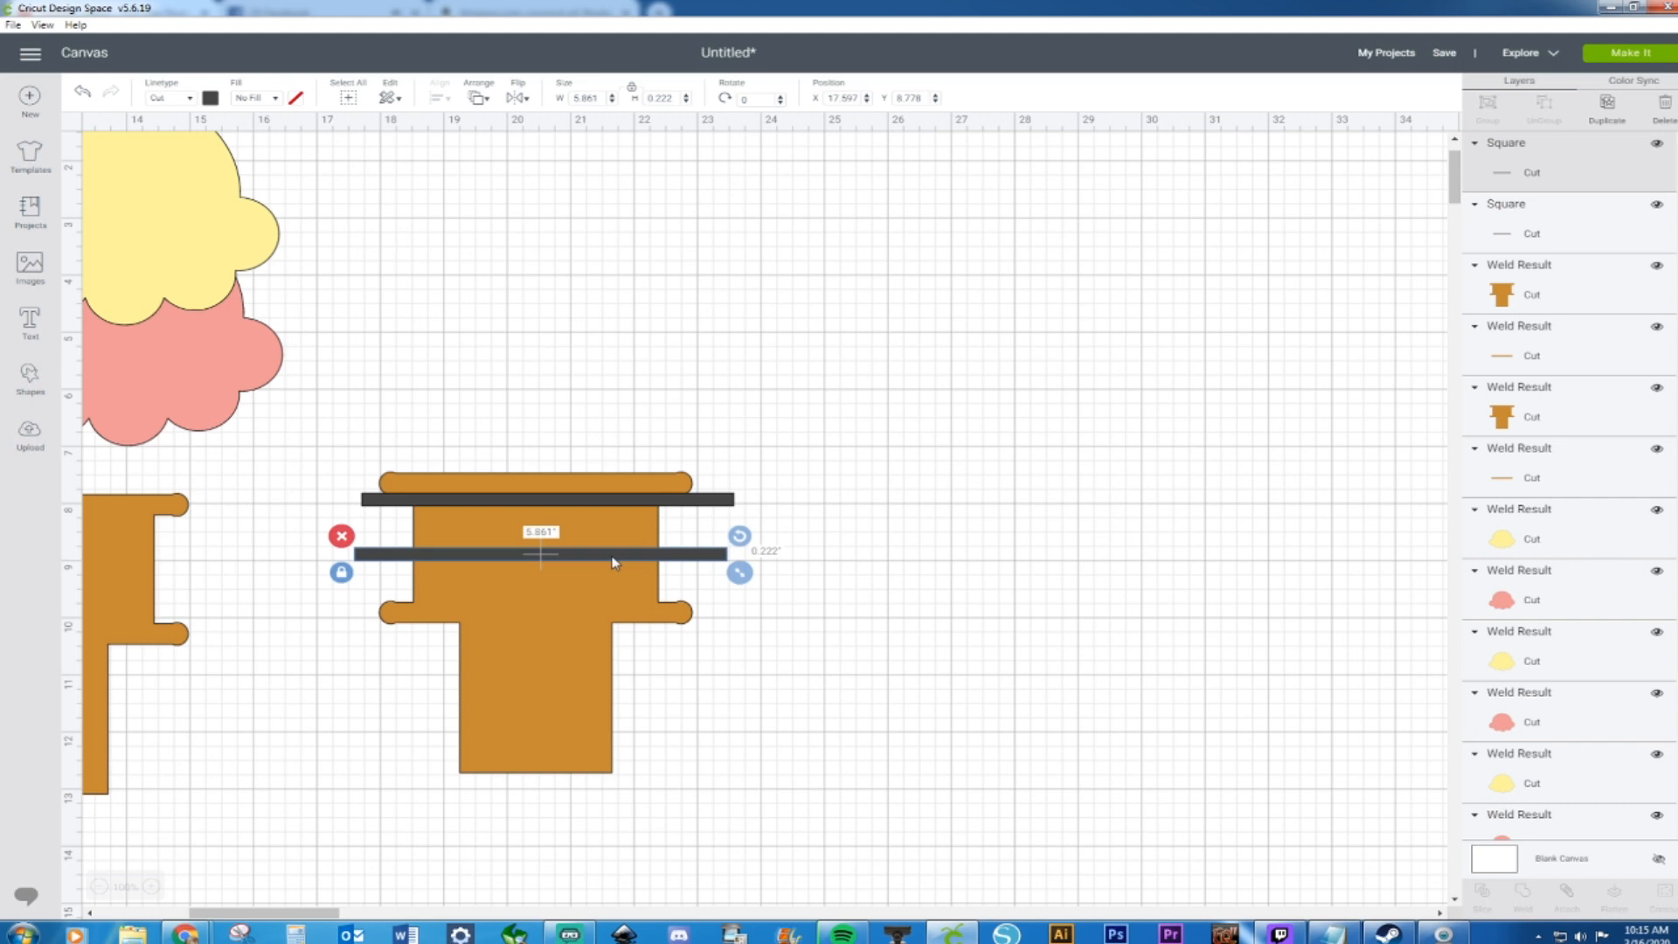
{"action": "key", "text": "ctrl+d"}
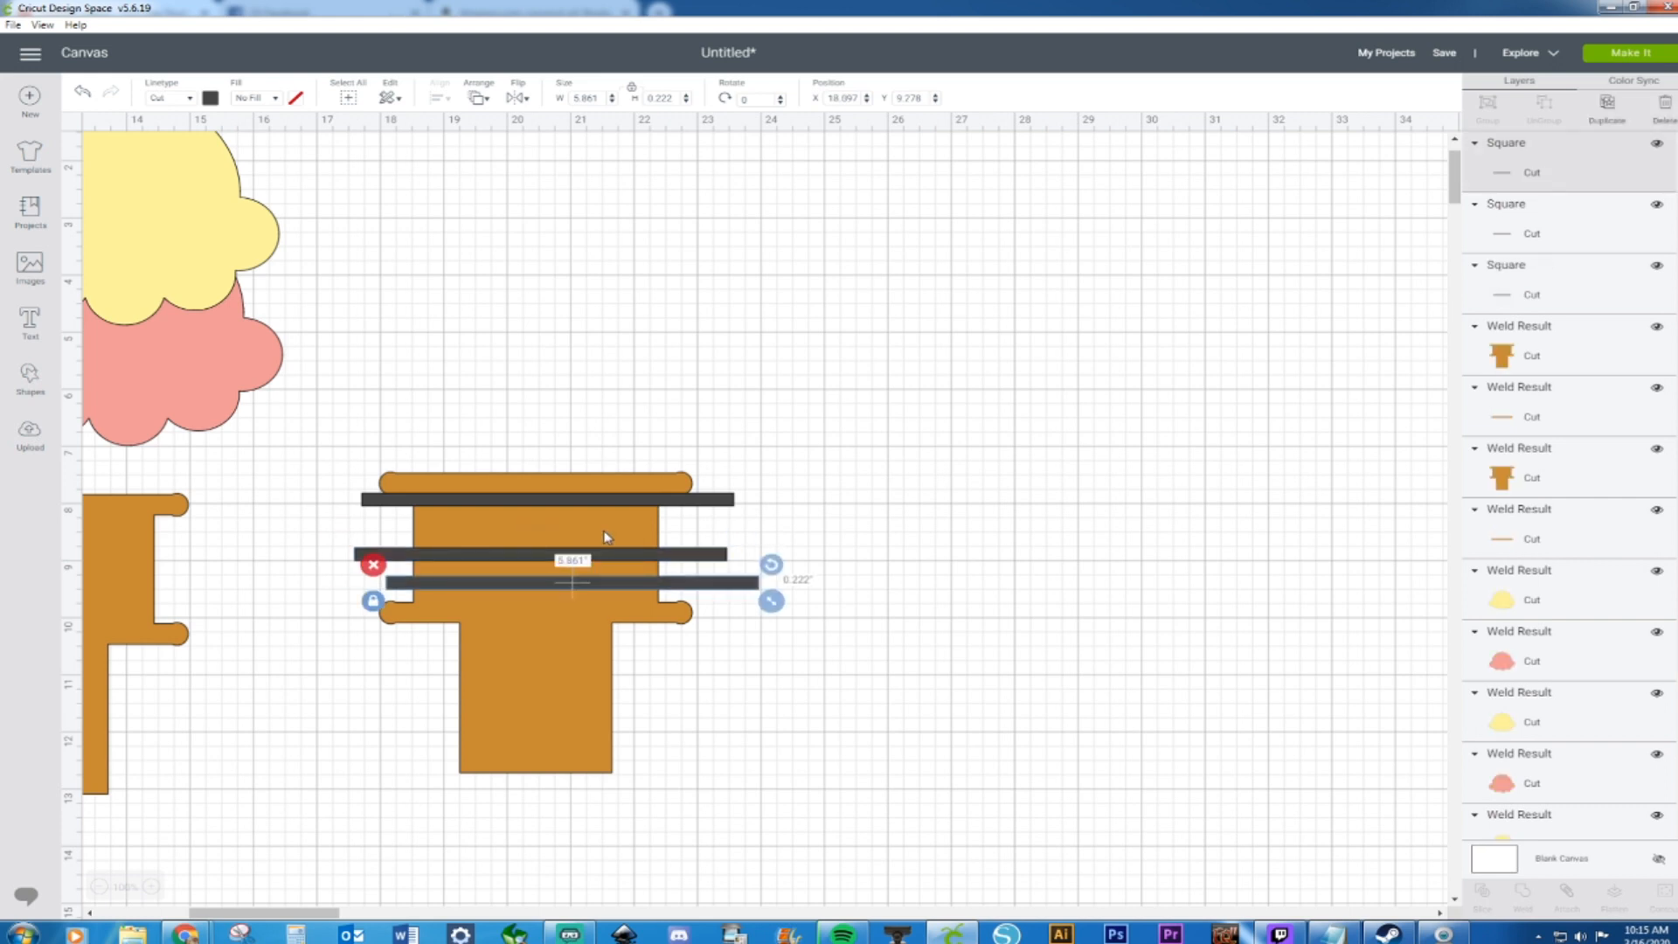
{"action": "left_click_drag", "start_coordinate": [739, 585], "coordinate": [719, 637]}
{"action": "left_click_drag", "start_coordinate": [653, 562], "coordinate": [653, 546]}
{"action": "left_click_drag", "start_coordinate": [719, 635], "coordinate": [711, 587]}
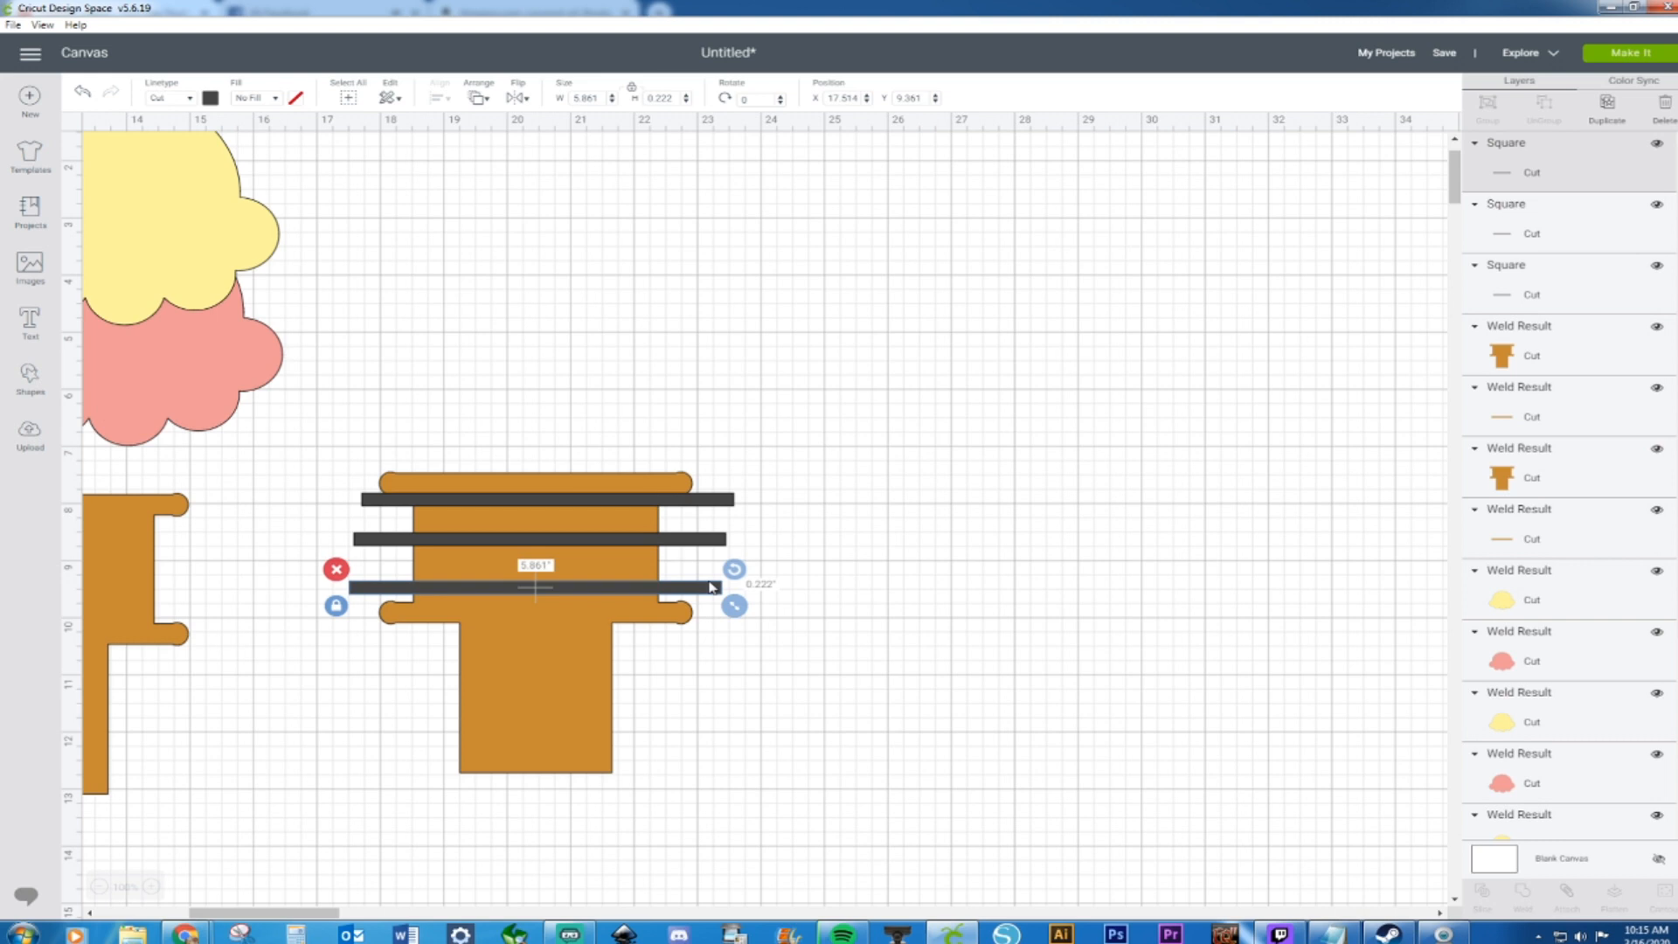
{"action": "left_click_drag", "start_coordinate": [714, 587], "coordinate": [724, 581]}
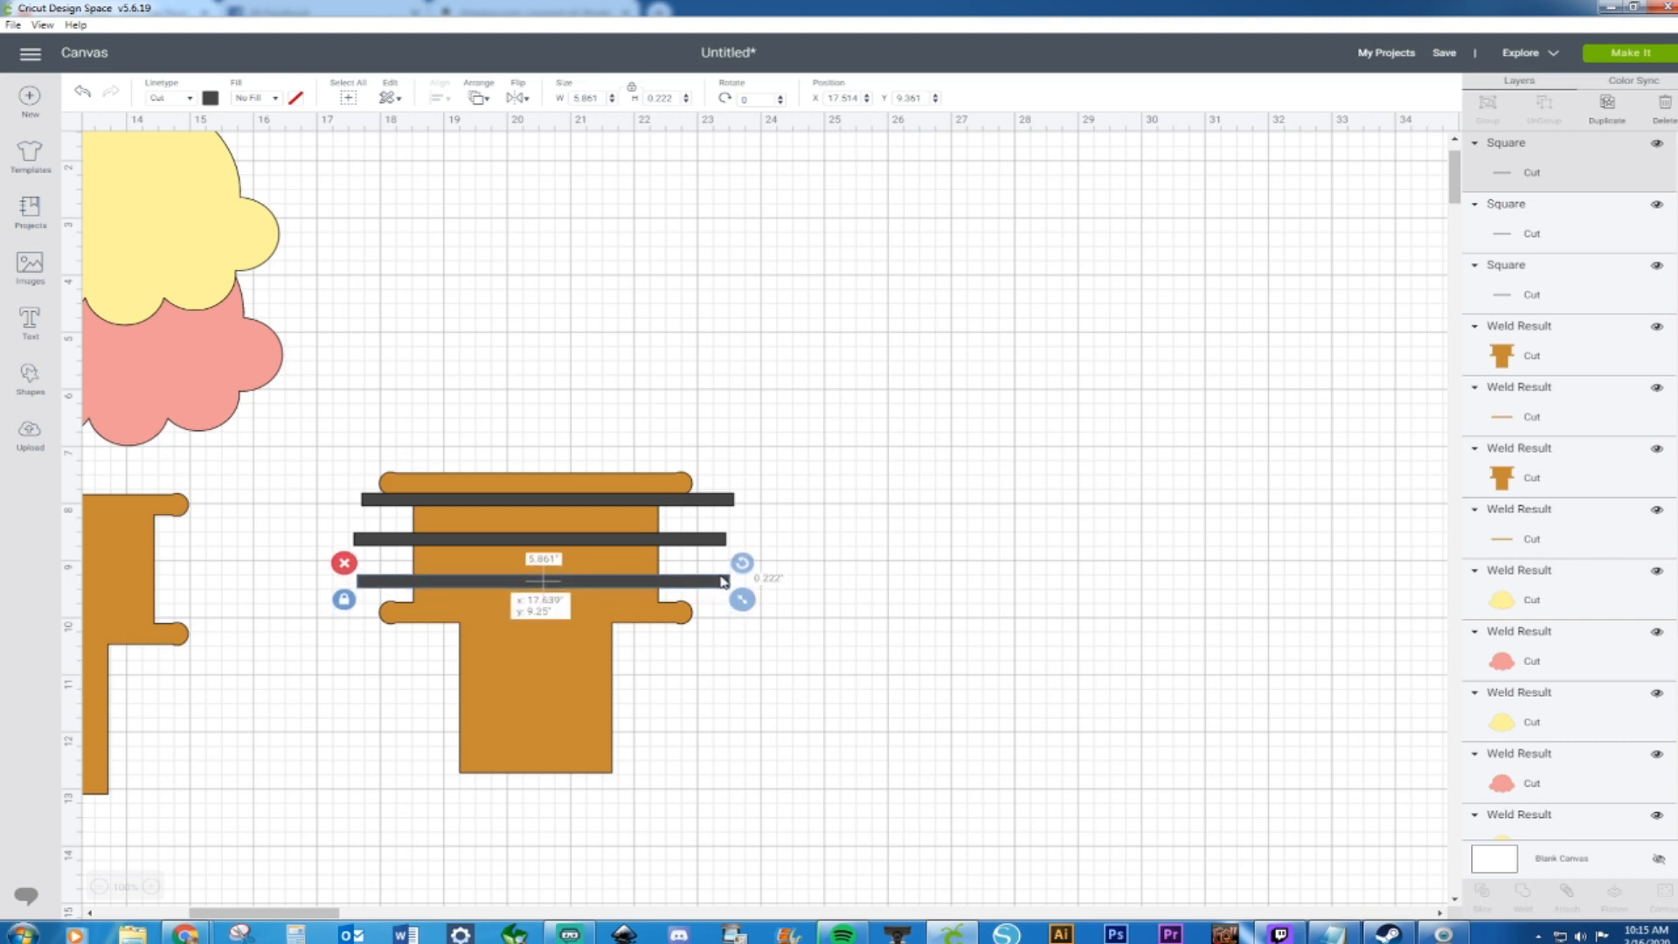
{"action": "left_click_drag", "start_coordinate": [724, 581], "coordinate": [724, 581]}
Paste four more copies of the strip and space them from the copied cone's shoulder down to its base
{"action": "left_click", "coordinate": [724, 502]}
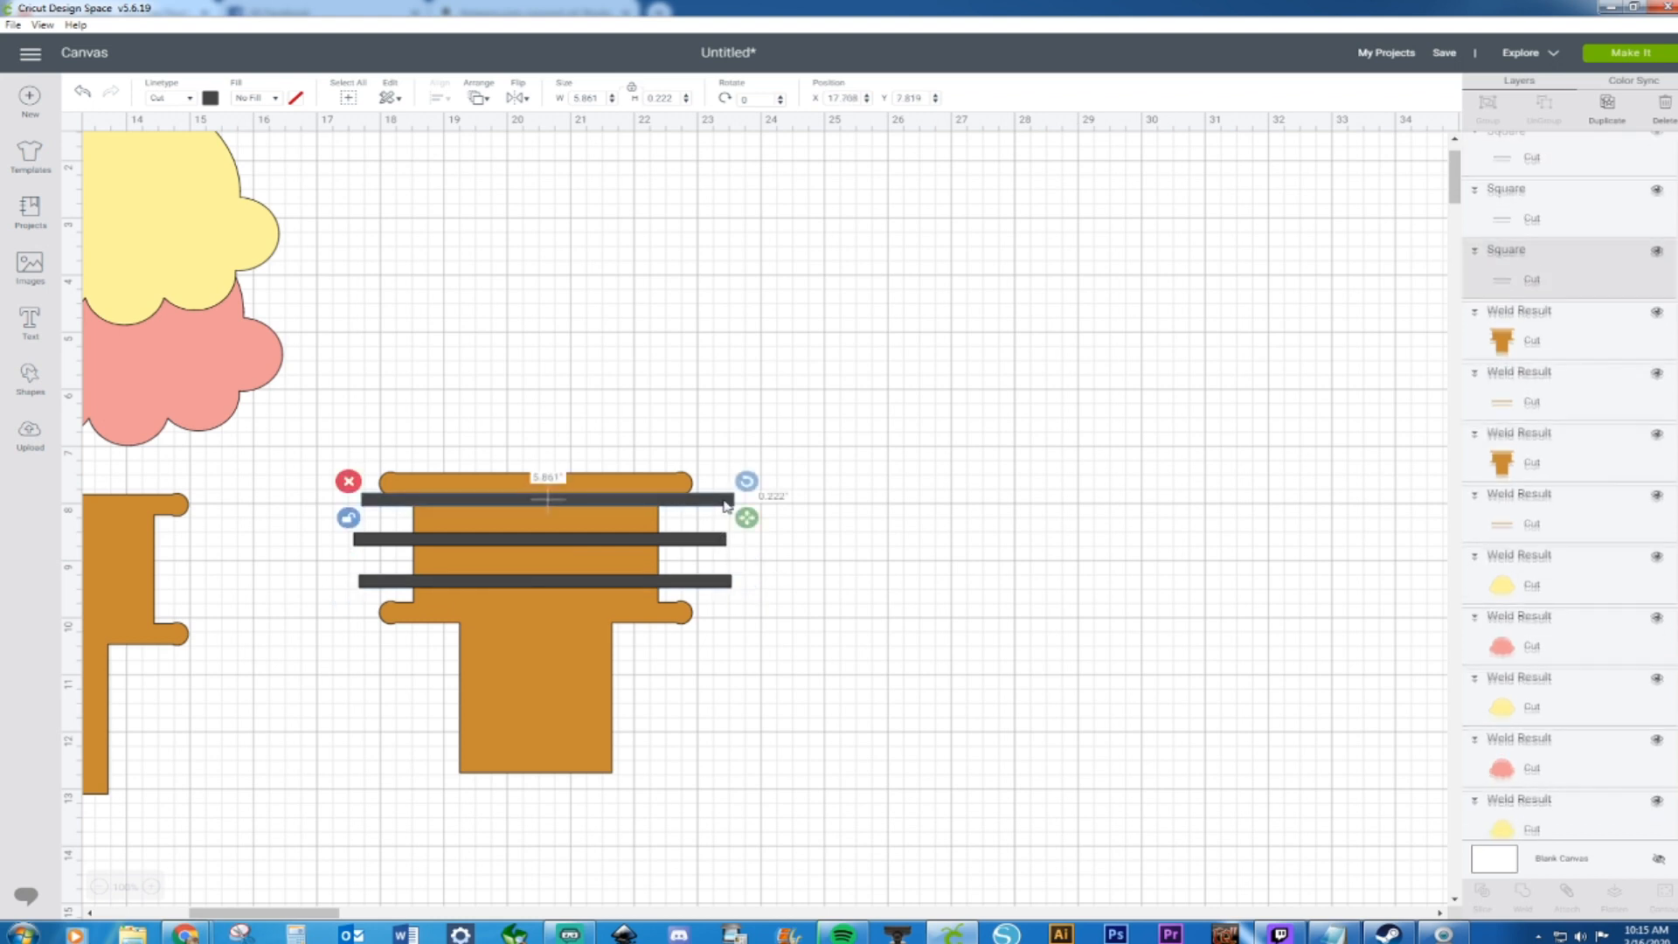
{"action": "key", "text": "ctrl+v"}
{"action": "left_click_drag", "start_coordinate": [749, 531], "coordinate": [720, 653]}
{"action": "left_click_drag", "start_coordinate": [721, 647], "coordinate": [702, 762]}
{"action": "key", "text": "ctrl+c"}
{"action": "key", "text": "ctrl+v"}
{"action": "key", "text": "ctrl+v"}
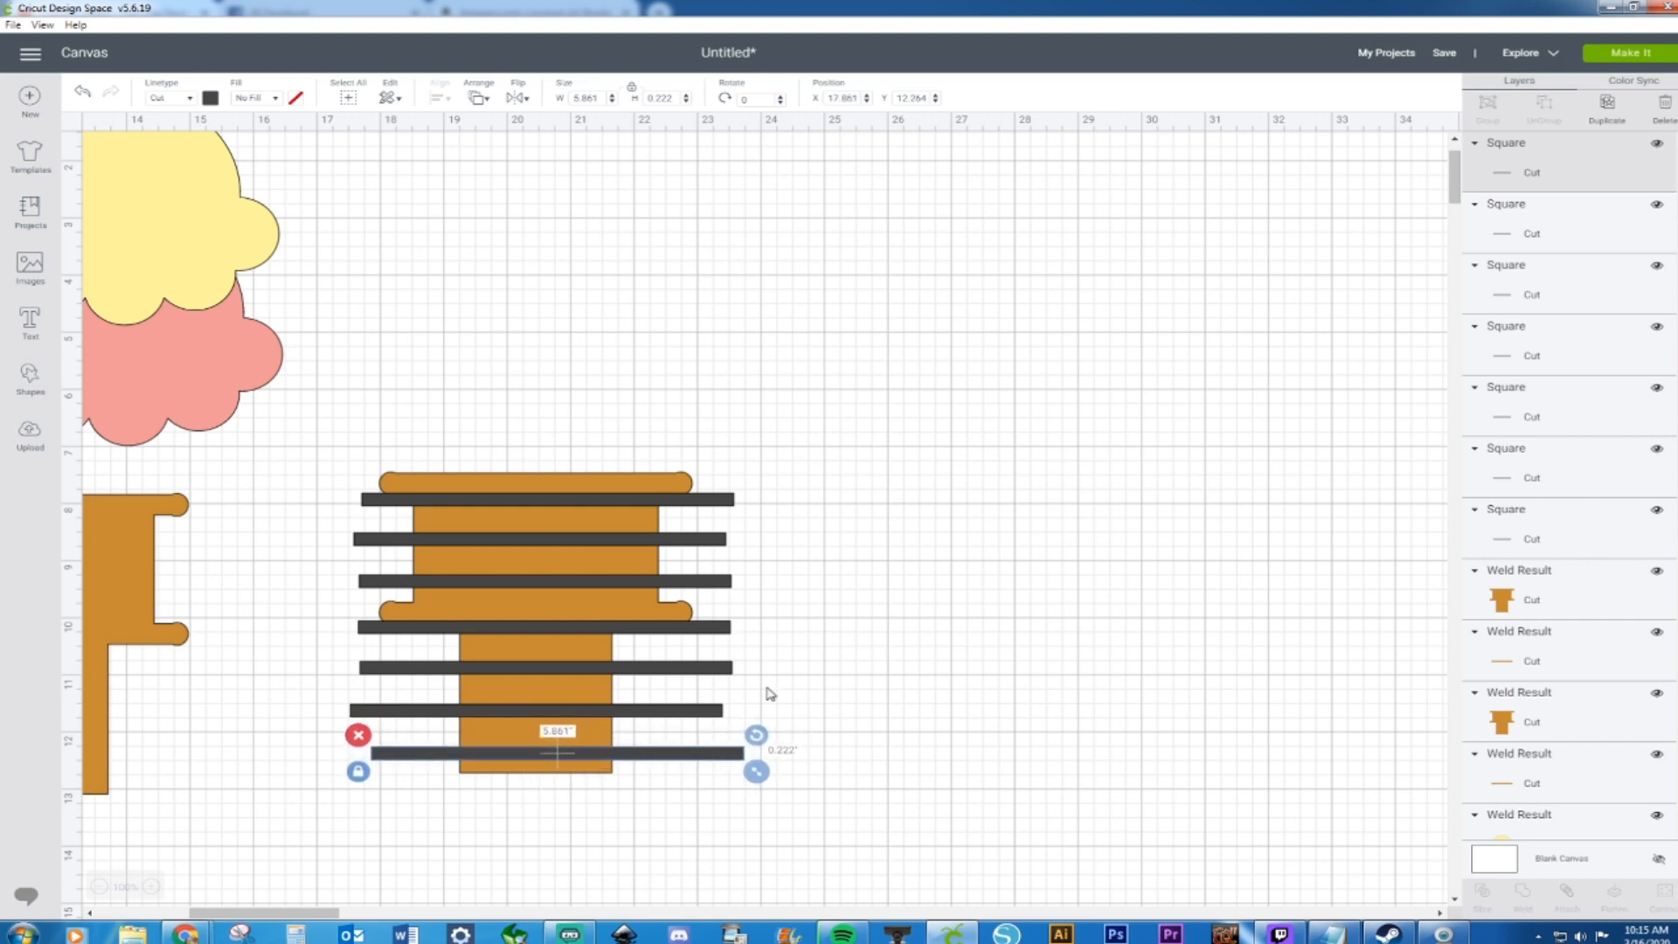
Select all seven strips across the copied cone and align their right edges
{"action": "left_click_drag", "start_coordinate": [755, 490], "coordinate": [733, 603]}
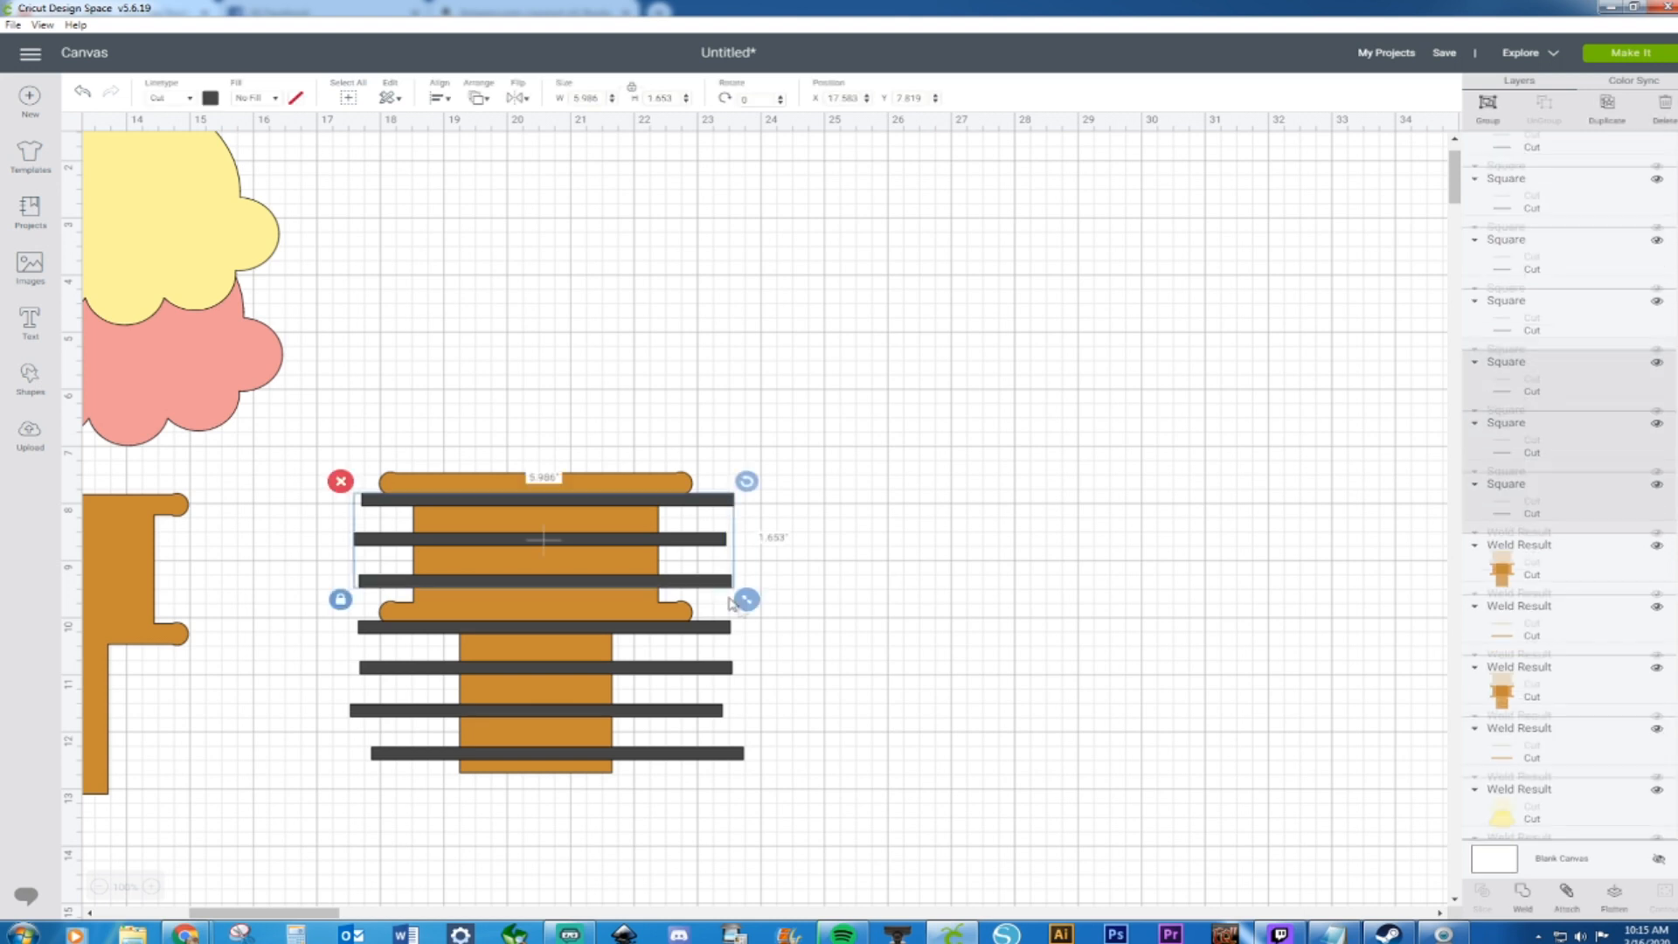
{"action": "left_click", "coordinate": [741, 643]}
{"action": "left_click_drag", "start_coordinate": [725, 651], "coordinate": [710, 765]}
{"action": "left_click", "coordinate": [683, 537], "text": "shift"}
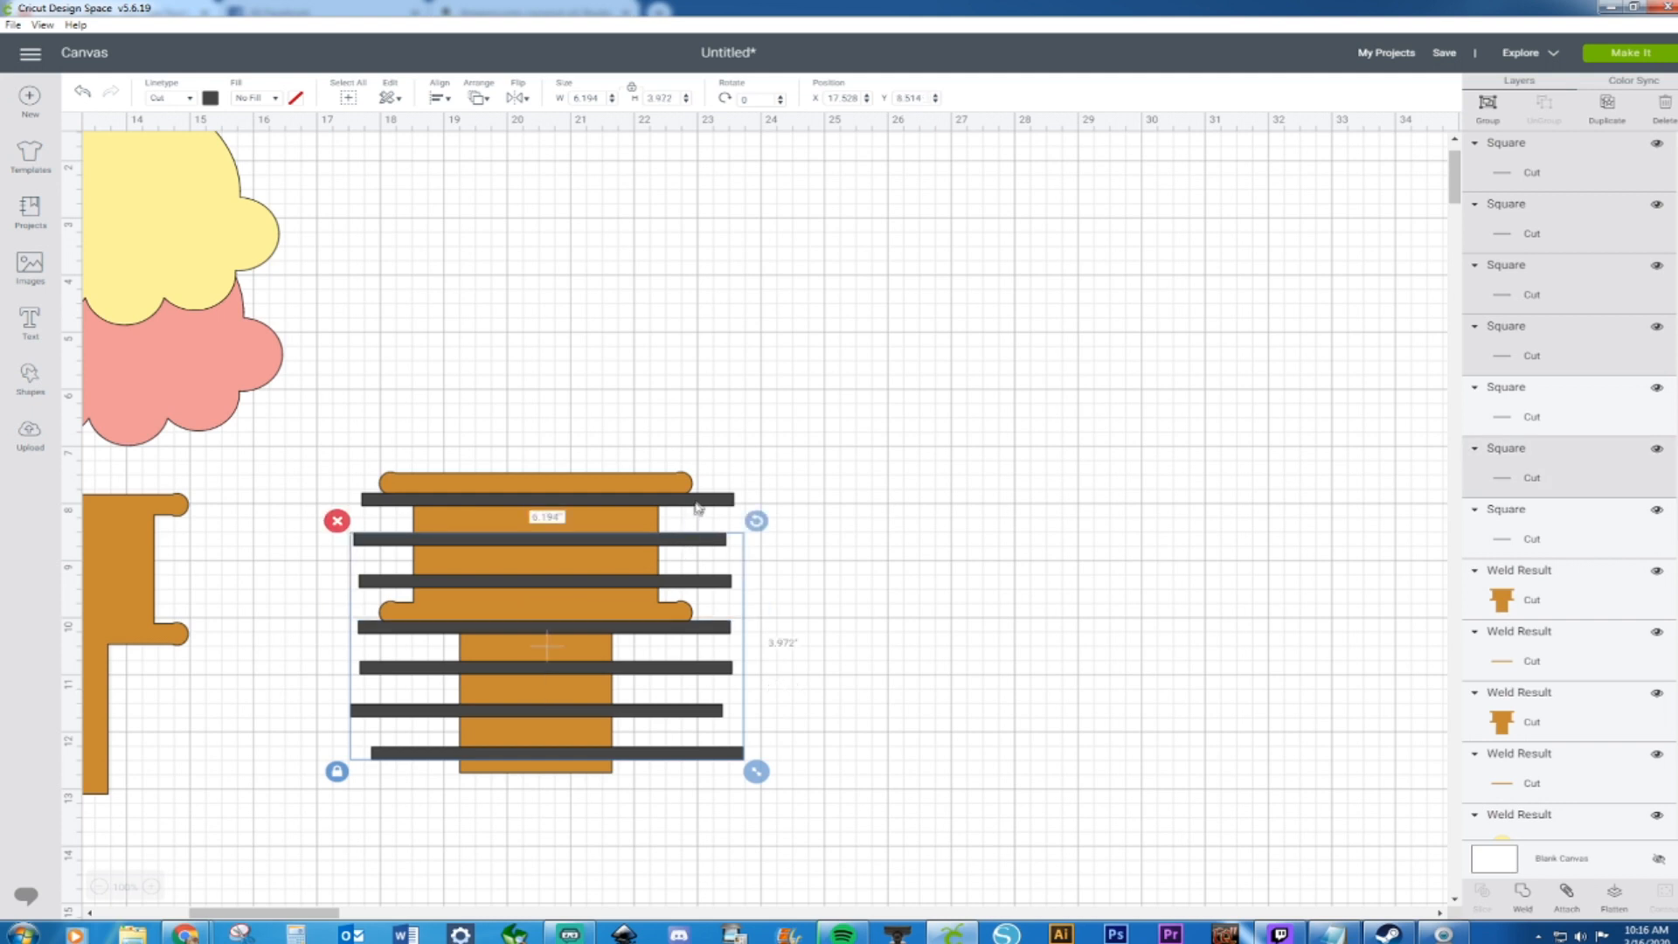
{"action": "left_click", "coordinate": [697, 502], "text": "shift"}
{"action": "left_click", "coordinate": [715, 583], "text": "shift"}
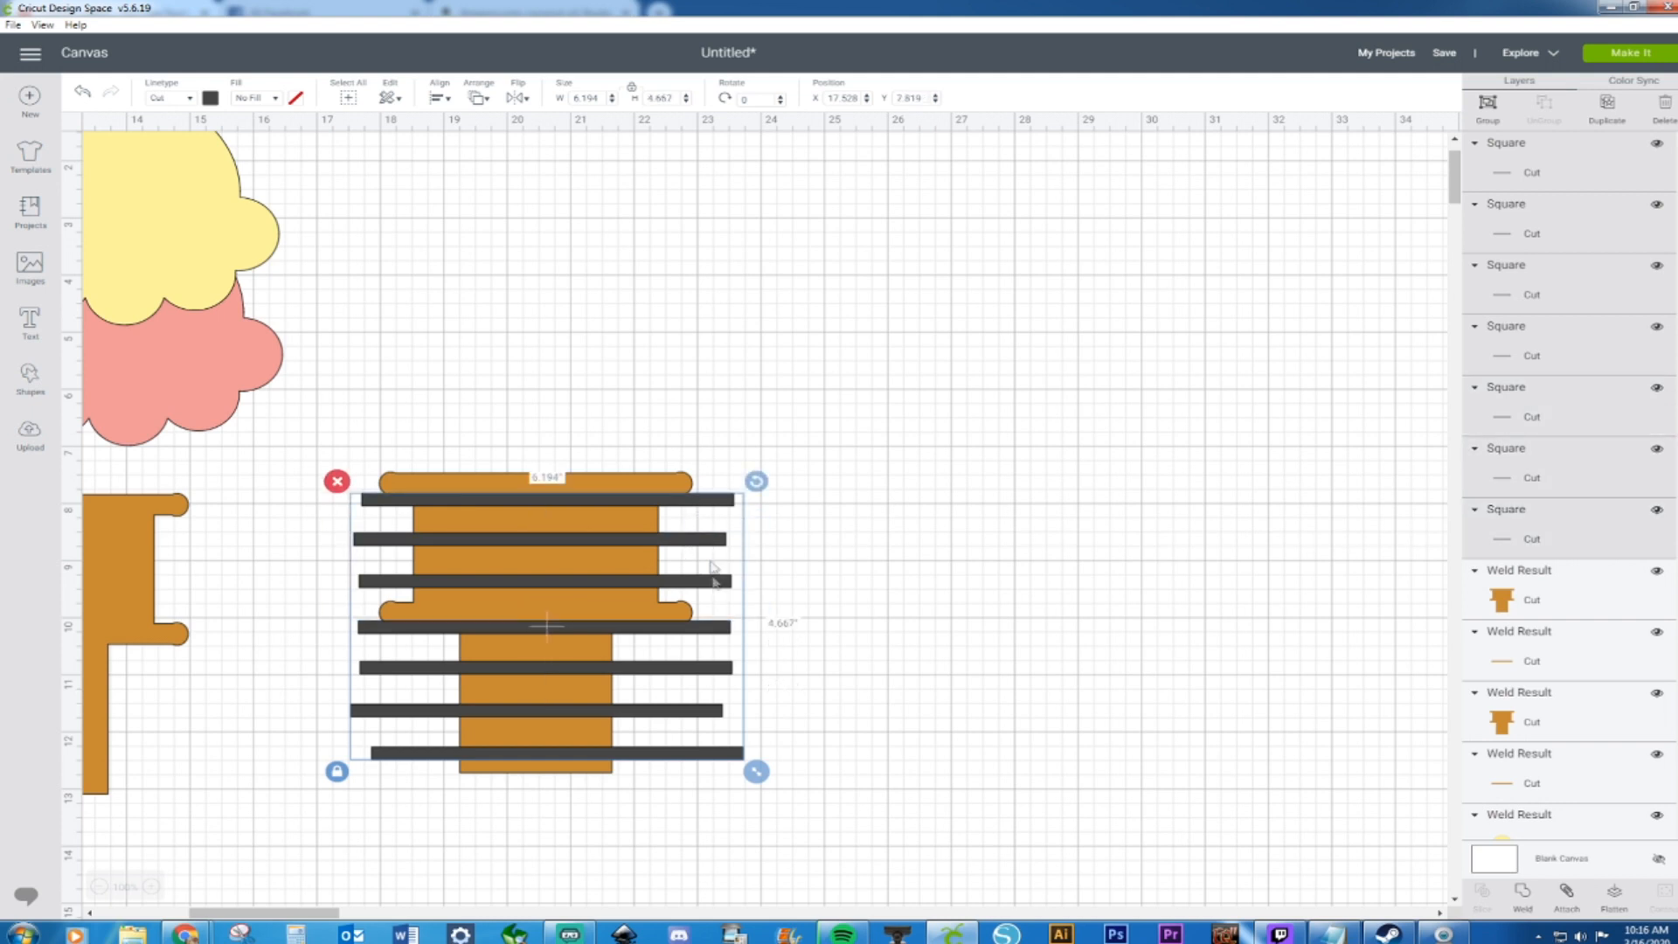
{"action": "left_click", "coordinate": [436, 99]}
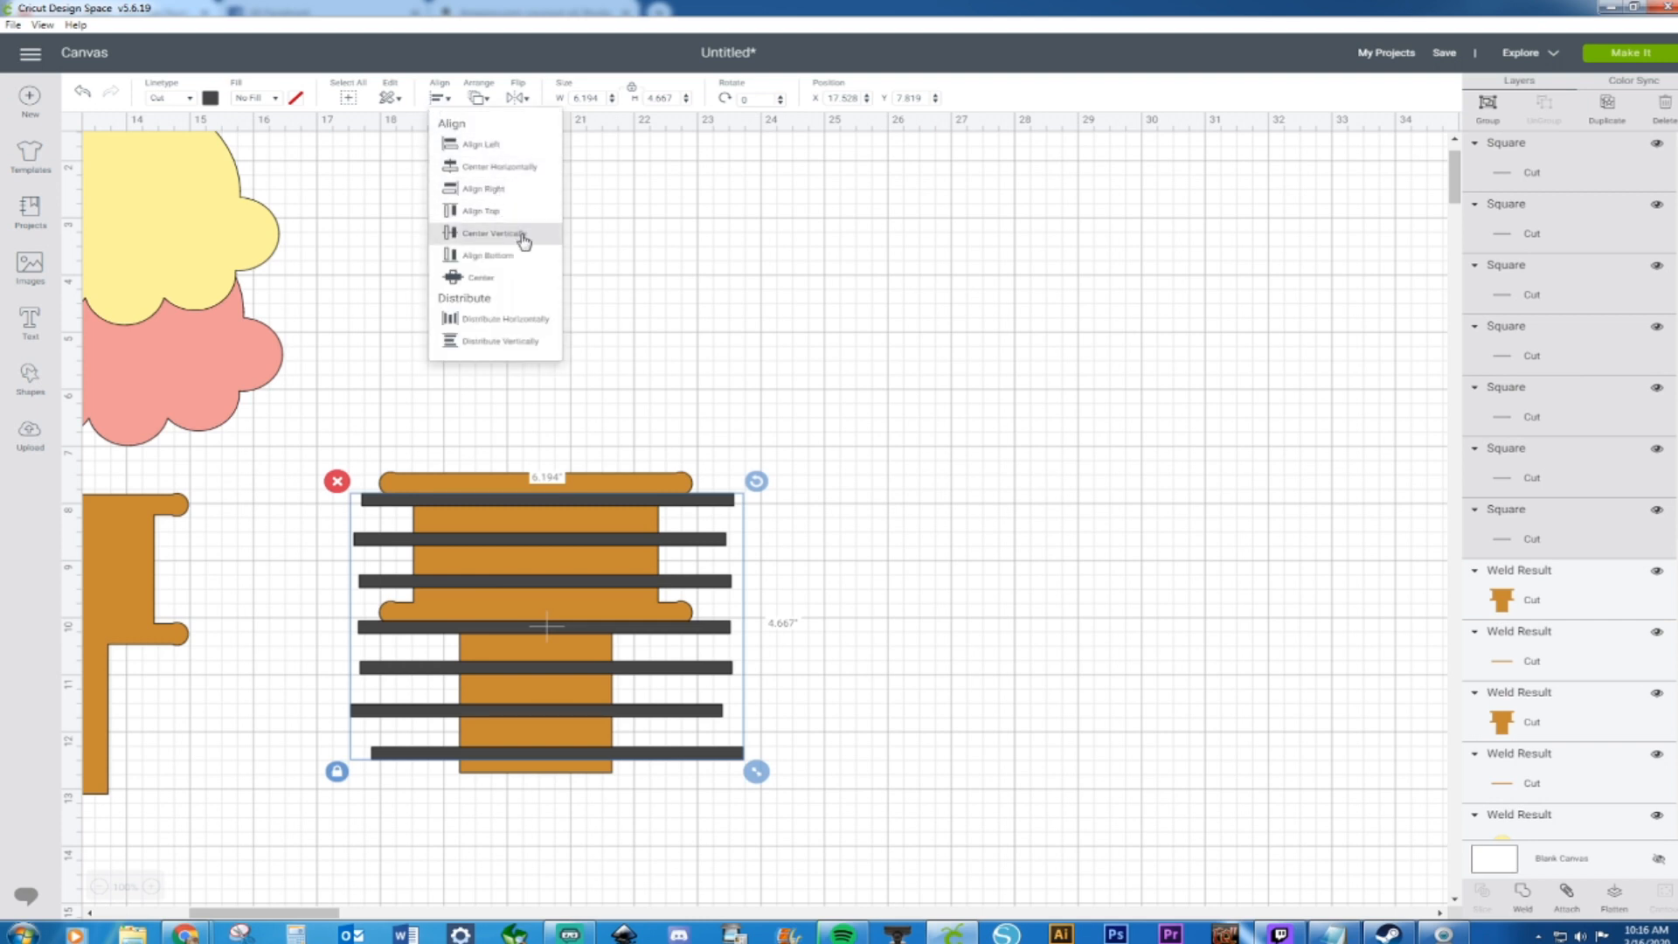
{"action": "left_click", "coordinate": [483, 189]}
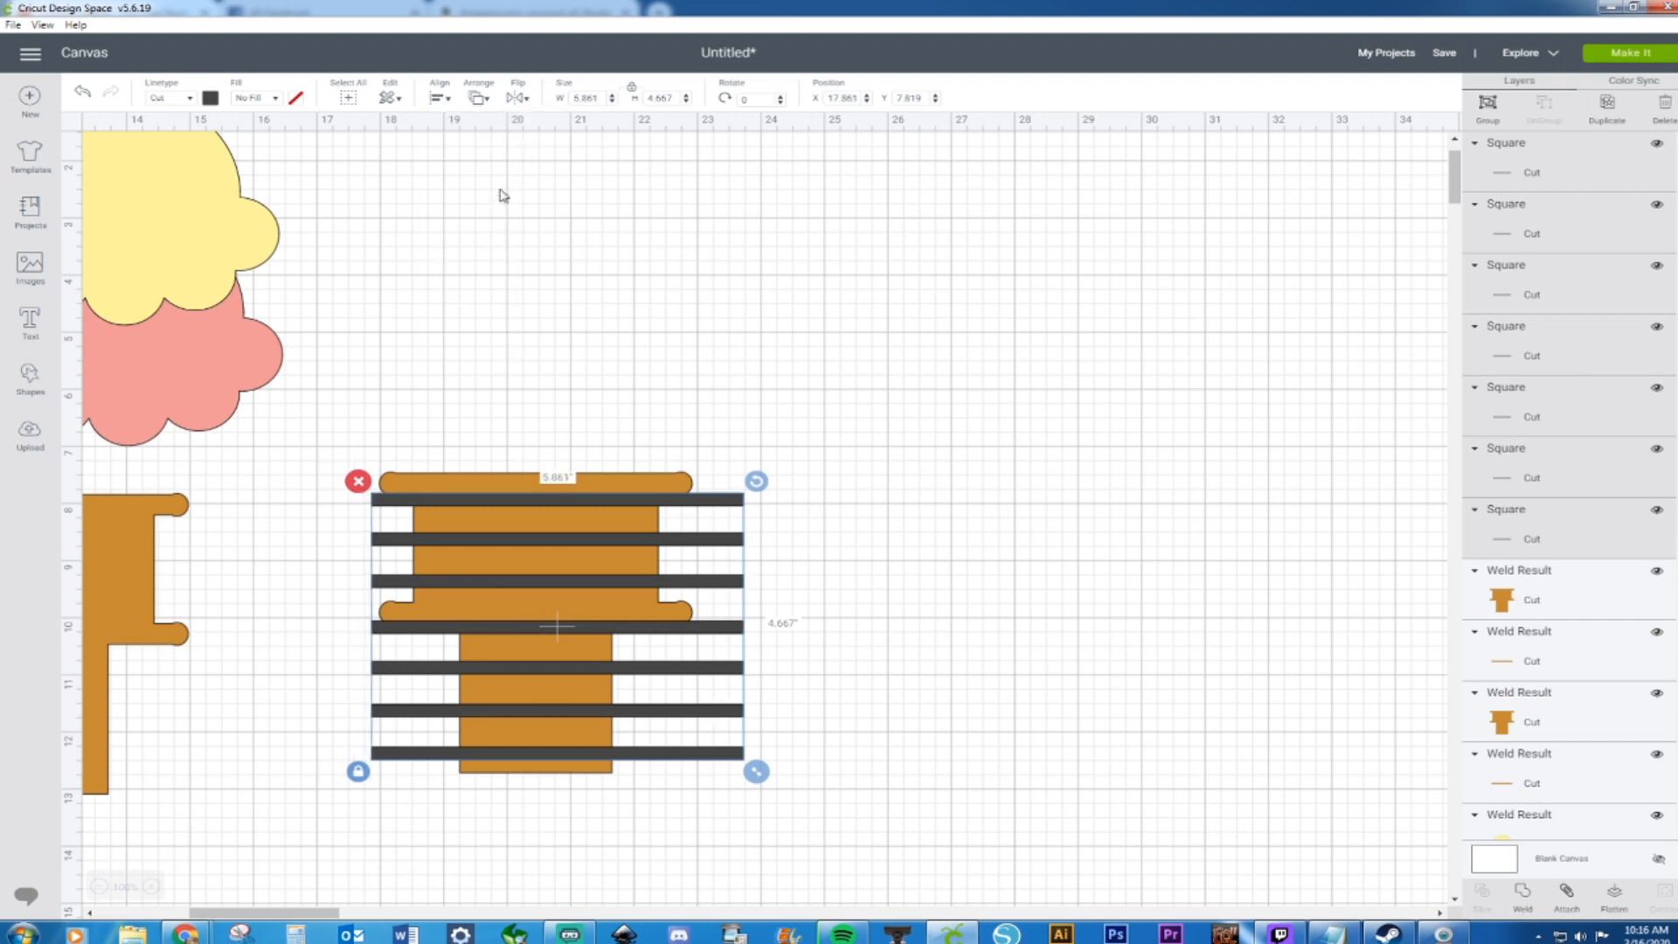
{"action": "left_click", "coordinate": [747, 560]}
{"action": "right_click", "coordinate": [747, 560]}
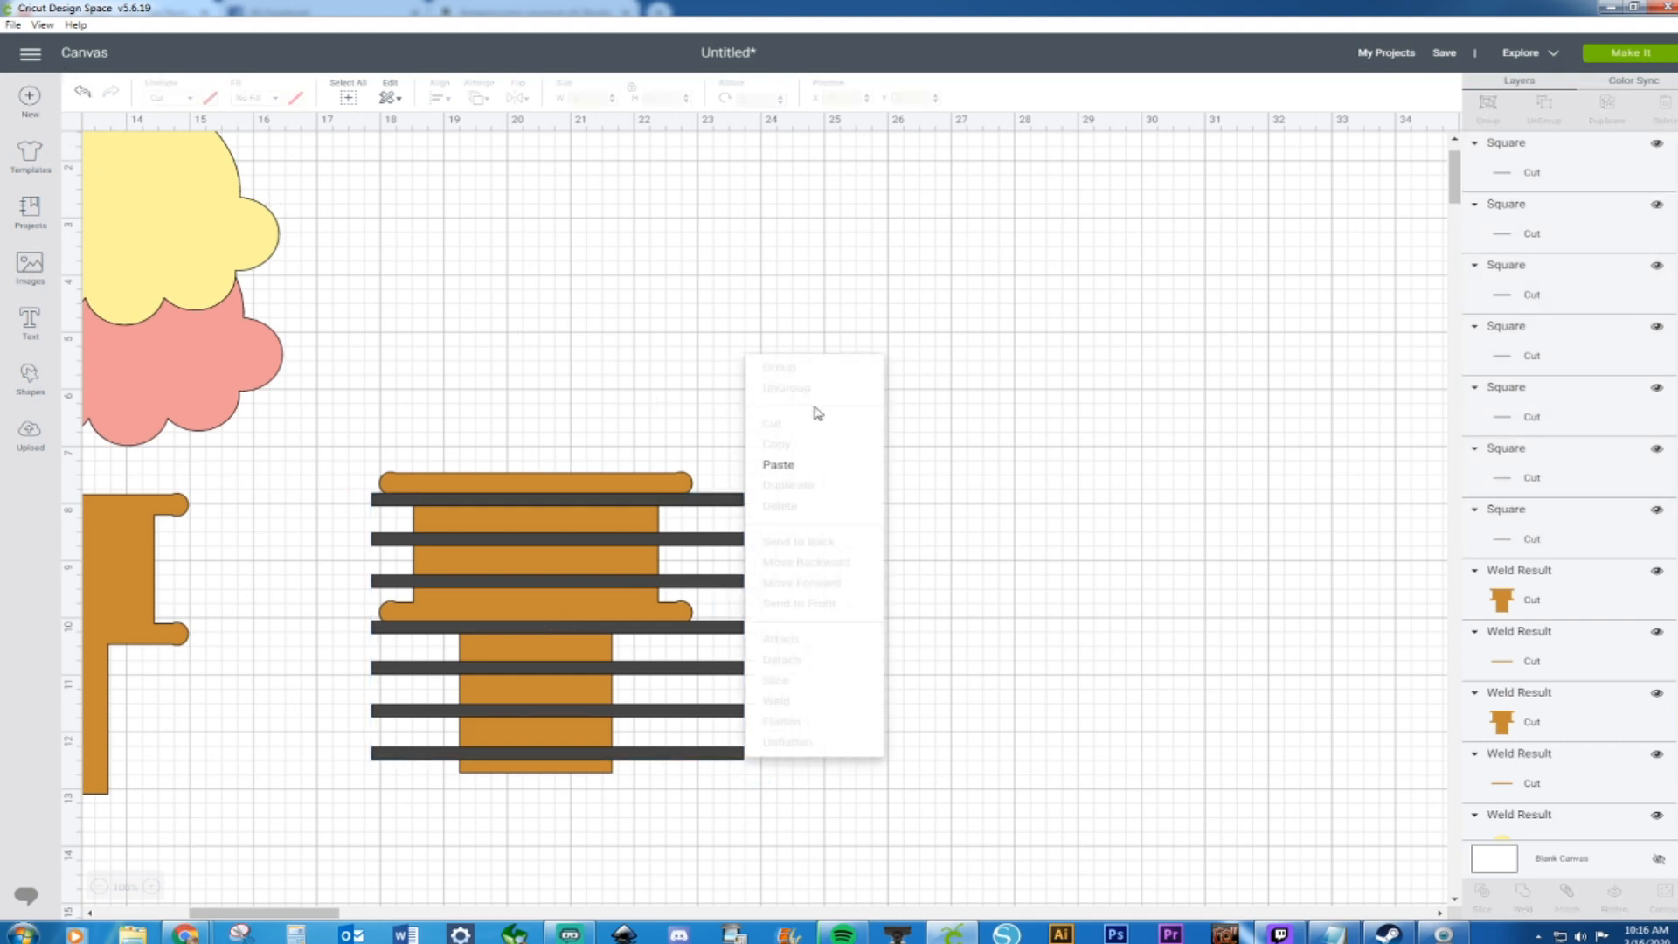
Weld the seven horizontal strips across the copied cone into a single shape
{"action": "left_click", "coordinate": [841, 303]}
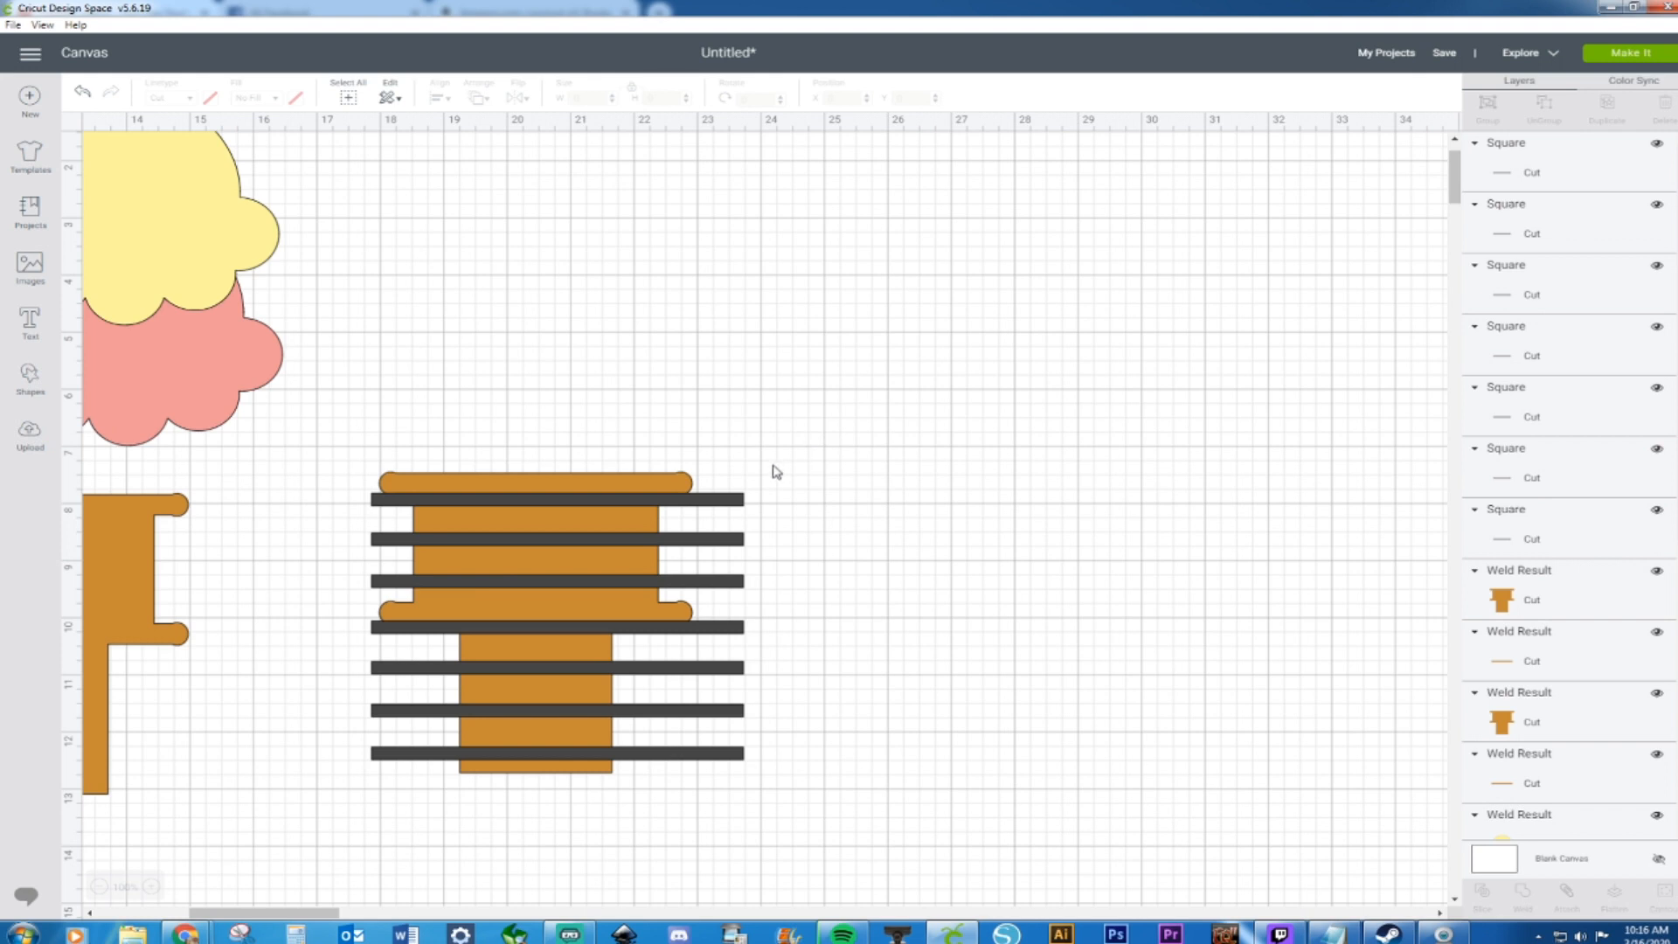
{"action": "left_click_drag", "start_coordinate": [768, 482], "coordinate": [731, 781]}
{"action": "right_click", "coordinate": [731, 760]}
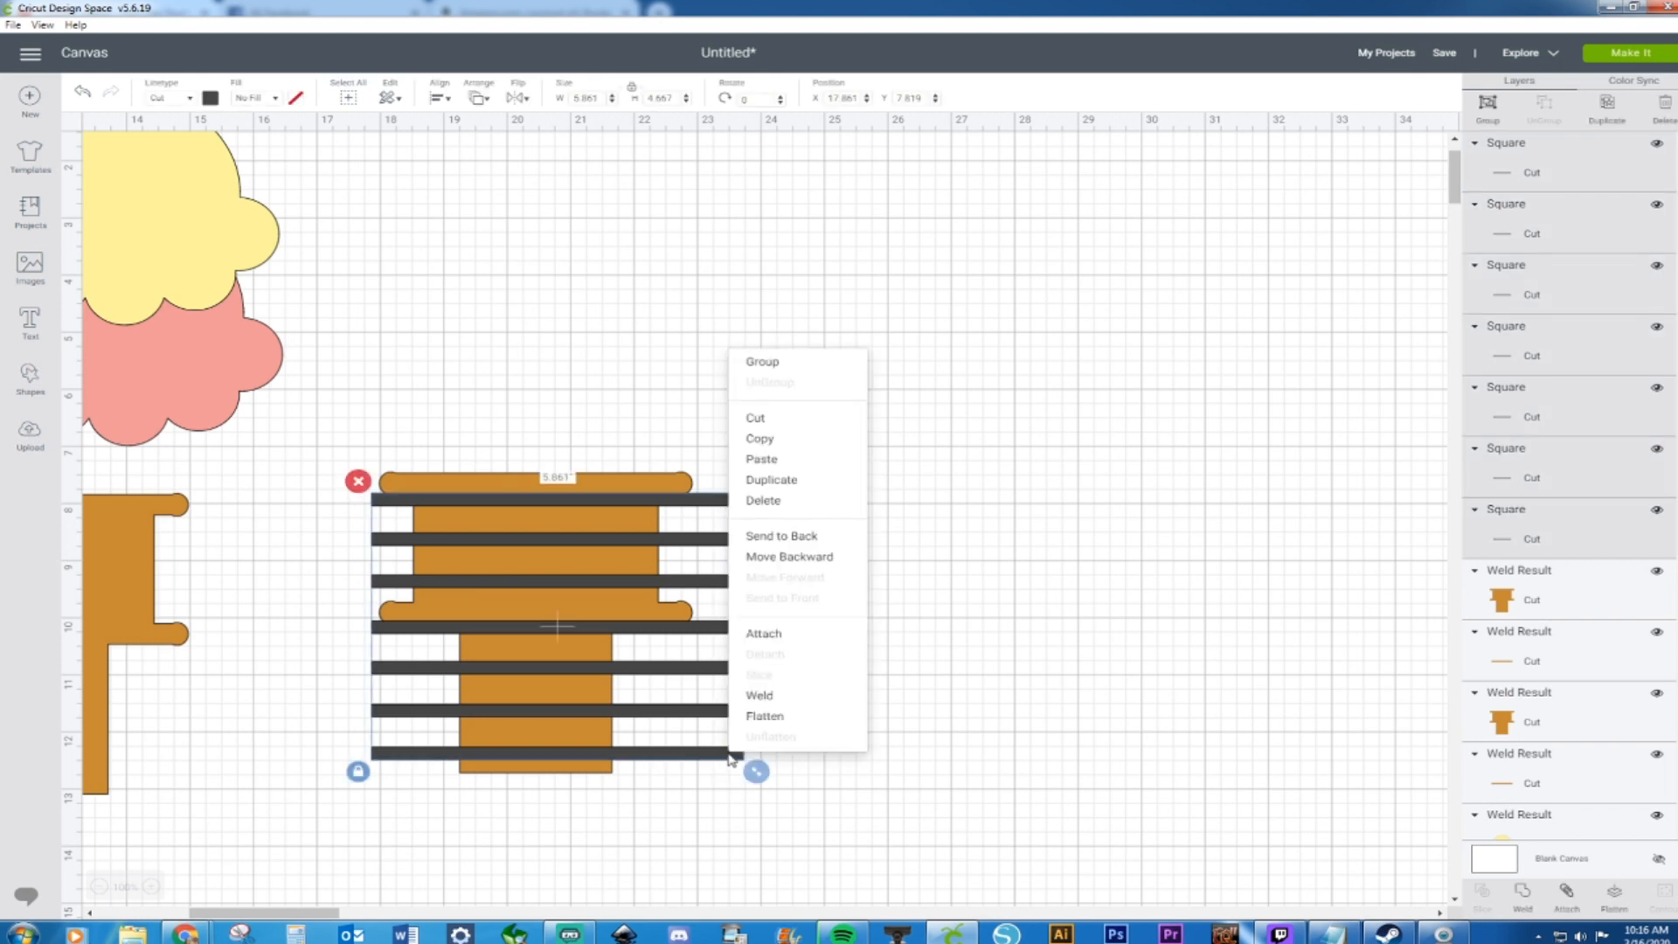
{"action": "left_click", "coordinate": [759, 694]}
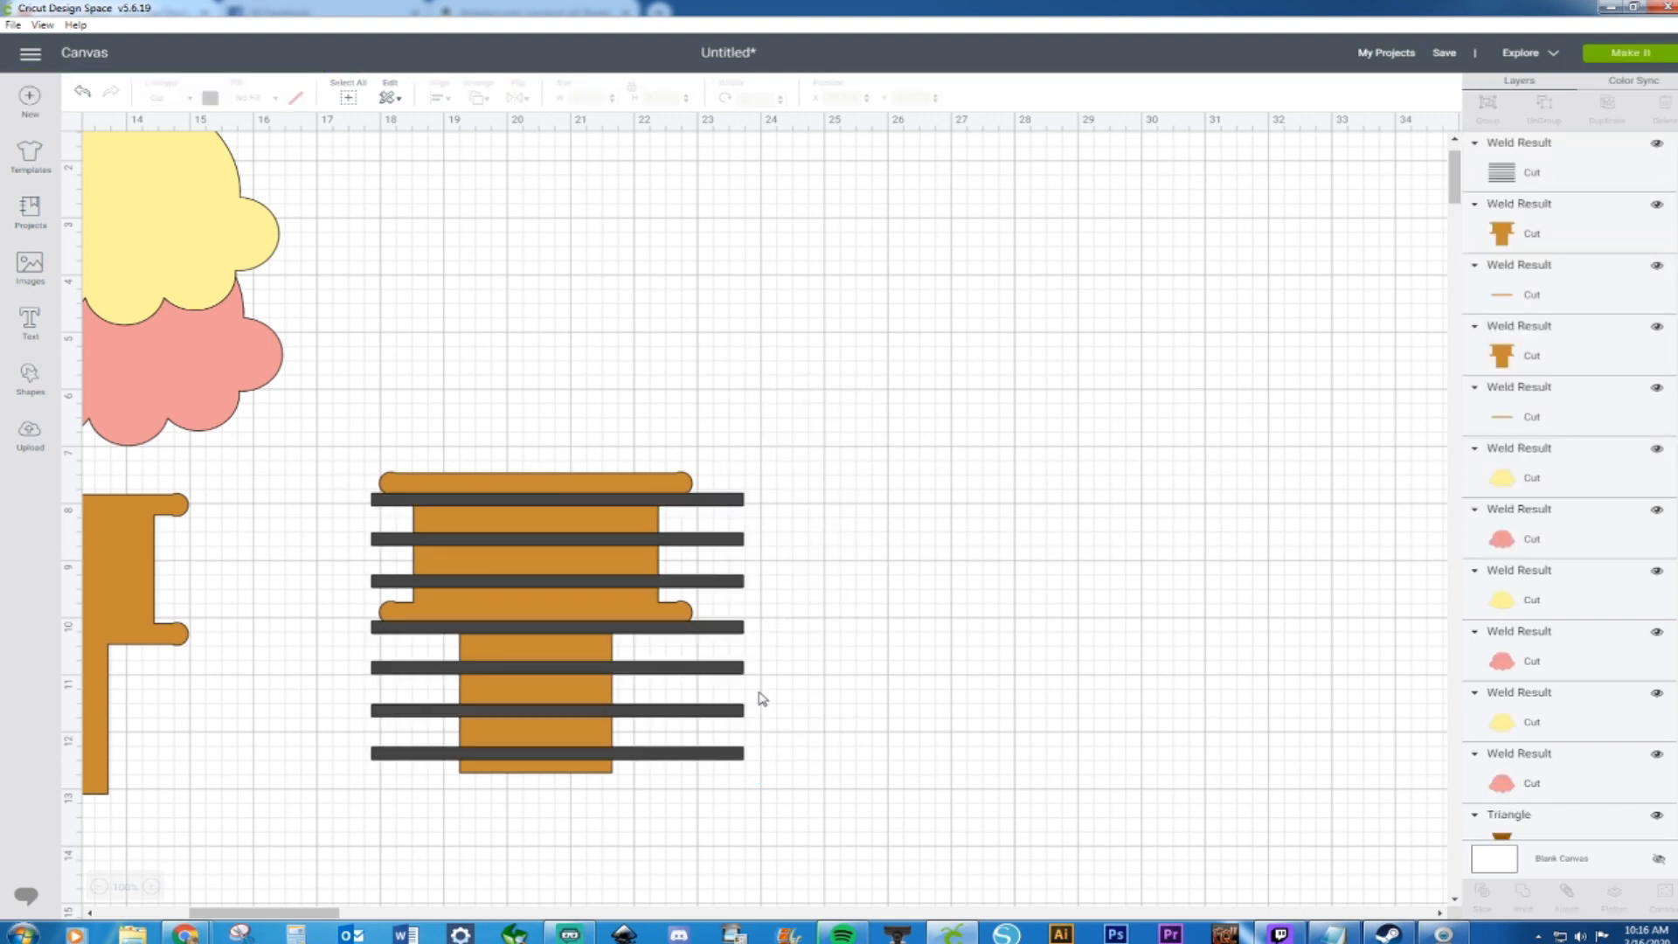
{"action": "left_click", "coordinate": [704, 757]}
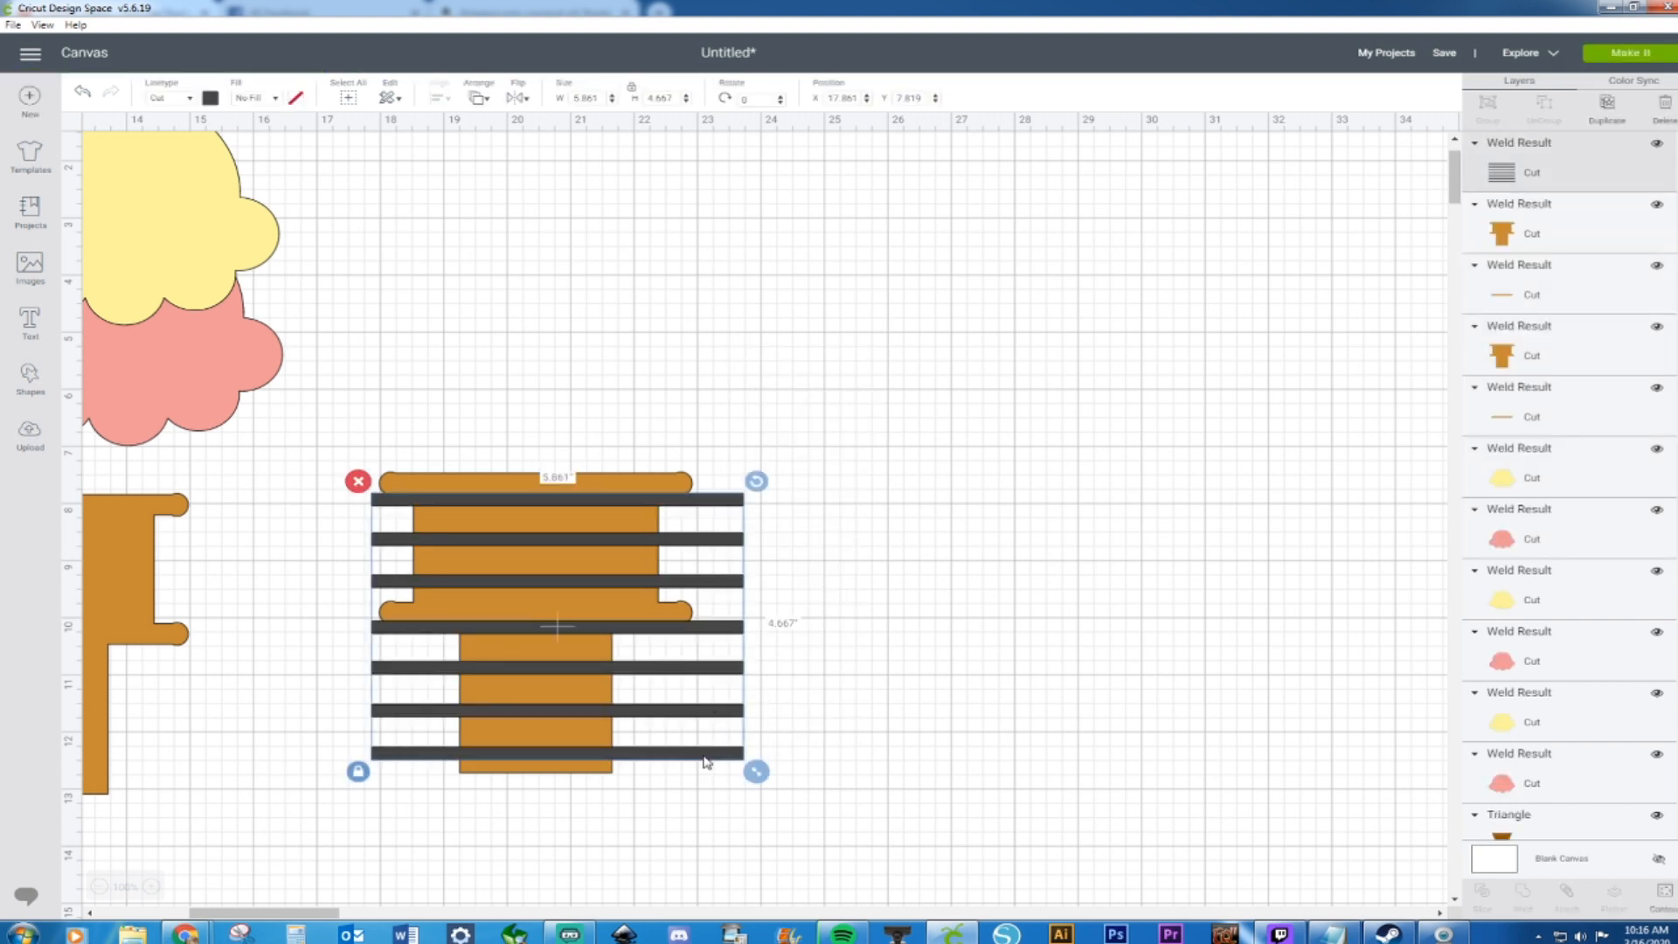
{"action": "left_click", "coordinate": [804, 696]}
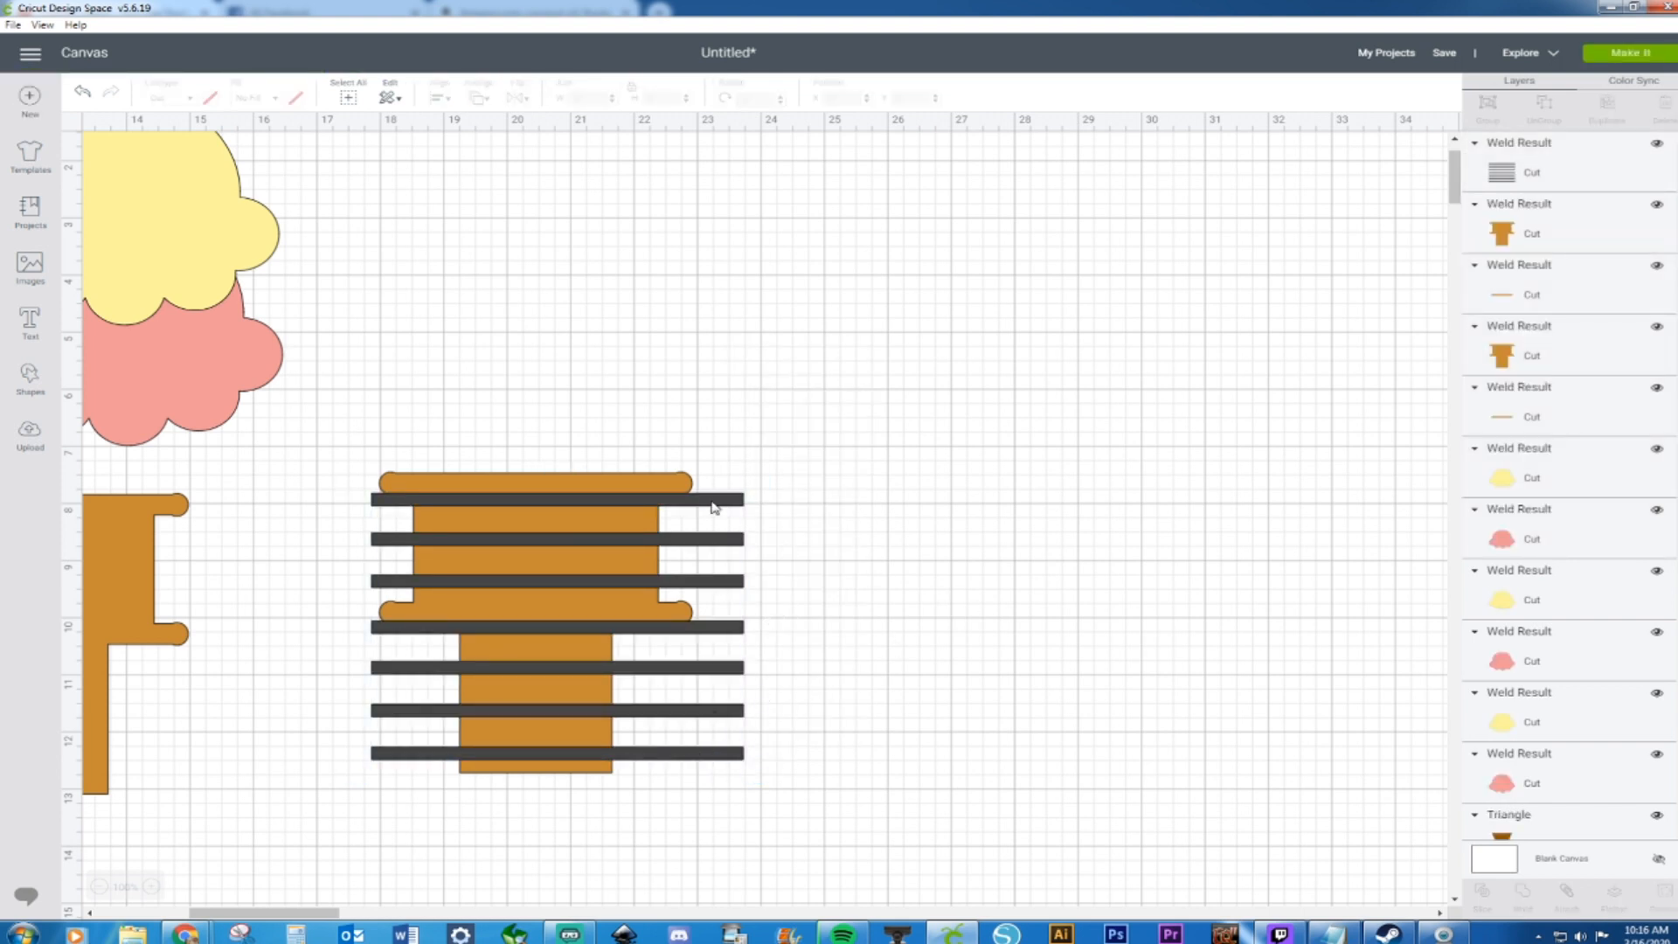
Rotate the welded strips to about 336° and reposition them diagonally across the copied cone
{"action": "left_click", "coordinate": [714, 508]}
{"action": "left_click_drag", "start_coordinate": [757, 480], "coordinate": [704, 402]}
{"action": "mouse_move", "coordinate": [740, 603]}
{"action": "left_mouse_down"}
{"action": "mouse_move", "coordinate": [712, 592]}
{"action": "mouse_move", "coordinate": [739, 583]}
{"action": "left_mouse_up"}
Duplicate the slanted strips, rotate the copy to 22.05°, and place it crossing the original set over the cone
{"action": "key", "text": "ctrl+c"}
{"action": "key", "text": "ctrl+v"}
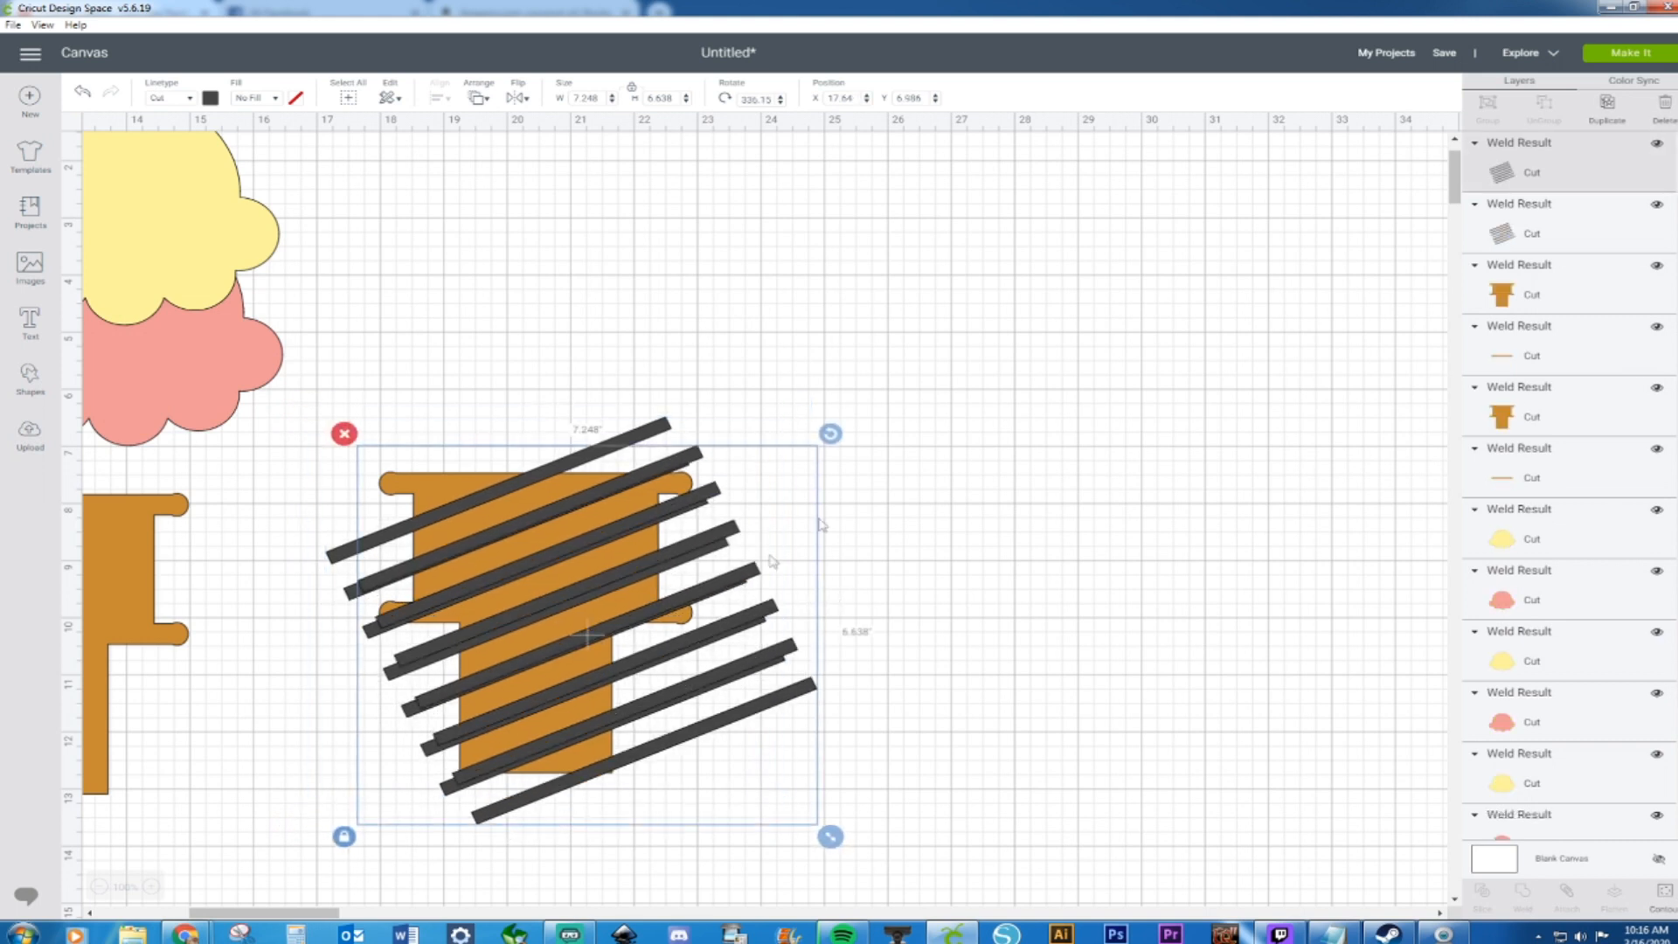
{"action": "left_click_drag", "start_coordinate": [823, 431], "coordinate": [865, 654]}
{"action": "left_click_drag", "start_coordinate": [720, 778], "coordinate": [661, 760]}
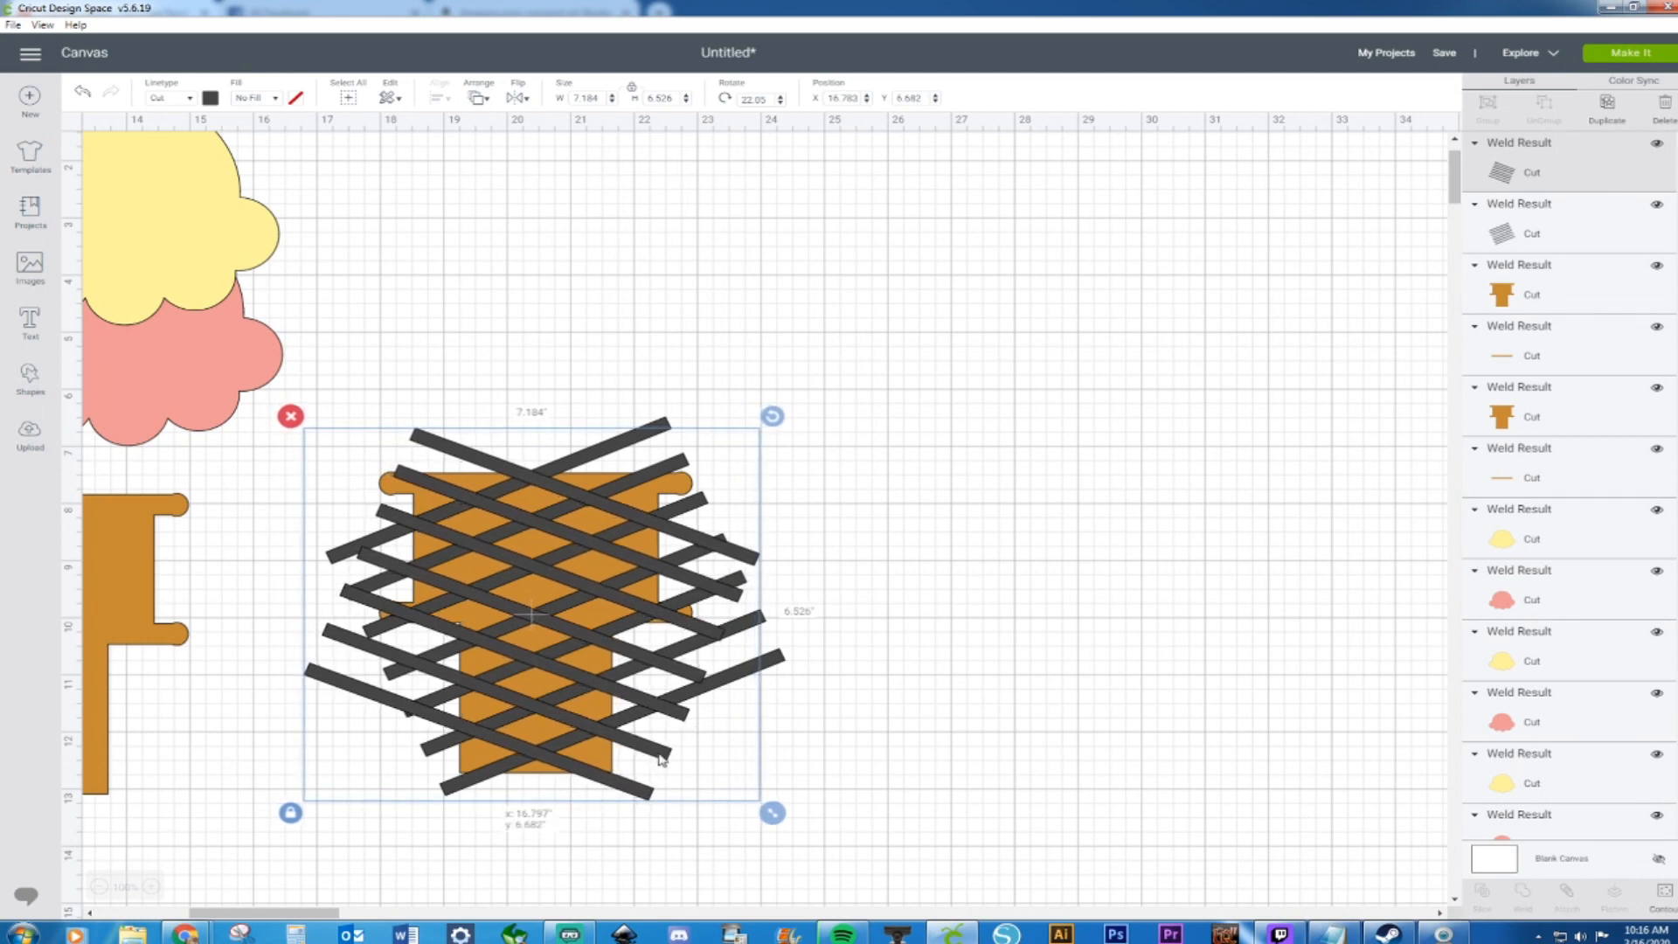
Enlarge the two strip sets to about 7.5" and 7.76" wide and recentre them to cover the copied cone
{"action": "left_click_drag", "start_coordinate": [772, 814], "coordinate": [793, 828]}
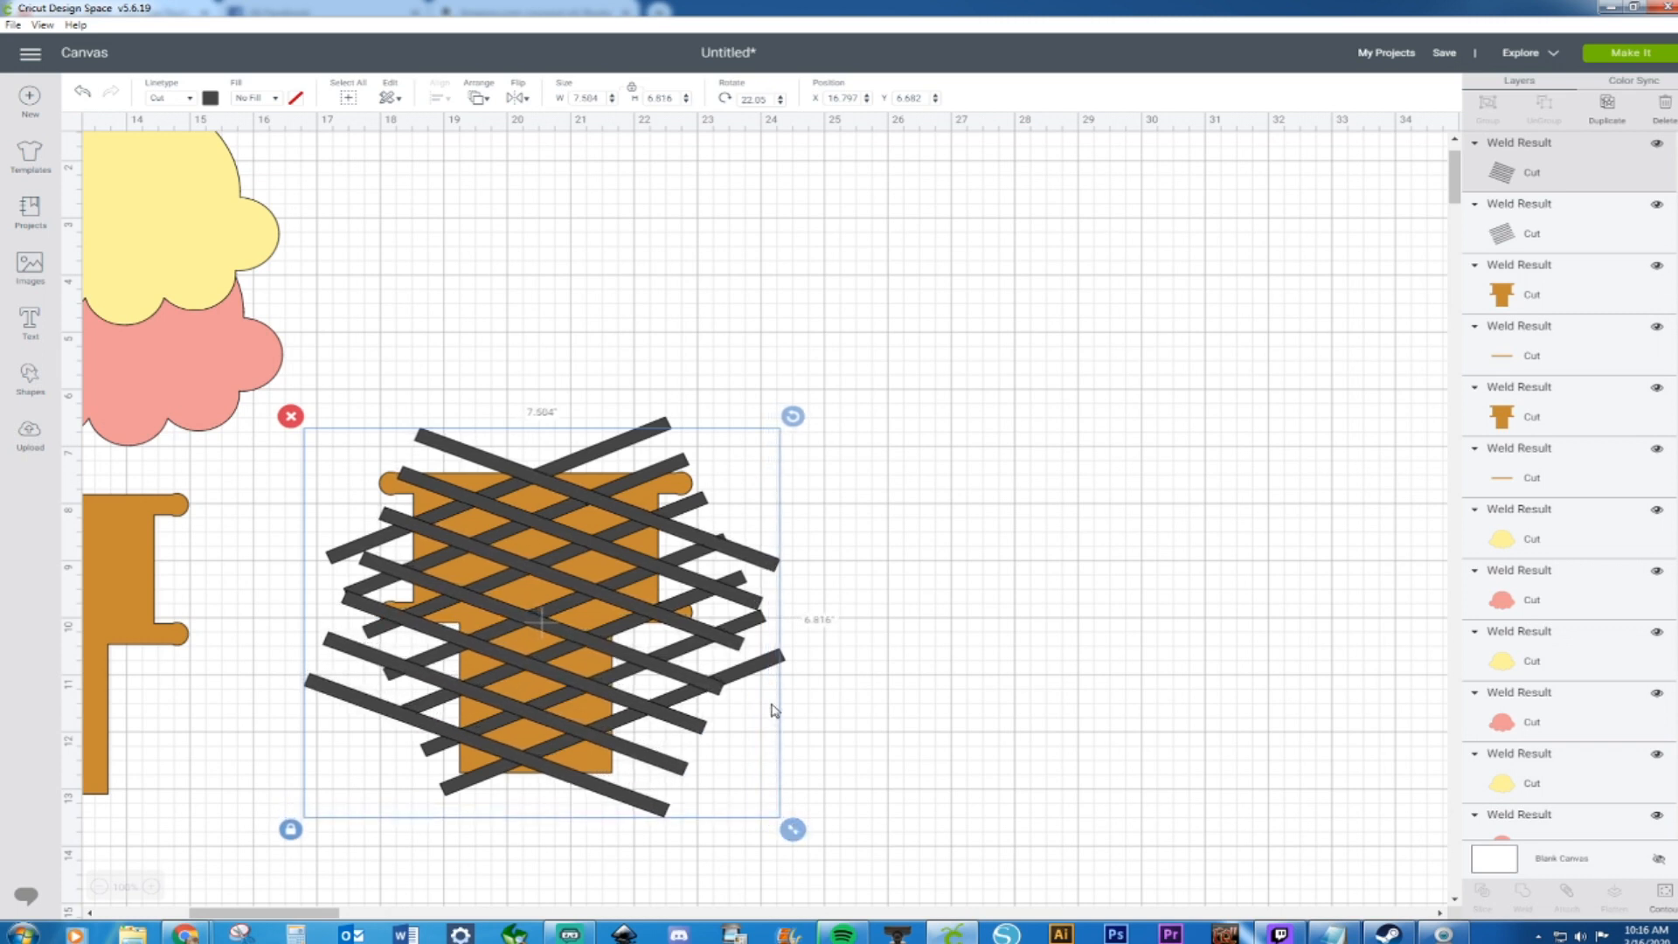
{"action": "left_click", "coordinate": [782, 660]}
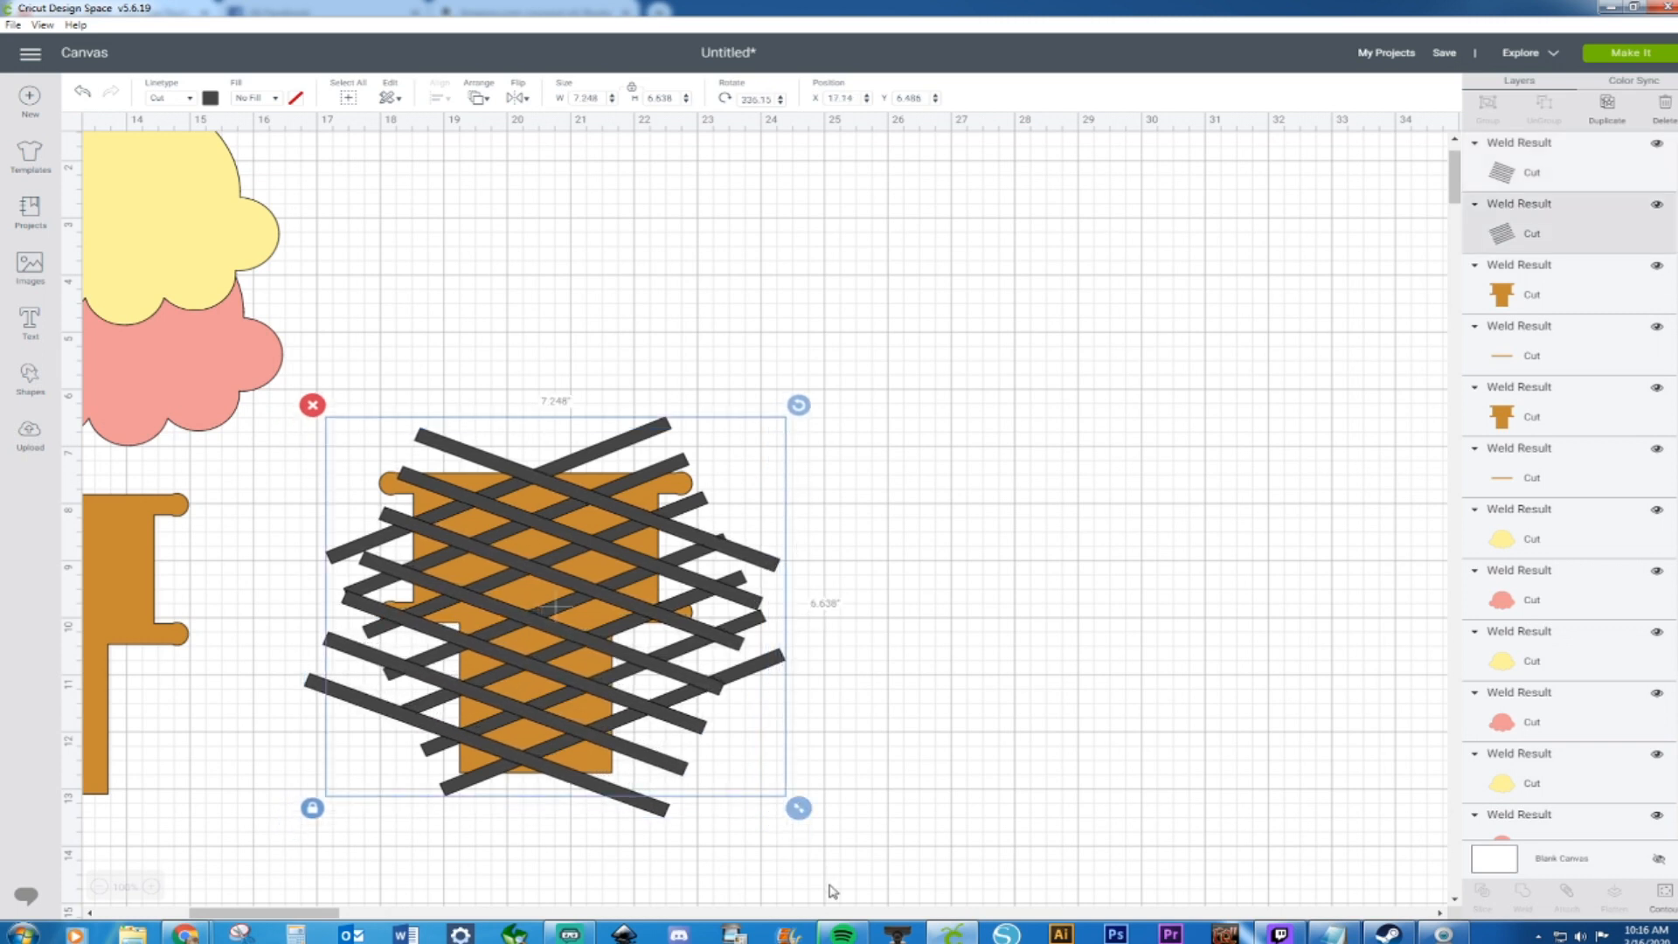
{"action": "left_click_drag", "start_coordinate": [798, 809], "coordinate": [833, 820]}
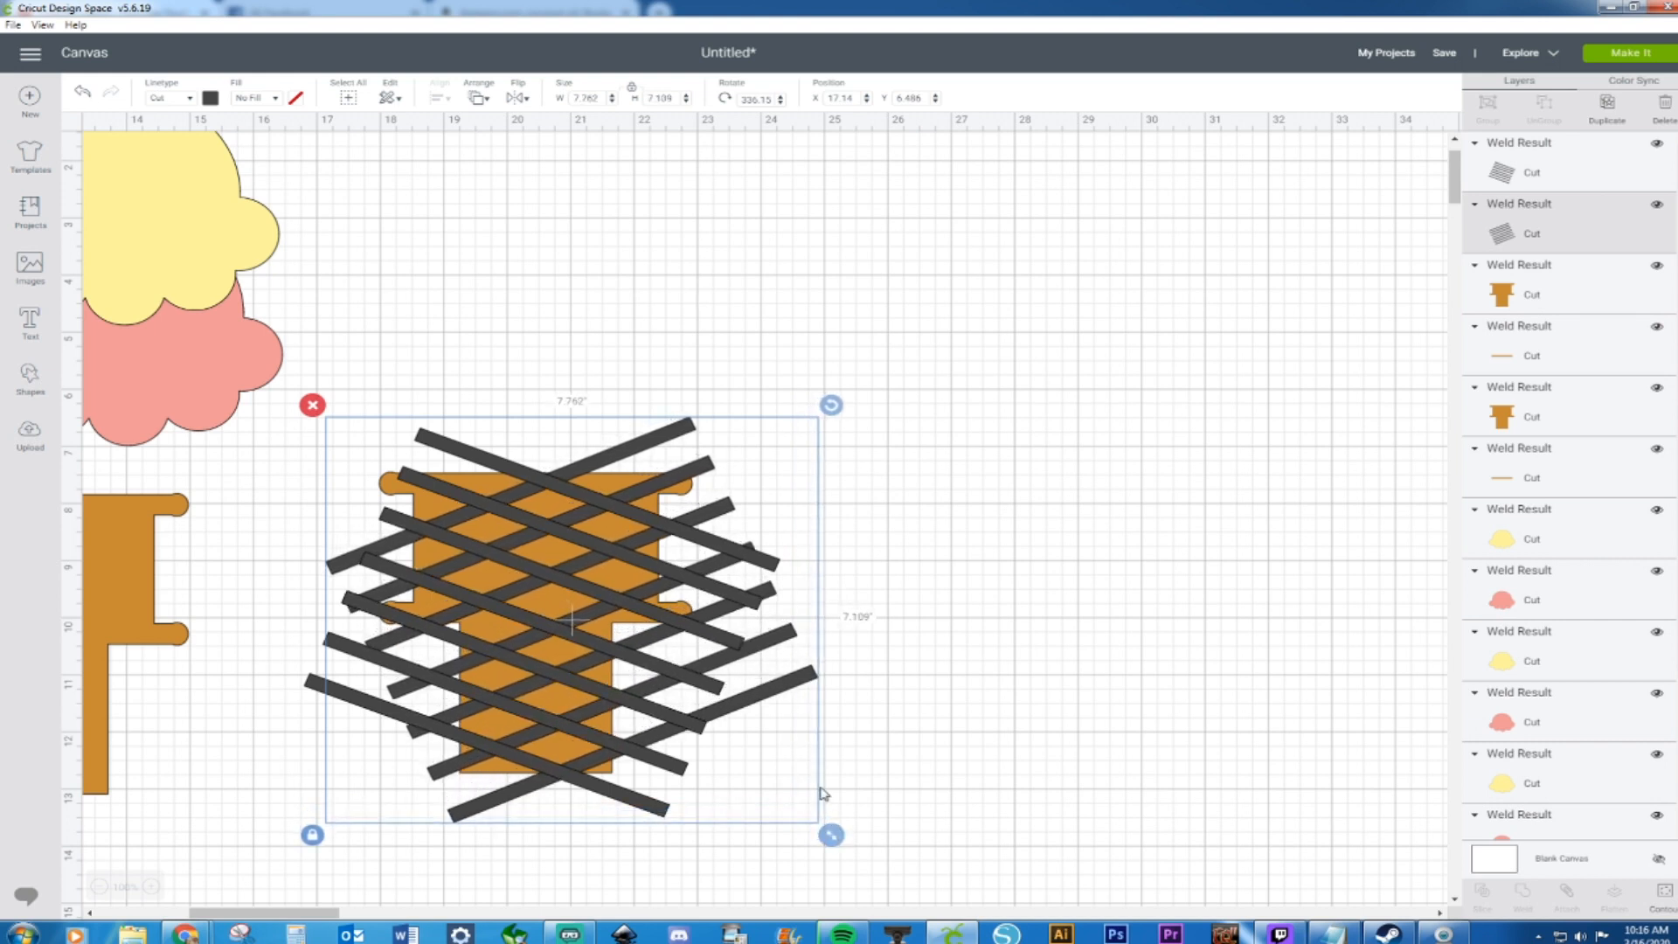
{"action": "left_click_drag", "start_coordinate": [784, 698], "coordinate": [738, 695]}
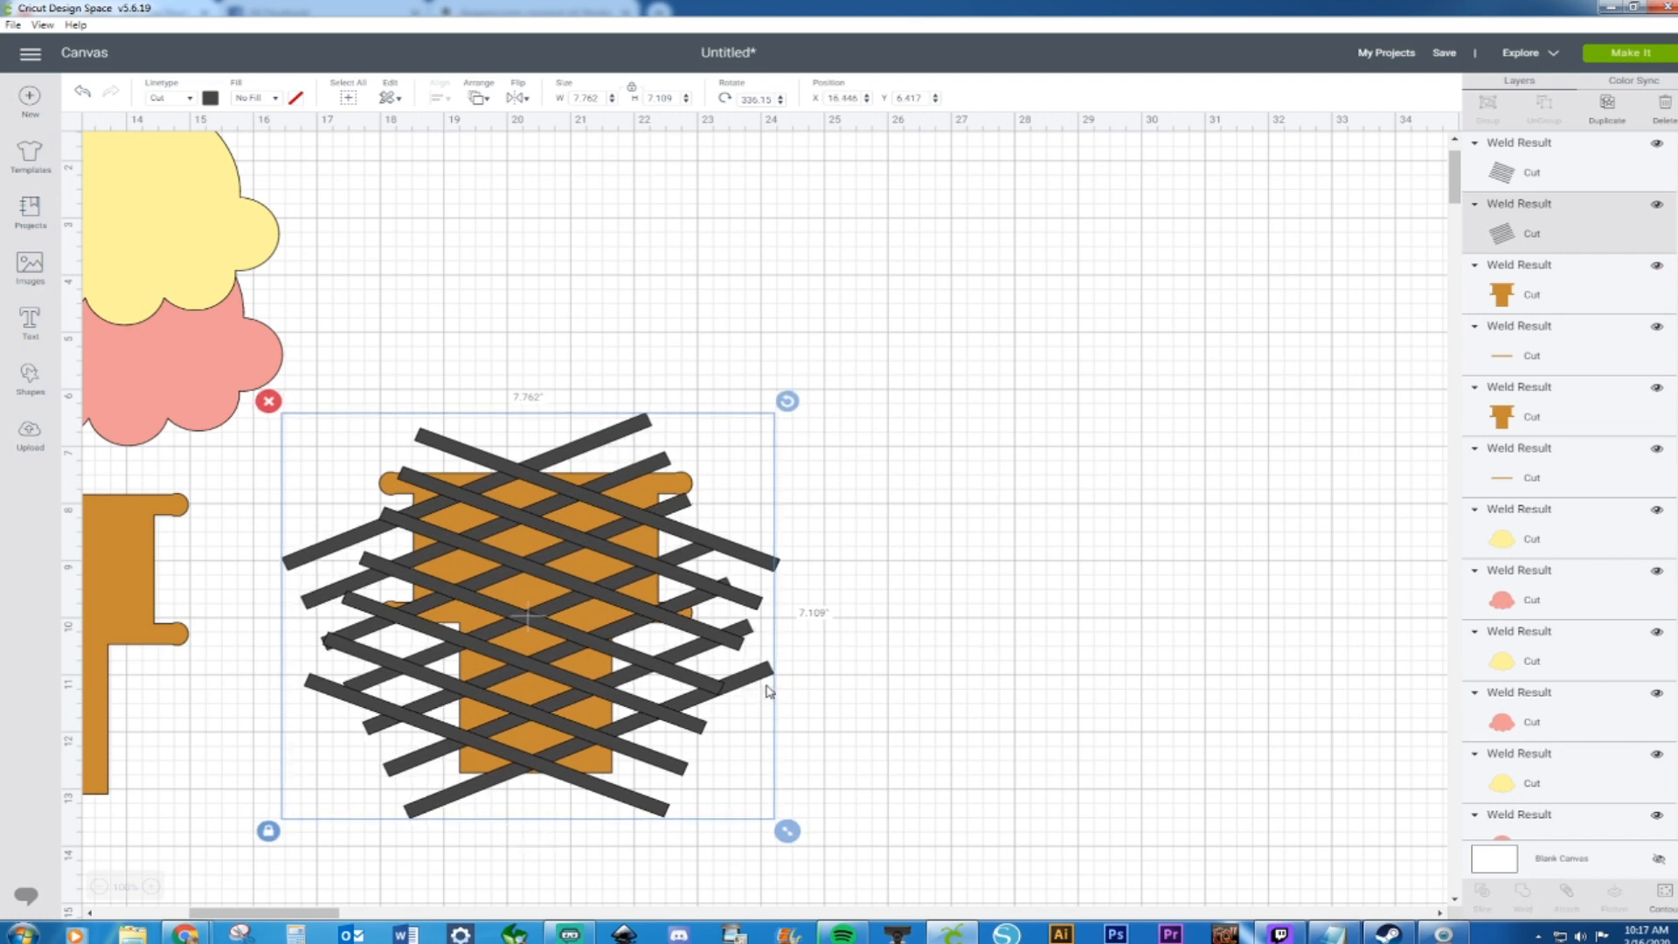
Weld the two crossing strip sets into one lattice
{"action": "left_click", "coordinate": [826, 642]}
{"action": "left_click_drag", "start_coordinate": [805, 531], "coordinate": [754, 742]}
{"action": "right_click", "coordinate": [752, 705]}
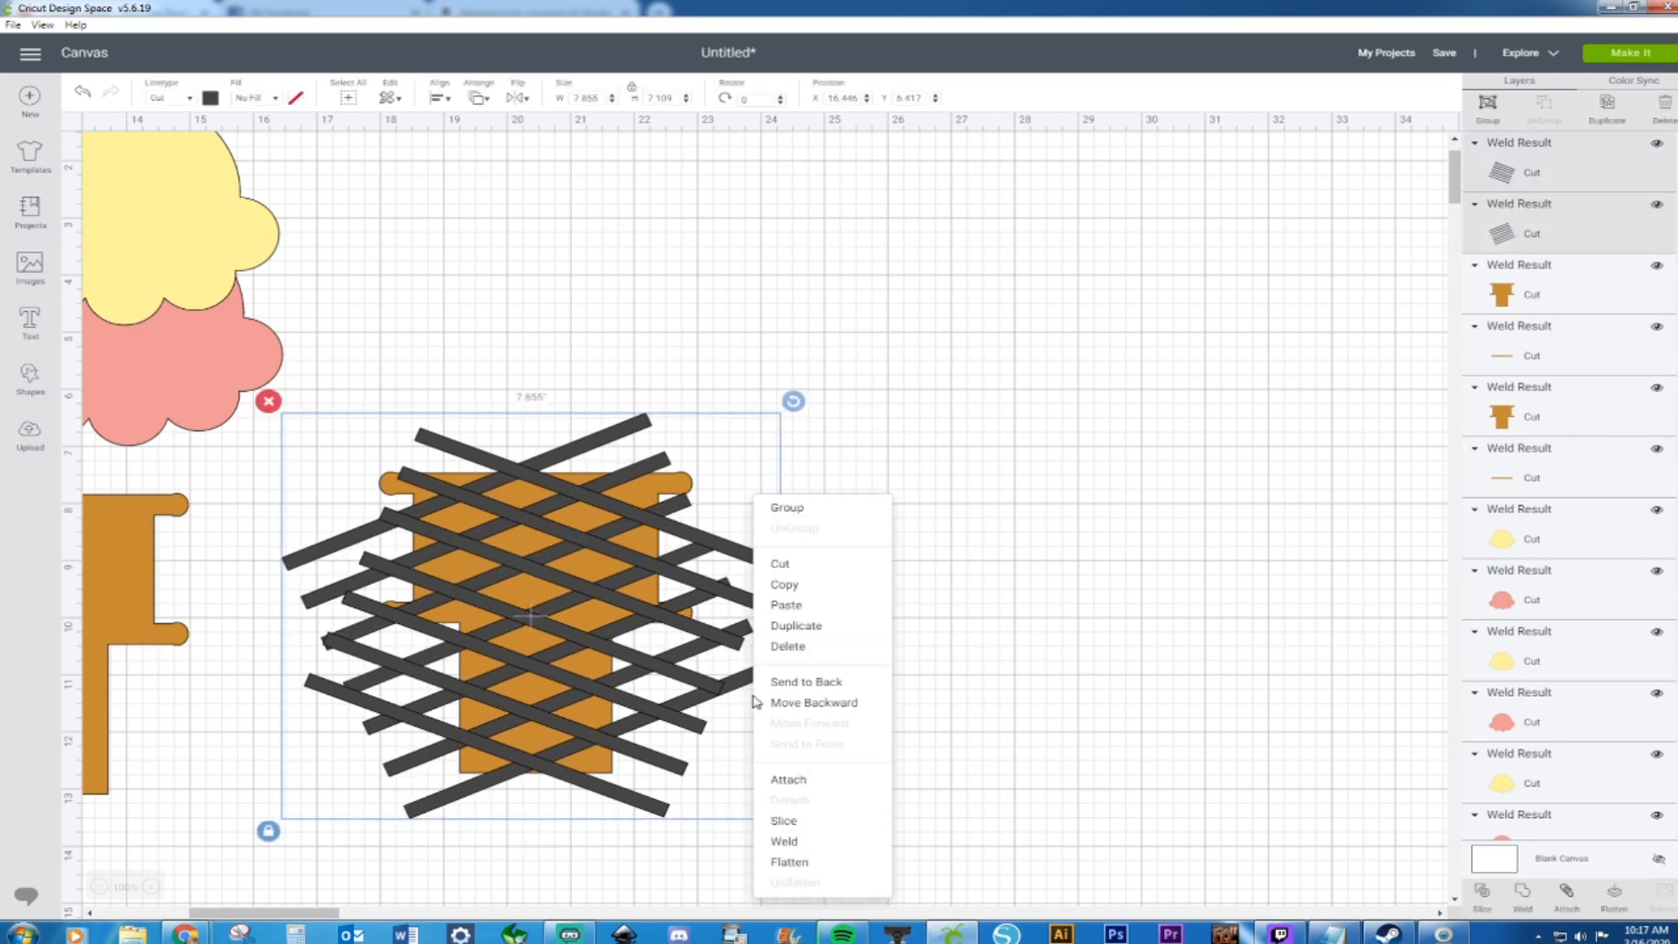
{"action": "left_click", "coordinate": [783, 842]}
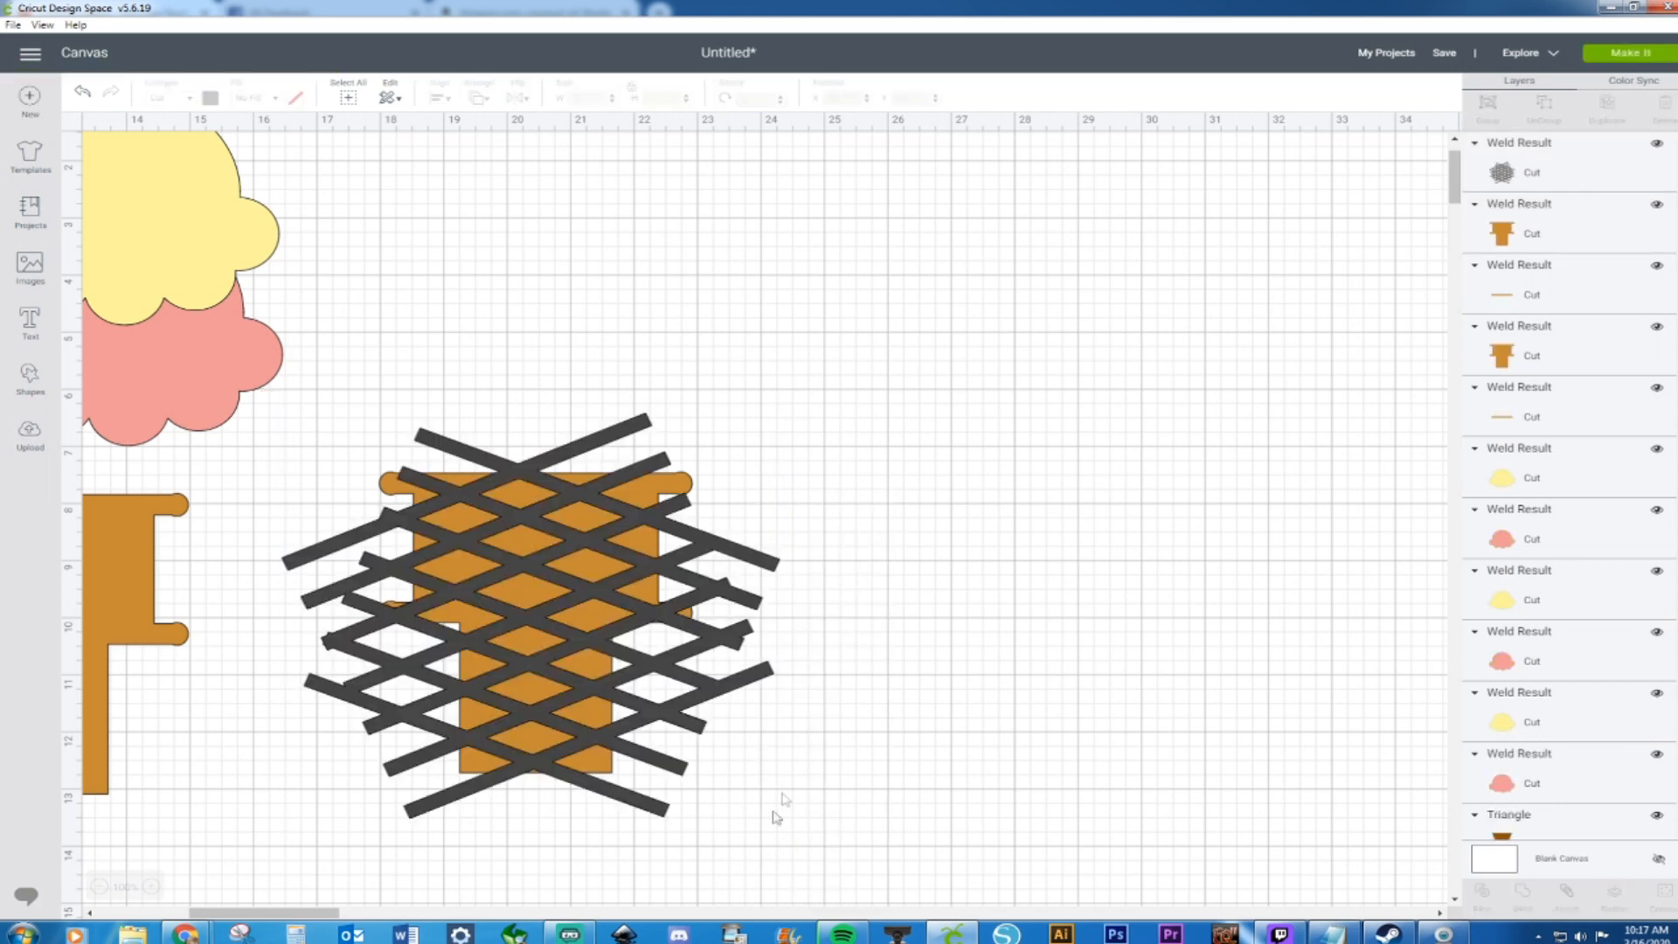
Select the lattice together with the copied cone underneath and slice them
{"action": "left_click_drag", "start_coordinate": [391, 380], "coordinate": [742, 870]}
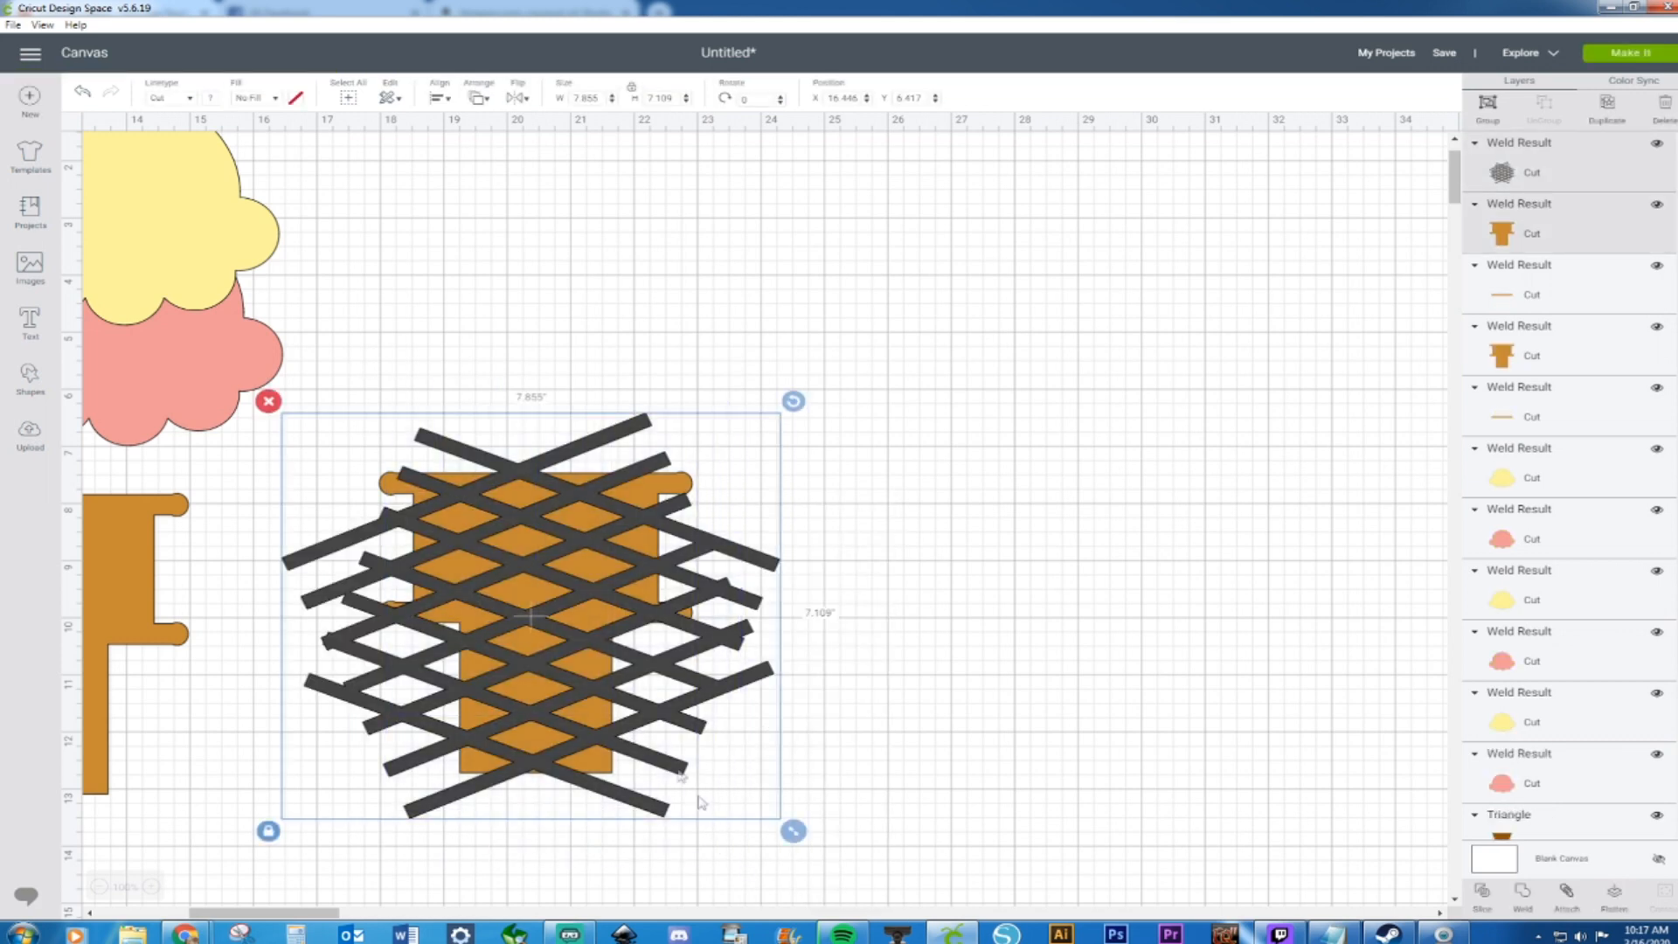
{"action": "right_click", "coordinate": [595, 695]}
{"action": "left_click", "coordinate": [646, 812]}
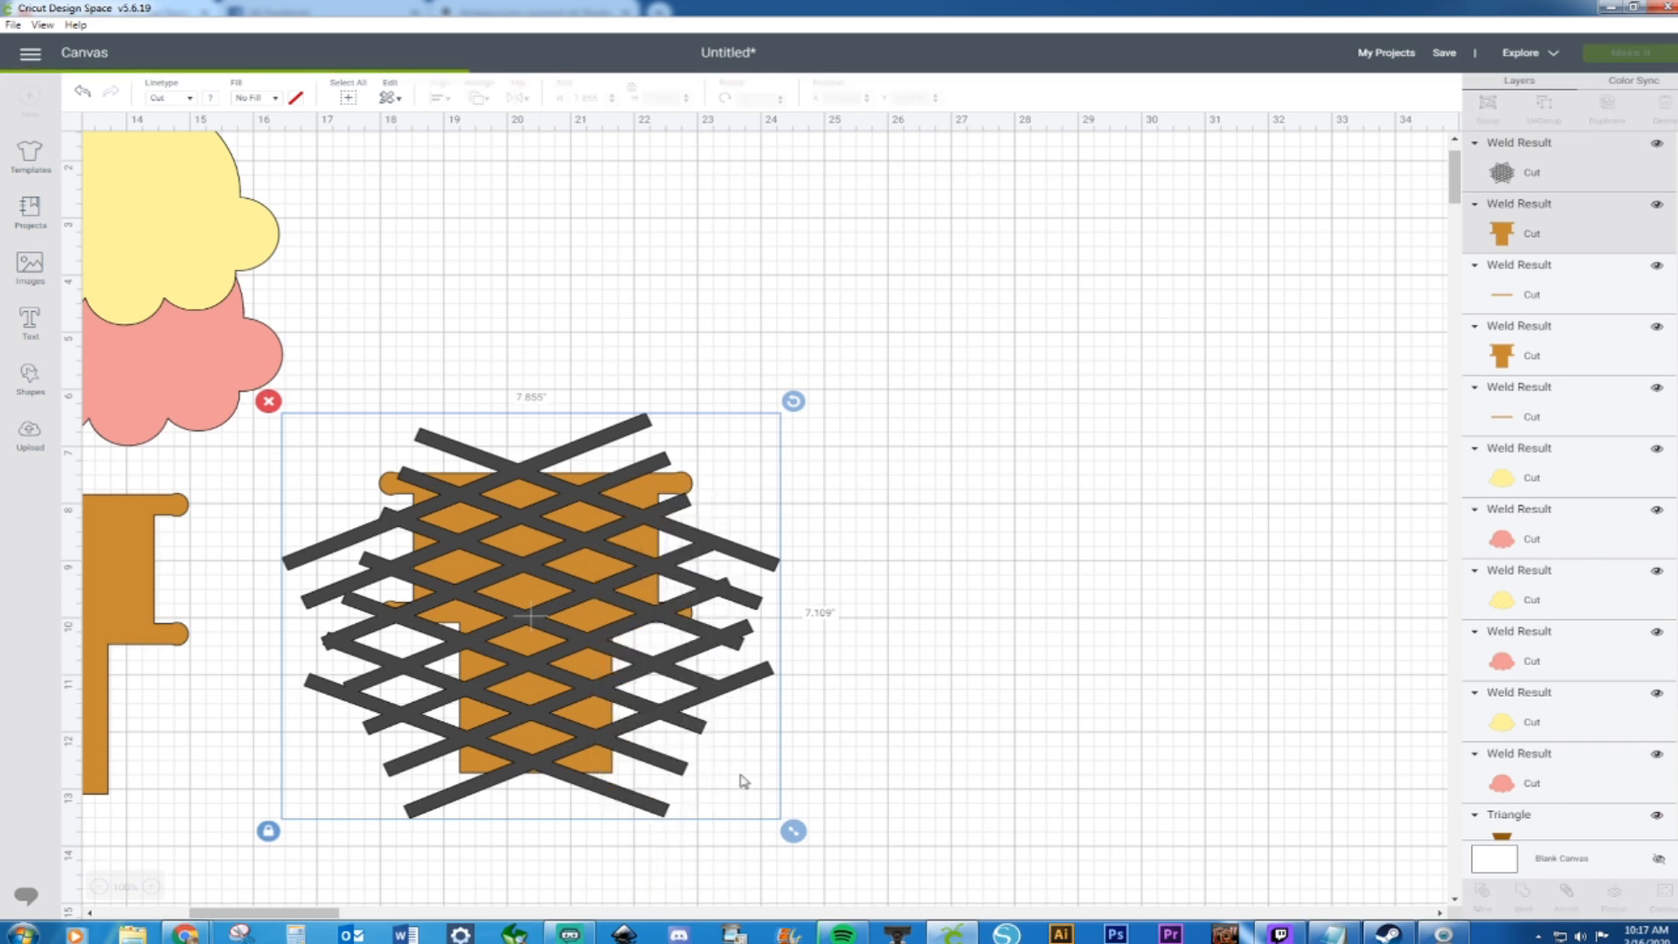
Delete the dark lattice pieces outside and inside the copied cone's outline
{"action": "left_click", "coordinate": [766, 560]}
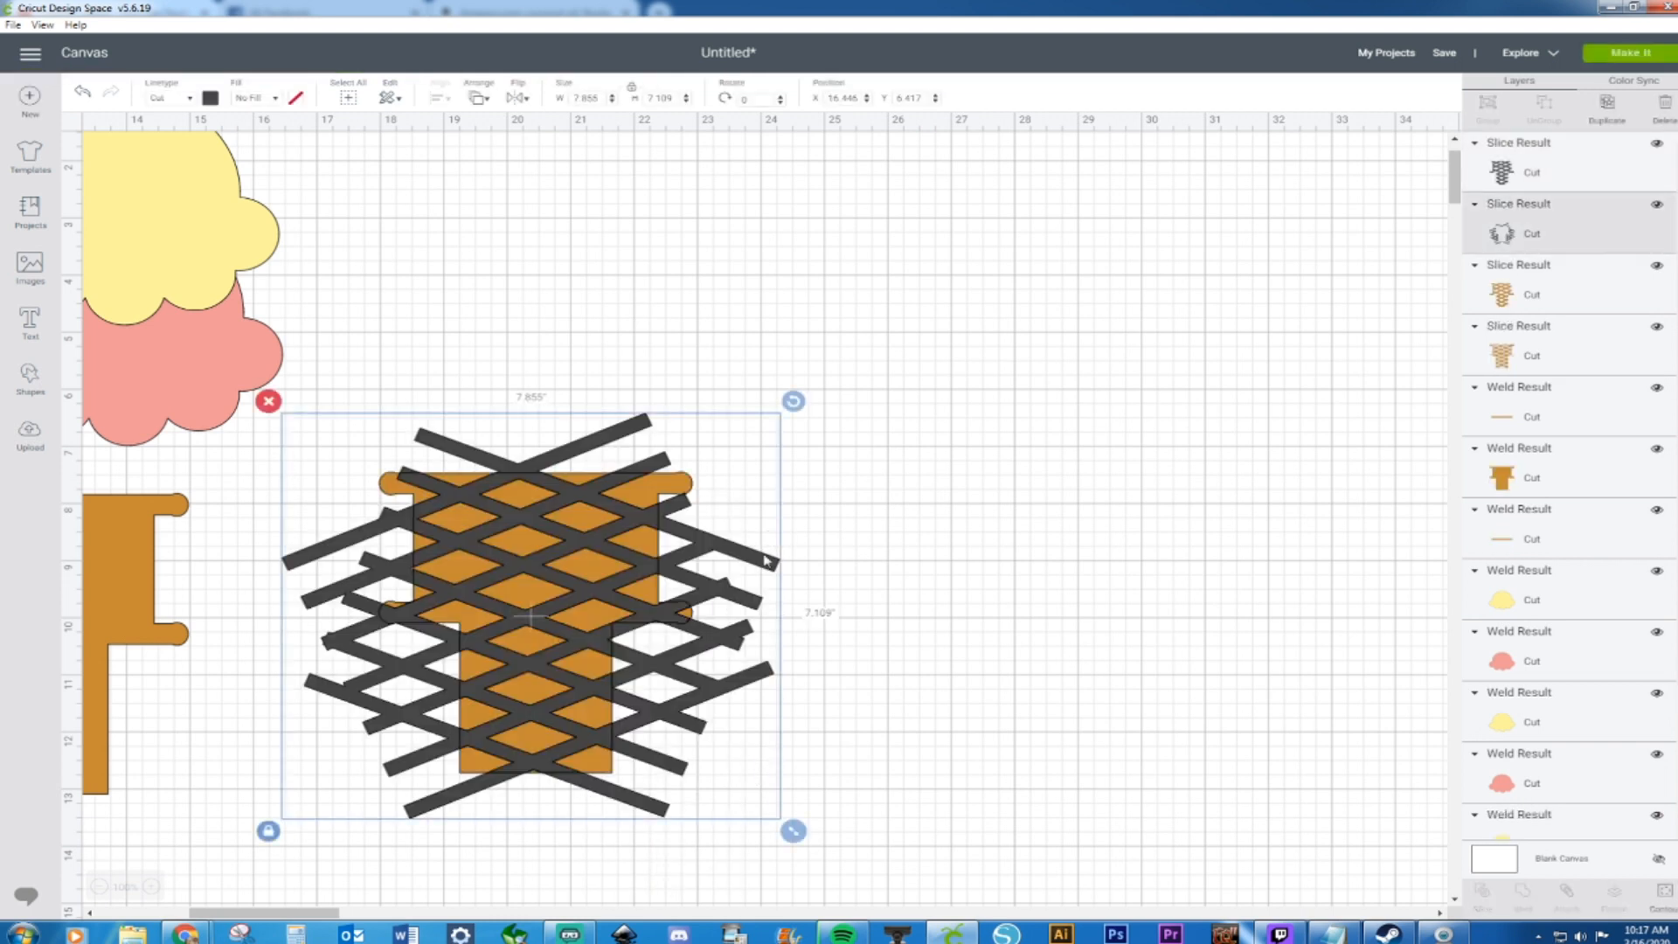
{"action": "key", "text": "Delete"}
{"action": "left_click", "coordinate": [684, 615]}
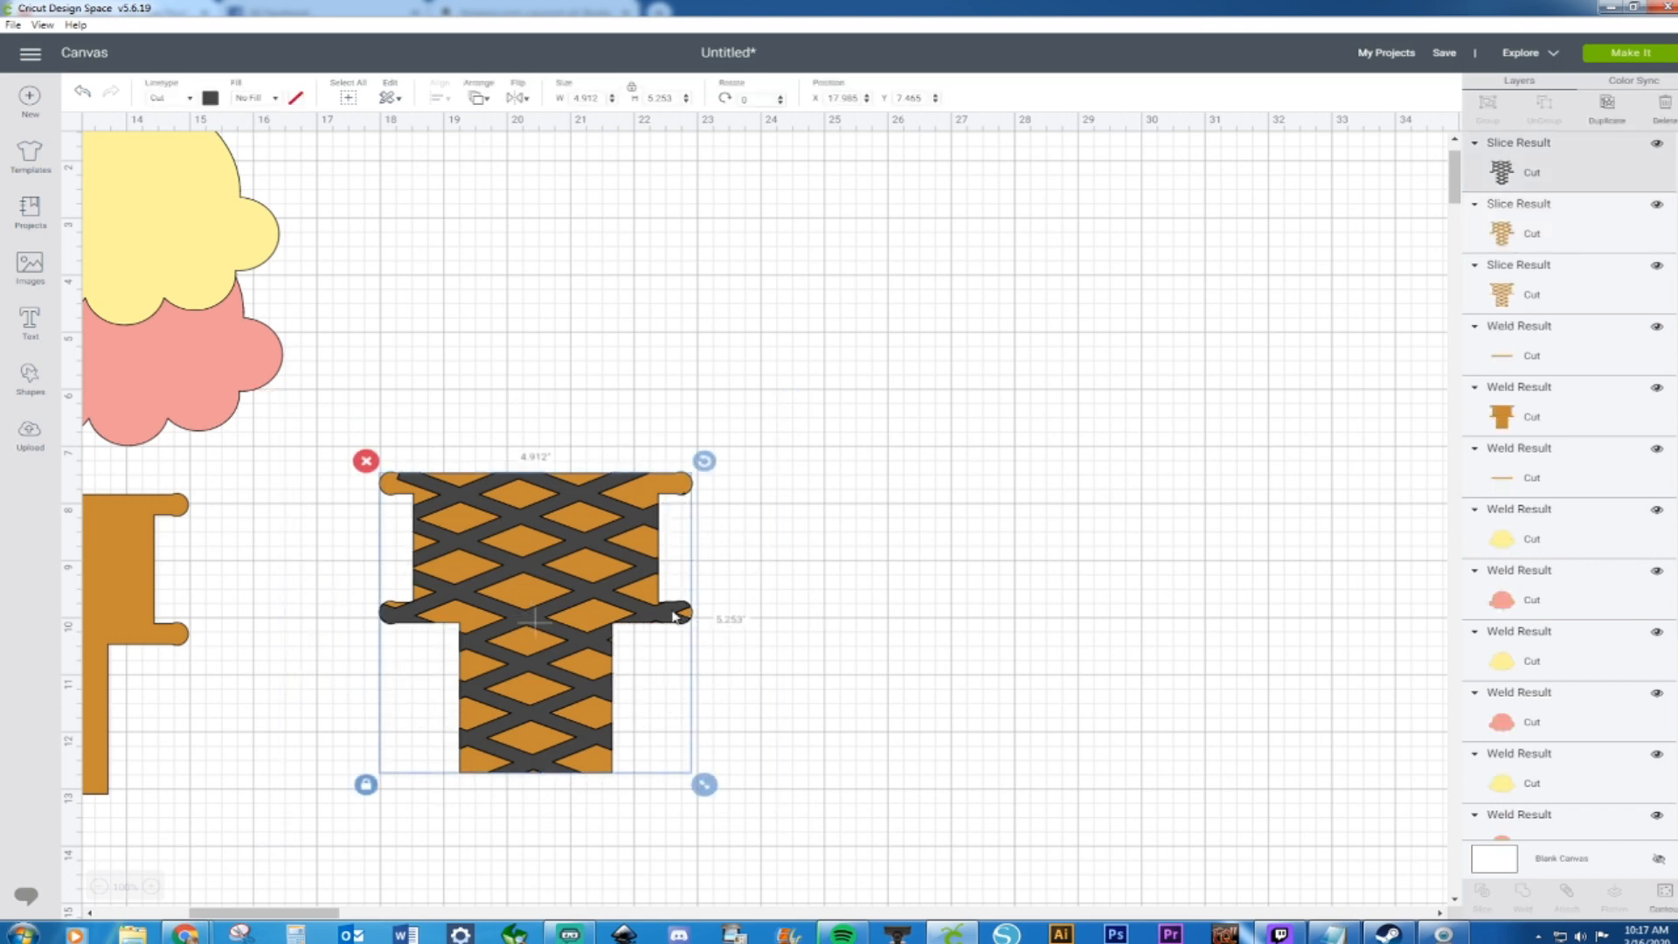
{"action": "key", "text": "Delete"}
Pull the cone-shaped tan lattice aside, delete the leftover diamond pieces, and bring the lattice back toward the cones
{"action": "left_click_drag", "start_coordinate": [673, 500], "coordinate": [1235, 457]}
{"action": "left_click_drag", "start_coordinate": [353, 430], "coordinate": [817, 821]}
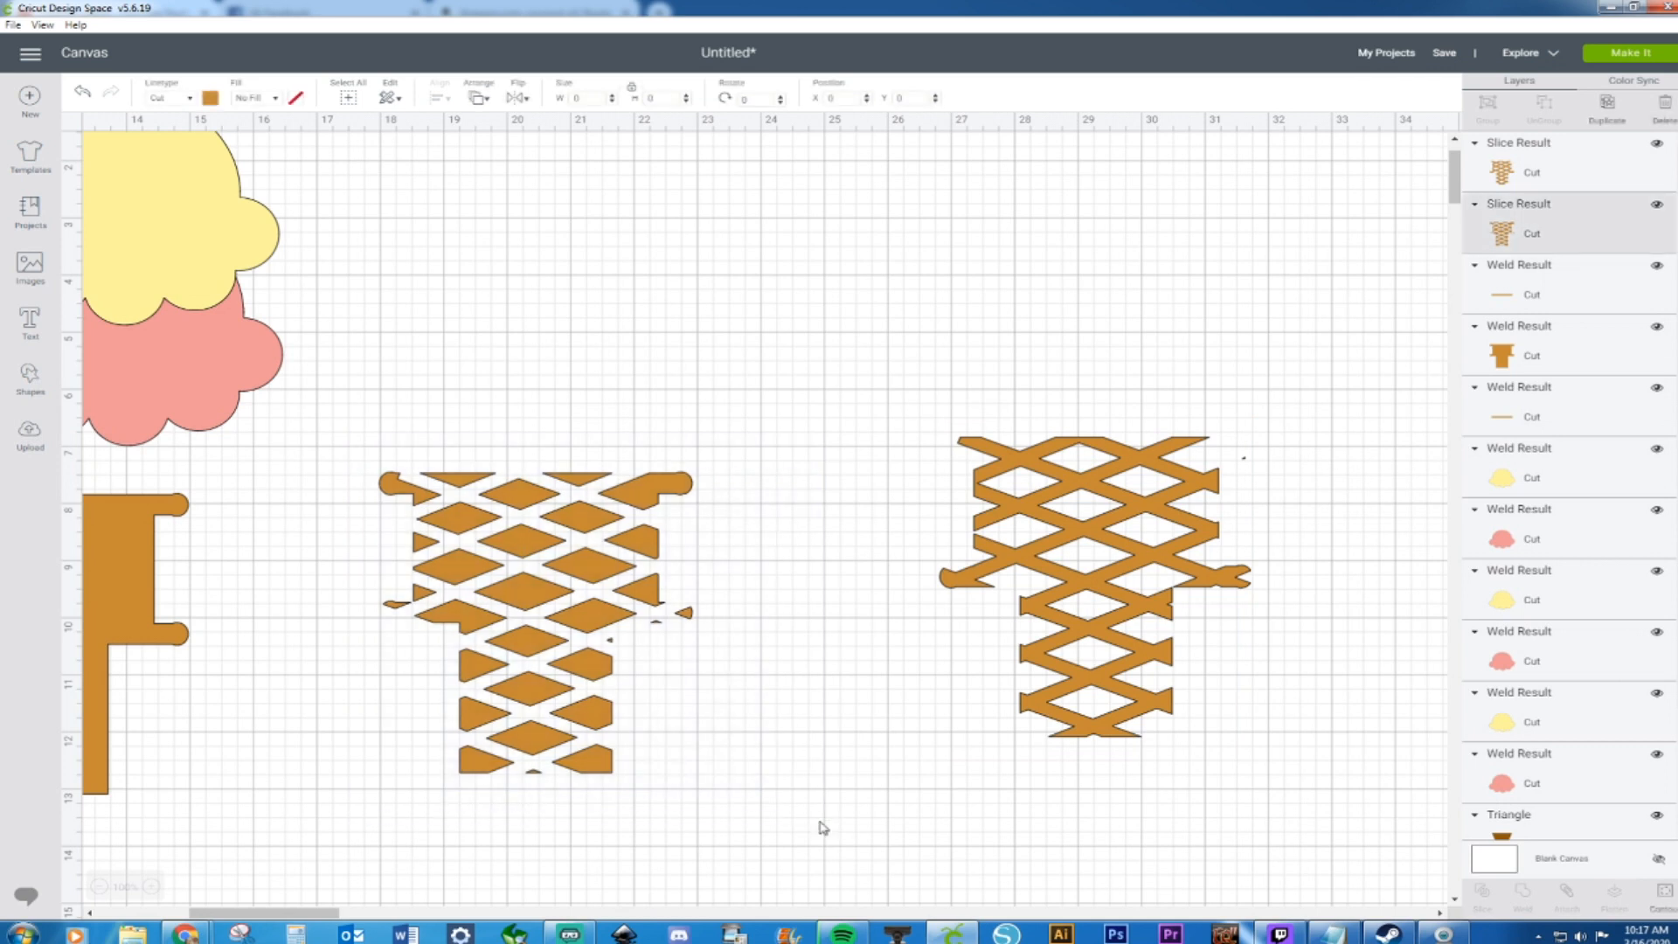
{"action": "key", "text": "Delete"}
{"action": "left_click_drag", "start_coordinate": [1179, 538], "coordinate": [927, 513]}
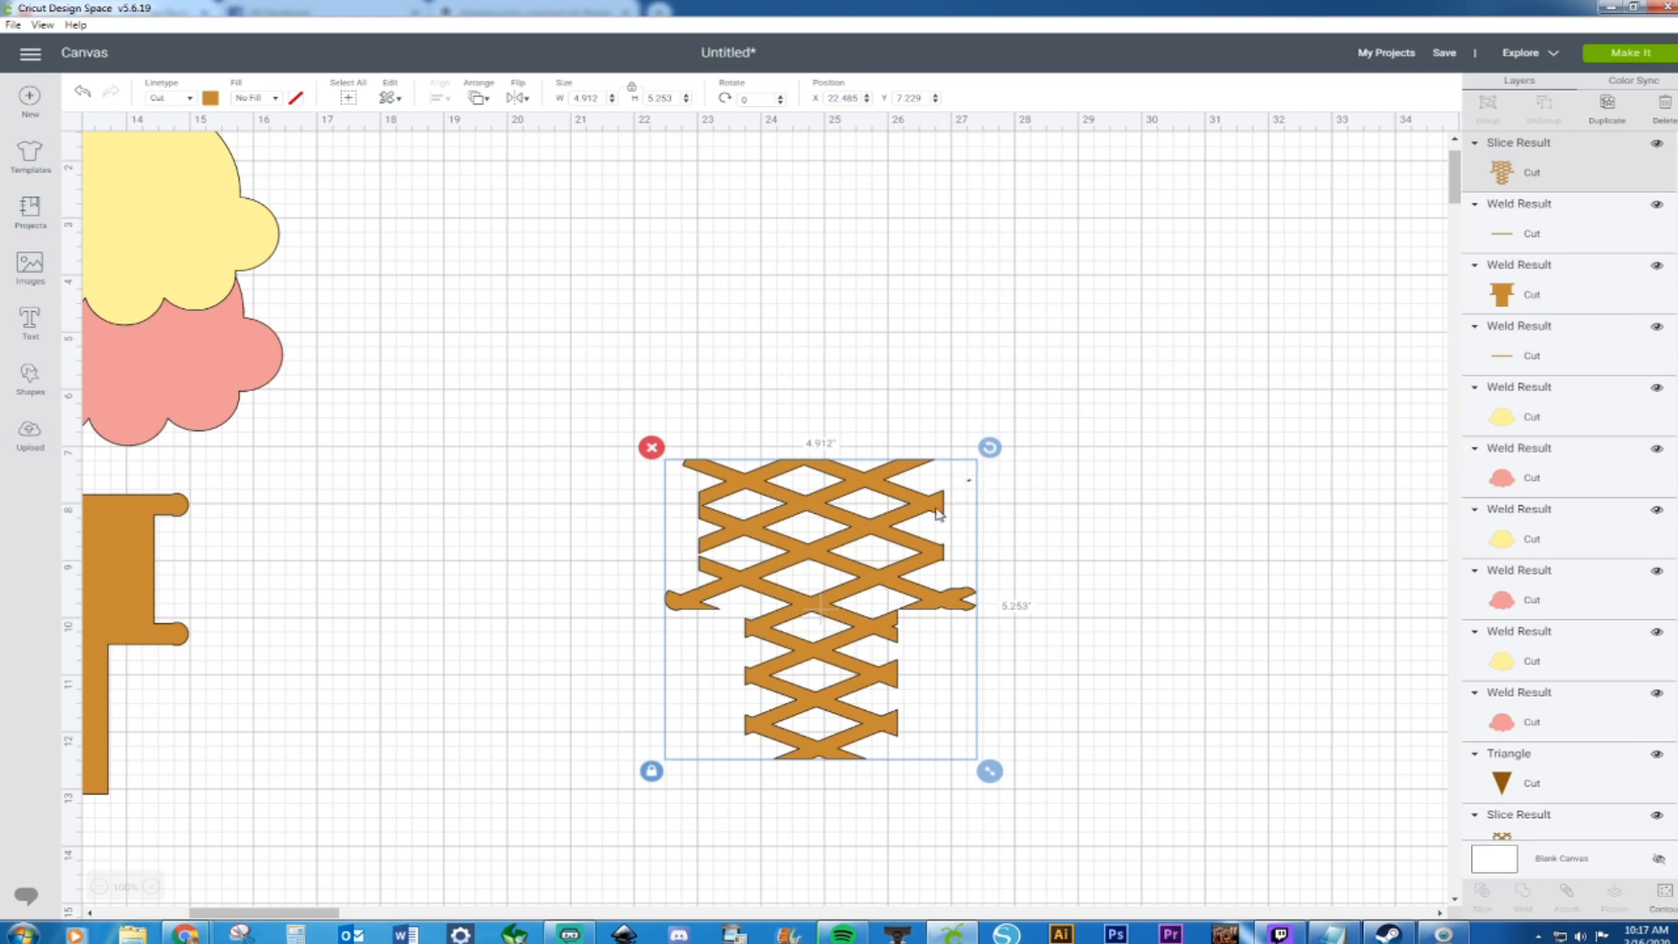
Add a small circle over the stray speck beside the lattice's upper edge and slice it with the lattice
{"action": "left_click", "coordinate": [30, 377]}
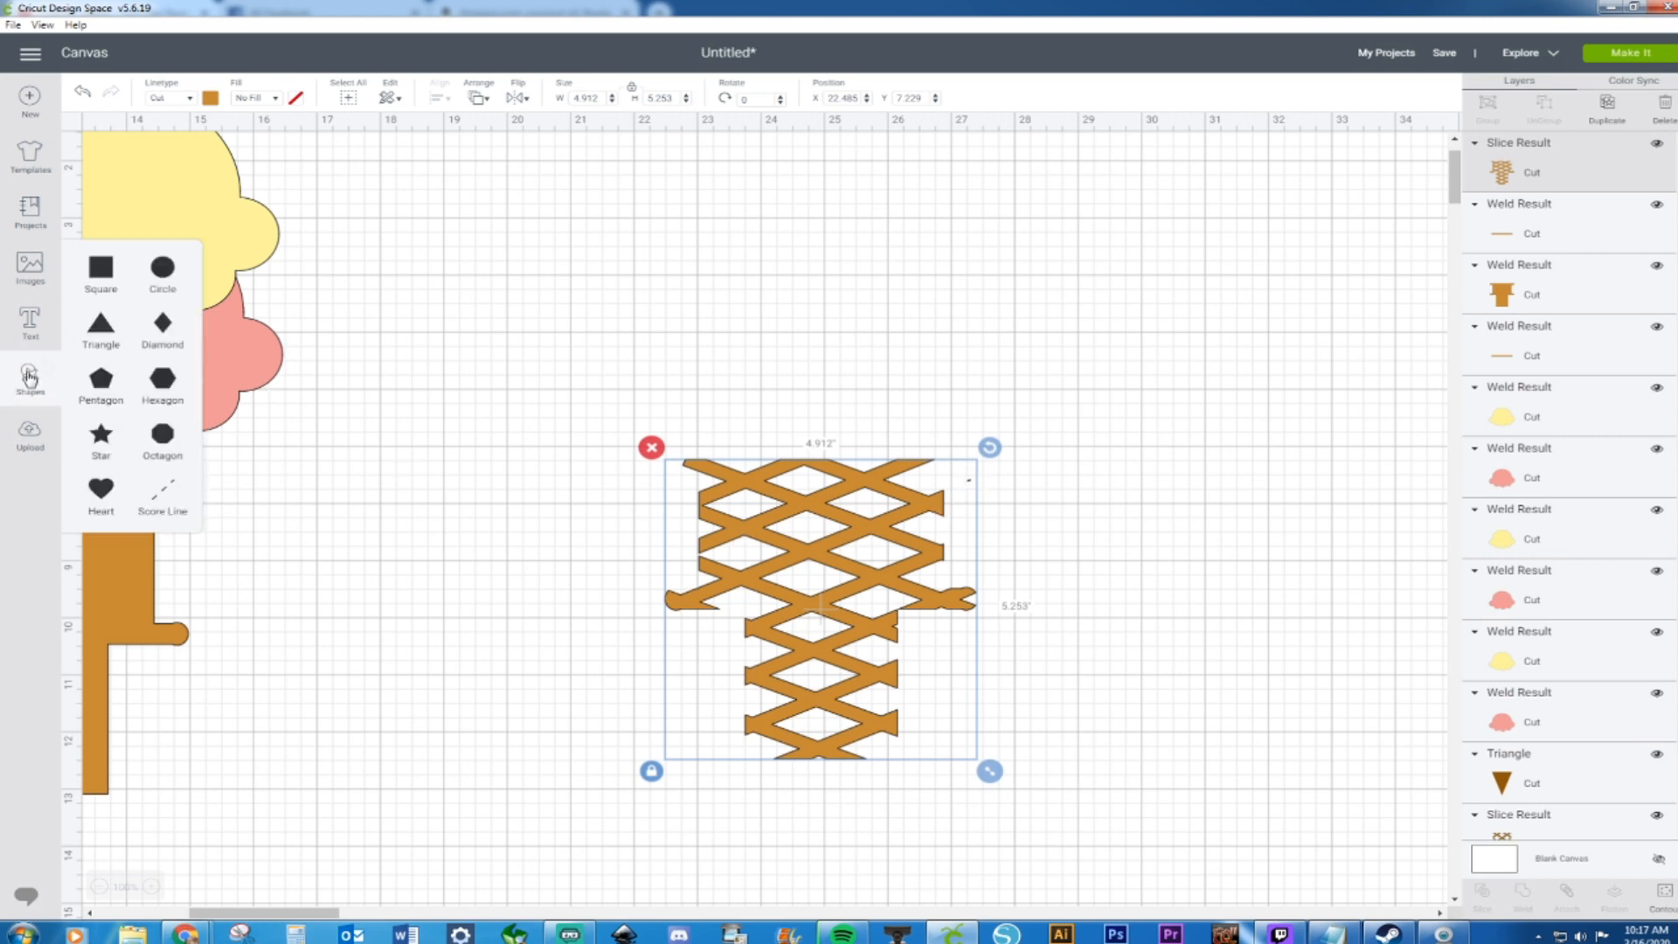
{"action": "left_click", "coordinate": [150, 282]}
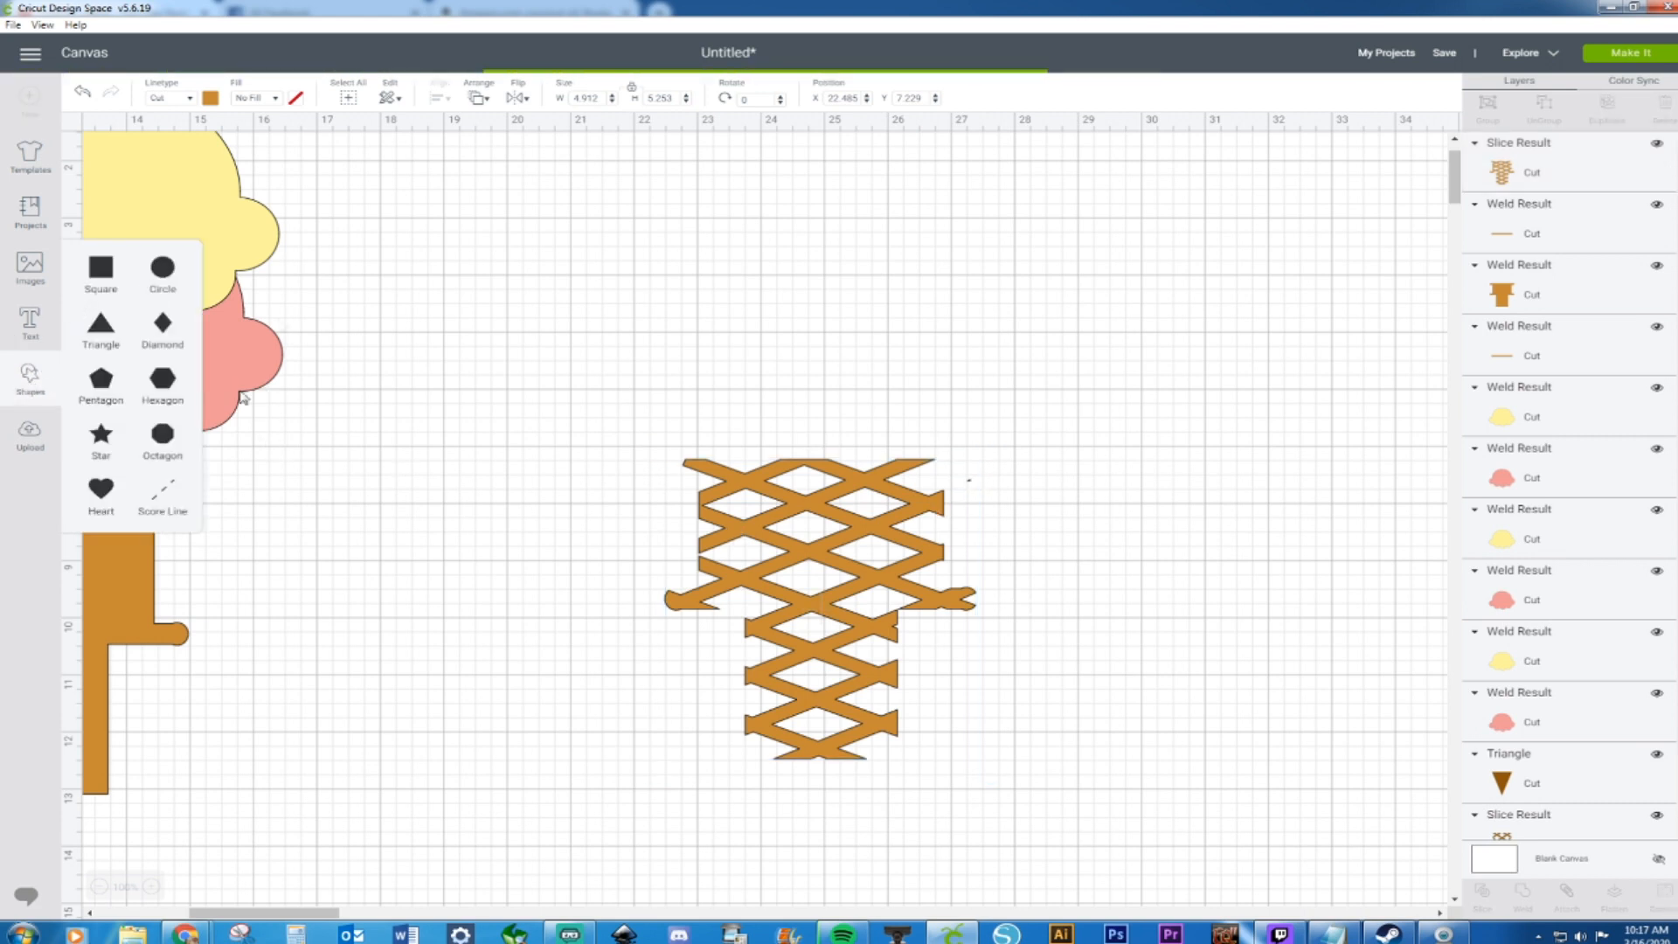
{"action": "left_click_drag", "start_coordinate": [420, 431], "coordinate": [1003, 487]}
{"action": "left_click_drag", "start_coordinate": [588, 397], "coordinate": [1077, 780]}
{"action": "right_click", "coordinate": [865, 657]}
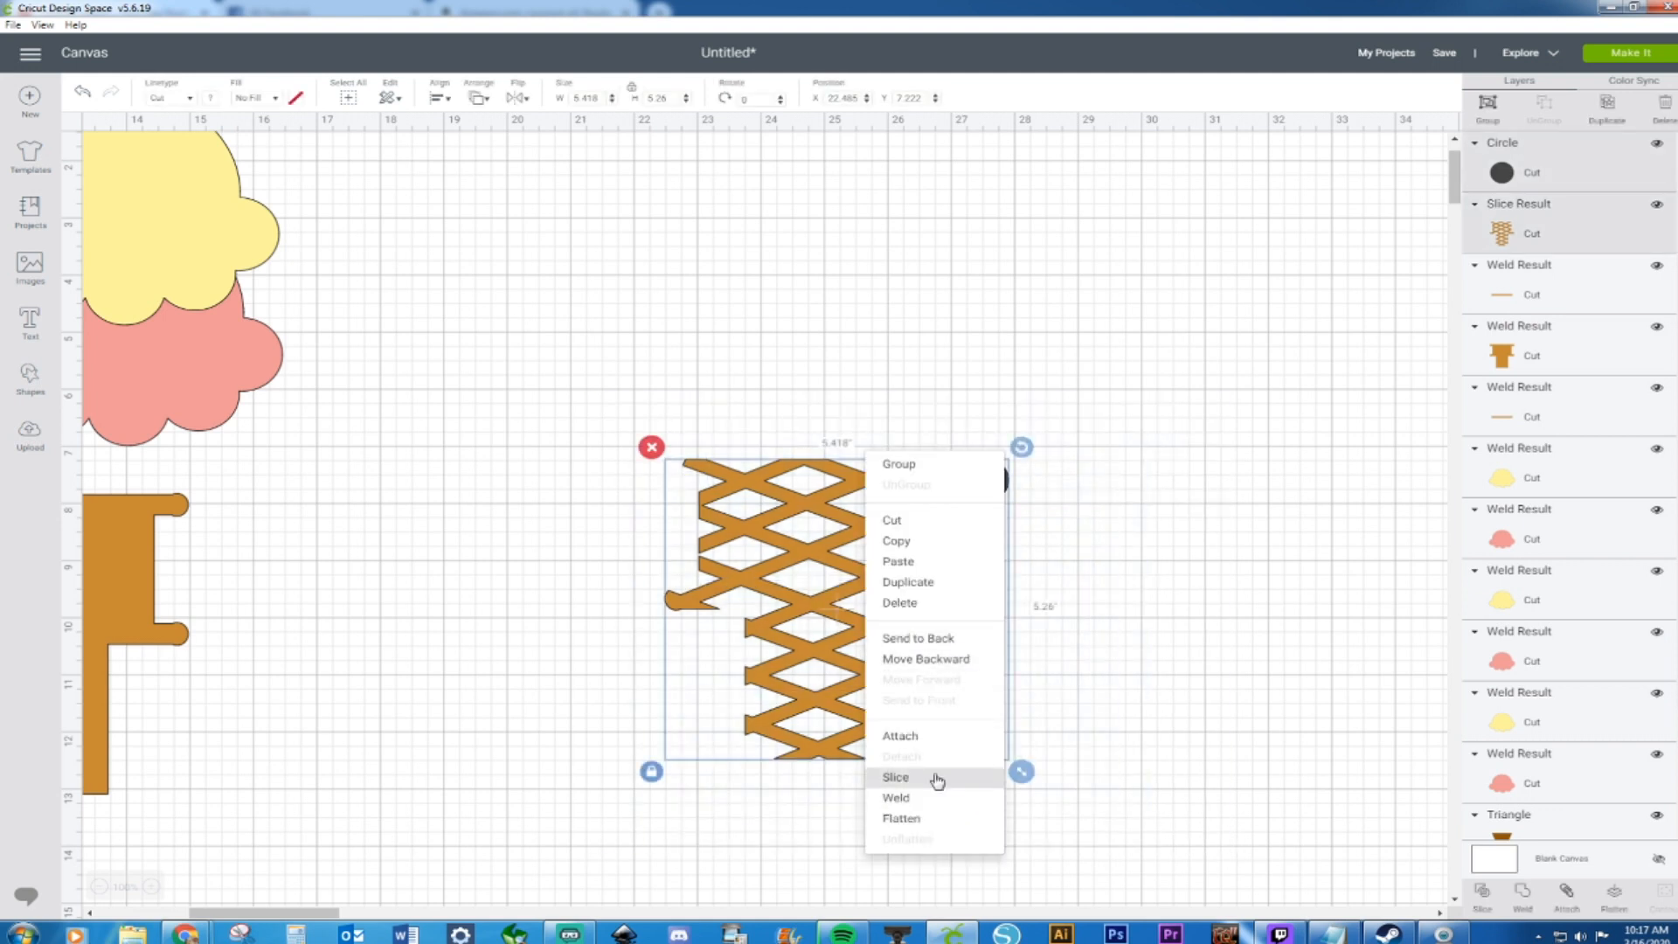
{"action": "left_click", "coordinate": [937, 778]}
{"action": "left_click_drag", "start_coordinate": [1026, 453], "coordinate": [967, 517]}
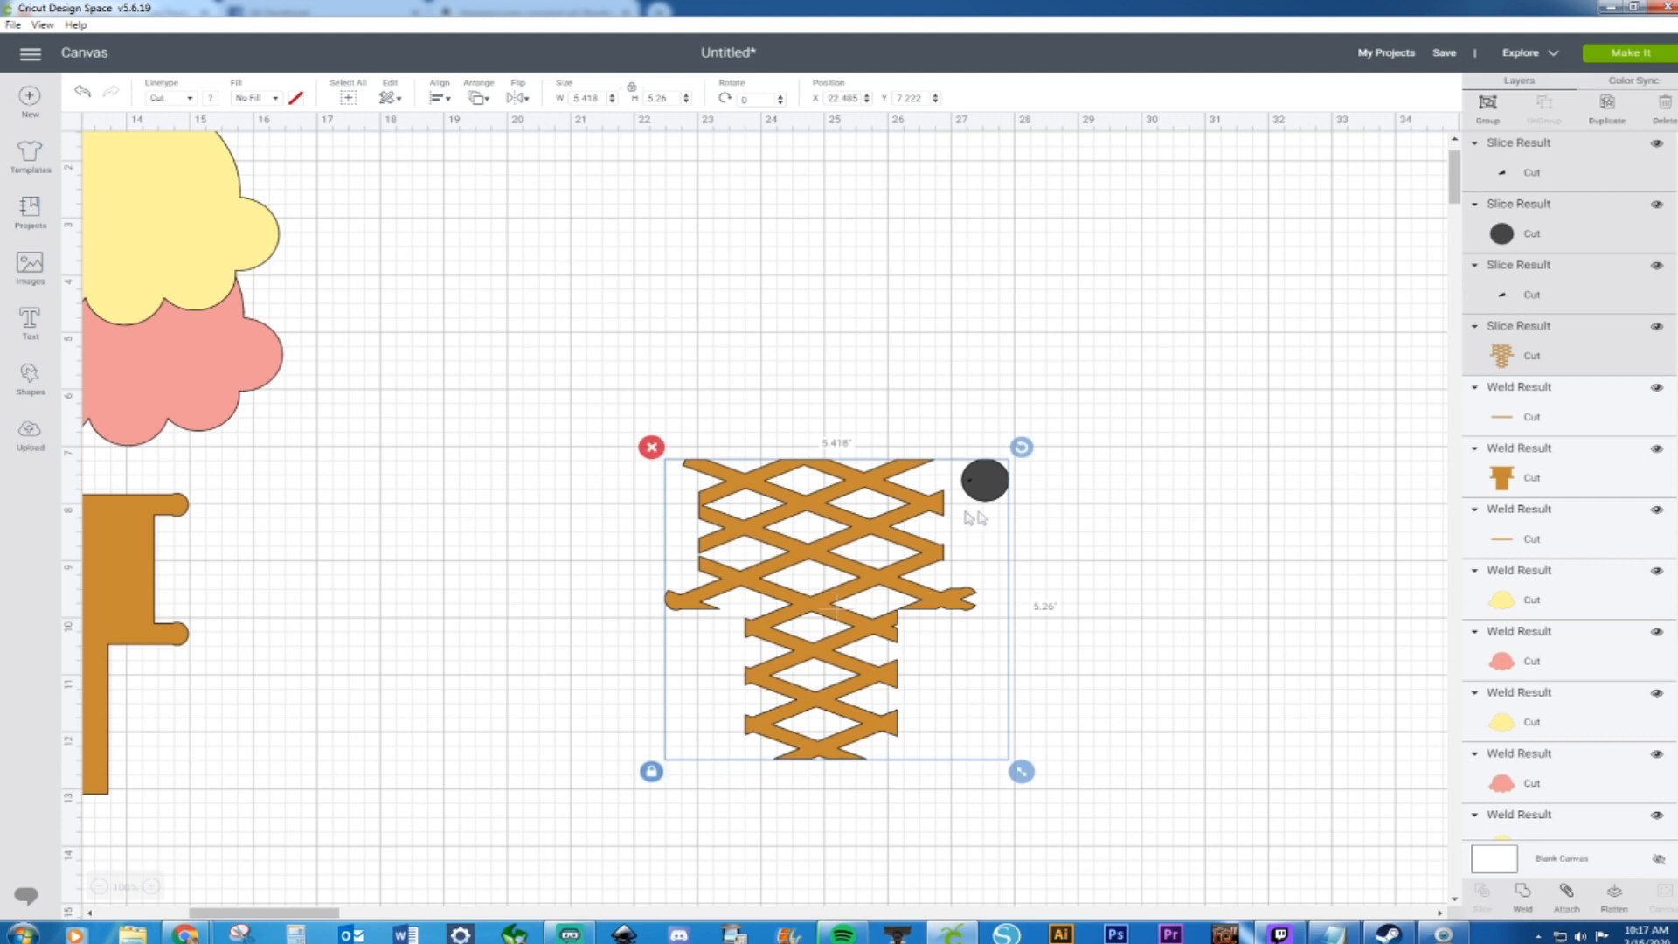
Move the lattice clear of the circle, then delete the circle and the sliced speck pieces
{"action": "left_click", "coordinate": [970, 517]}
{"action": "left_click_drag", "start_coordinate": [589, 420], "coordinate": [586, 708]}
{"action": "left_click_drag", "start_coordinate": [914, 408], "coordinate": [1090, 580]}
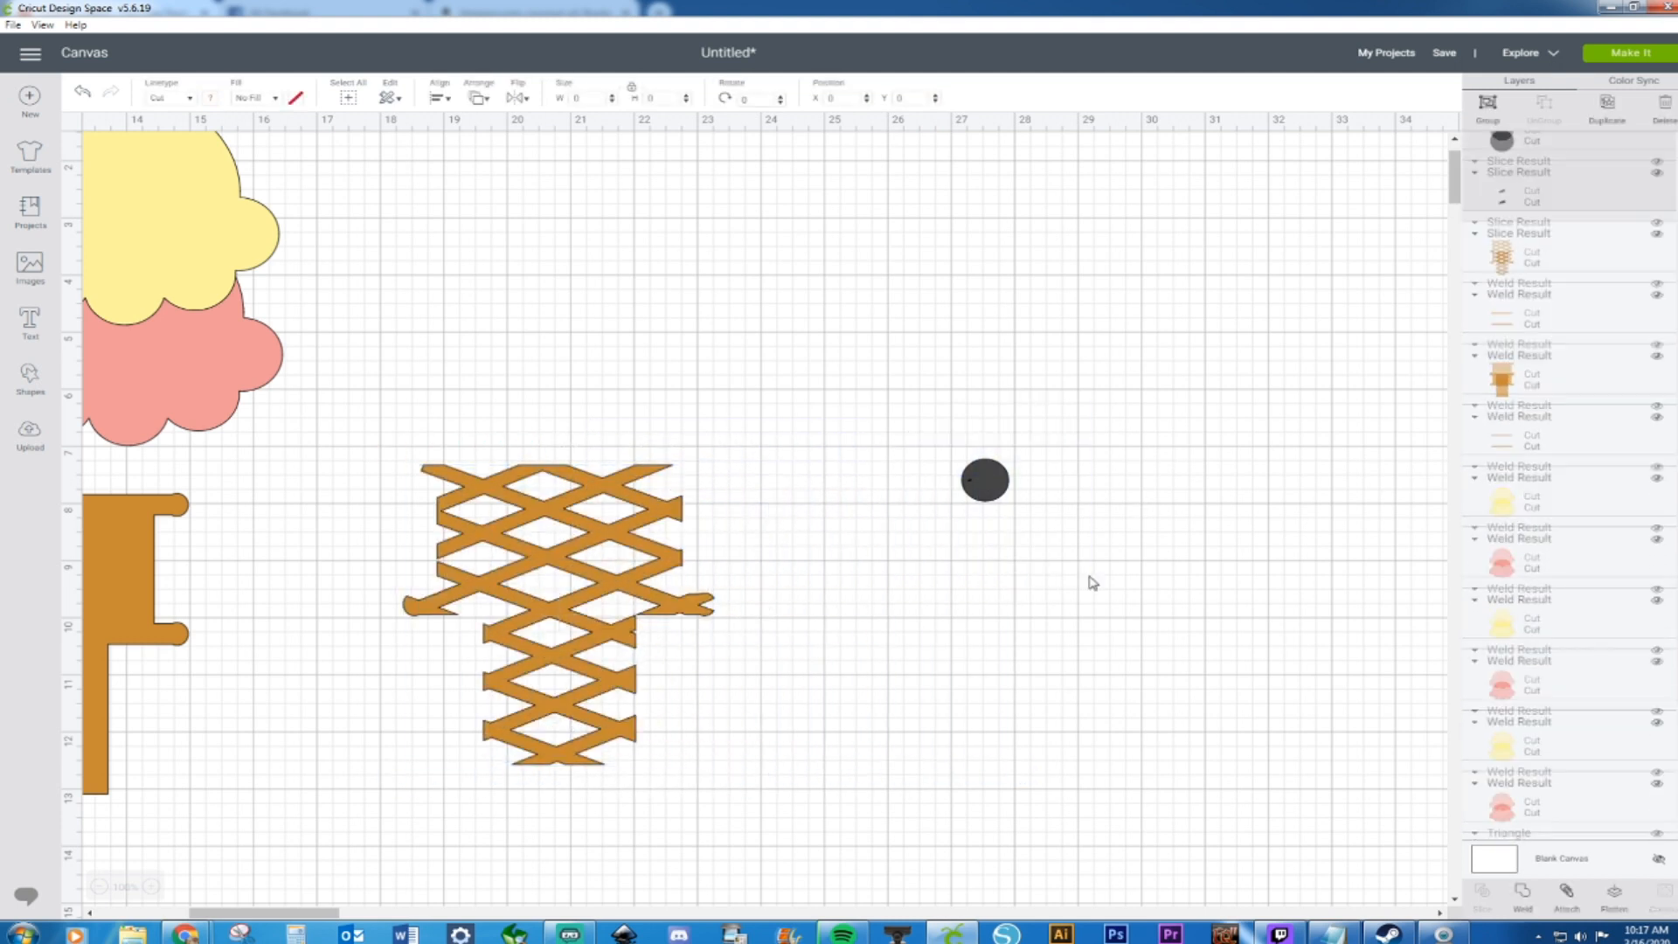
{"action": "key", "text": "Delete"}
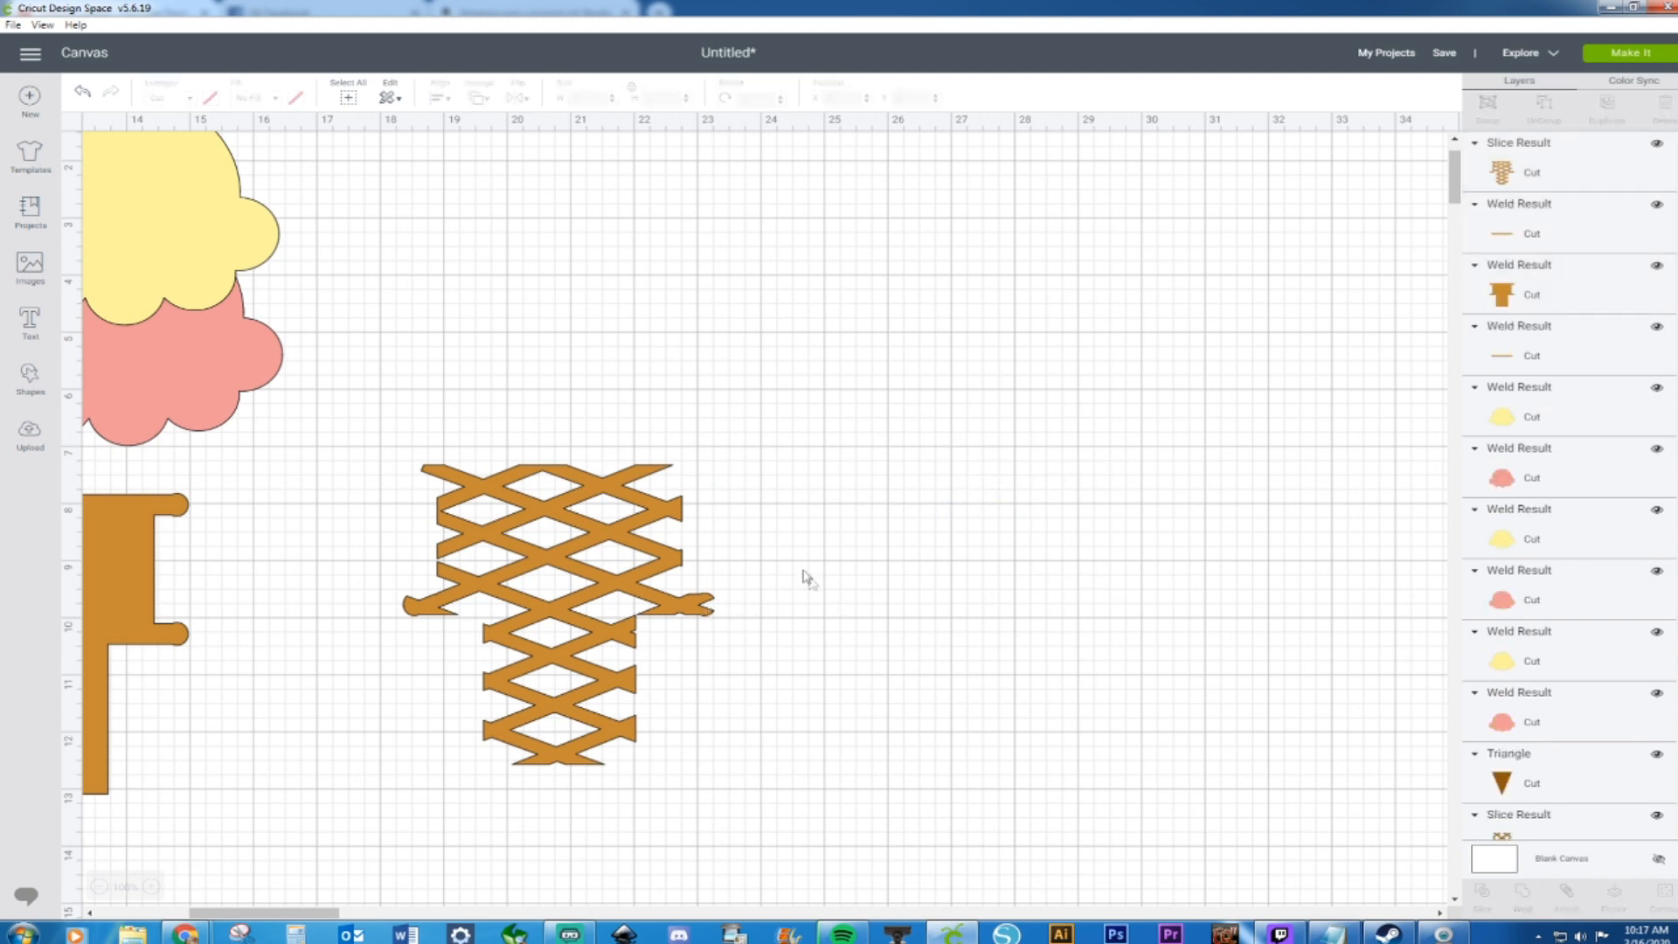
Move the cleaned lattice next to the solid flat-bottomed cake cone
{"action": "left_click_drag", "start_coordinate": [359, 384], "coordinate": [530, 600]}
{"action": "left_click", "coordinate": [536, 404]}
{"action": "left_click", "coordinate": [557, 464]}
{"action": "left_click_drag", "start_coordinate": [556, 464], "coordinate": [647, 466]}
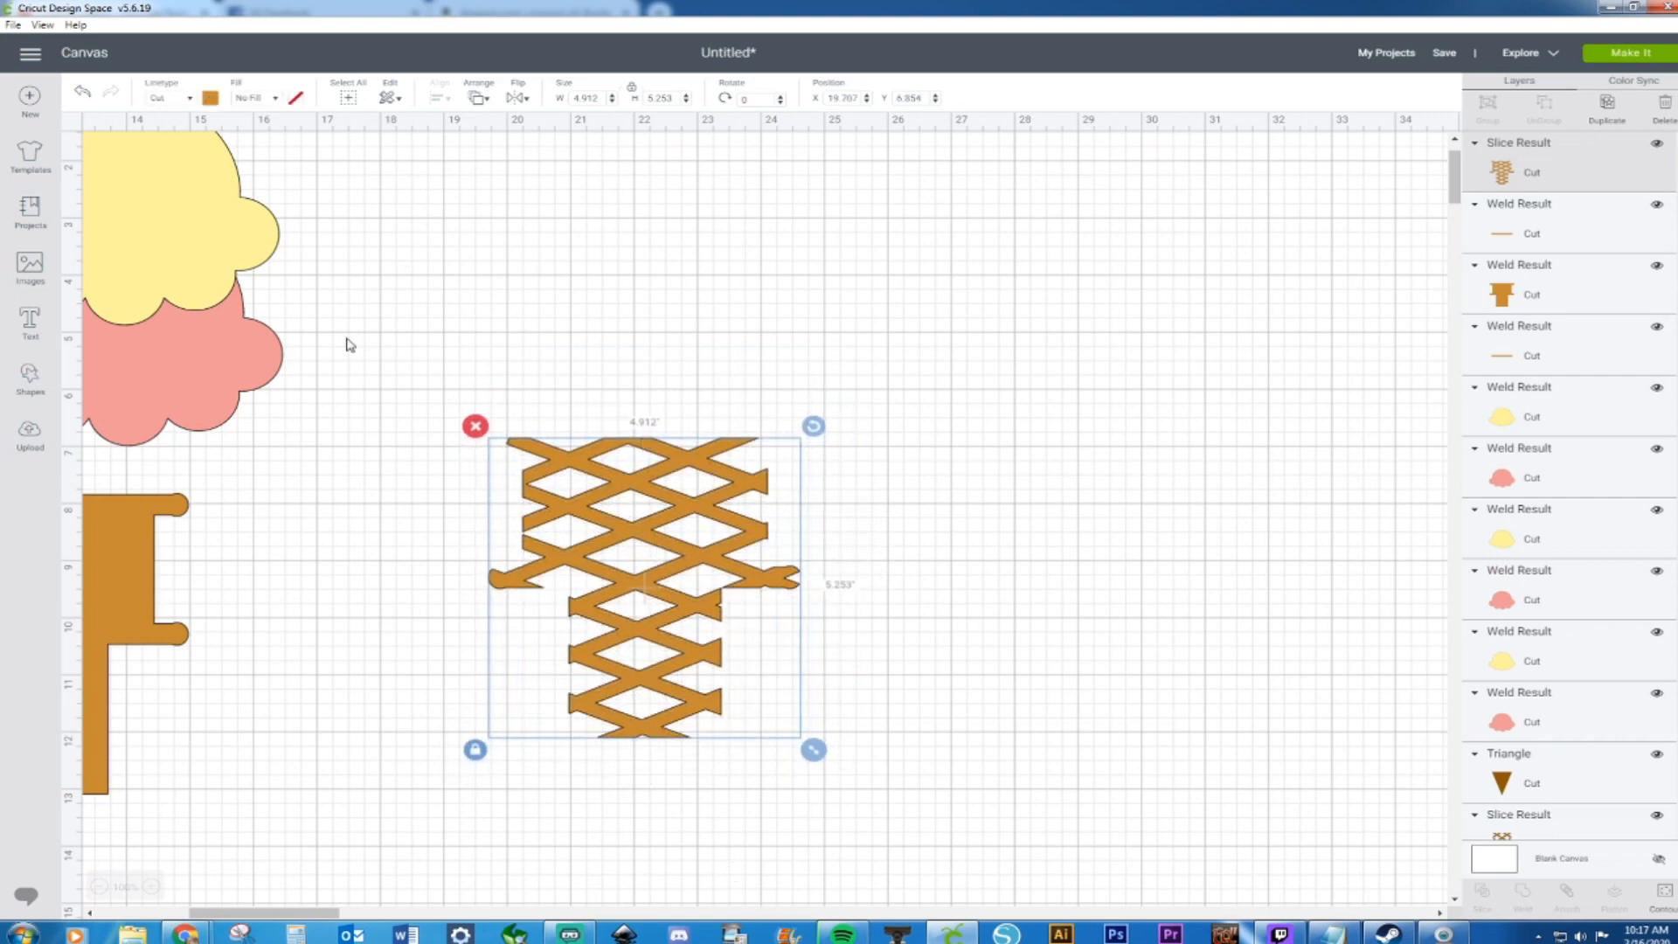
{"action": "left_click_drag", "start_coordinate": [211, 913], "coordinate": [129, 917]}
{"action": "left_click_drag", "start_coordinate": [1304, 460], "coordinate": [1071, 491]}
Recolour the cake cone lattice with the dark brown material colour already used in the project
{"action": "left_click", "coordinate": [211, 98]}
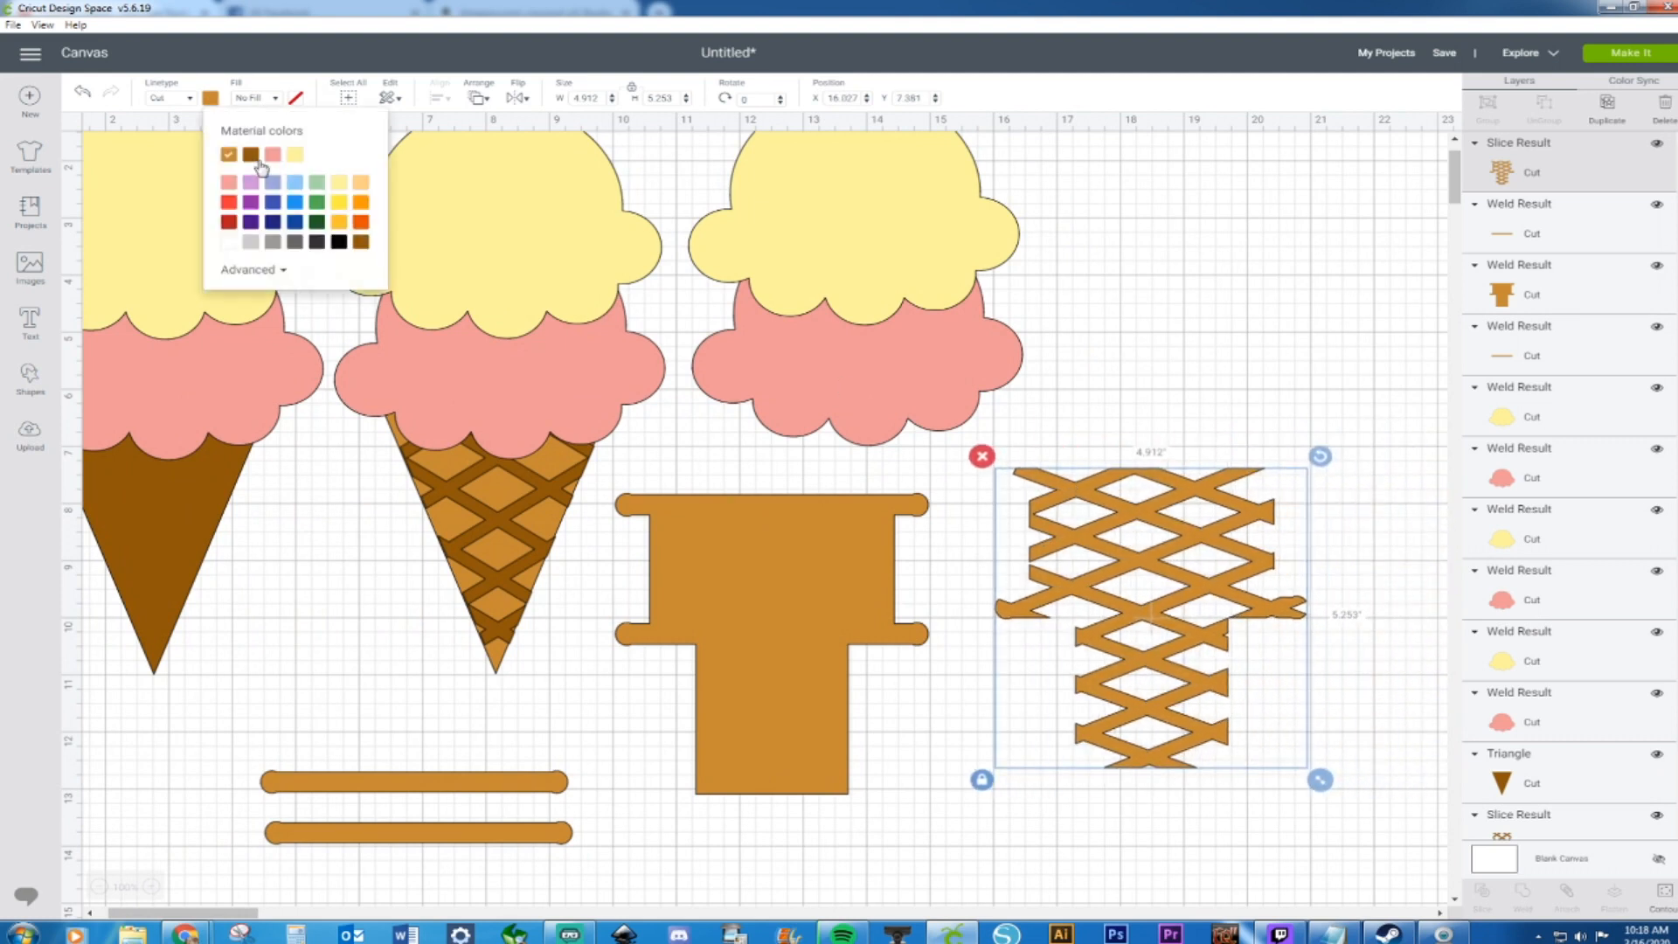
{"action": "left_click", "coordinate": [251, 155]}
{"action": "left_click", "coordinate": [1271, 387]}
Place the brown lattice over the solid cake cone and nudge it to about X 10.04", Y 7.83" so the outlines match
{"action": "left_click_drag", "start_coordinate": [1193, 492], "coordinate": [814, 516]}
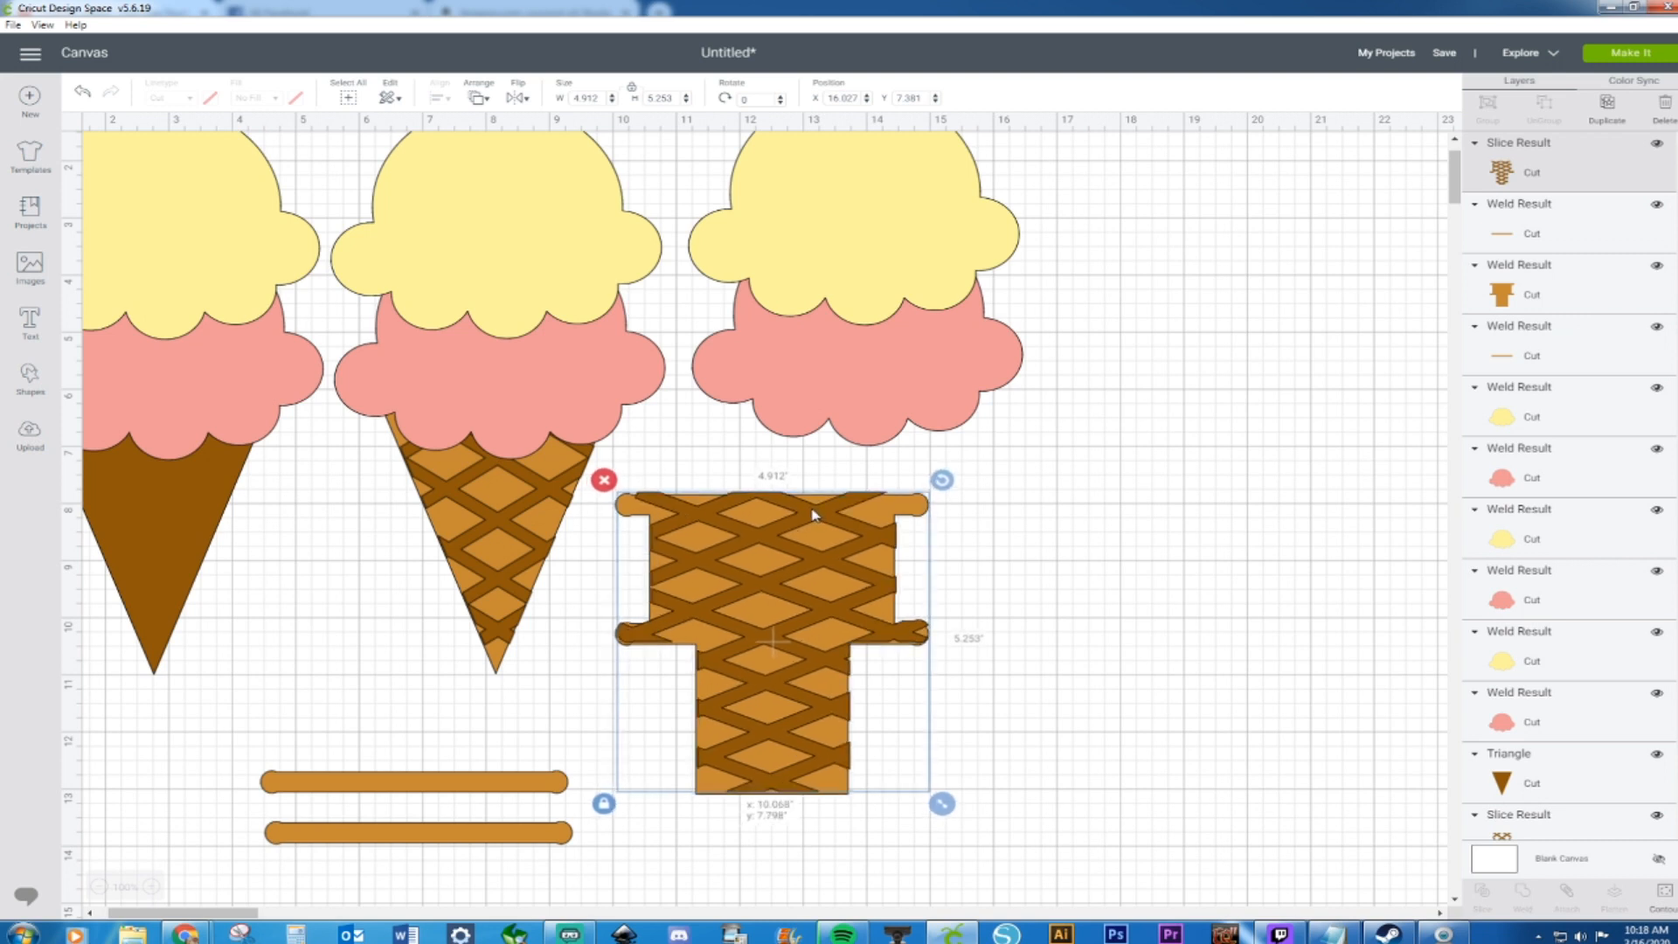
{"action": "left_click", "coordinate": [1109, 511]}
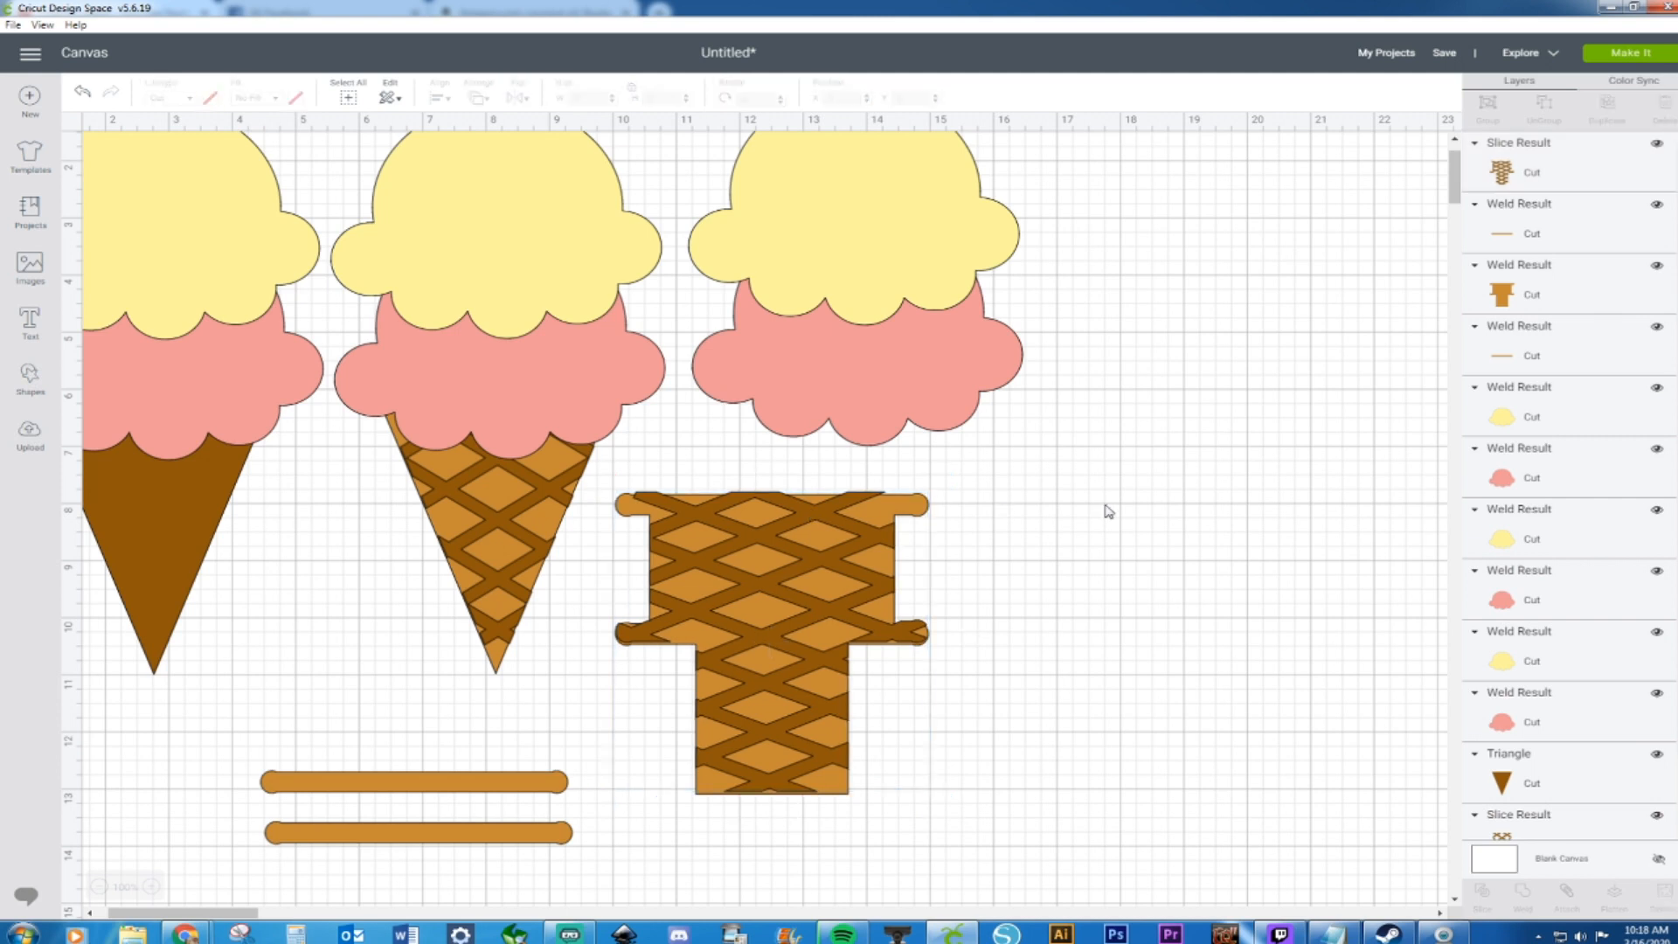
{"action": "left_click", "coordinate": [904, 636]}
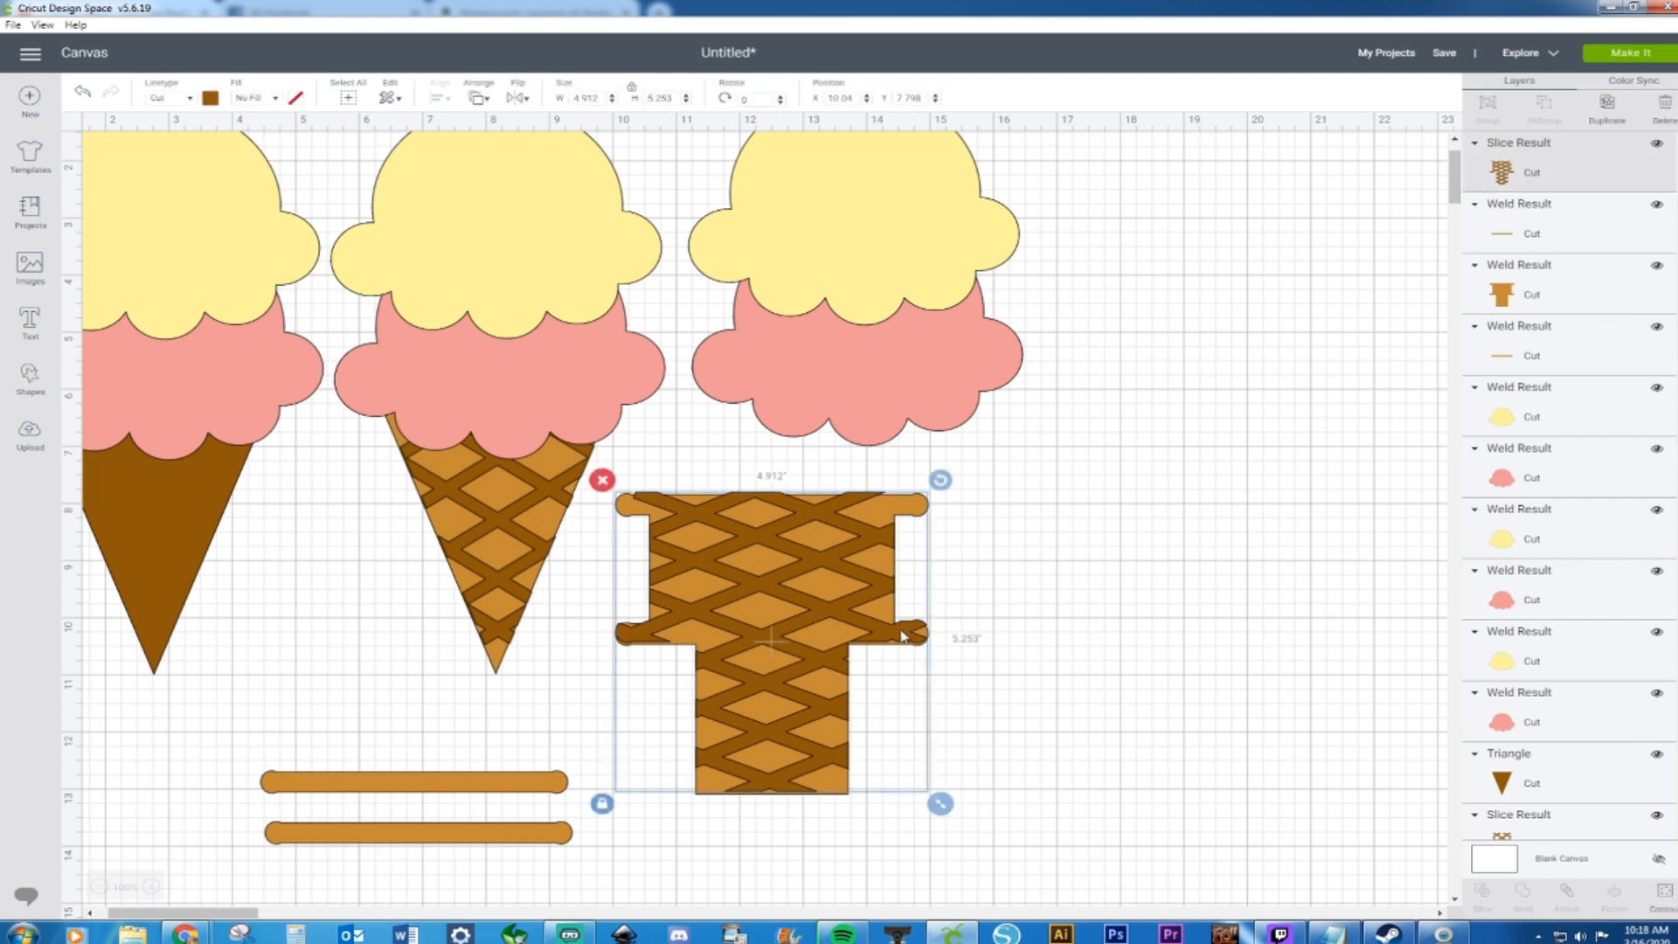
{"action": "left_click_drag", "start_coordinate": [904, 636], "coordinate": [904, 637]}
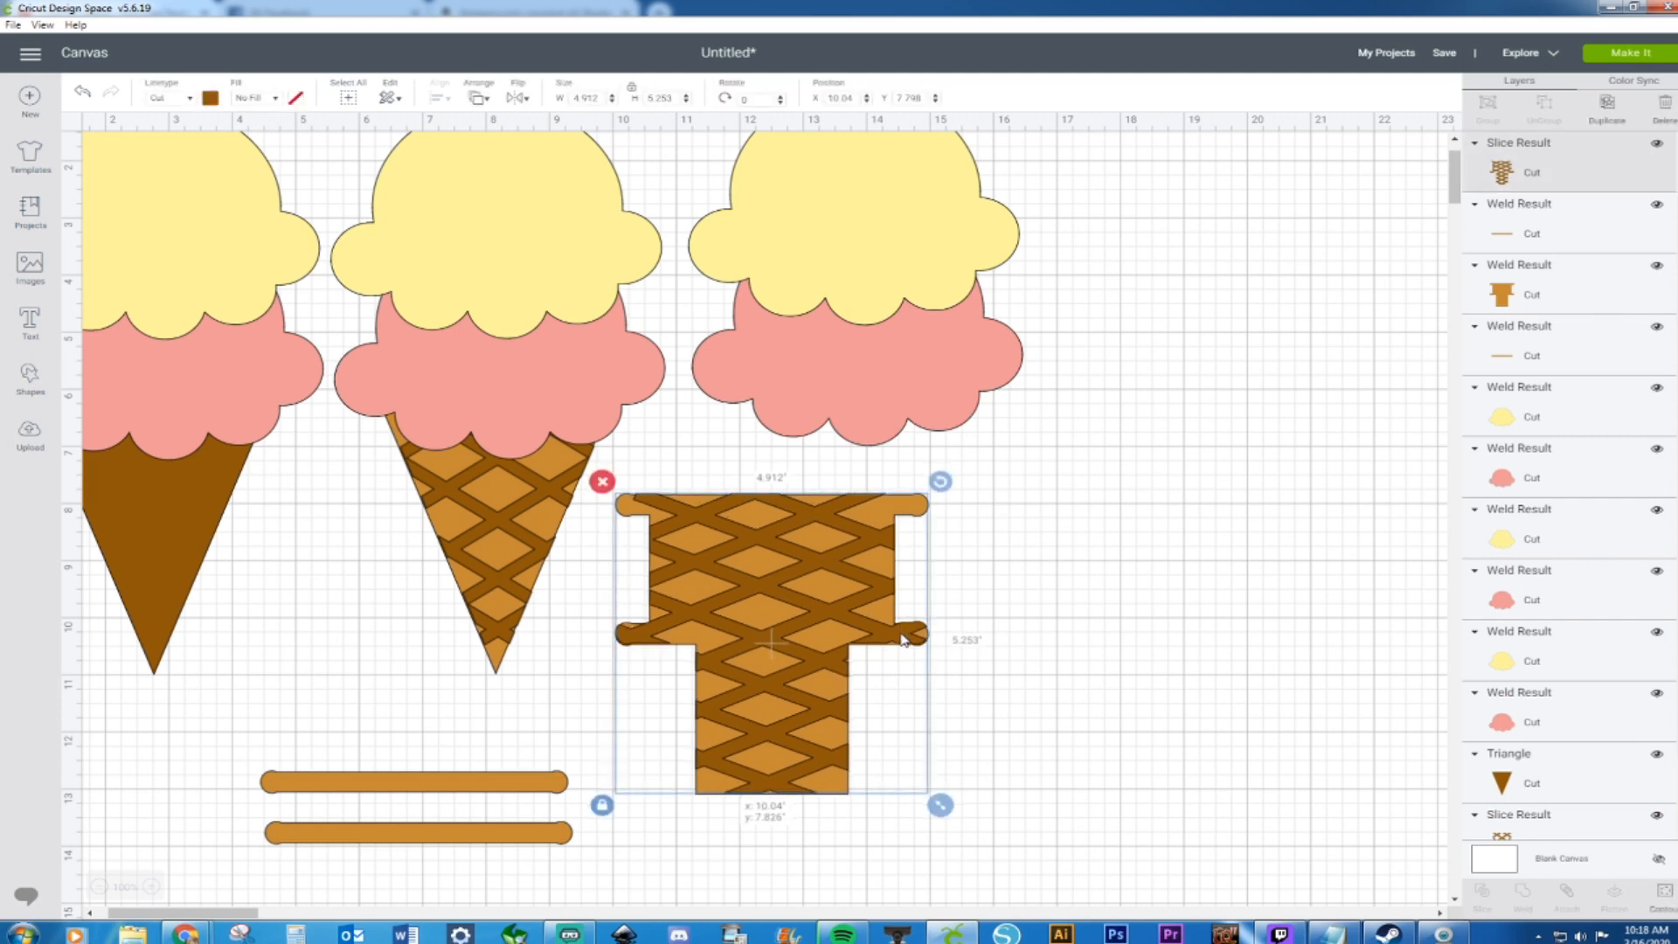
Select both light brown rounded bars below the waffle cone and send them to the front of the layer order
{"action": "left_click", "coordinate": [590, 787]}
{"action": "left_click_drag", "start_coordinate": [359, 793], "coordinate": [409, 791]}
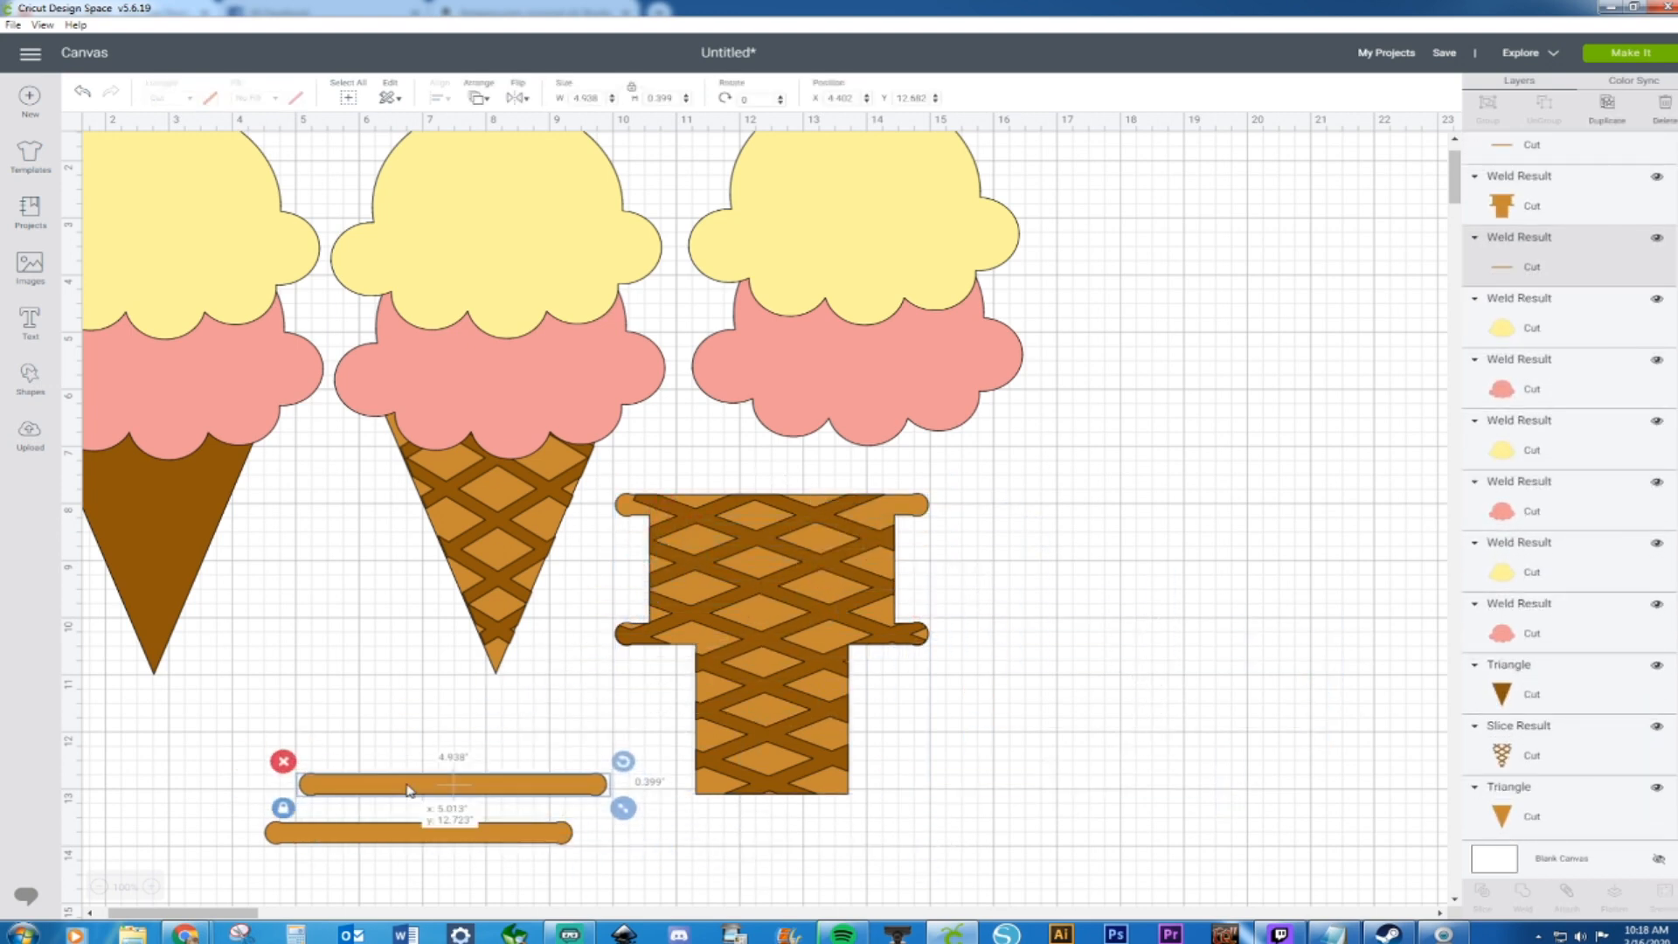
{"action": "left_click_drag", "start_coordinate": [259, 741], "coordinate": [630, 858]}
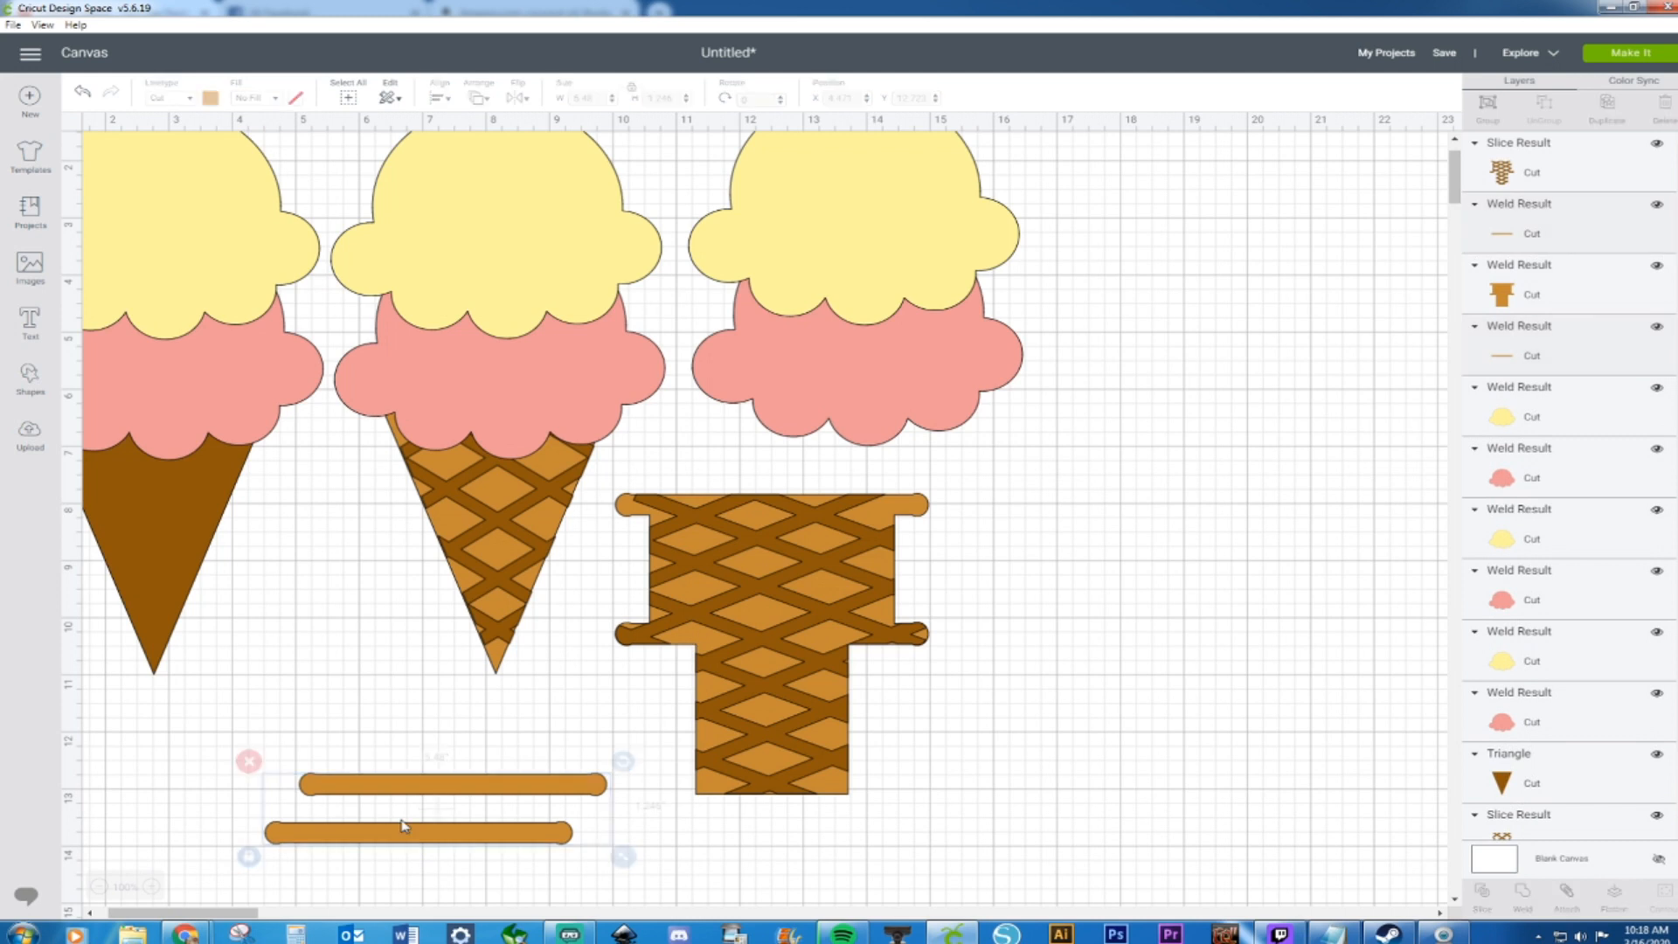
{"action": "right_click", "coordinate": [403, 826]}
{"action": "left_click", "coordinate": [266, 743]}
{"action": "left_click_drag", "start_coordinate": [264, 762], "coordinate": [473, 862]}
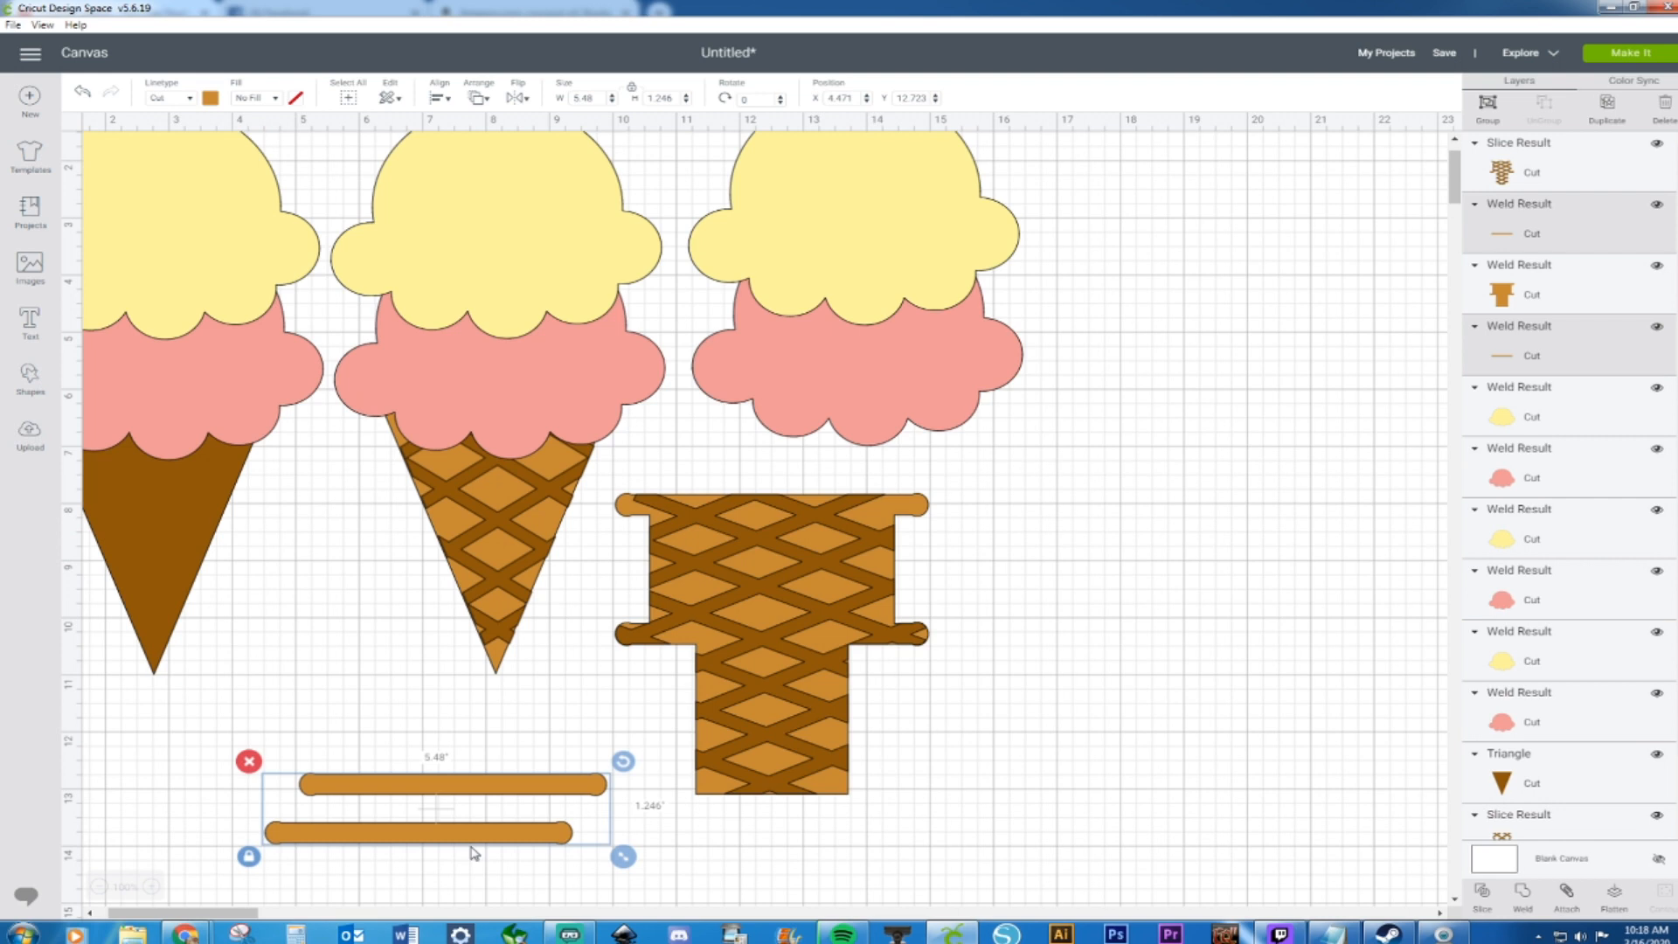
{"action": "right_click", "coordinate": [467, 791]}
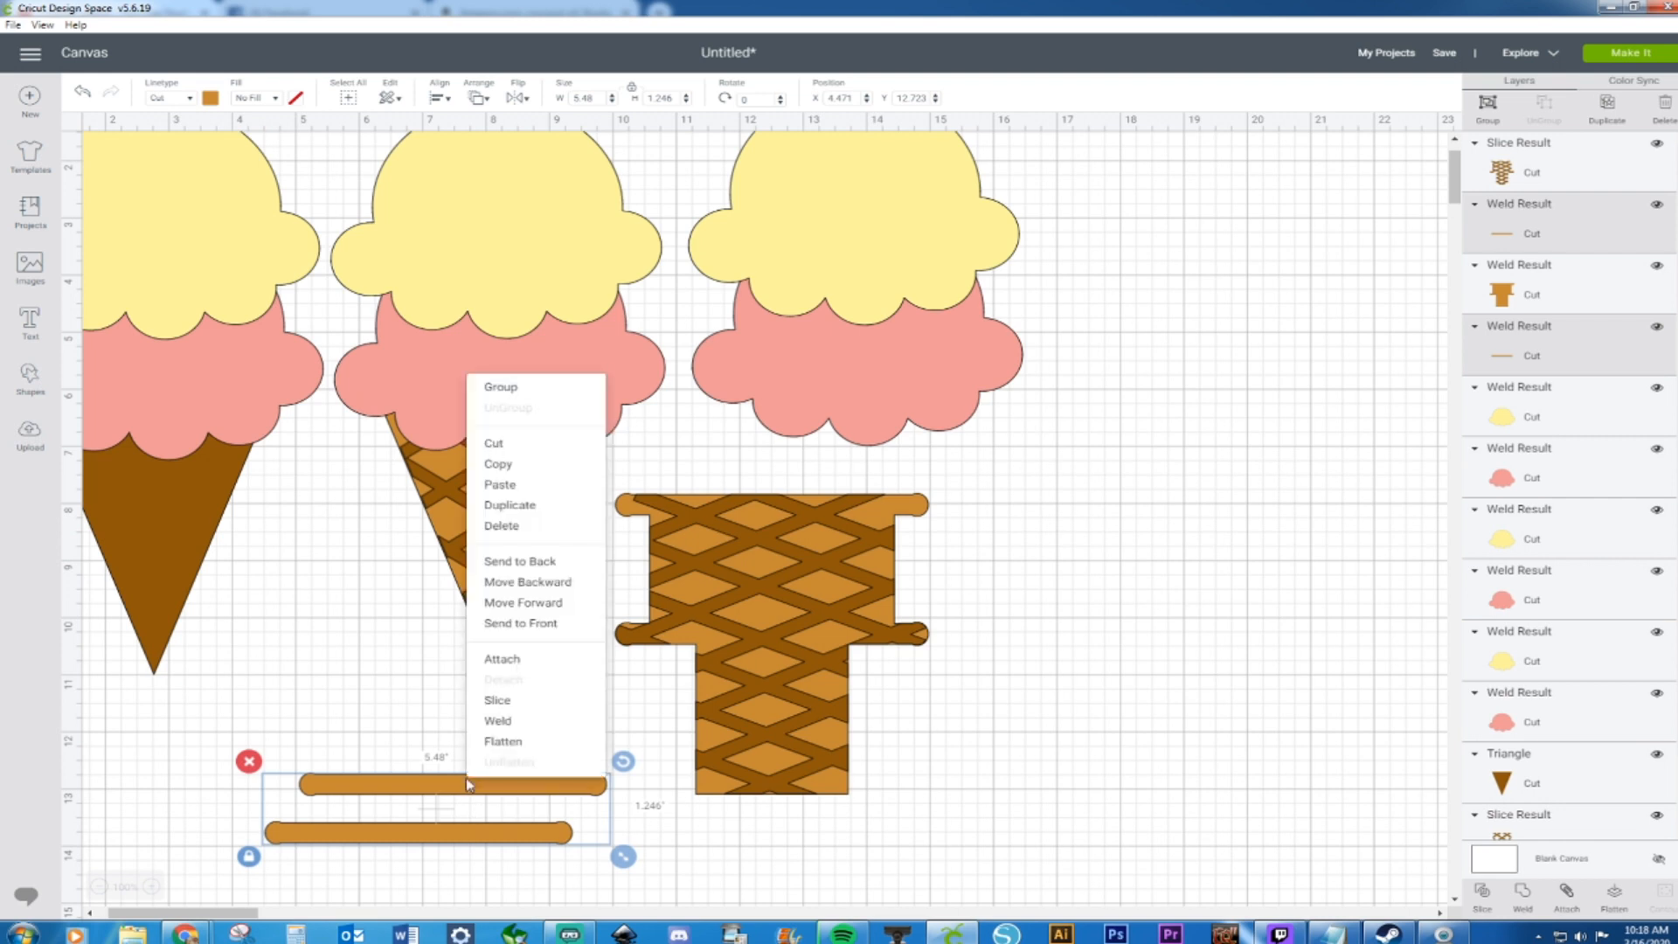
{"action": "left_click", "coordinate": [523, 623]}
{"action": "left_click", "coordinate": [365, 734]}
Place one rounded bar over the cake cone's upper rim at about X 10", Y 7.82" and stretch it slightly wider without locked proportions
{"action": "left_click_drag", "start_coordinate": [439, 791], "coordinate": [757, 512]}
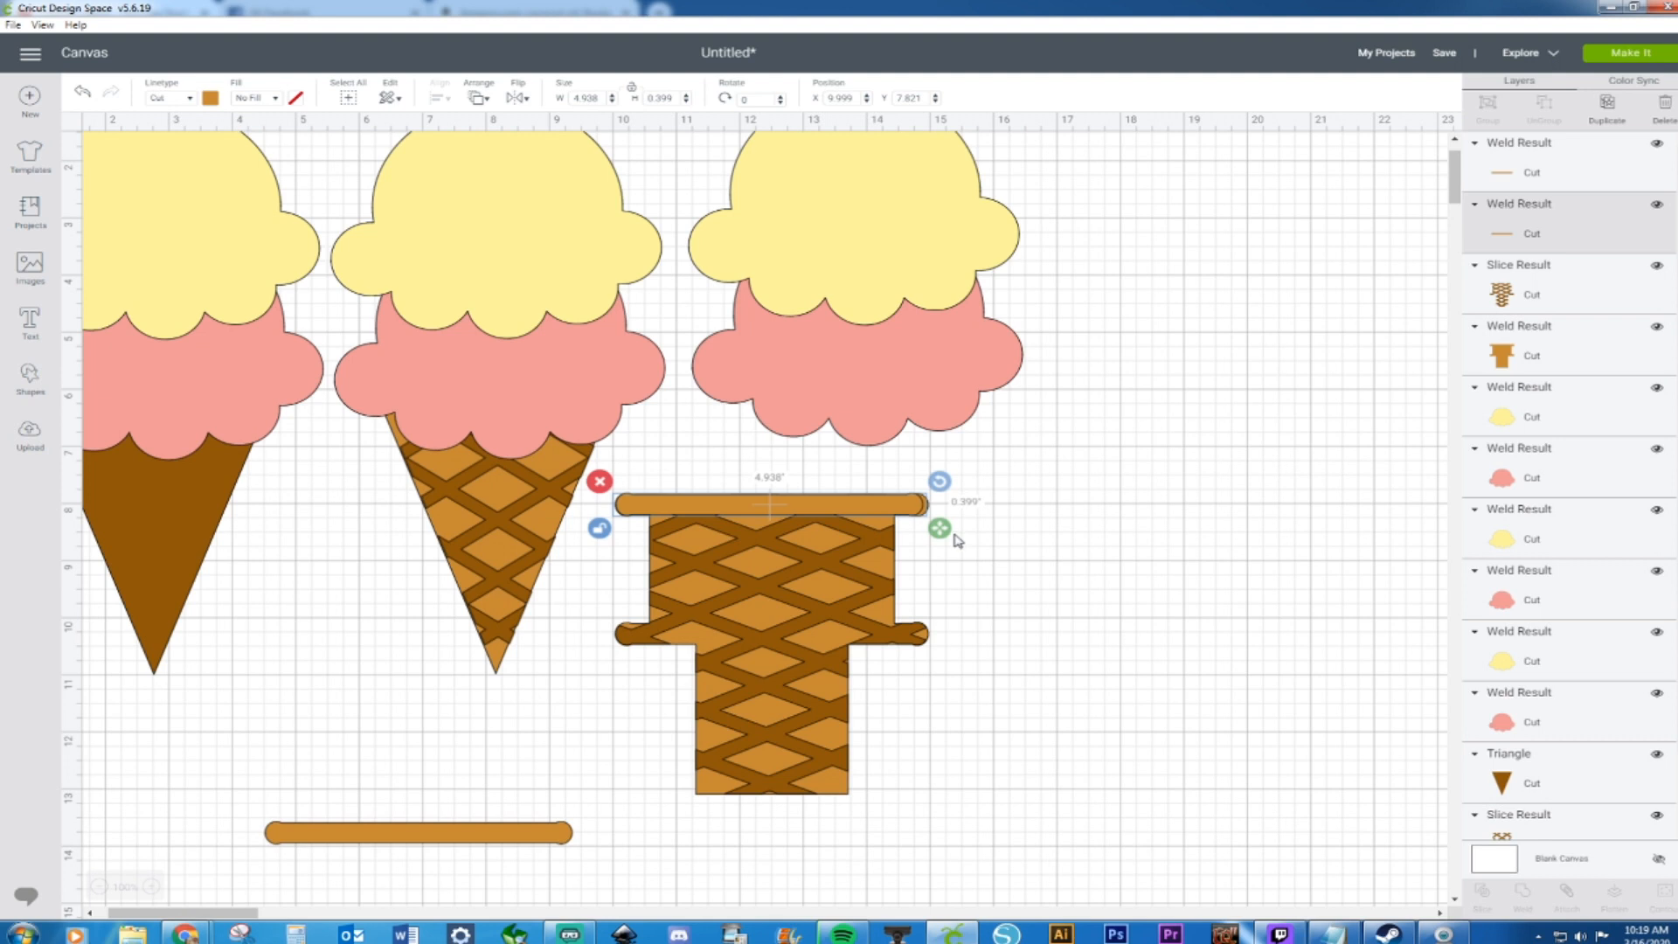
{"action": "left_click_drag", "start_coordinate": [952, 538], "coordinate": [957, 539]}
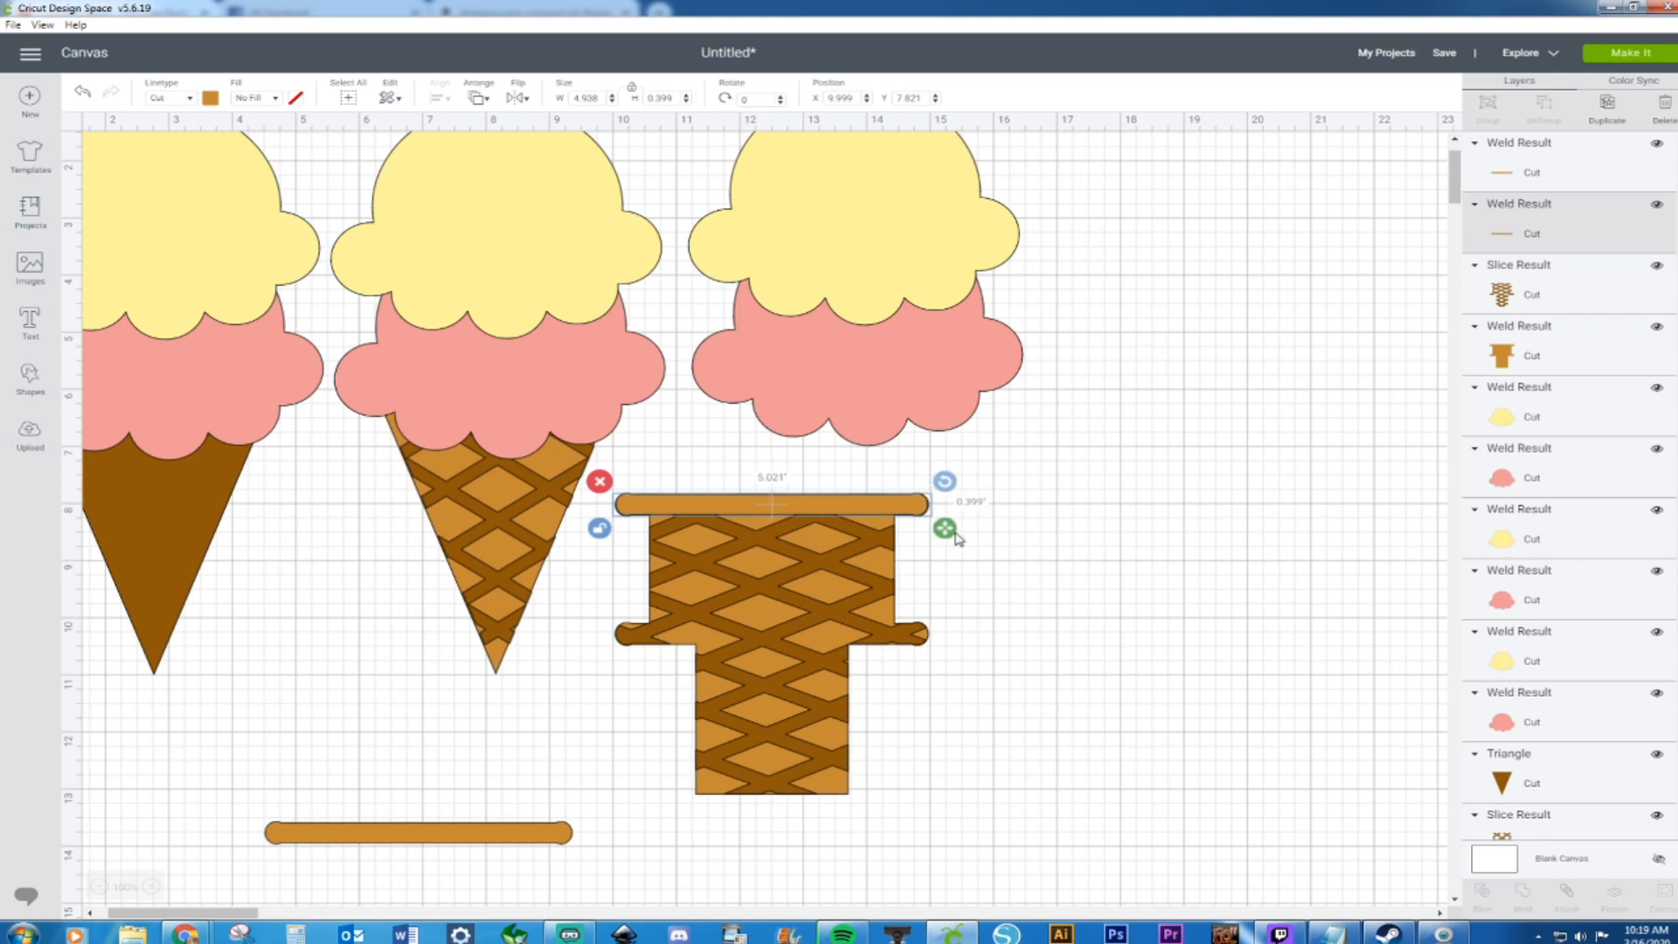
{"action": "left_click_drag", "start_coordinate": [954, 531], "coordinate": [959, 534]}
Place the other rounded bar over the cake cone's lower rim at about X 10.01", Y 10.1" and widen it slightly
{"action": "left_click", "coordinate": [553, 833]}
{"action": "left_click_drag", "start_coordinate": [542, 836], "coordinate": [894, 639]}
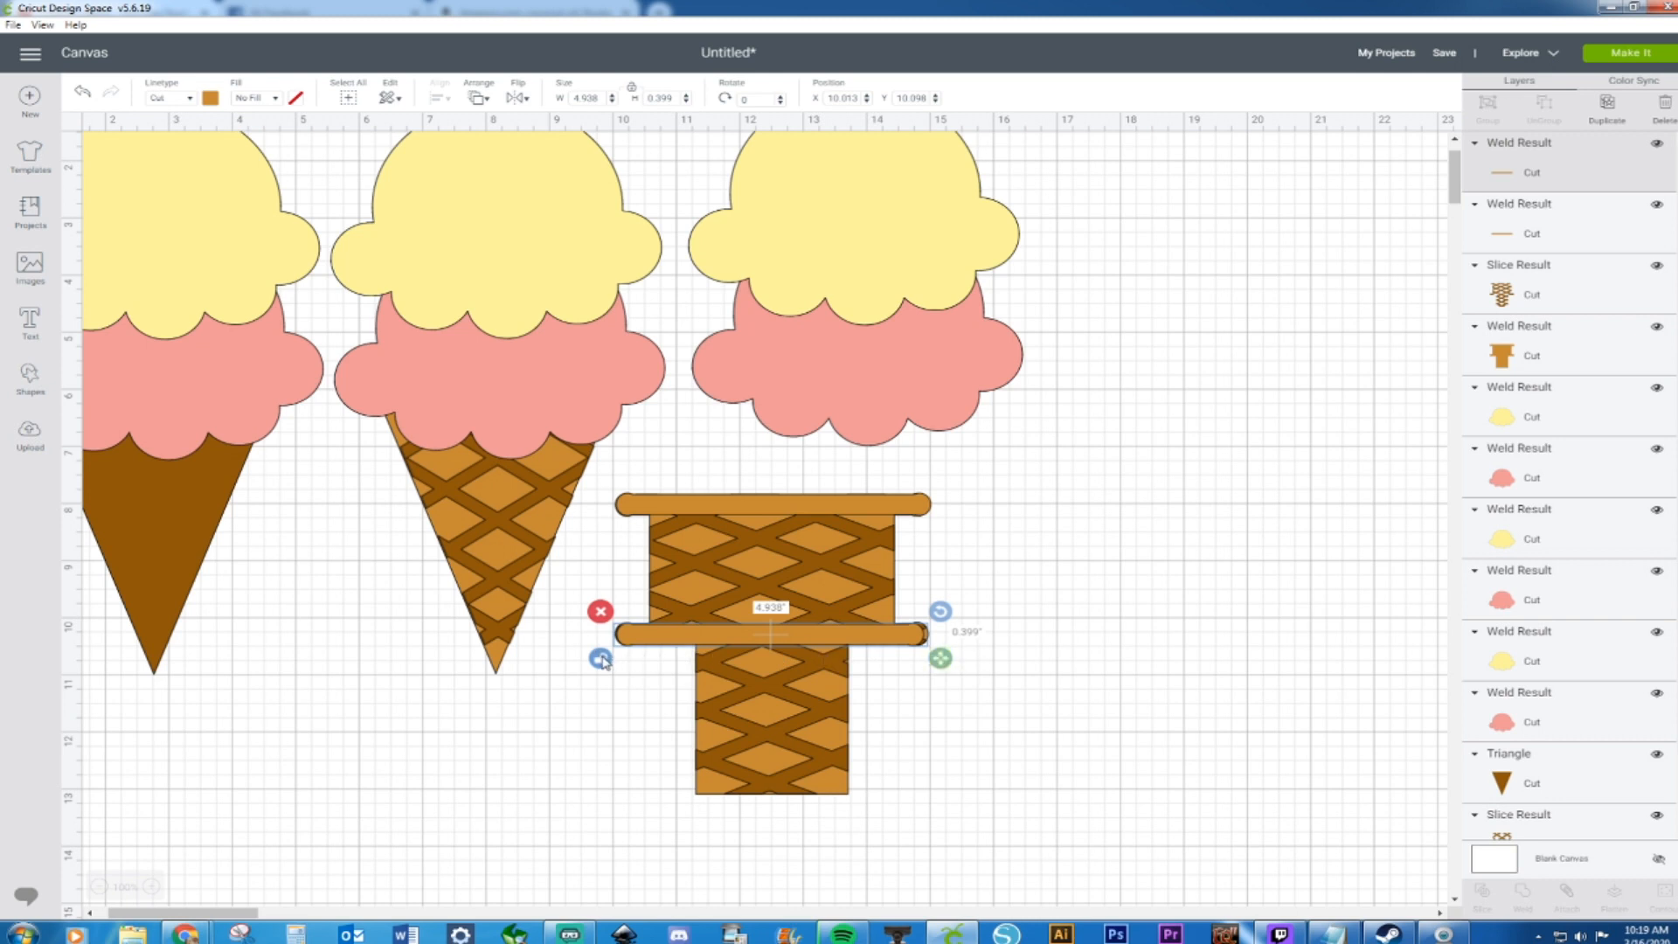
{"action": "left_click_drag", "start_coordinate": [940, 658], "coordinate": [944, 657]}
{"action": "left_click", "coordinate": [1119, 623]}
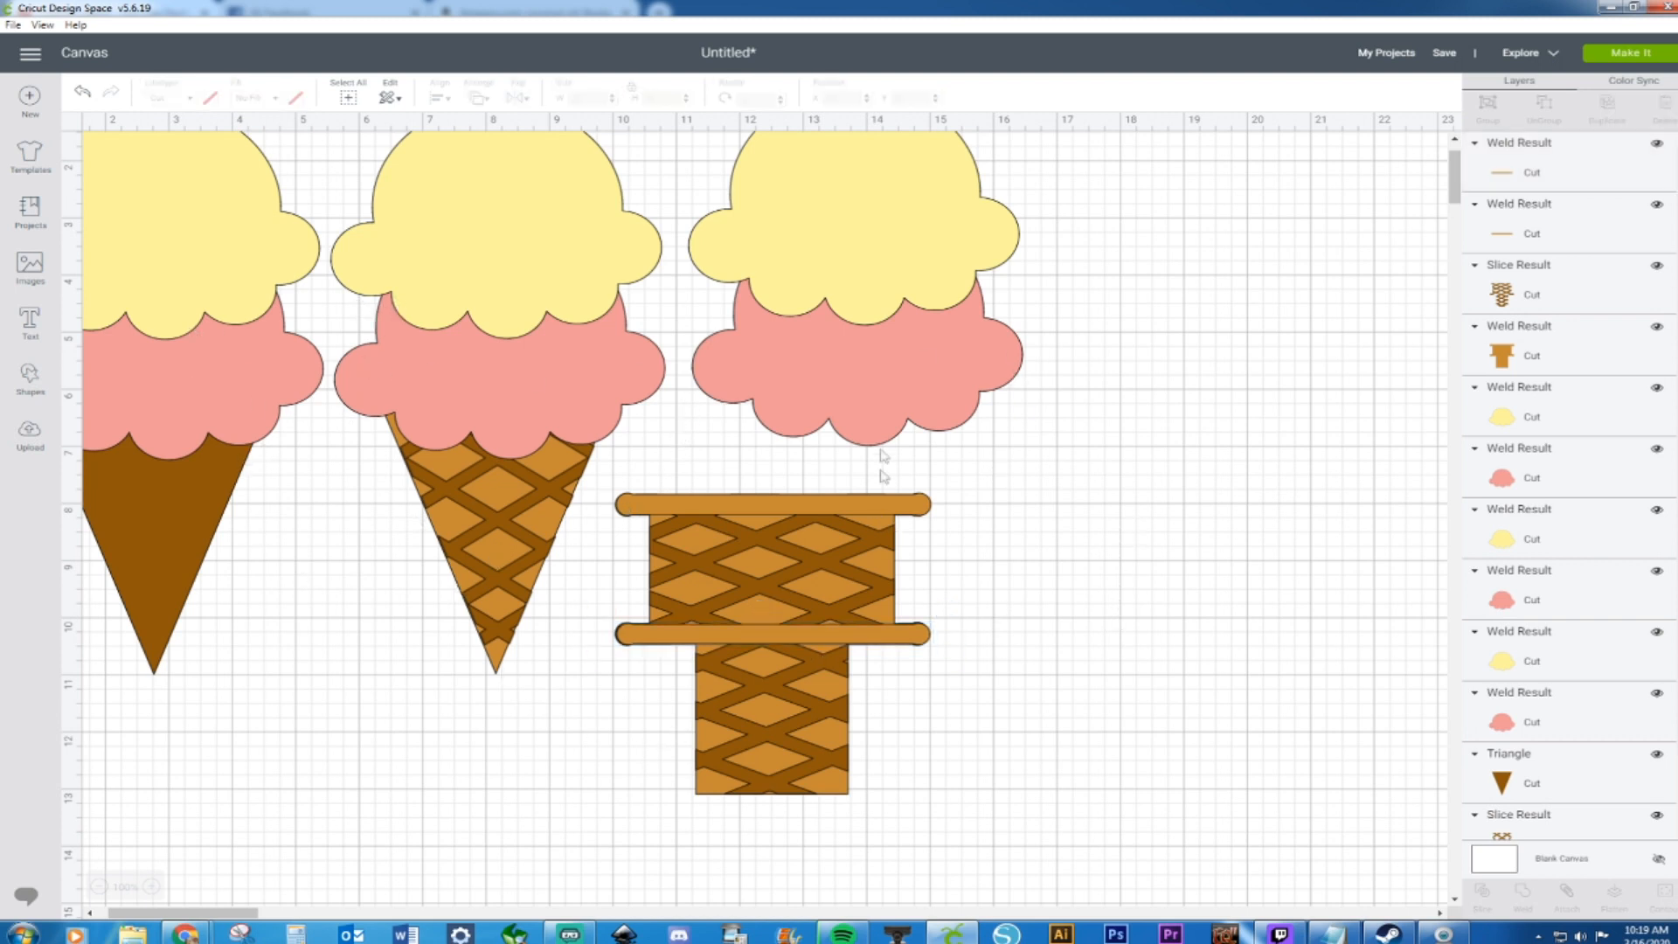
Send the complete cake cone with its lattice and rims to the back, and fit it beneath the third double scoop
{"action": "left_click", "coordinate": [99, 887]}
{"action": "left_click_drag", "start_coordinate": [302, 913], "coordinate": [279, 913]}
{"action": "scroll", "coordinate": [334, 787], "scroll_direction": "up", "scroll_amount": 1}
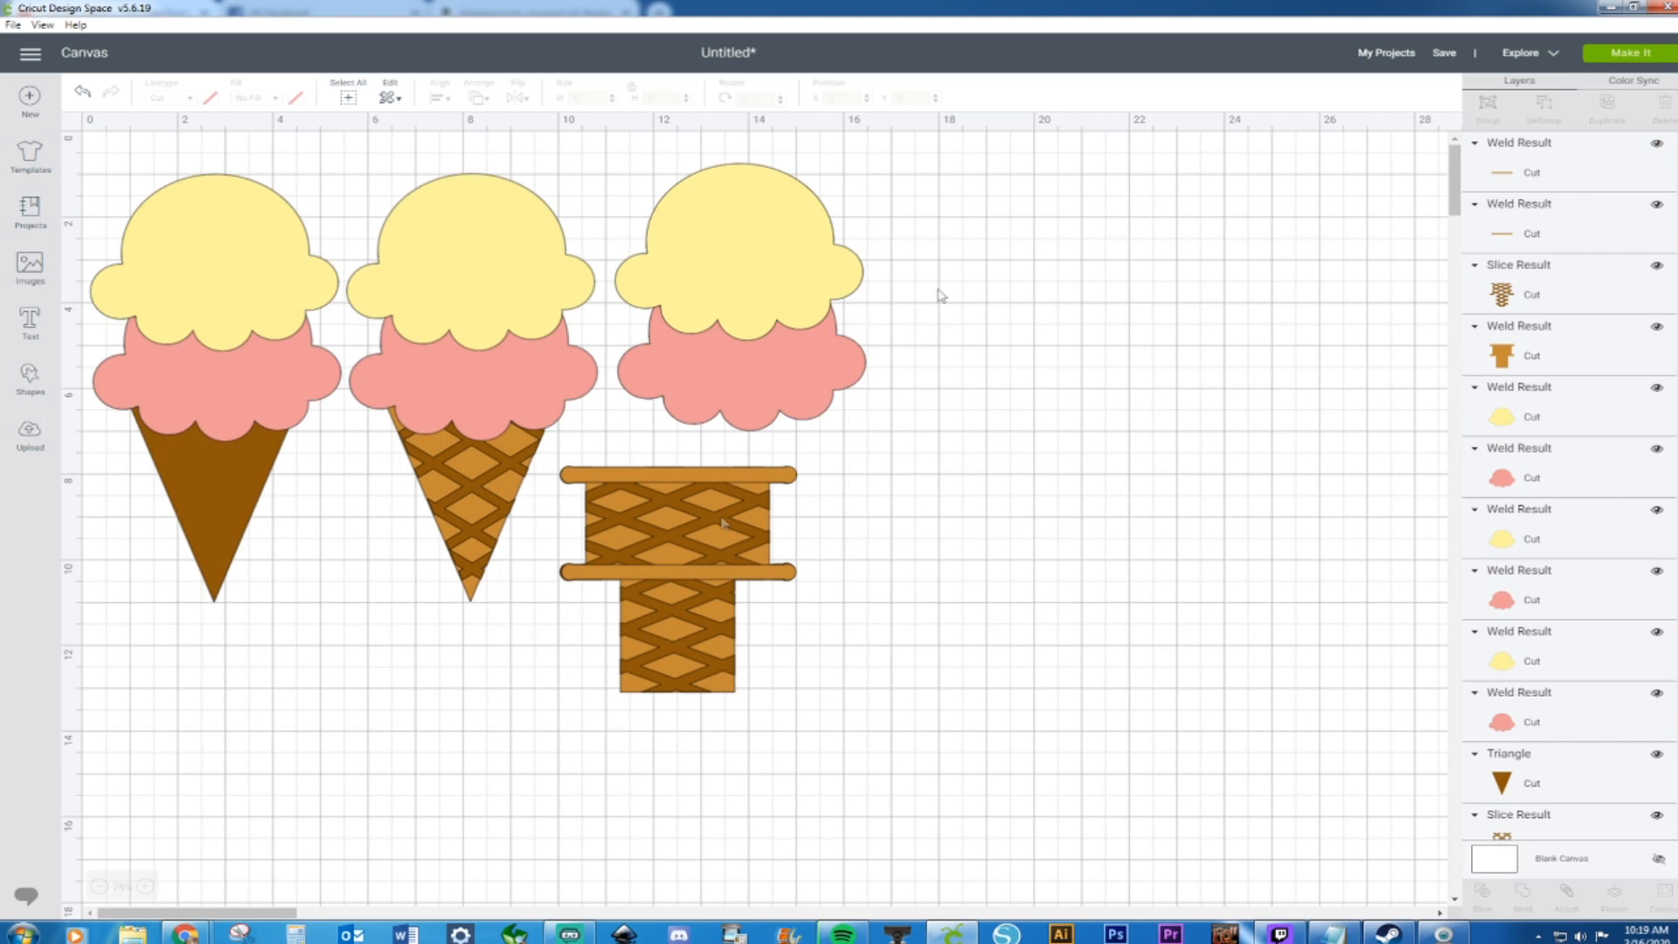
{"action": "left_click_drag", "start_coordinate": [914, 197], "coordinate": [743, 456]}
{"action": "left_click", "coordinate": [874, 477]}
{"action": "left_click_drag", "start_coordinate": [852, 465], "coordinate": [600, 705]}
{"action": "left_click_drag", "start_coordinate": [676, 607], "coordinate": [751, 595]}
{"action": "right_click", "coordinate": [752, 595]}
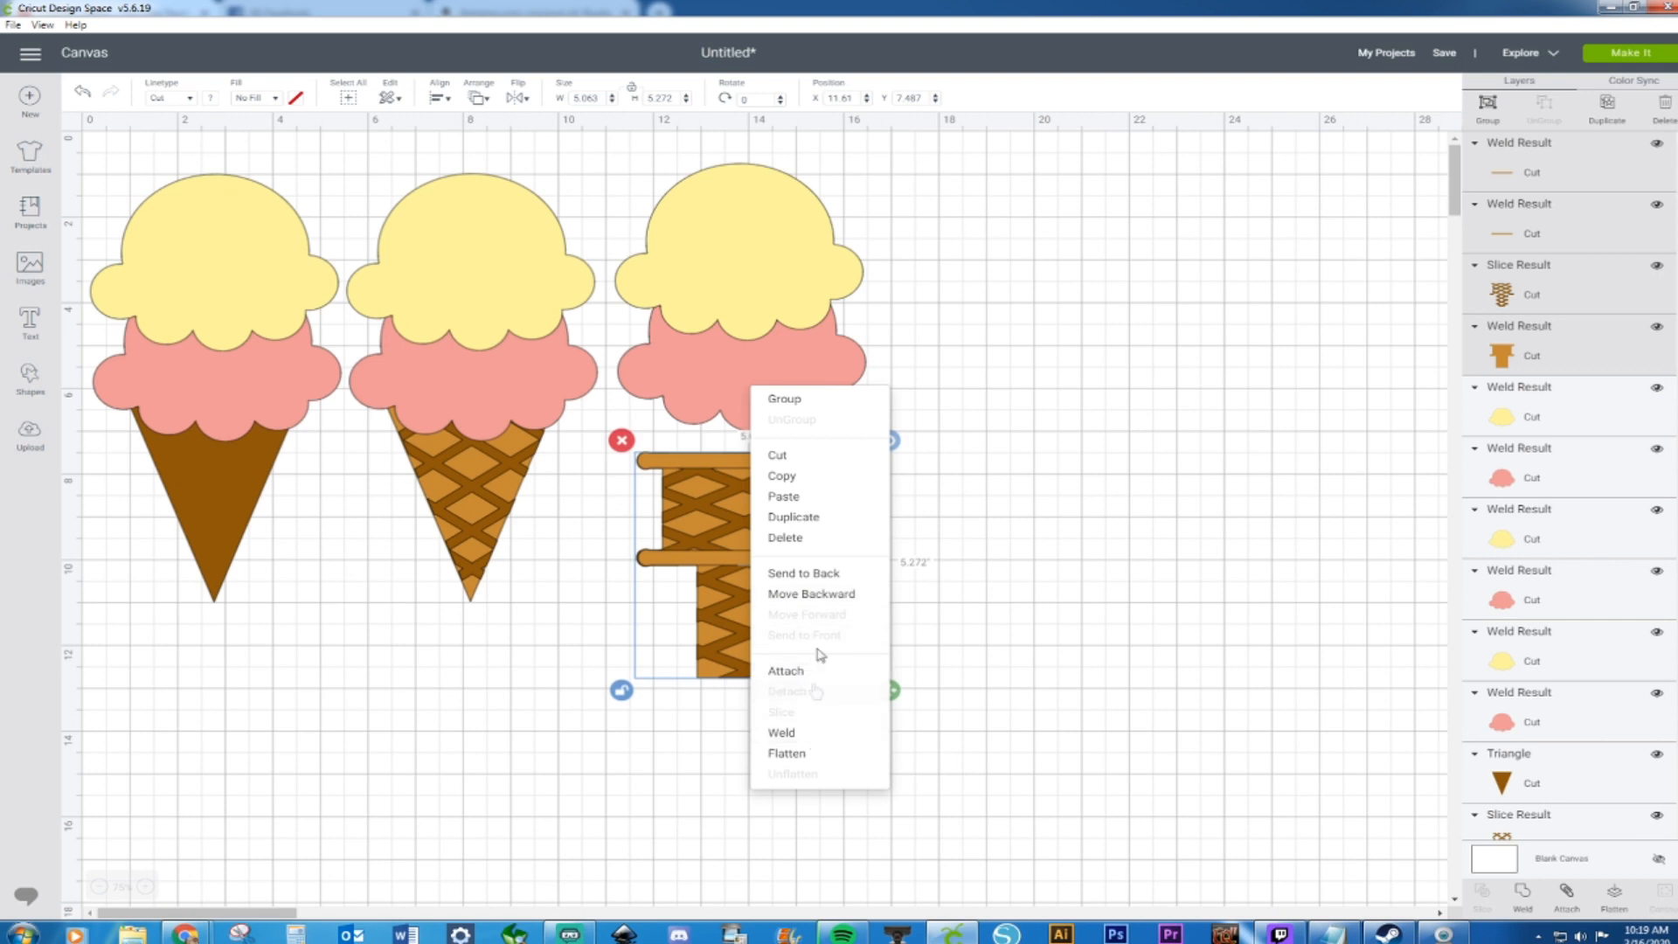
{"action": "left_click", "coordinate": [821, 575]}
{"action": "left_click_drag", "start_coordinate": [759, 598], "coordinate": [746, 518]}
{"action": "left_click", "coordinate": [1009, 525]}
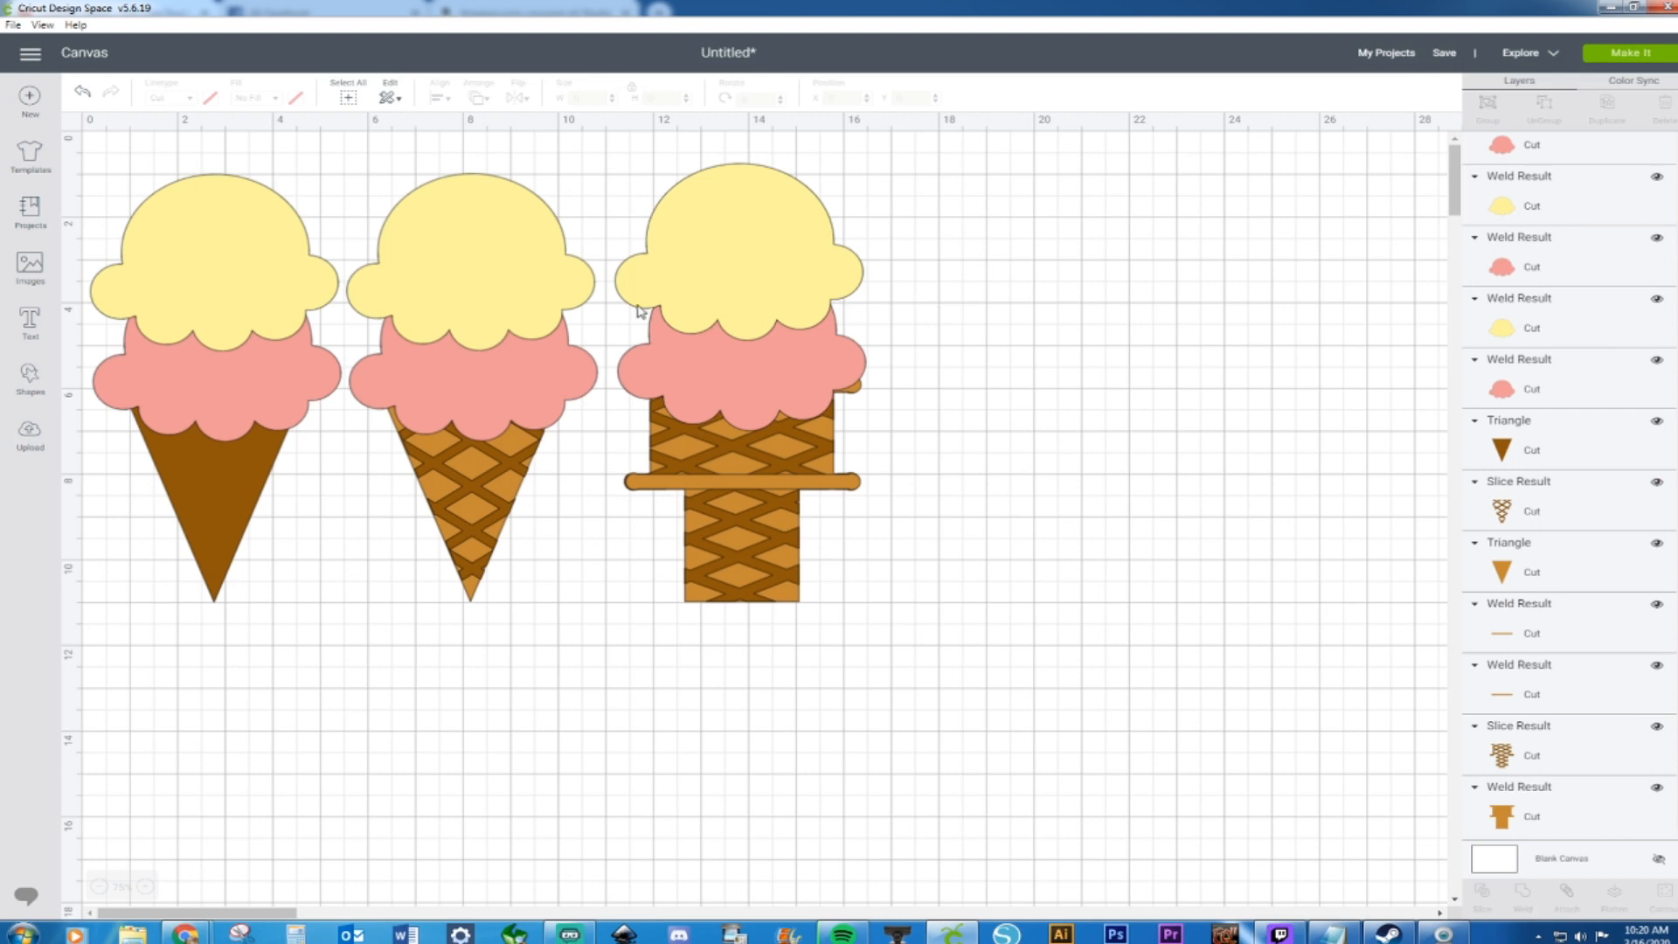
Shrink all three ice creams together to about 11.03" by 6.79" and position them at about X 1.22", Y 0.44"
{"action": "left_click_drag", "start_coordinate": [90, 149], "coordinate": [1048, 687]}
{"action": "left_click_drag", "start_coordinate": [875, 631], "coordinate": [727, 524]}
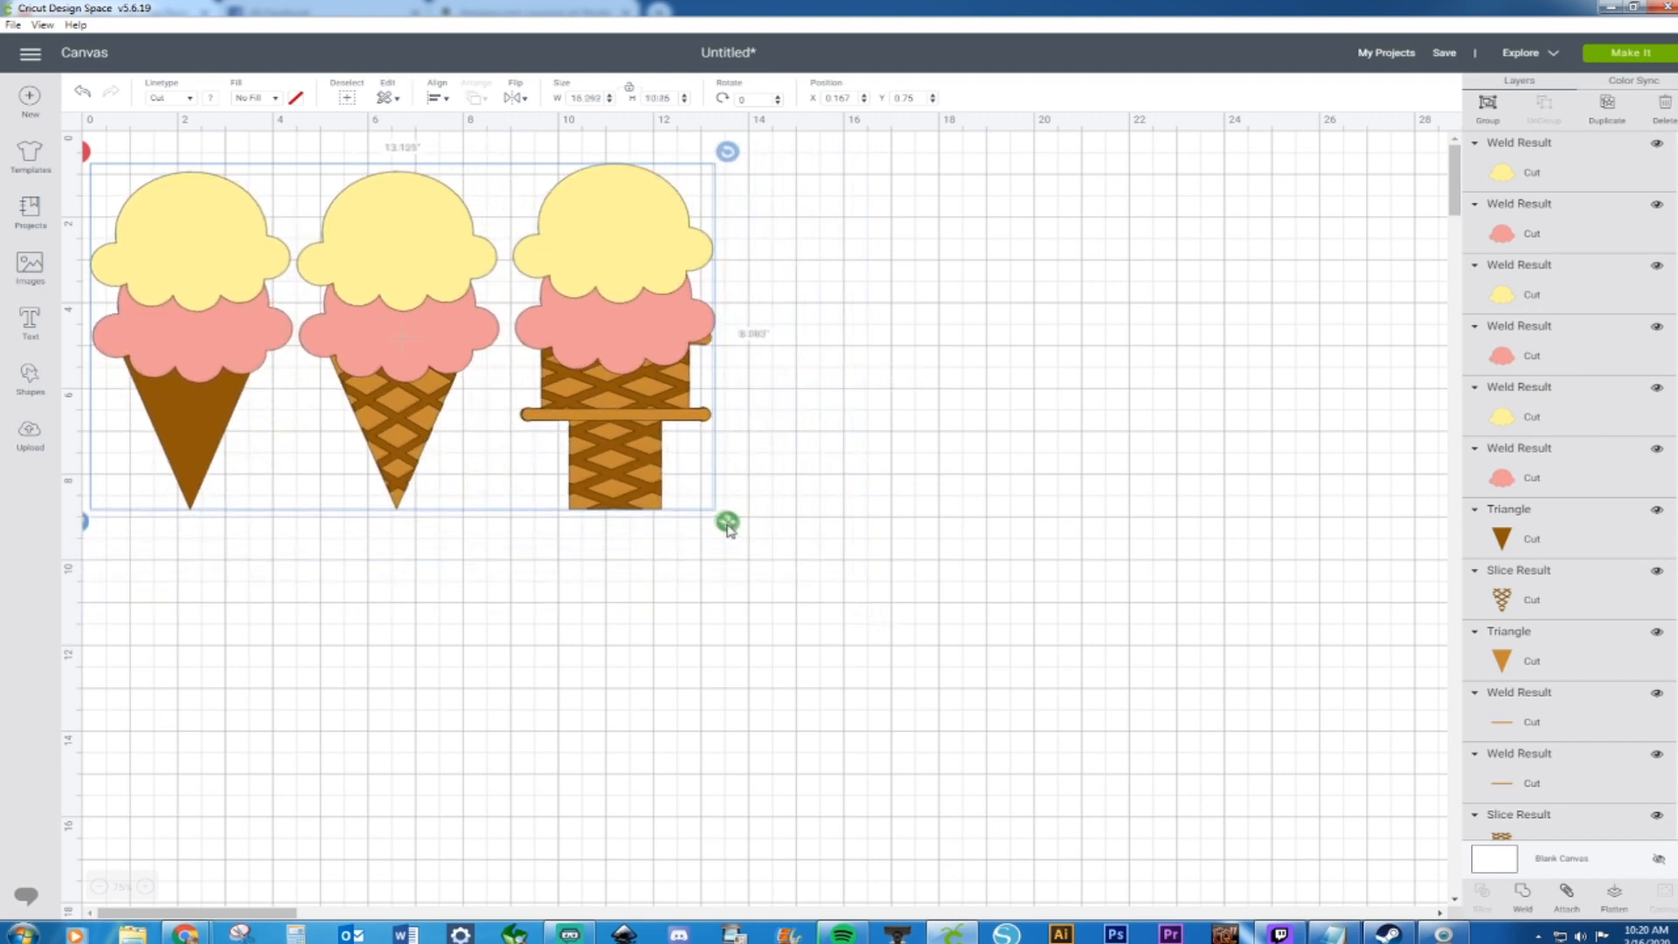
{"action": "left_click_drag", "start_coordinate": [603, 317], "coordinate": [699, 321]}
{"action": "left_click", "coordinate": [174, 522]}
{"action": "left_click_drag", "start_coordinate": [823, 523], "coordinate": [729, 483]}
{"action": "left_click_drag", "start_coordinate": [284, 284], "coordinate": [233, 267]}
{"action": "right_click", "coordinate": [233, 266]}
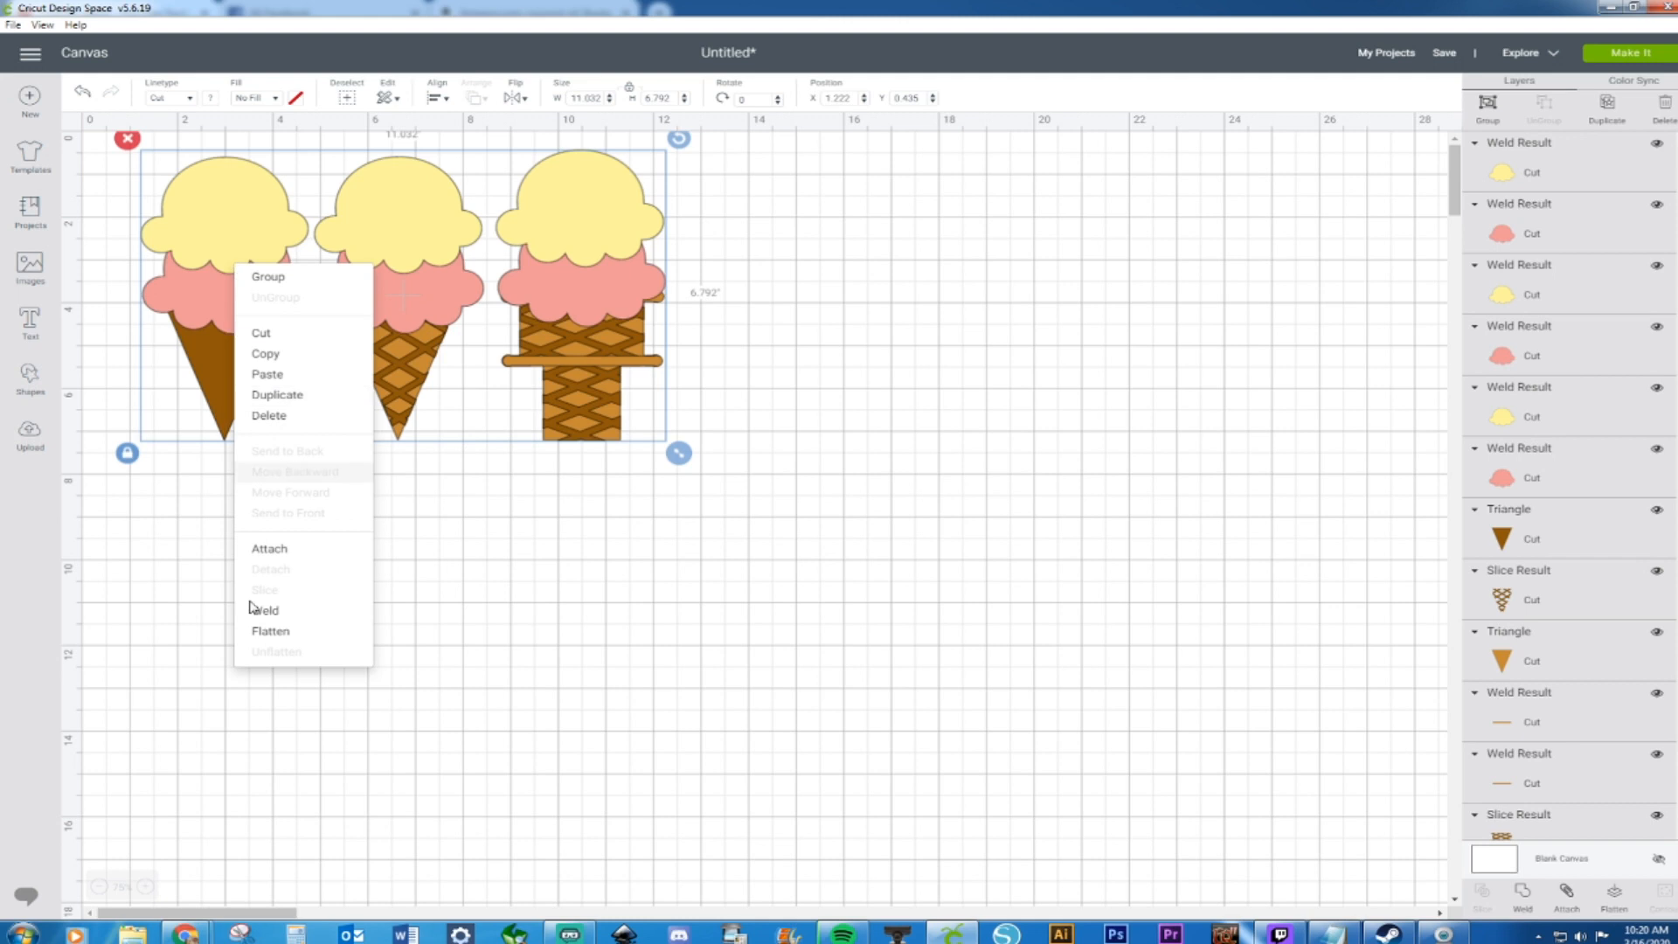
{"action": "left_click", "coordinate": [147, 886]}
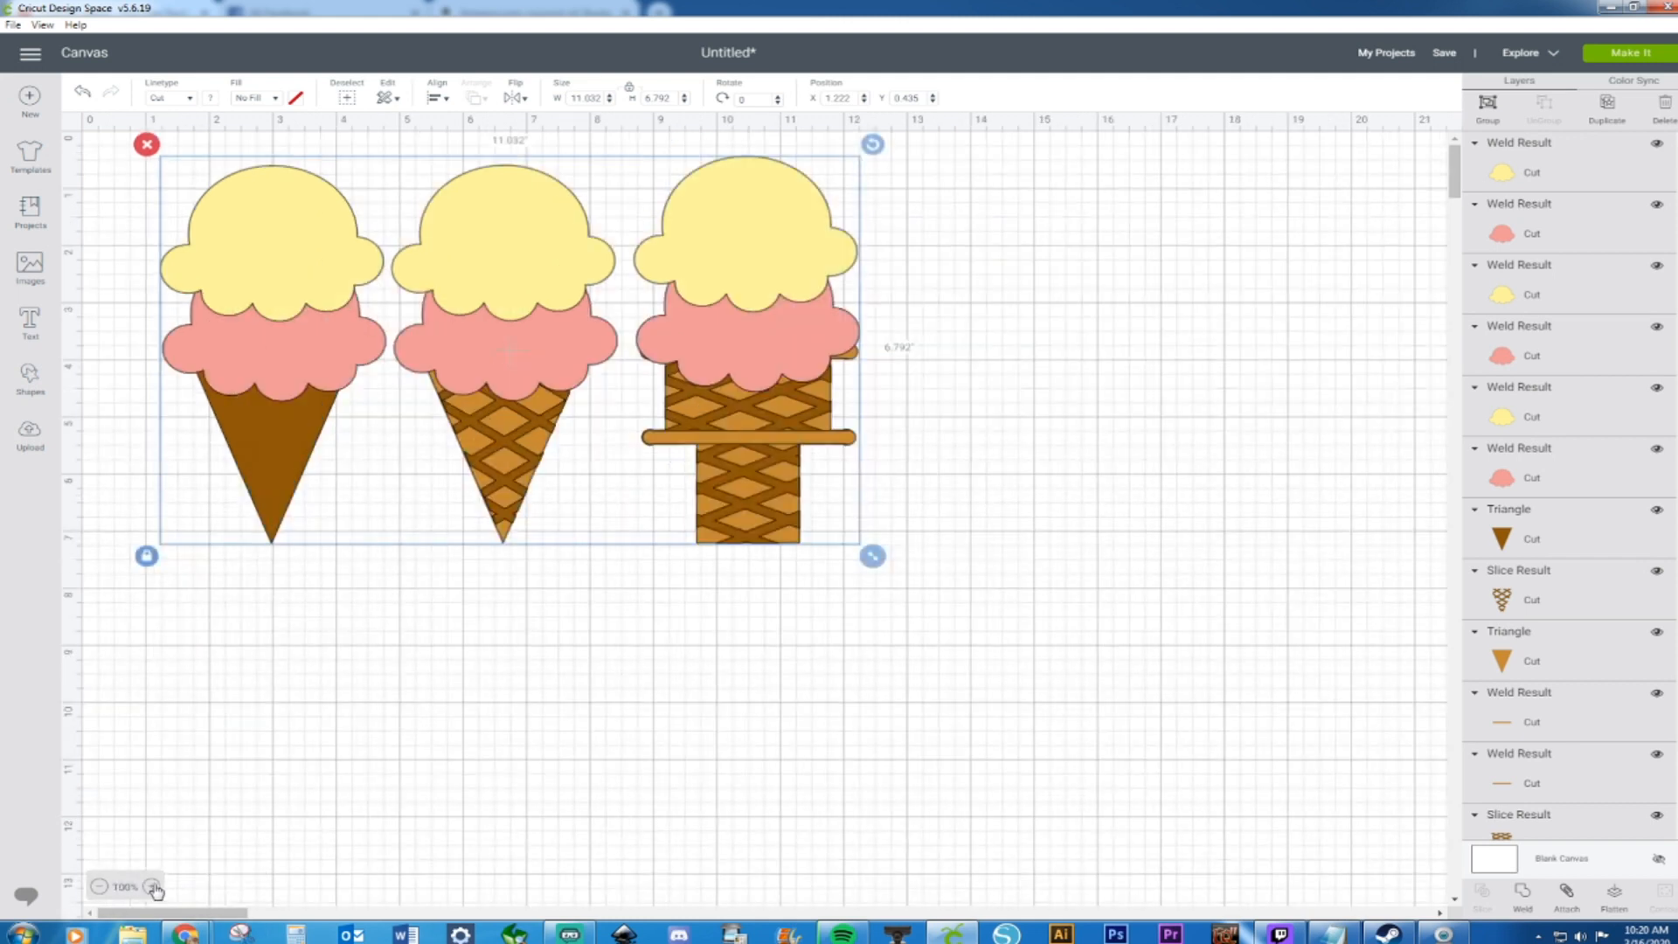
{"action": "left_click", "coordinate": [445, 817]}
Scale all three ice creams down further together, proportionally, to about 5.84" high
{"action": "left_click_drag", "start_coordinate": [889, 188], "coordinate": [741, 573]}
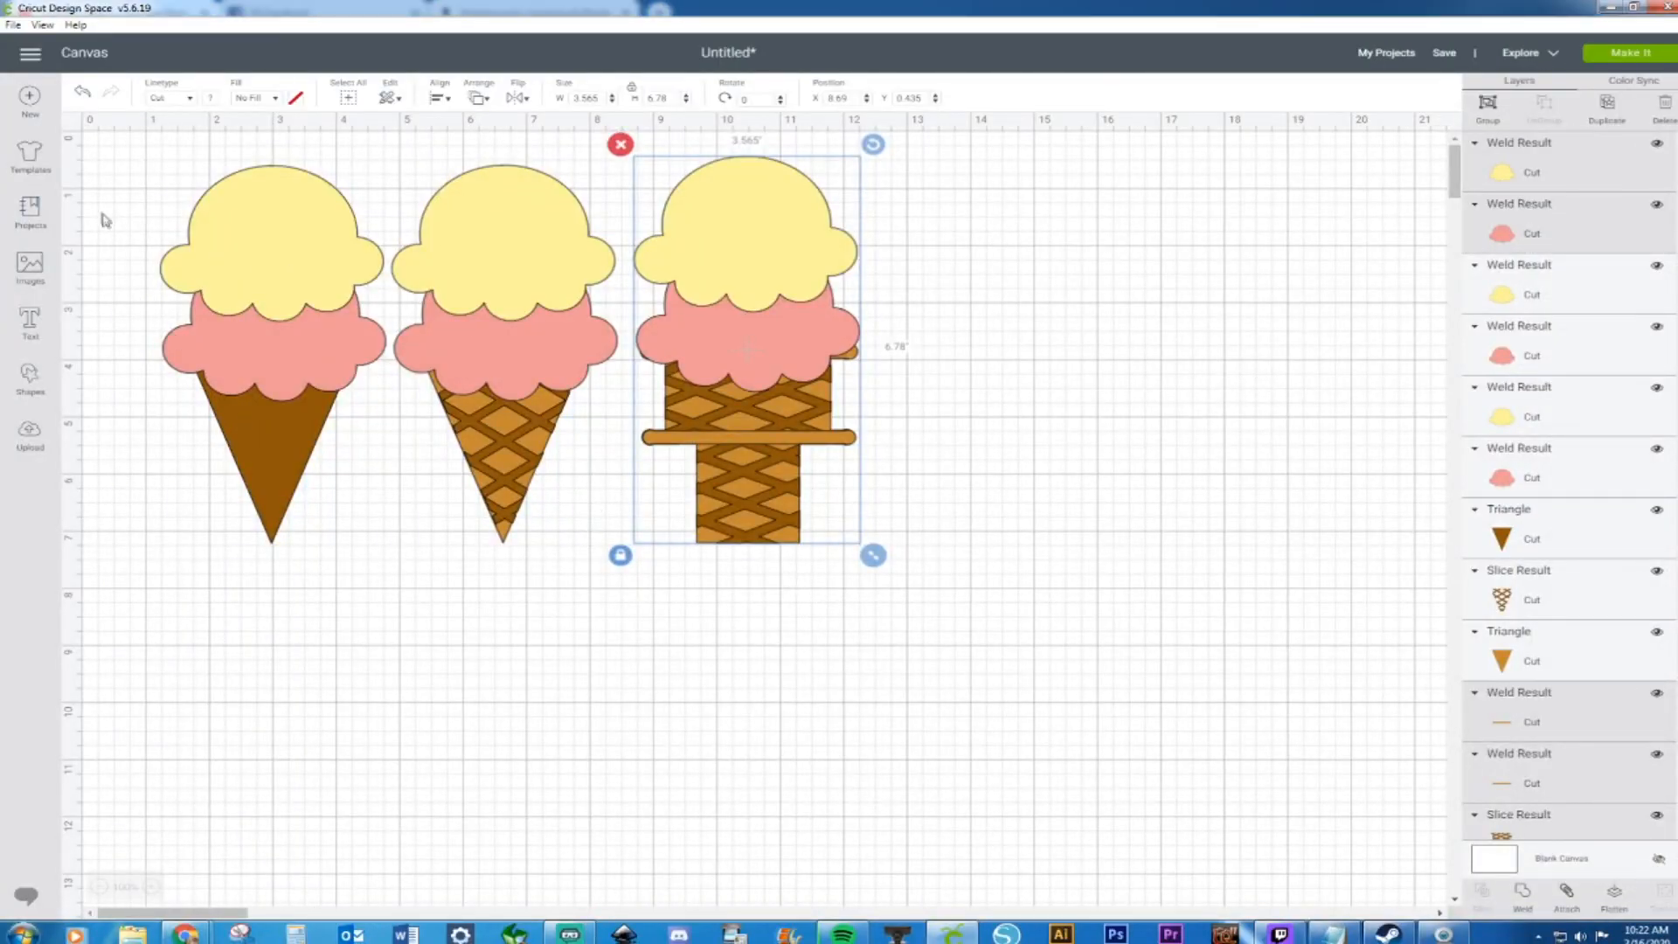
{"action": "left_click_drag", "start_coordinate": [110, 146], "coordinate": [820, 525]}
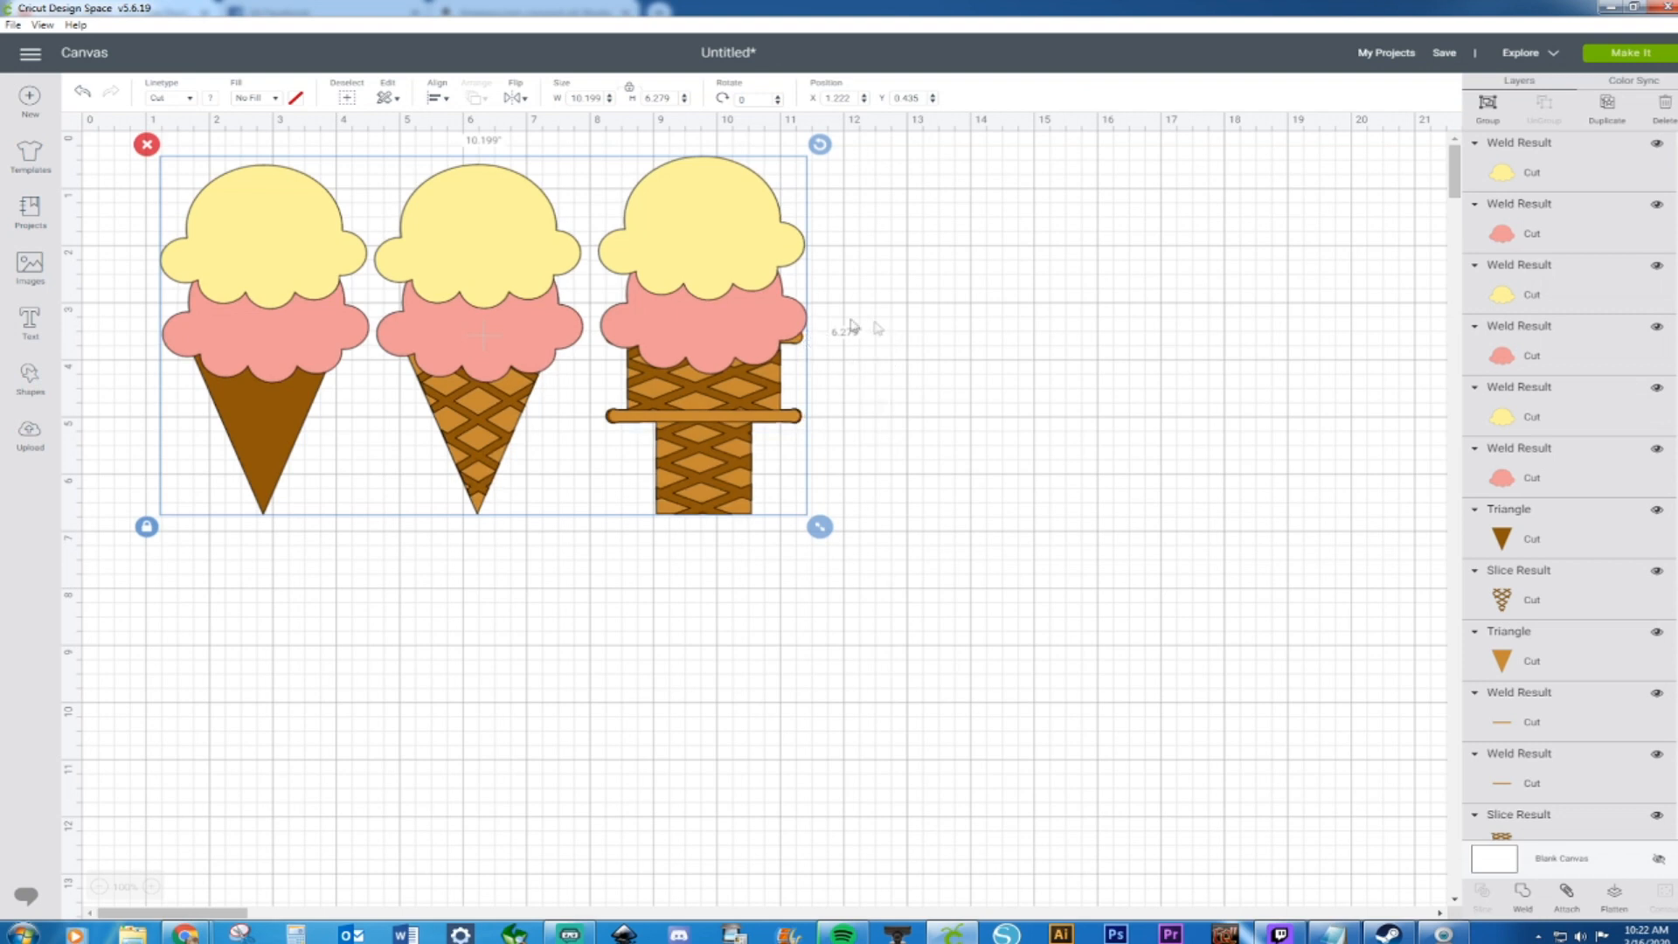
{"action": "left_click_drag", "start_coordinate": [97, 144], "coordinate": [486, 350]}
{"action": "left_click_drag", "start_coordinate": [928, 551], "coordinate": [927, 551]}
{"action": "left_click_drag", "start_coordinate": [817, 514], "coordinate": [787, 500]}
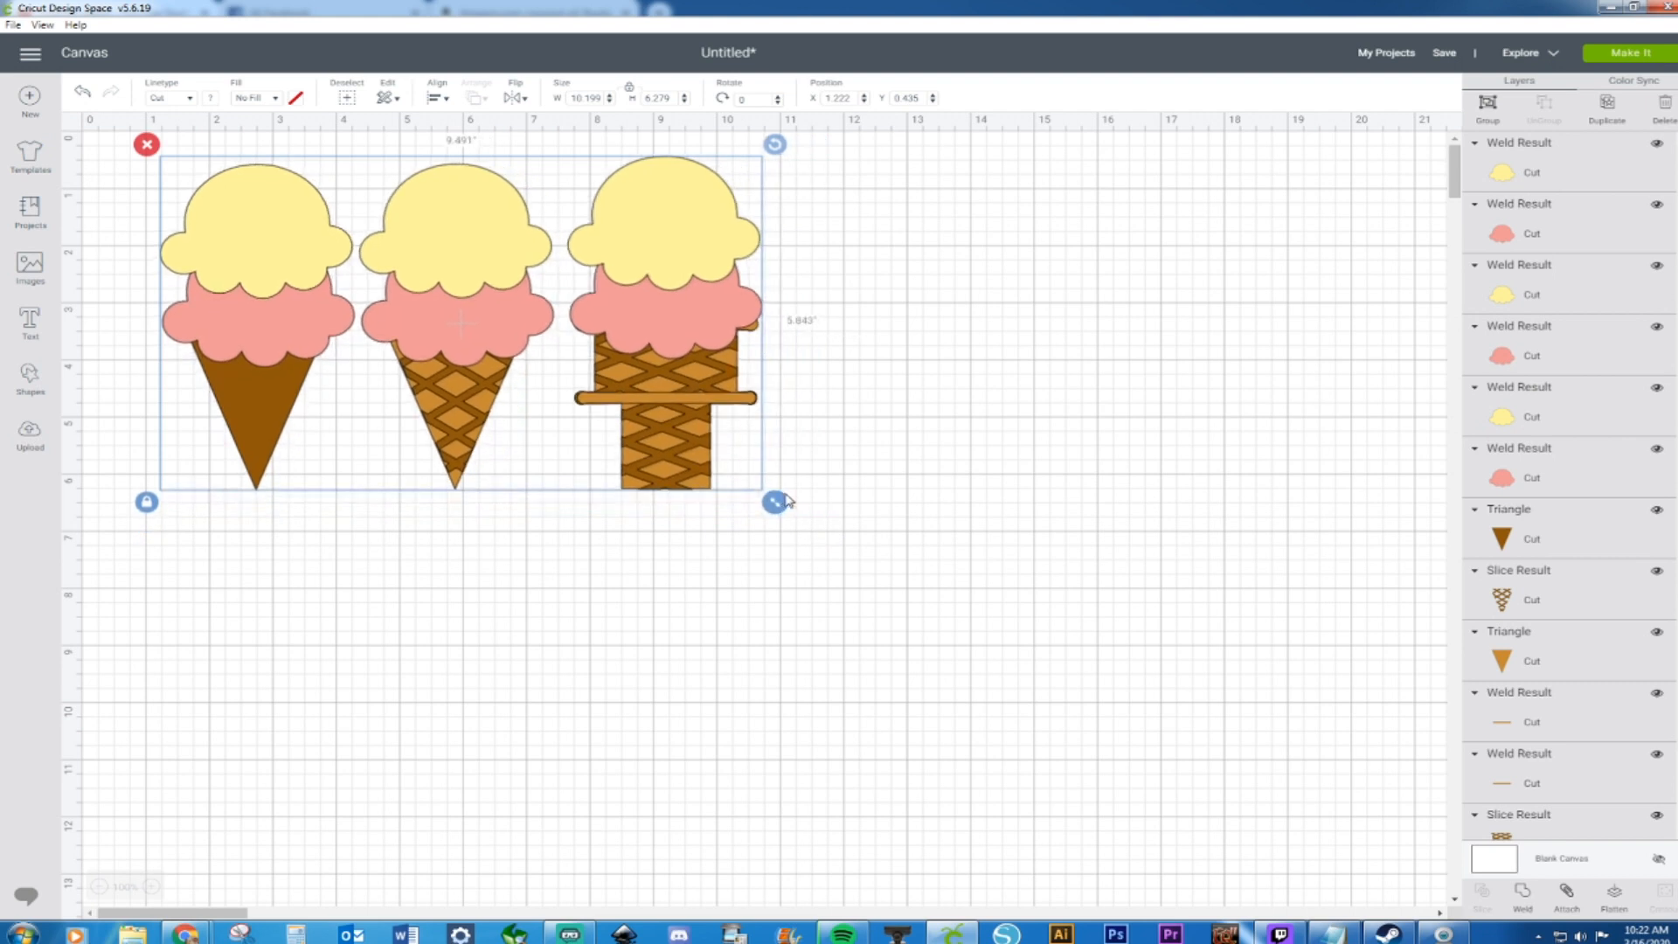
{"action": "left_click", "coordinate": [909, 463]}
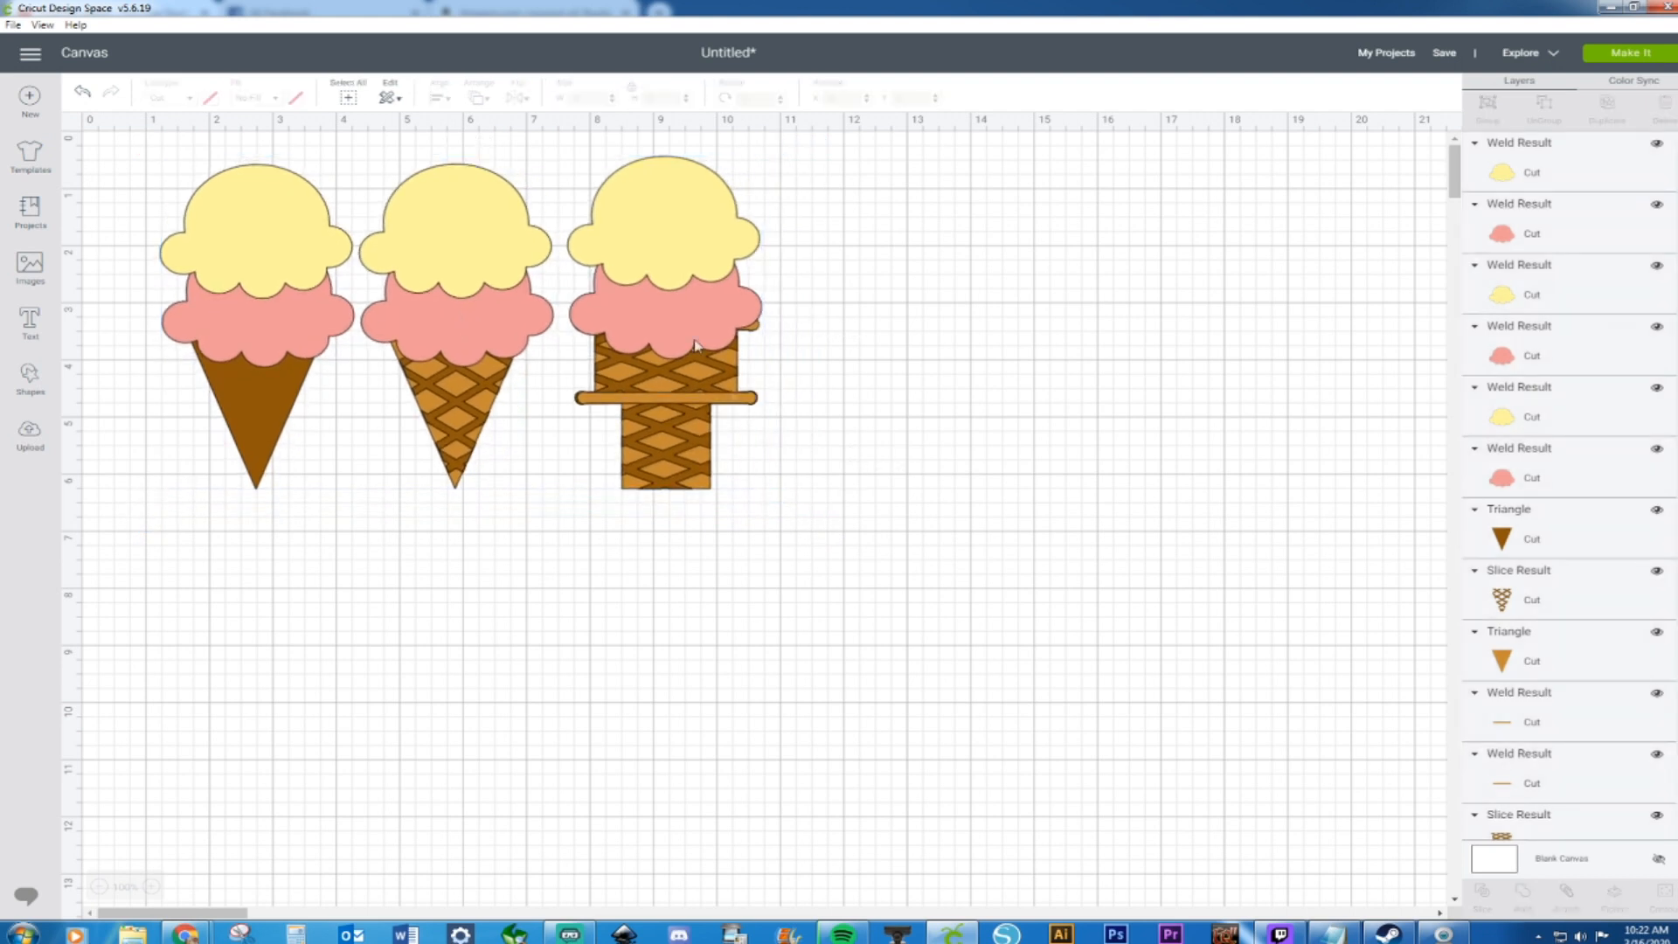
Duplicate the whole cake cone ice cream and place the copy beside the original at about X 11.17", Y 0.52"
{"action": "left_click_drag", "start_coordinate": [784, 162], "coordinate": [615, 526]}
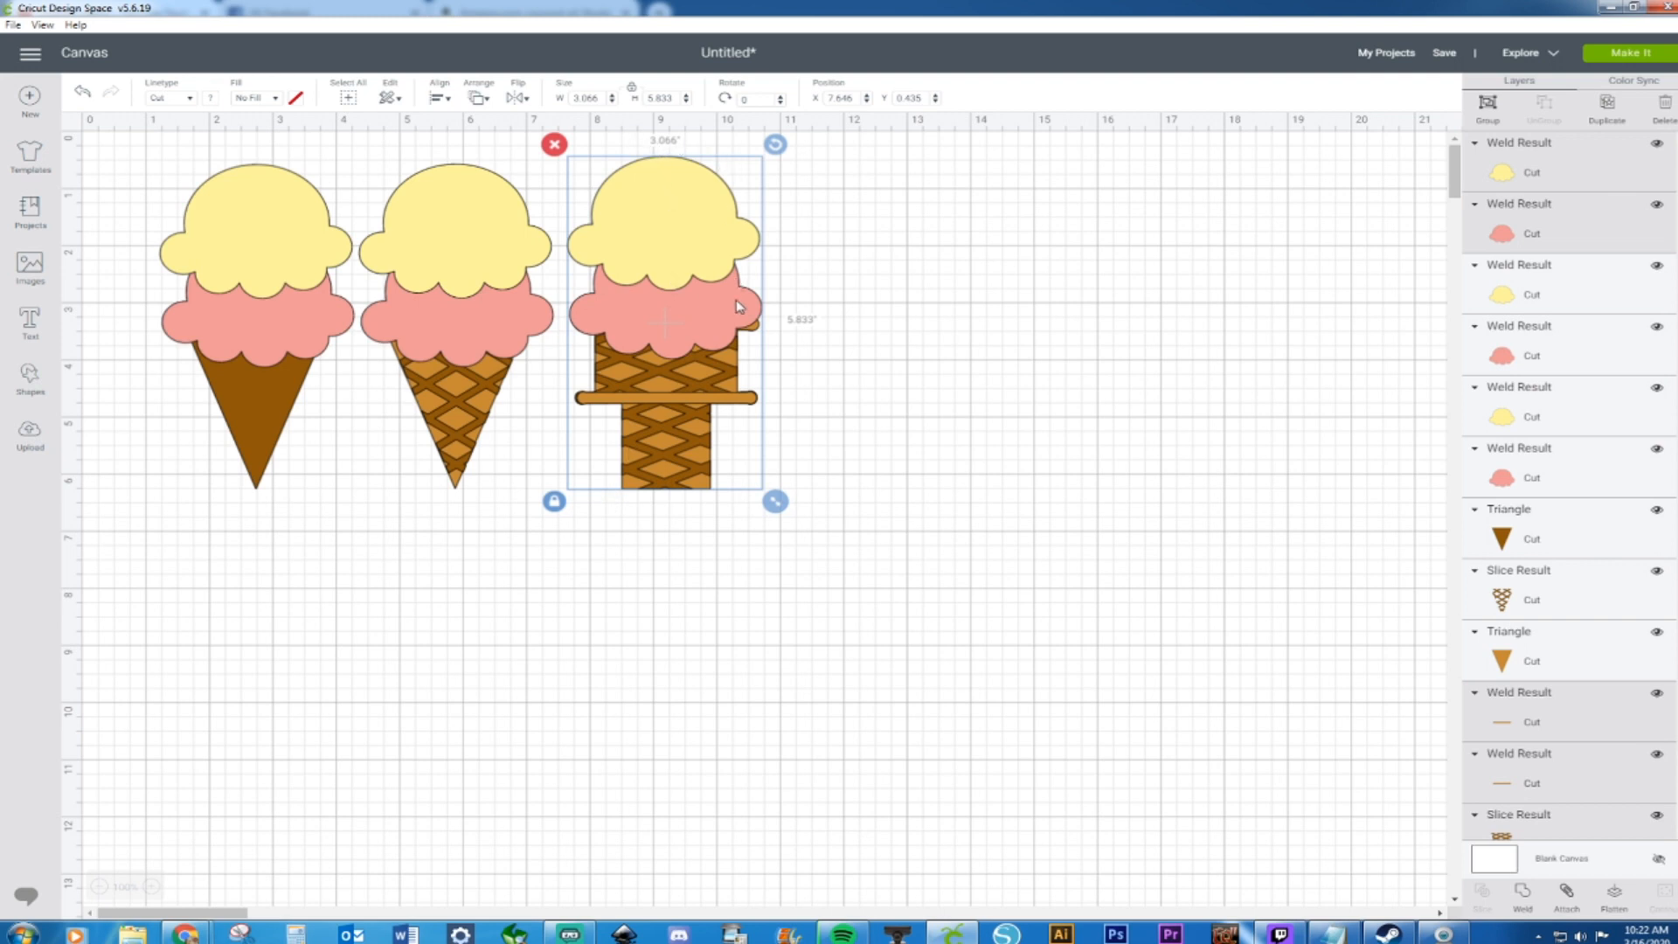
{"action": "key", "text": "ctrl+d"}
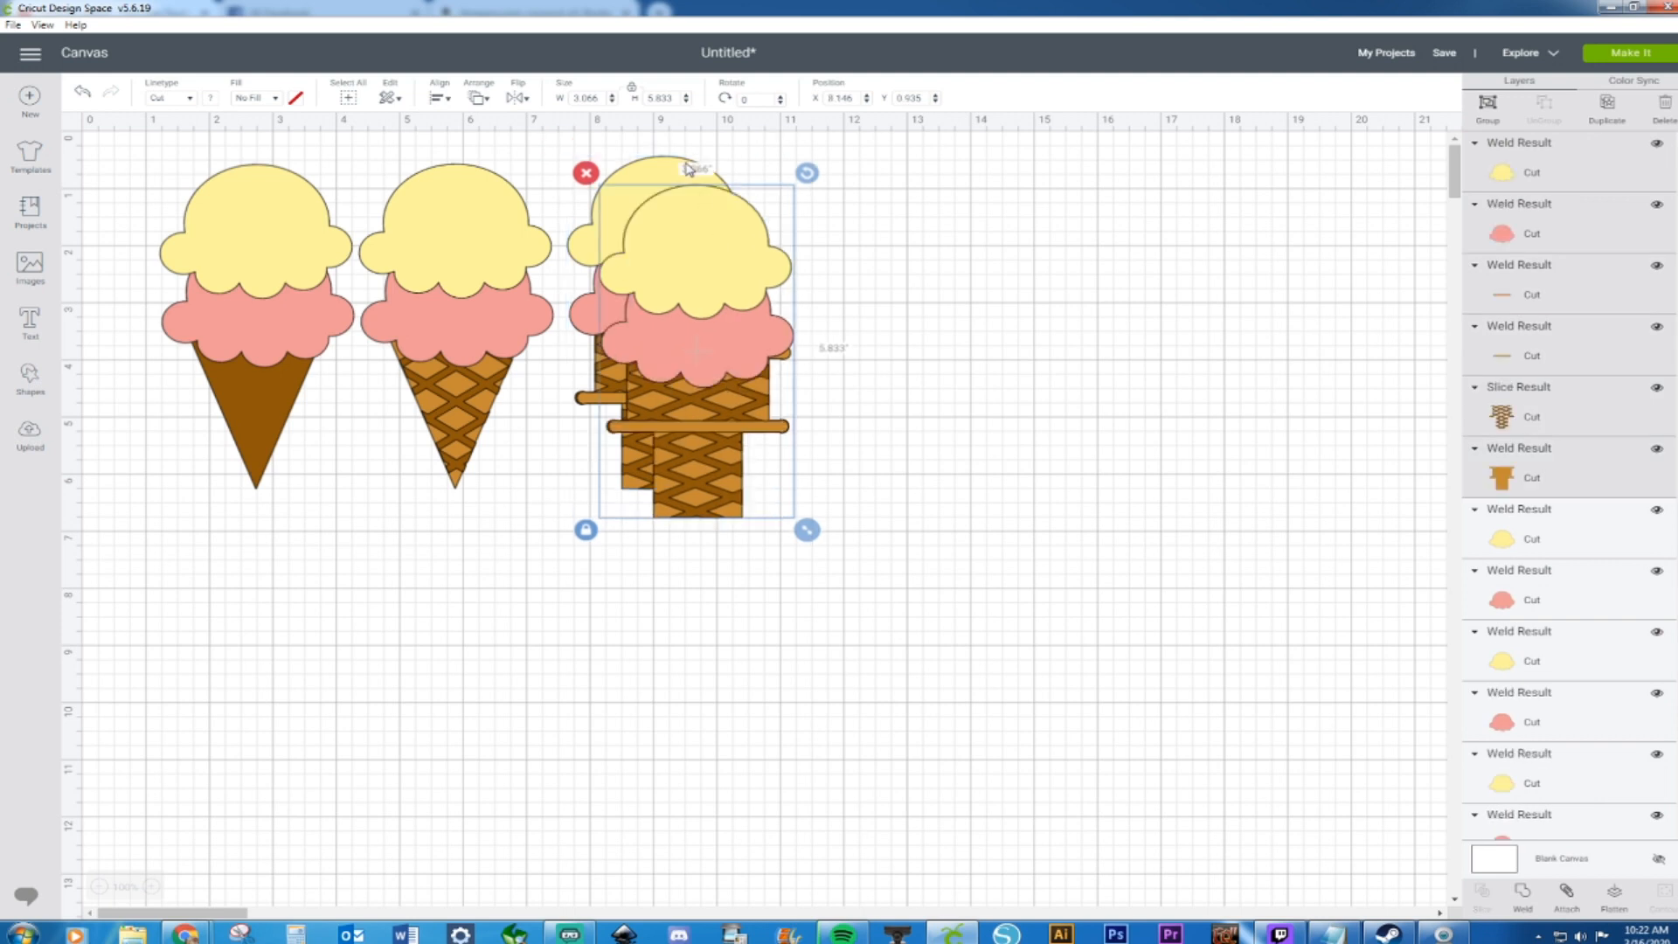
{"action": "left_click_drag", "start_coordinate": [747, 233], "coordinate": [946, 208]}
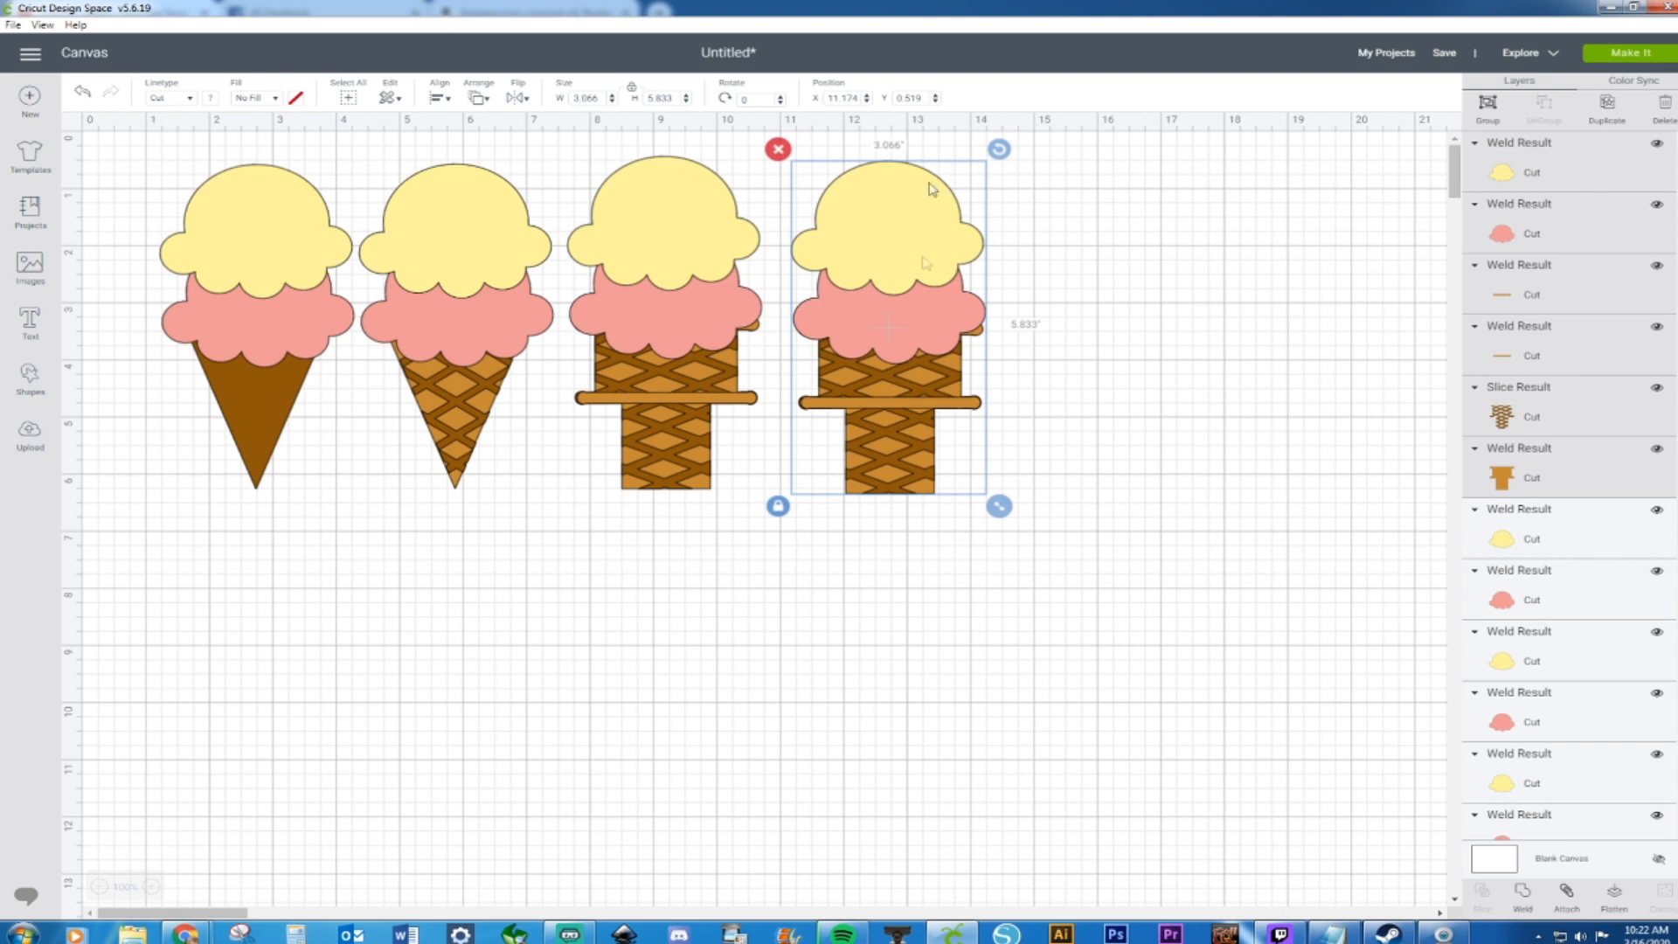
Unlock the copied cake cone's proportions and stretch it wider, to about 4.19" by 5.78"
{"action": "left_click", "coordinate": [777, 507]}
{"action": "left_click_drag", "start_coordinate": [999, 506], "coordinate": [1076, 508]}
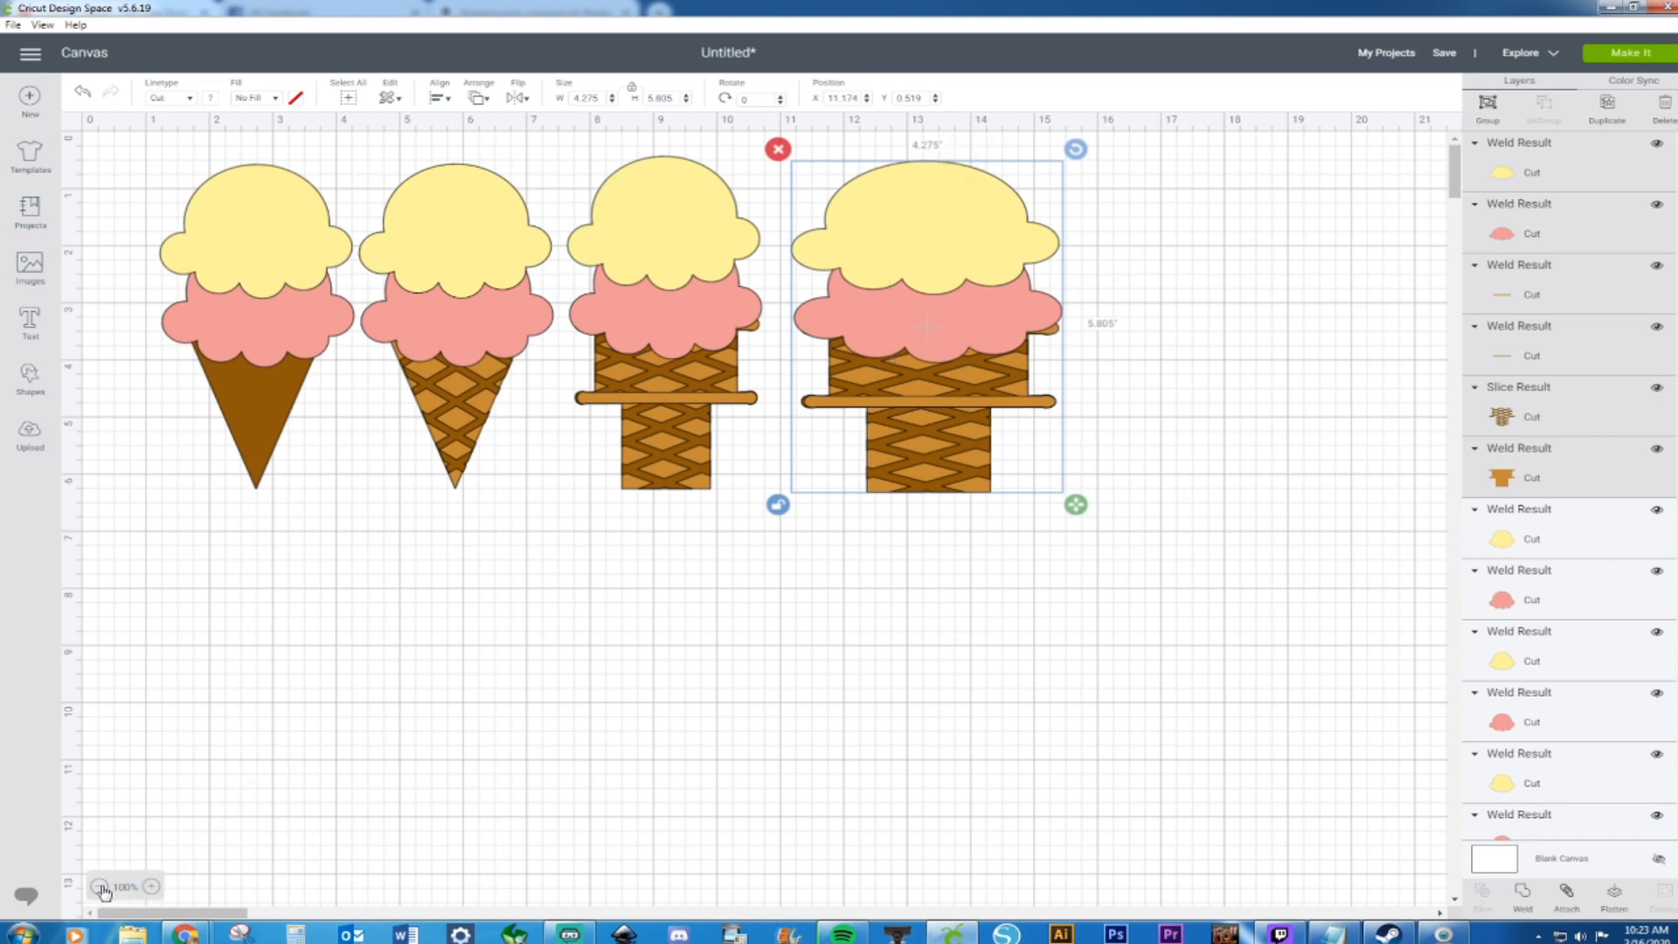
{"action": "left_click", "coordinate": [152, 887]}
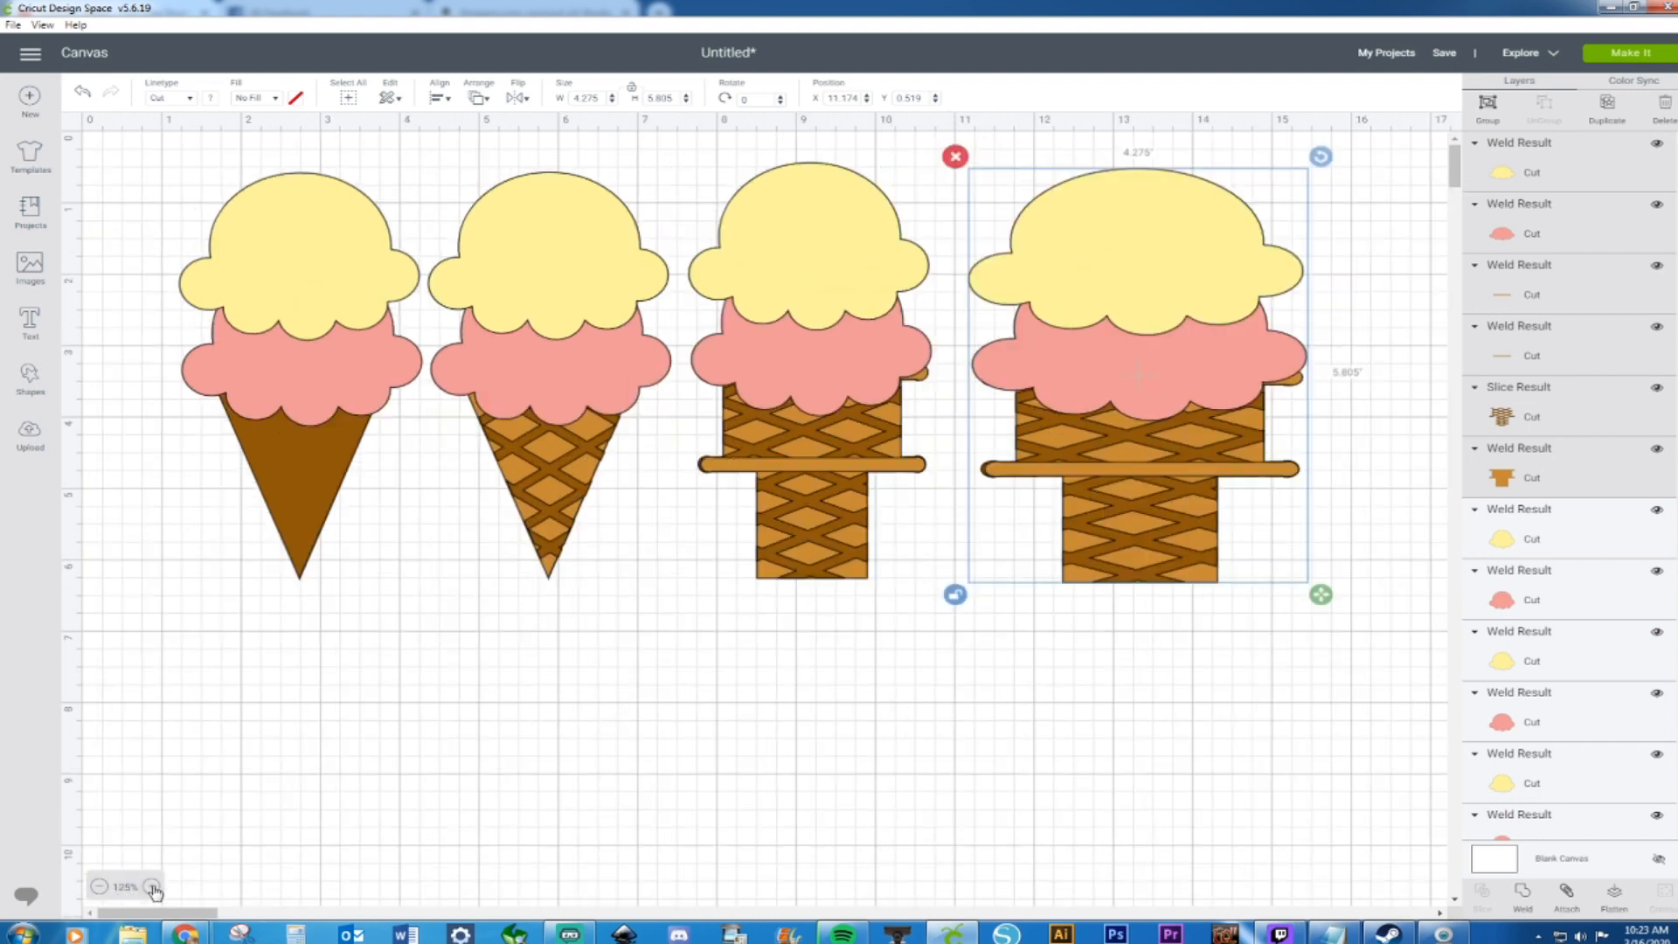
{"action": "left_click", "coordinate": [152, 887]}
{"action": "left_click", "coordinate": [152, 887]}
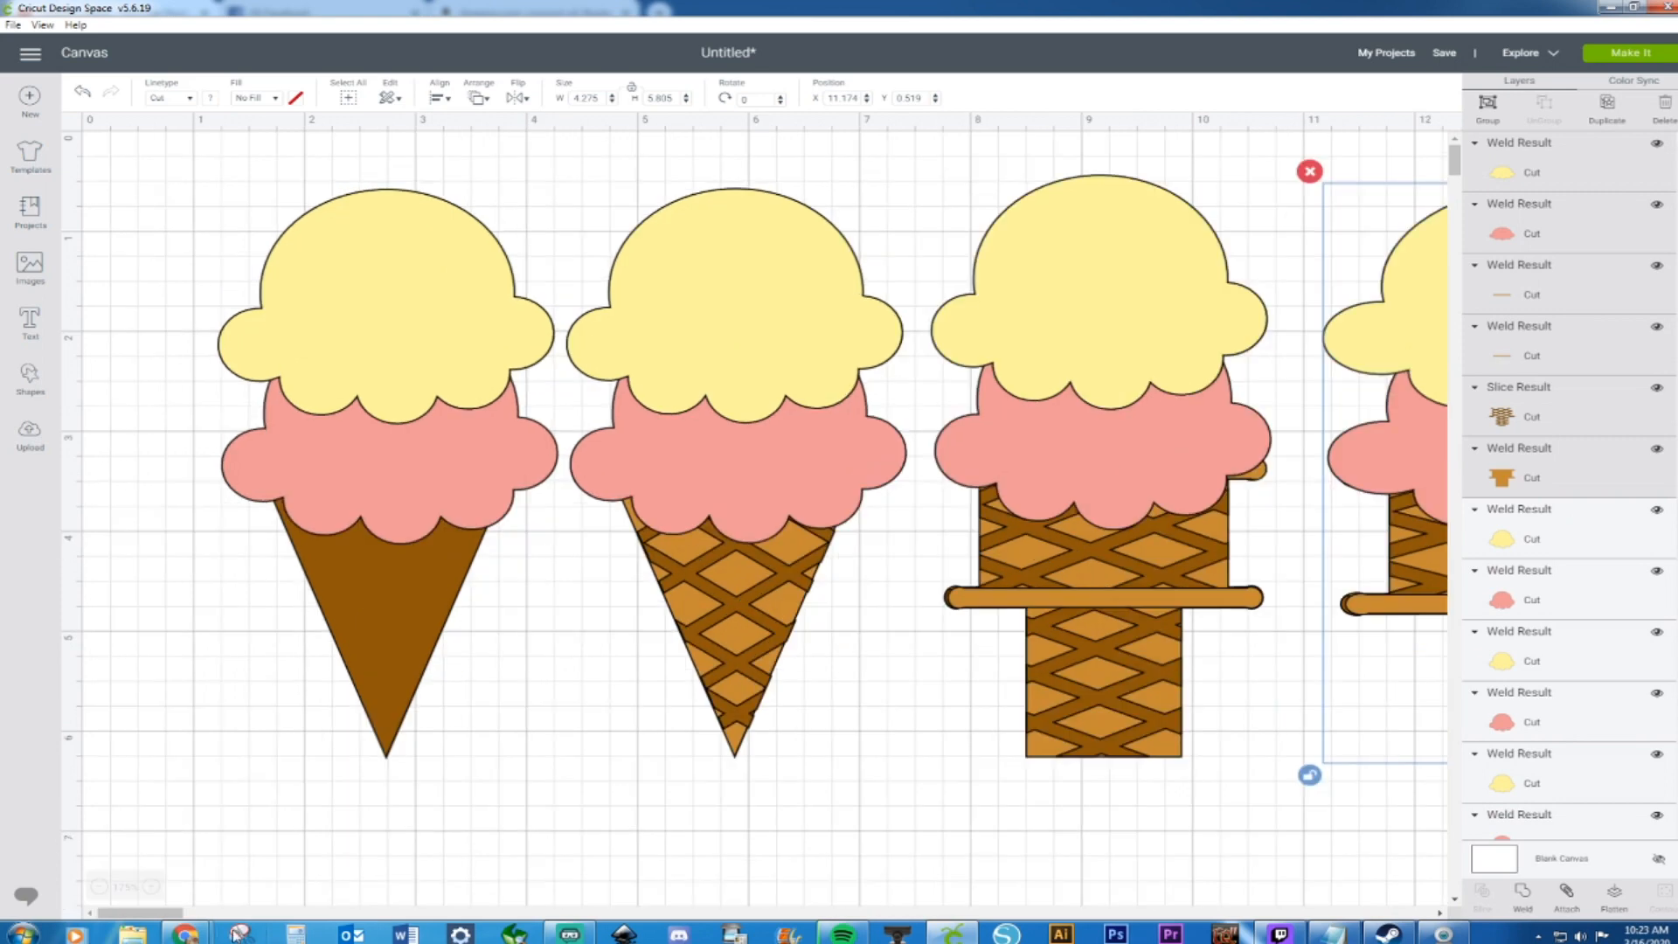
{"action": "left_click_drag", "start_coordinate": [178, 913], "coordinate": [225, 913]}
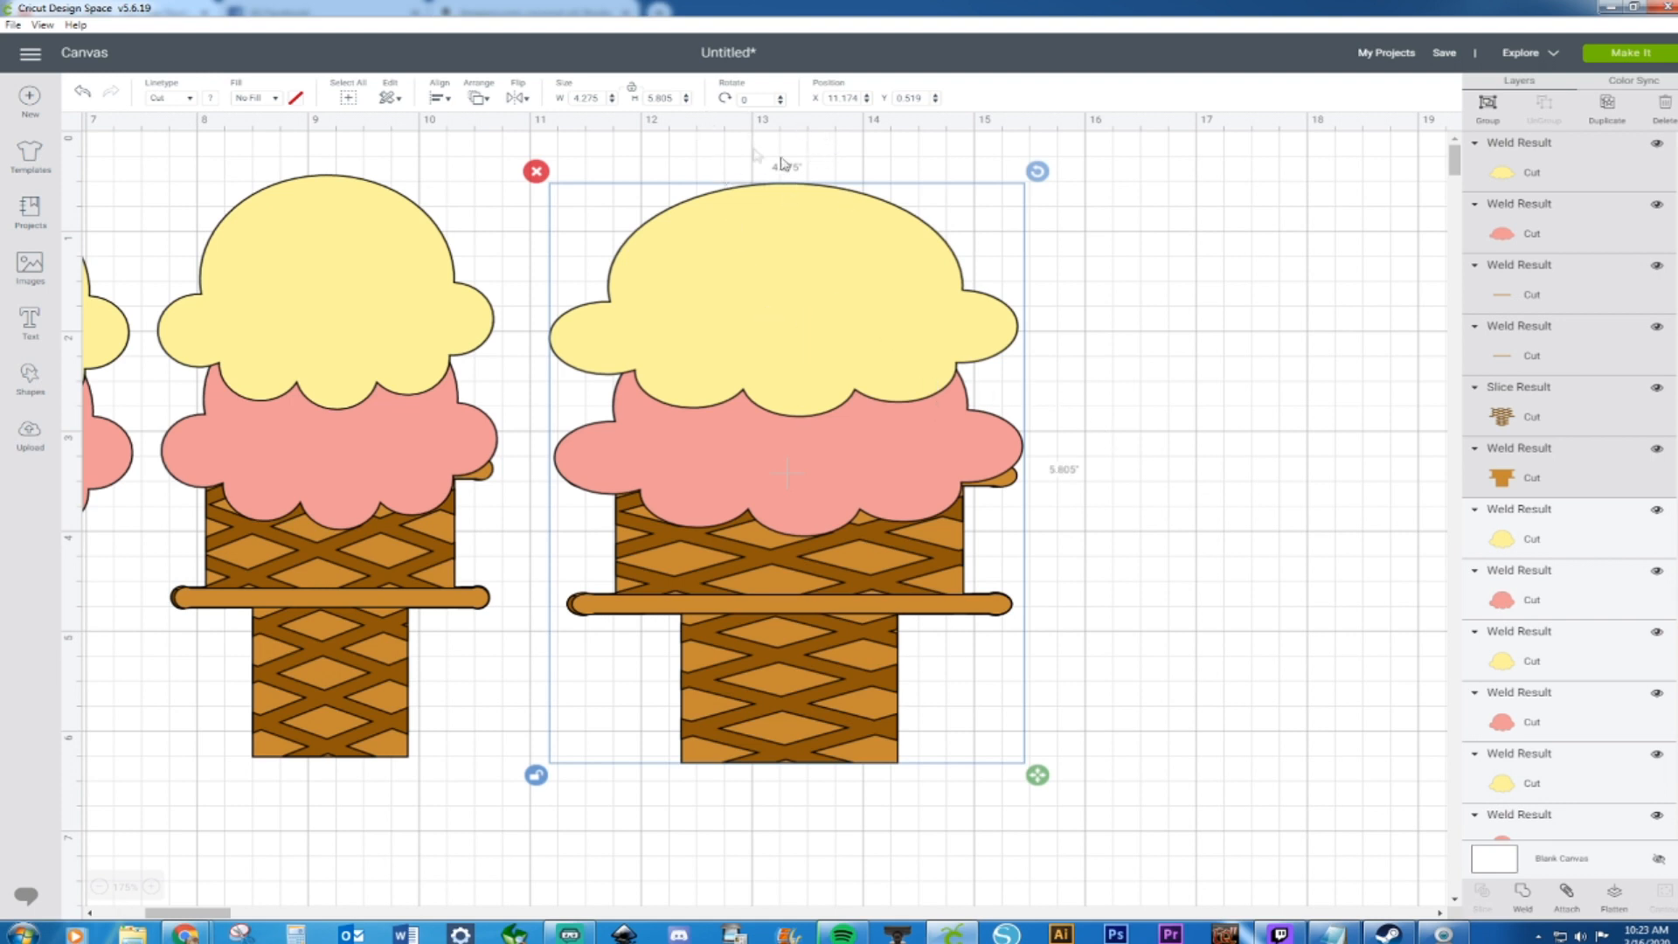
{"action": "left_click_drag", "start_coordinate": [1035, 778], "coordinate": [1028, 772]}
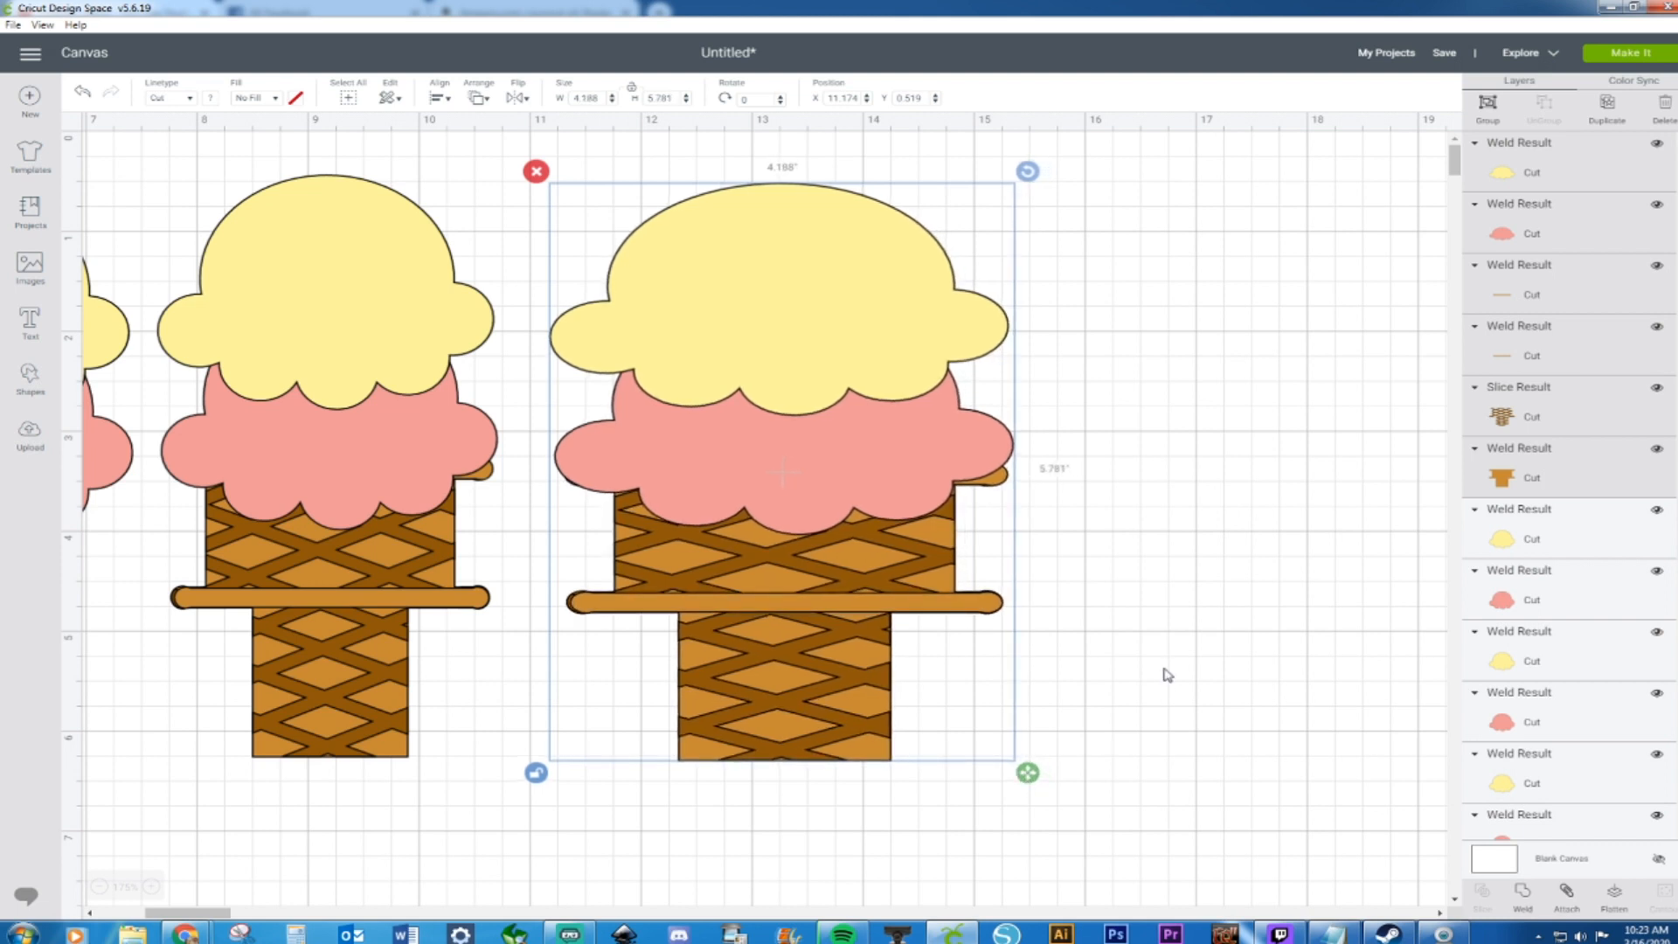
{"action": "left_click", "coordinate": [1168, 675]}
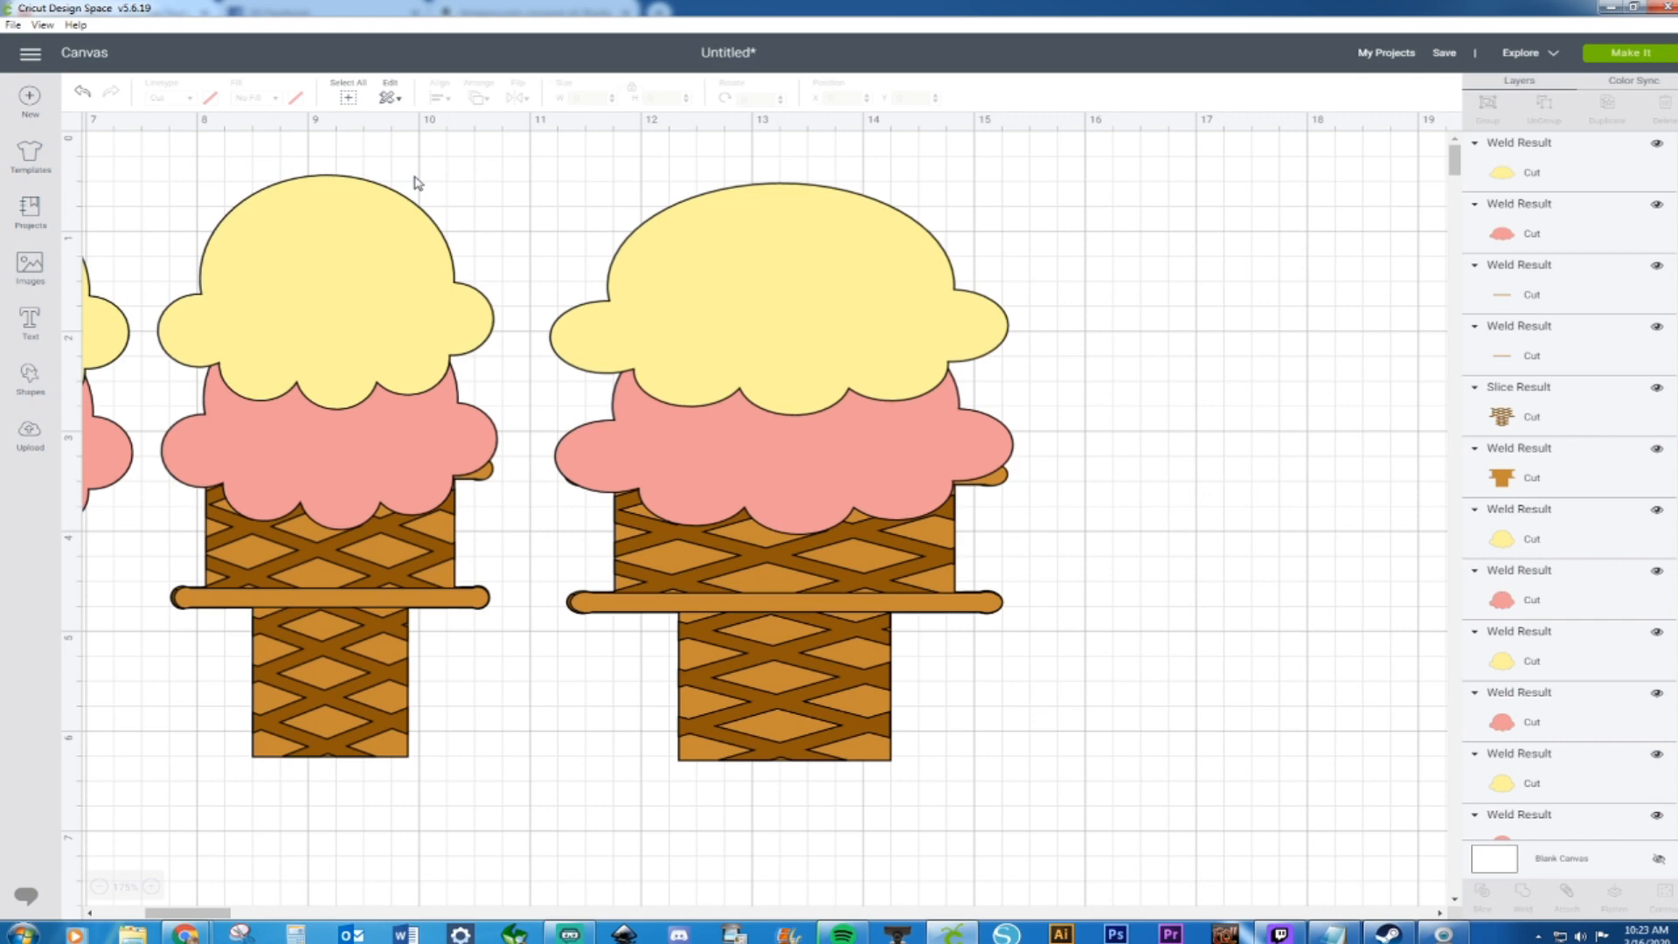
Select both scoops and the plain dark brown triangle cone of the first ice cream
{"action": "left_click", "coordinate": [98, 886]}
{"action": "left_click", "coordinate": [99, 887]}
{"action": "left_click_drag", "start_coordinate": [223, 913], "coordinate": [145, 922]}
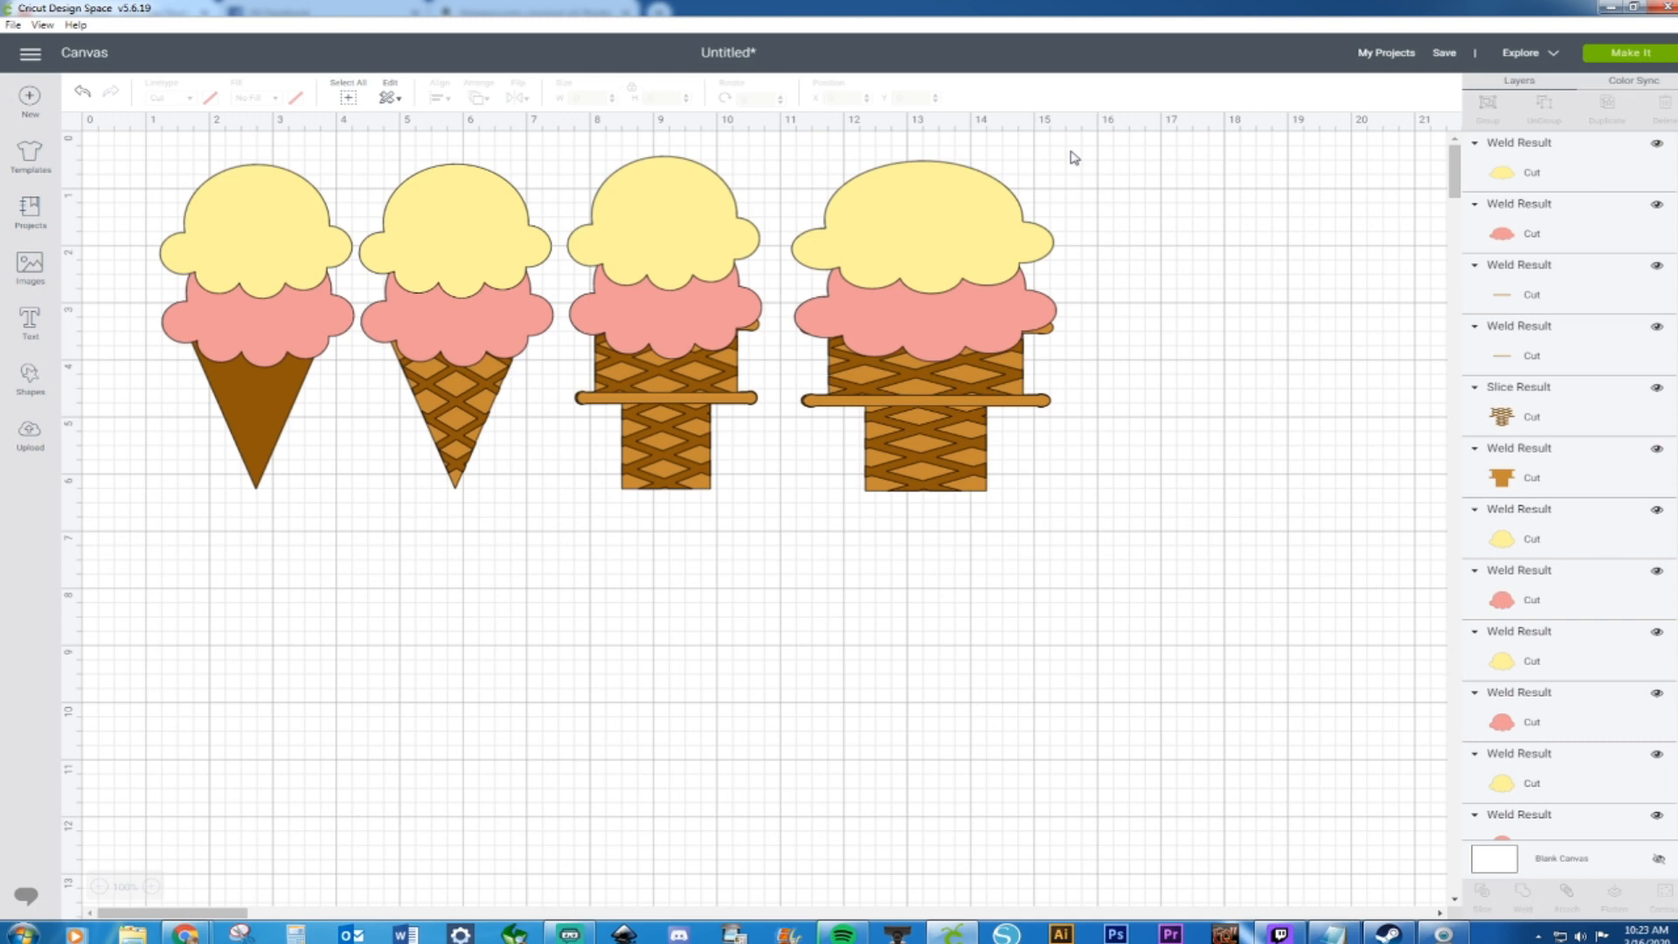
{"action": "left_click_drag", "start_coordinate": [838, 137], "coordinate": [1097, 508]}
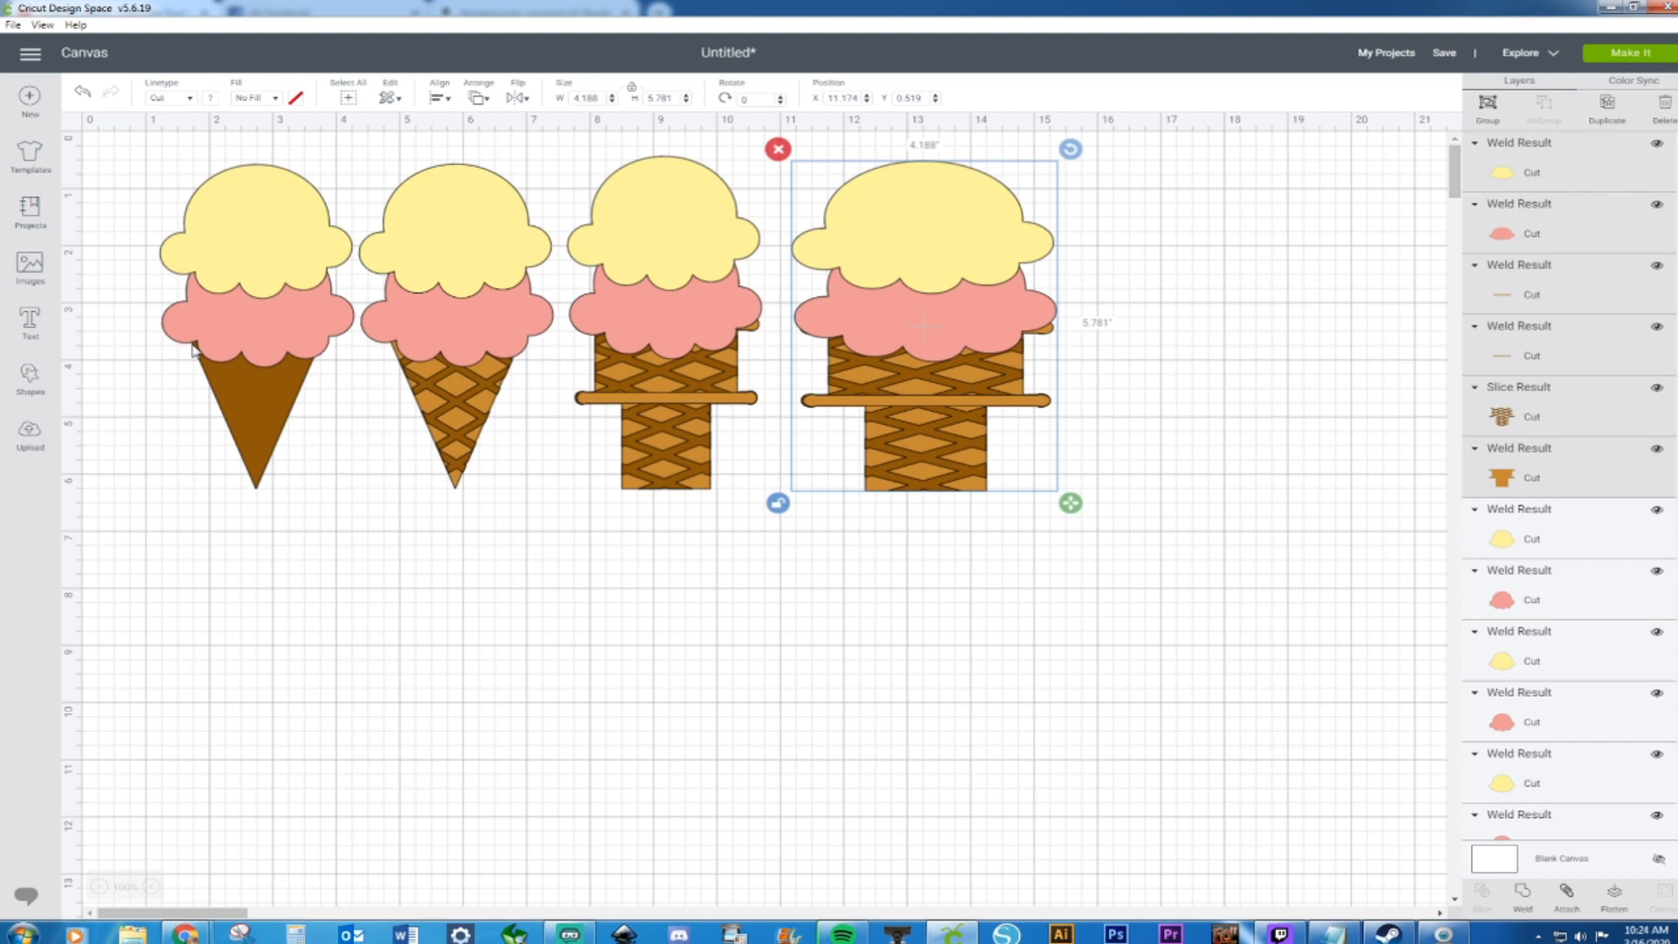
{"action": "left_click_drag", "start_coordinate": [150, 150], "coordinate": [306, 541]}
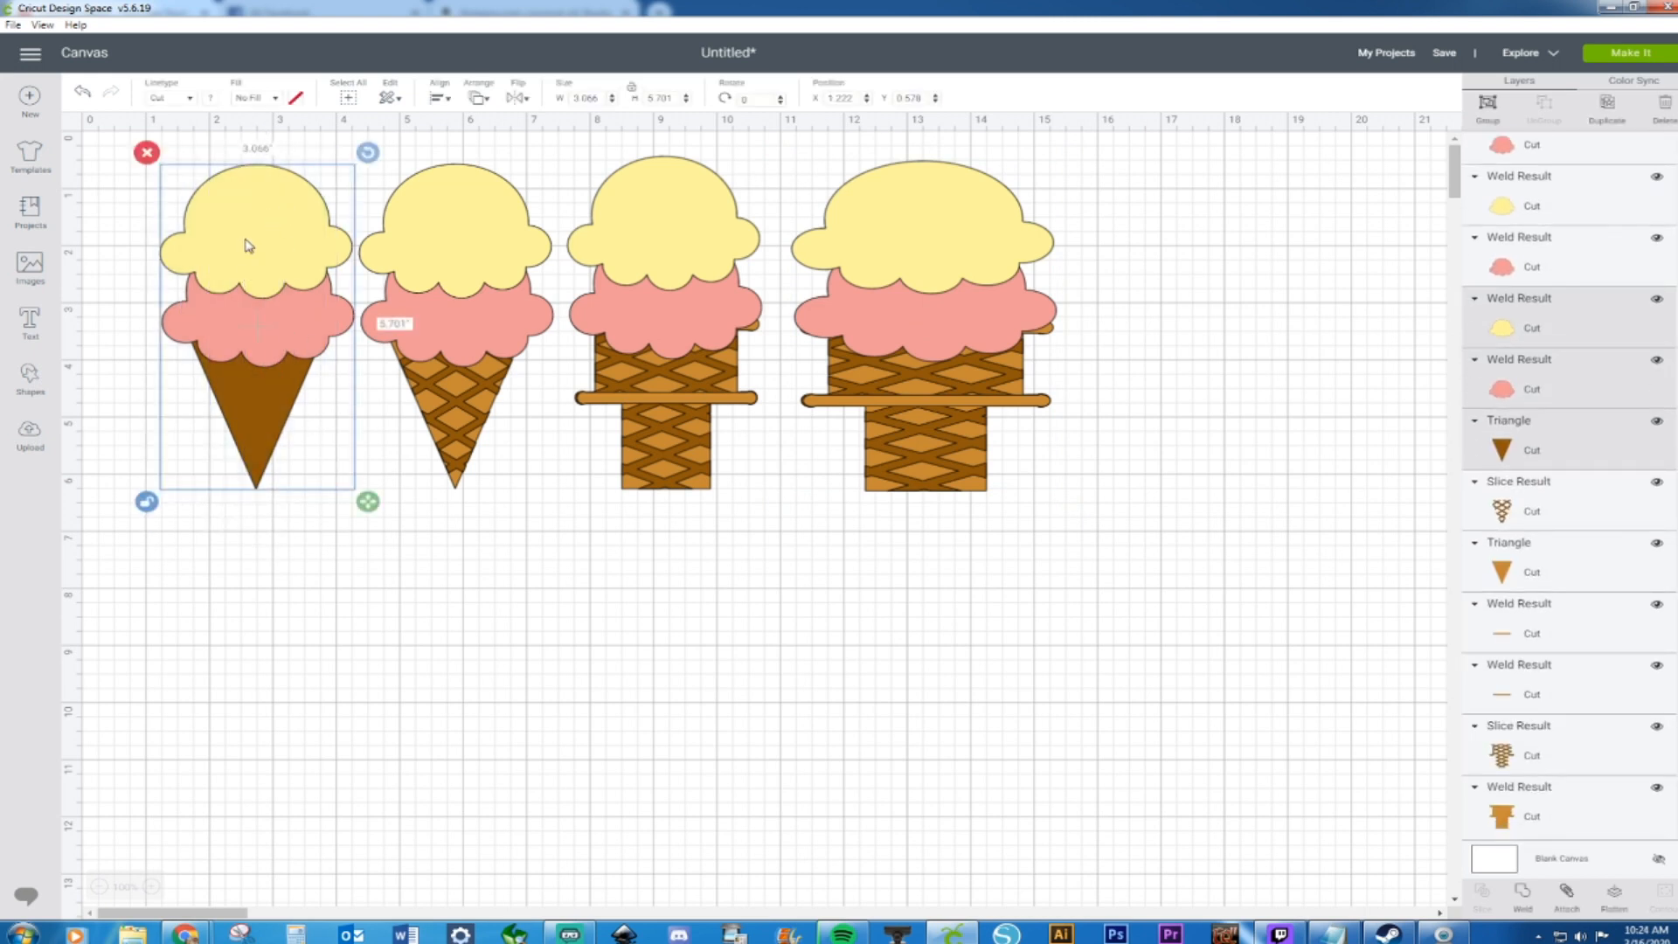